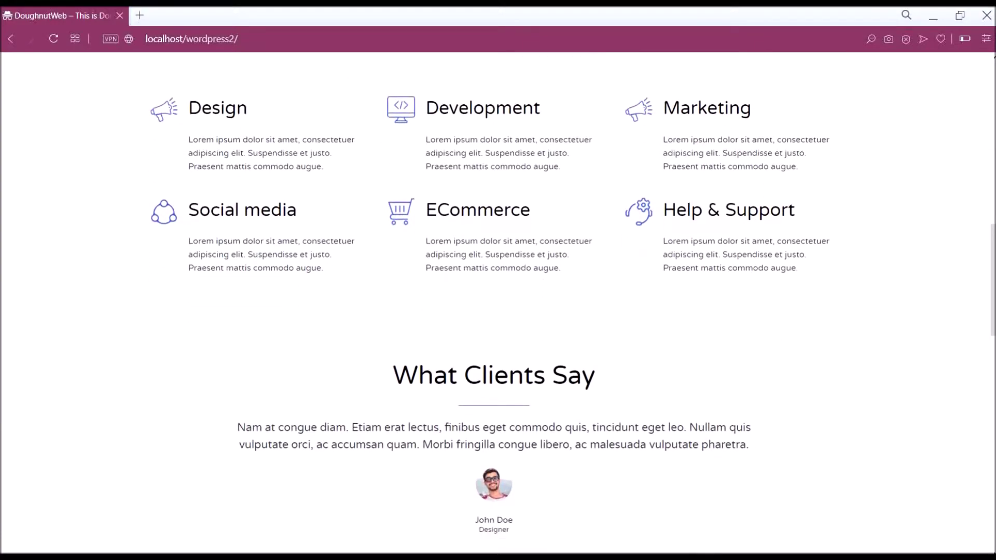
{"action": "scroll", "coordinate": [498, 301], "scroll_direction": "down", "scroll_amount": 5}
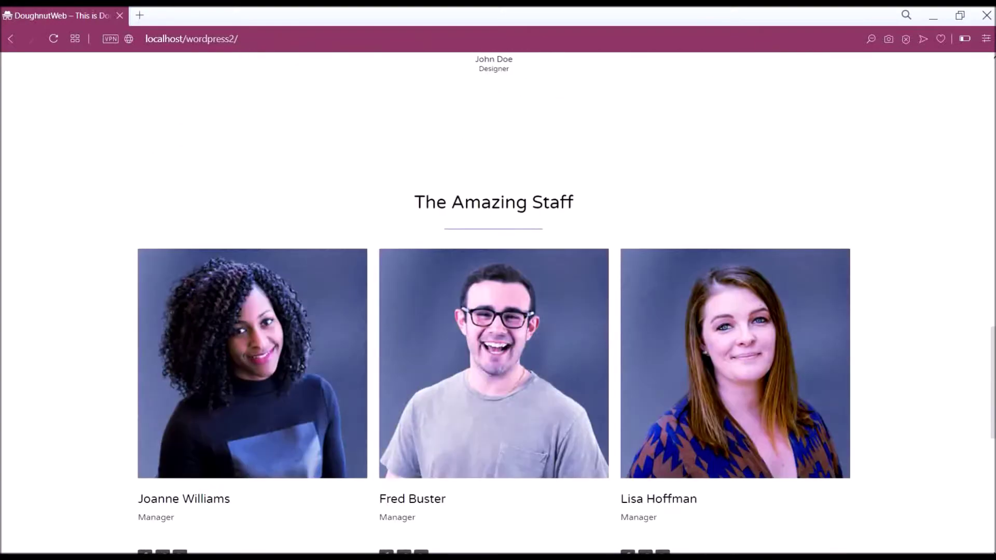
{"action": "scroll", "coordinate": [498, 301], "scroll_direction": "down", "scroll_amount": 4}
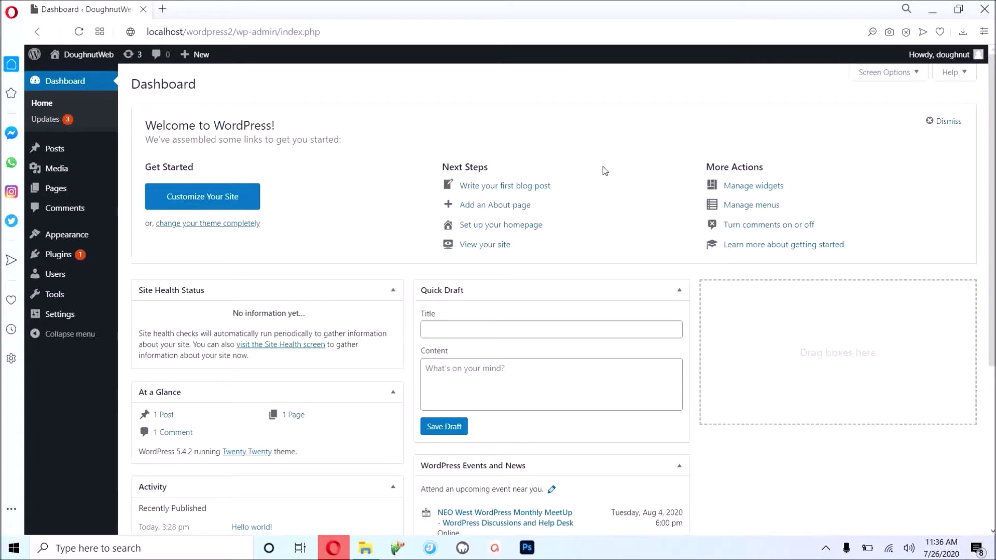
Open the Astra theme website at wpastra.com in a new browser tab.
{"action": "left_click", "coordinate": [162, 9]}
{"action": "type", "text": "wpast"}
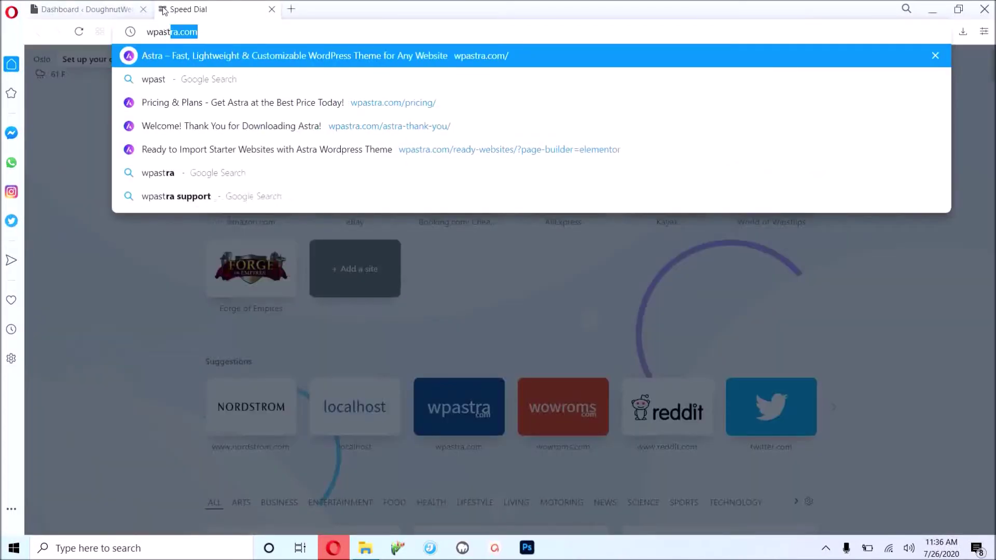
{"action": "type", "text": "ra.com"}
{"action": "key", "text": "Return"}
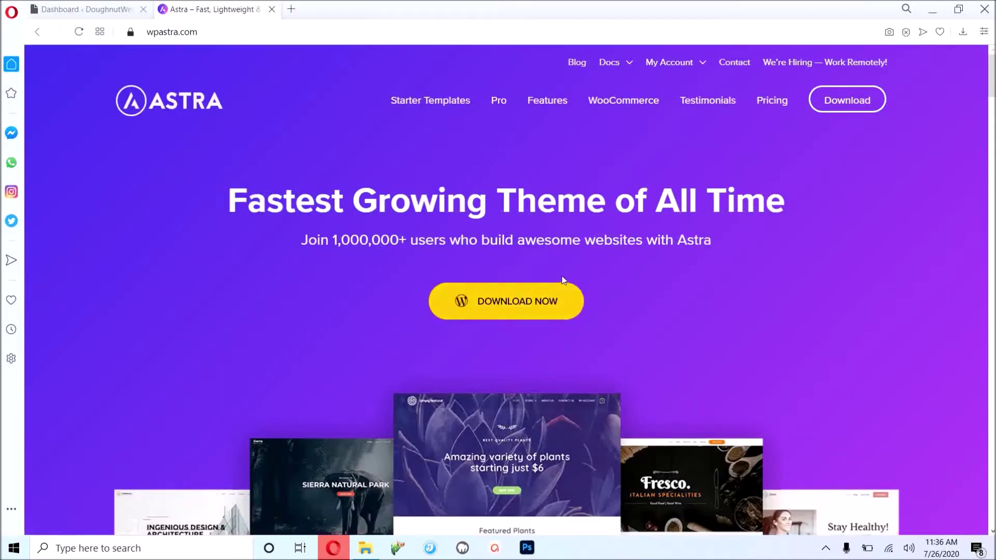
Download the free Astra theme from the pricing page, declining the newsletter subscription.
{"action": "left_click", "coordinate": [546, 315]}
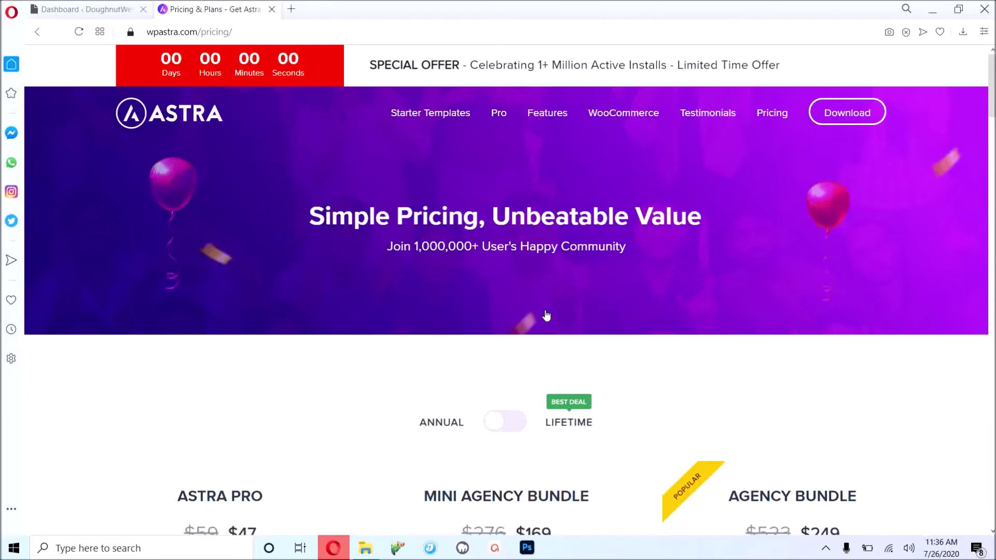
{"action": "scroll", "coordinate": [546, 315], "scroll_direction": "down", "scroll_amount": 5}
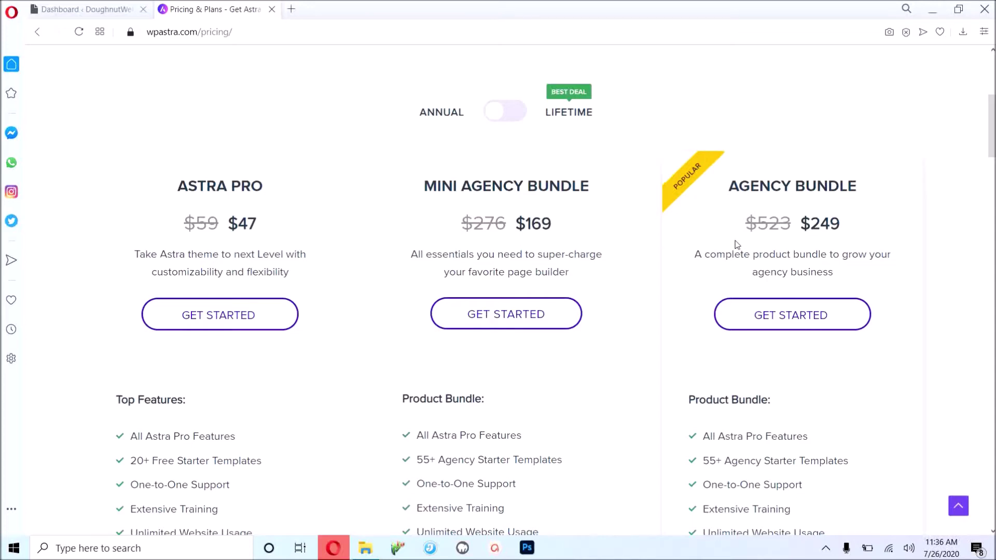
{"action": "scroll", "coordinate": [737, 244], "scroll_direction": "down", "scroll_amount": 12}
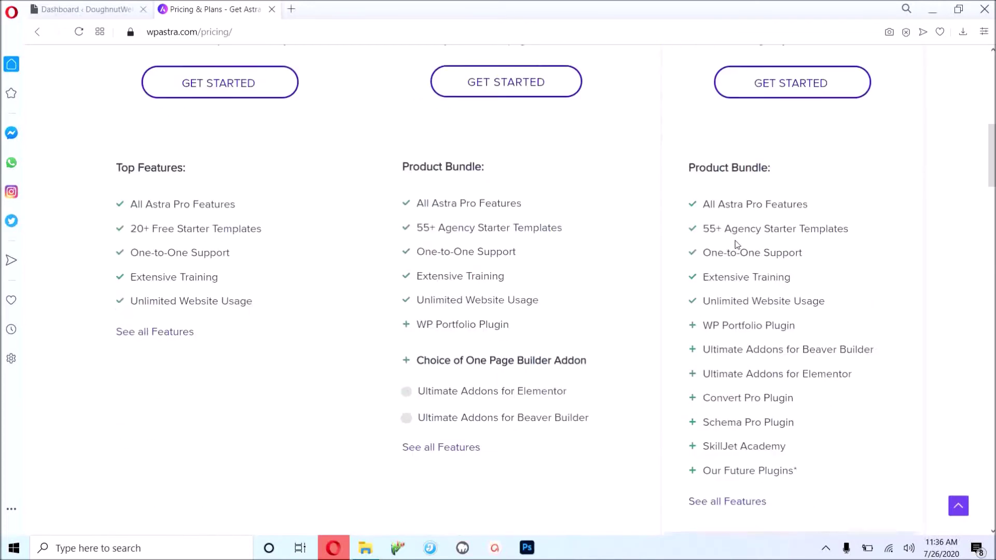
{"action": "scroll", "coordinate": [737, 245], "scroll_direction": "down", "scroll_amount": 5}
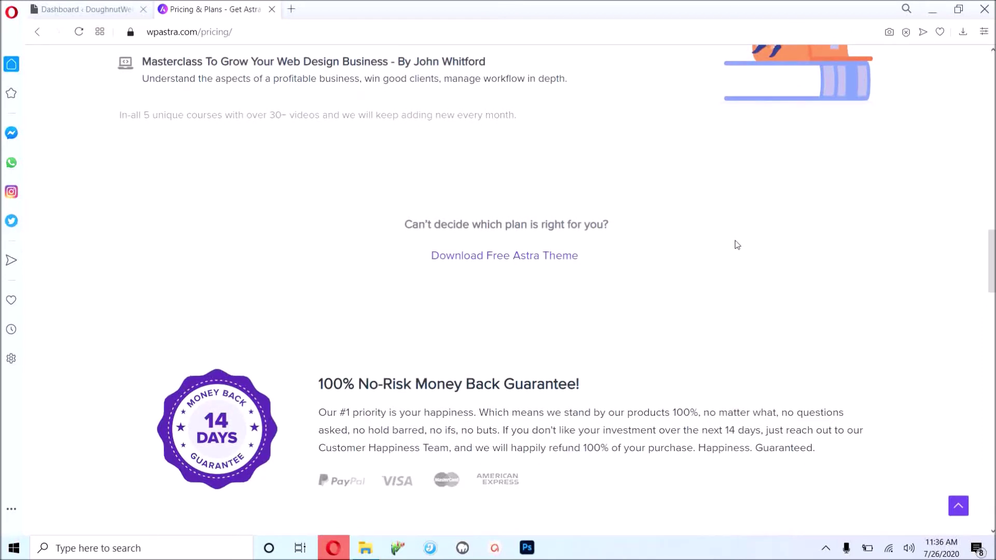
{"action": "left_click", "coordinate": [539, 262]}
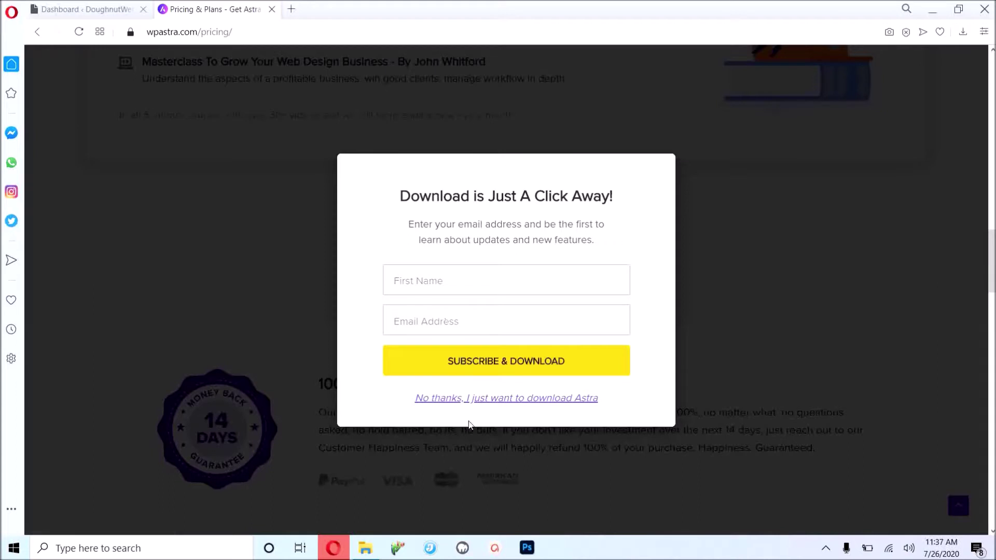
{"action": "left_click", "coordinate": [468, 402]}
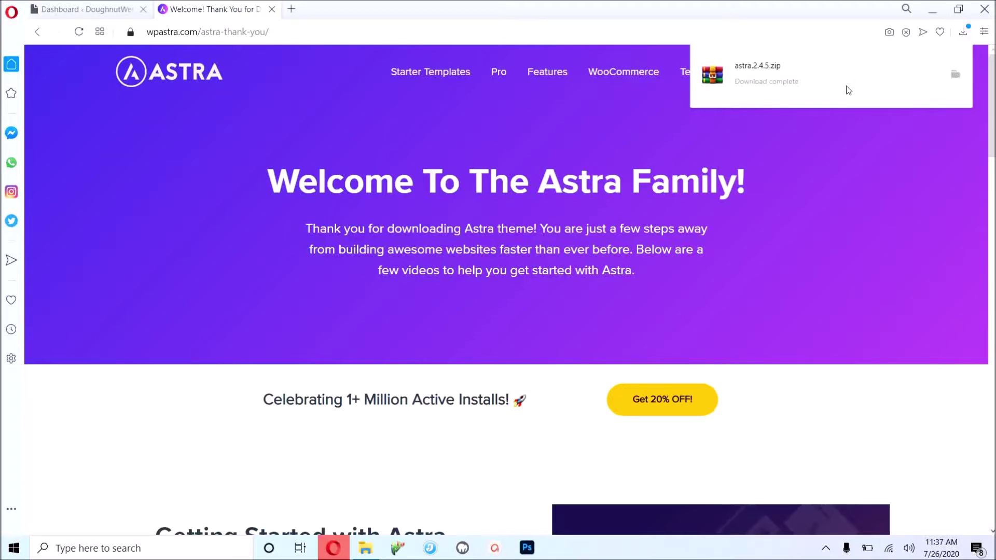
Return to the WordPress dashboard and open the theme upload form for adding a new theme.
{"action": "left_click", "coordinate": [128, 6]}
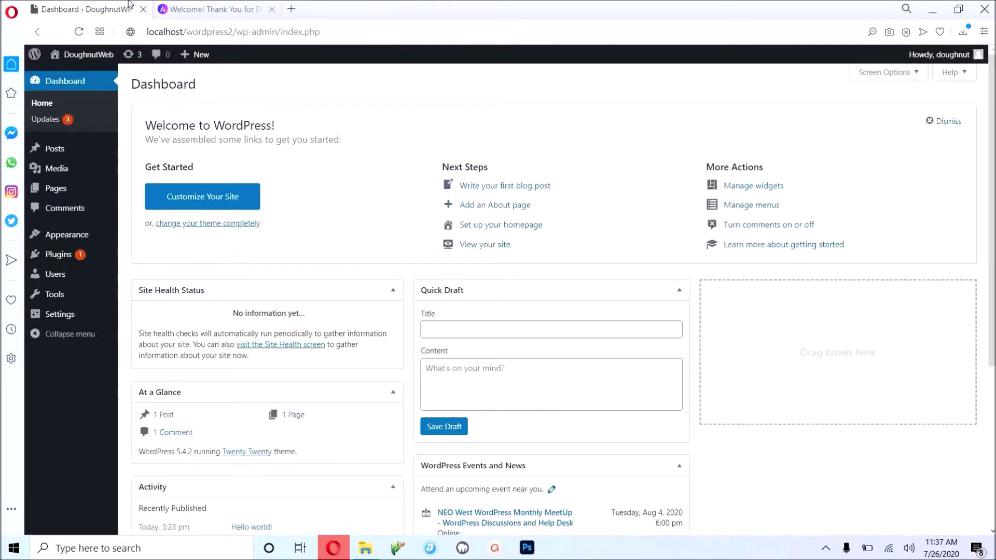
{"action": "mouse_move", "coordinate": [106, 234]}
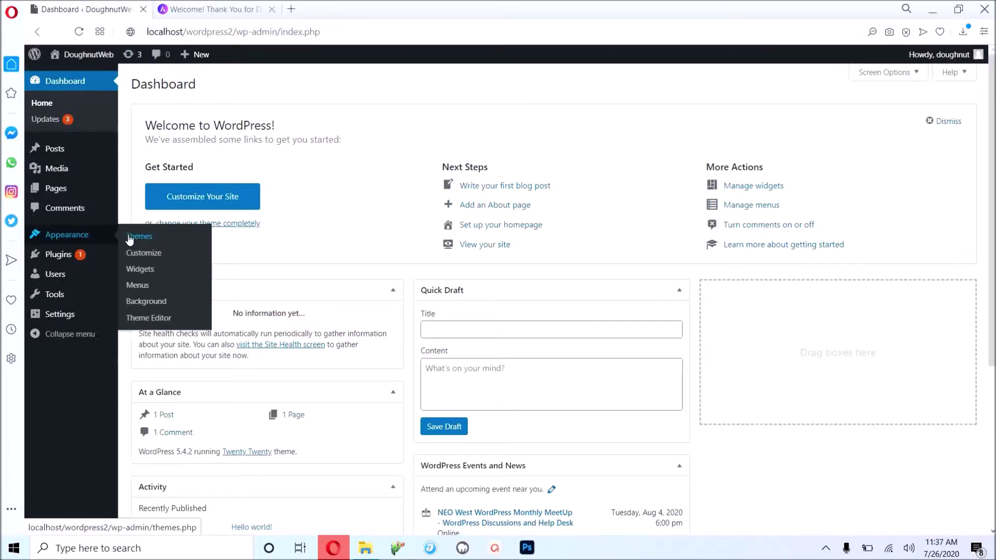
{"action": "left_click", "coordinate": [129, 238]}
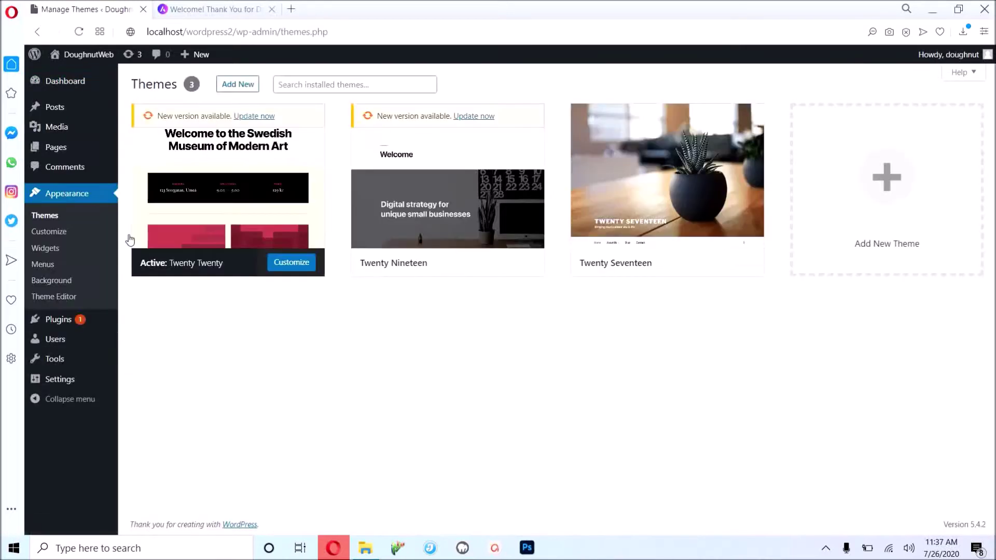
{"action": "left_click", "coordinate": [253, 89]}
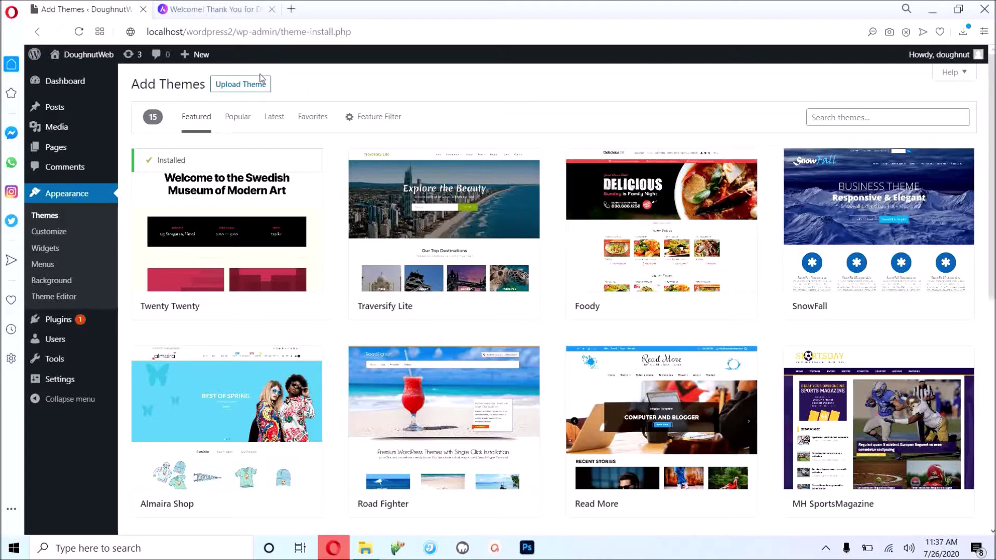
{"action": "left_click", "coordinate": [259, 88]}
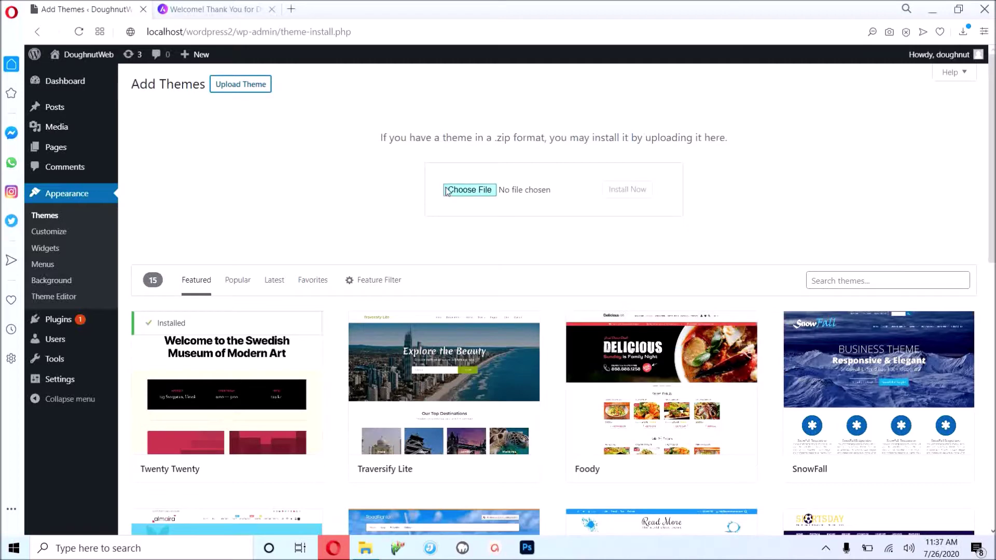
Install the theme from astra.2.4.5.zip in the Downloads folder and activate it.
{"action": "left_click", "coordinate": [461, 193]}
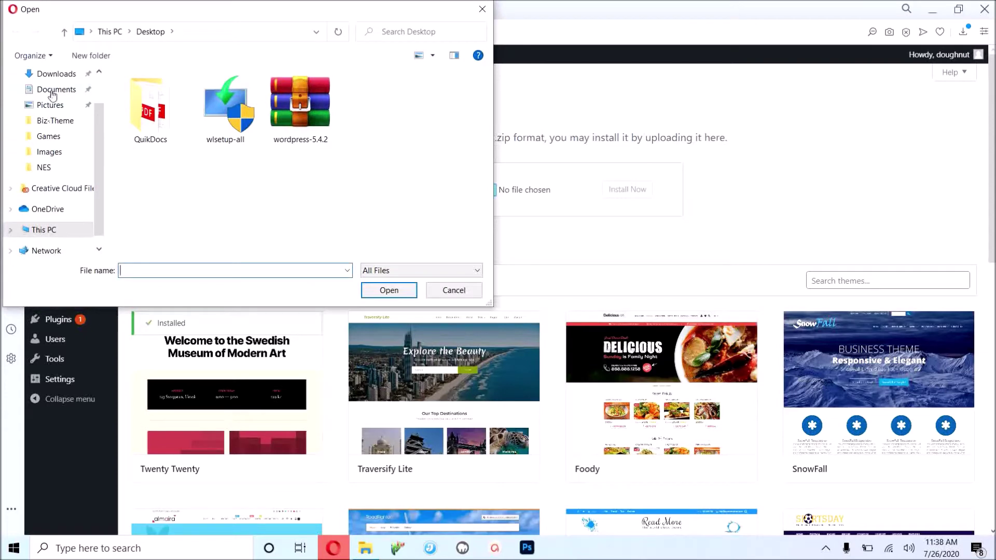
{"action": "left_click", "coordinate": [39, 74]}
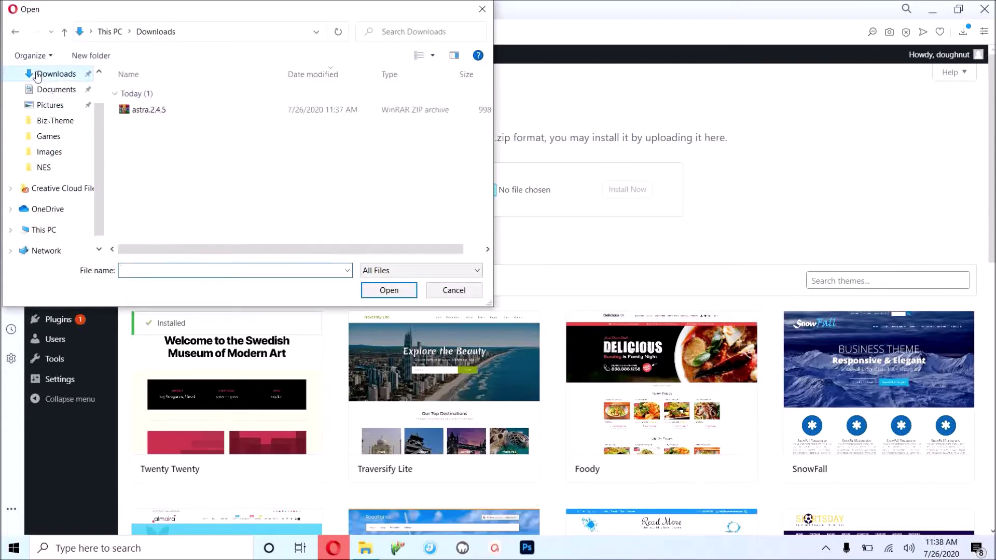
{"action": "double_click", "coordinate": [139, 114]}
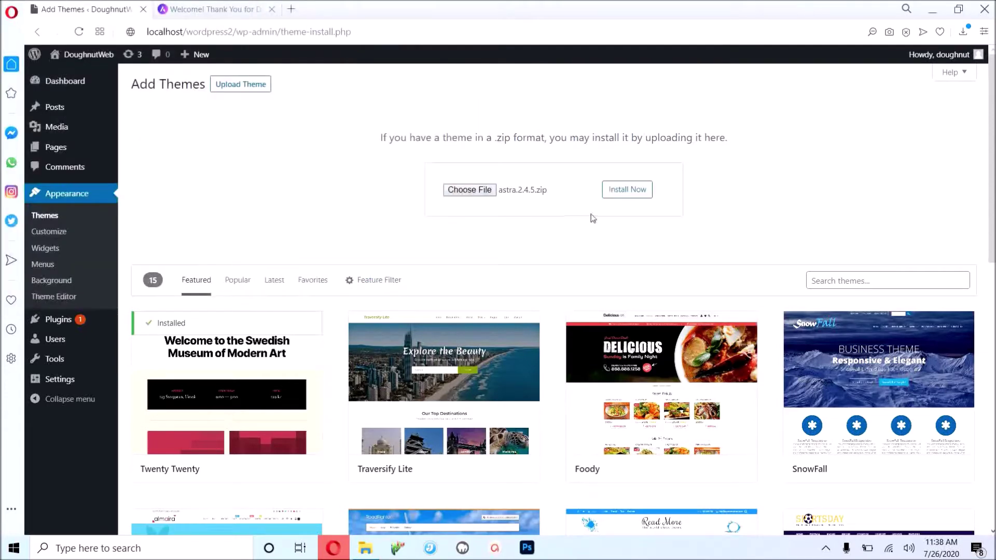
{"action": "left_click", "coordinate": [647, 192]}
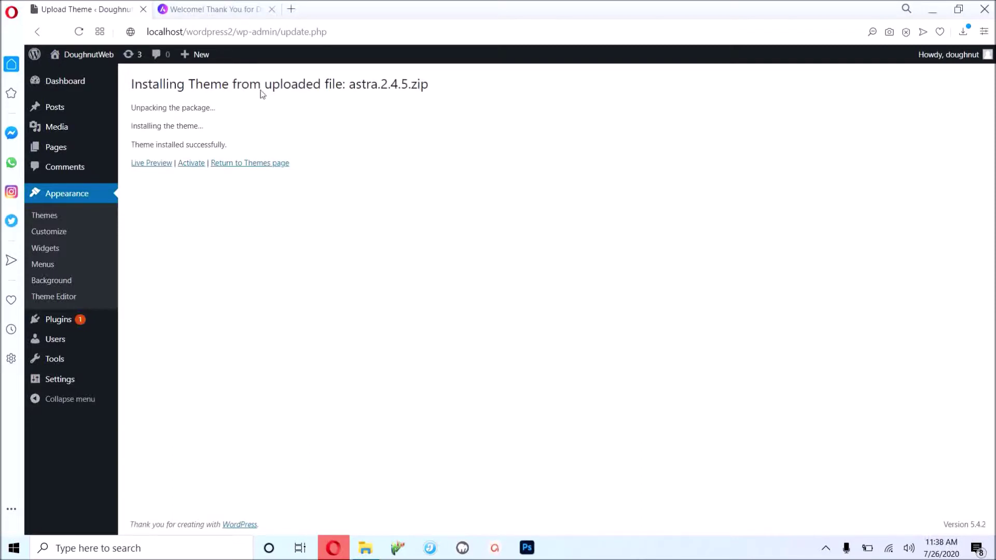
{"action": "left_click", "coordinate": [195, 169]}
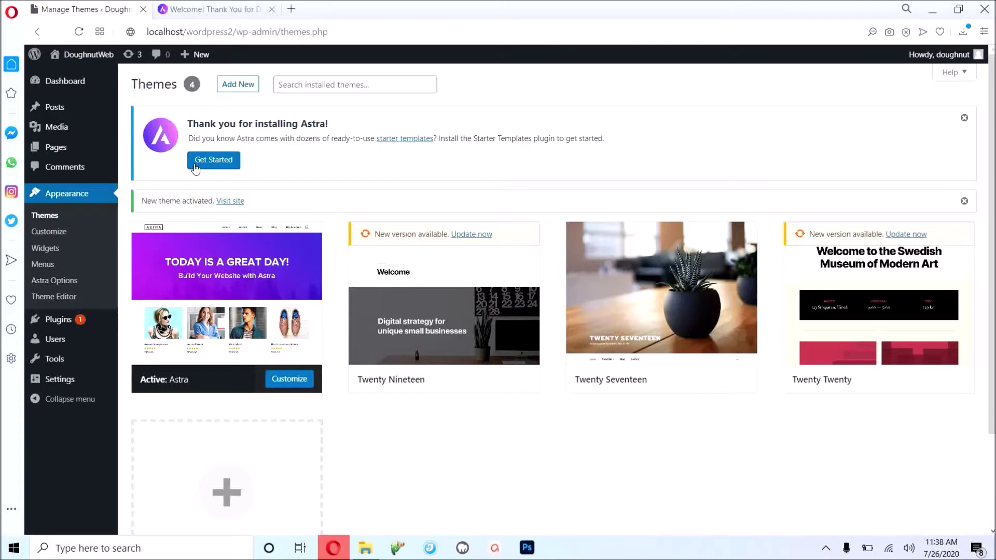
Open the site's front end at localhost/wordpress2/ in a new tab and view it with the Astra theme.
{"action": "left_click_drag", "start_coordinate": [237, 32], "coordinate": [45, 25]}
{"action": "key", "text": "ctrl+c"}
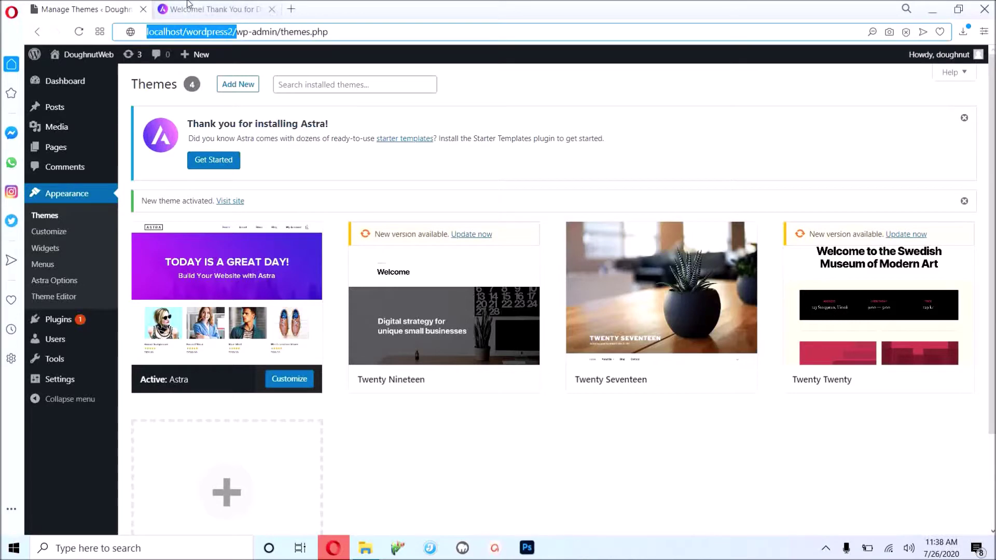
{"action": "left_click", "coordinate": [289, 9]}
{"action": "key", "text": "ctrl+v"}
{"action": "key", "text": "Return"}
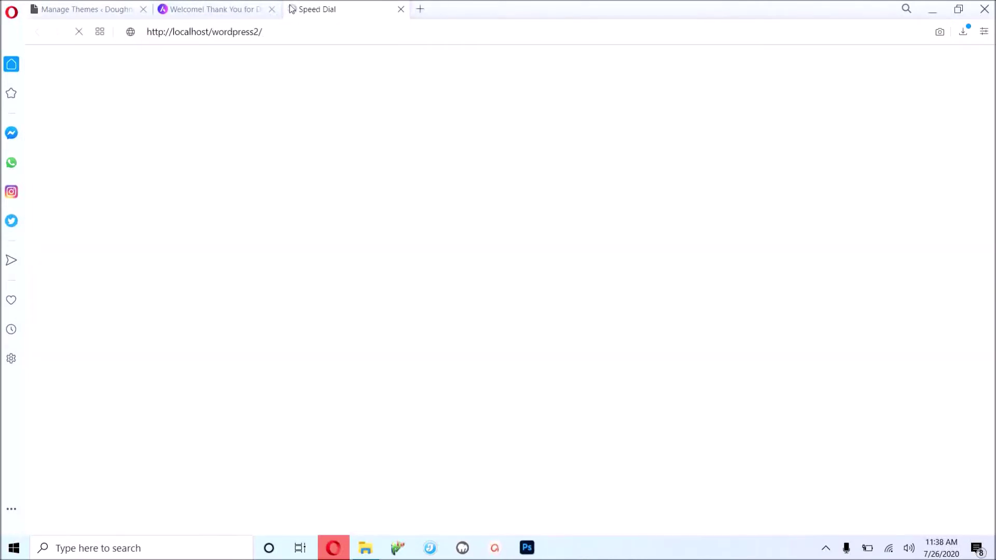
{"action": "left_click", "coordinate": [147, 4]}
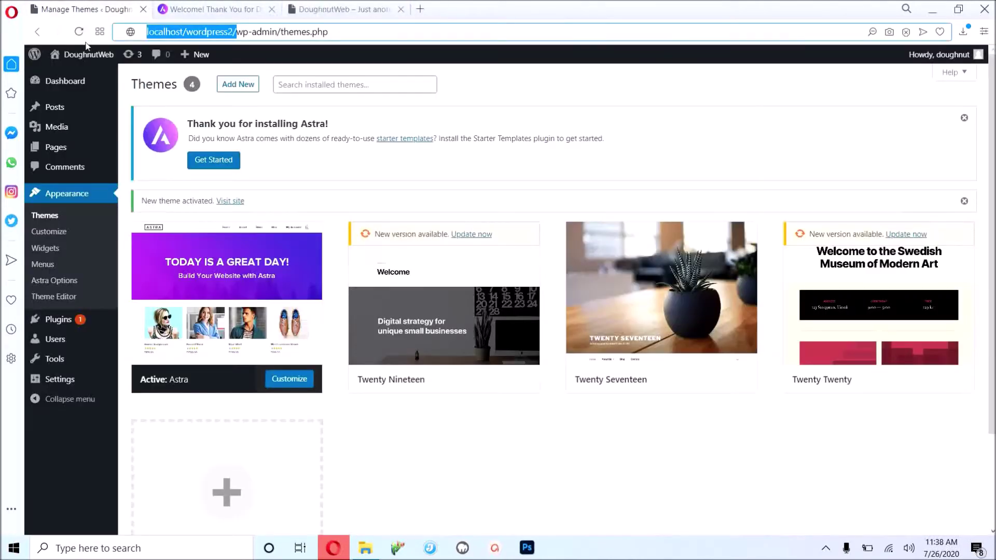
{"action": "mouse_move", "coordinate": [89, 57]}
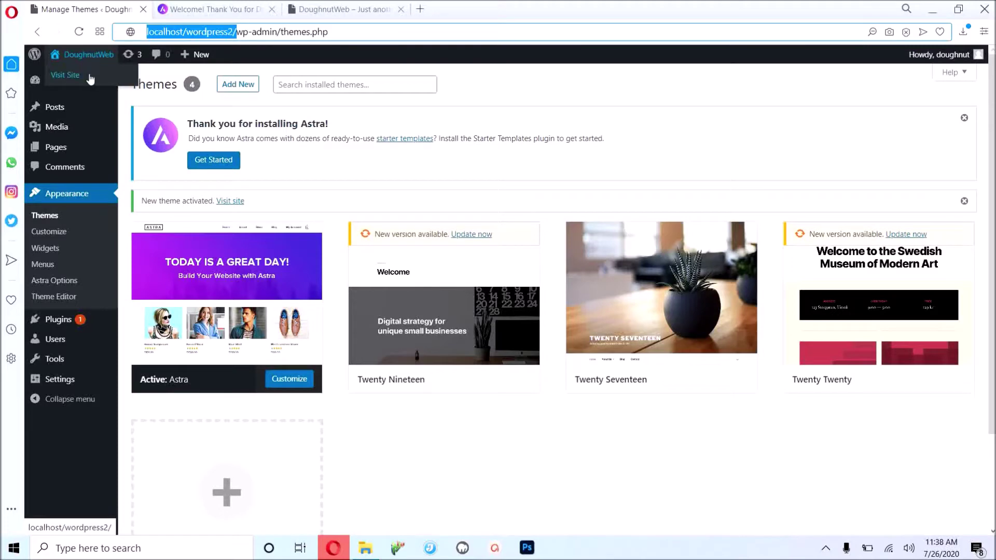
{"action": "left_click", "coordinate": [365, 4]}
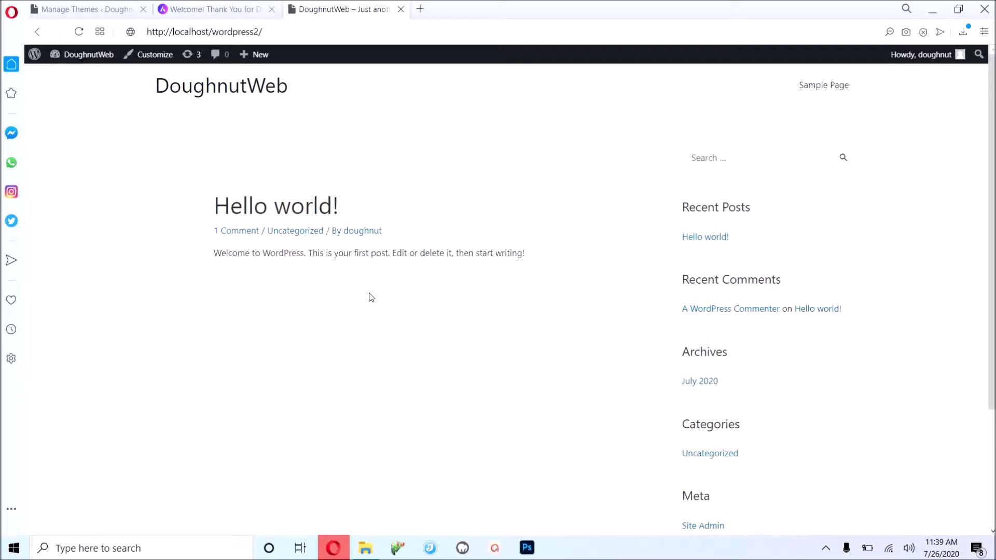
Install the starter template importer plugin from Astra Options in the WordPress admin and choose Elementor as the page builder.
{"action": "left_click", "coordinate": [104, 7]}
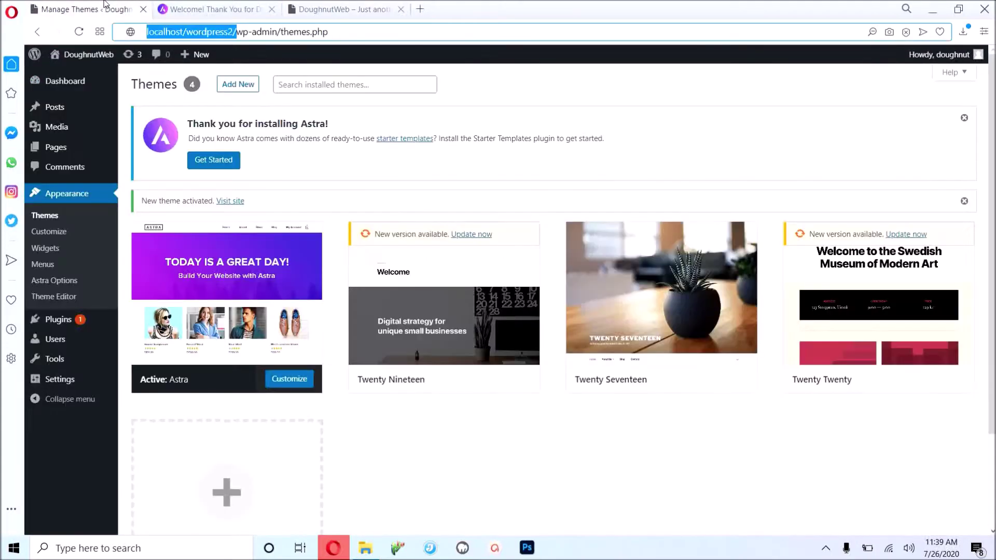
{"action": "left_click", "coordinate": [48, 283]}
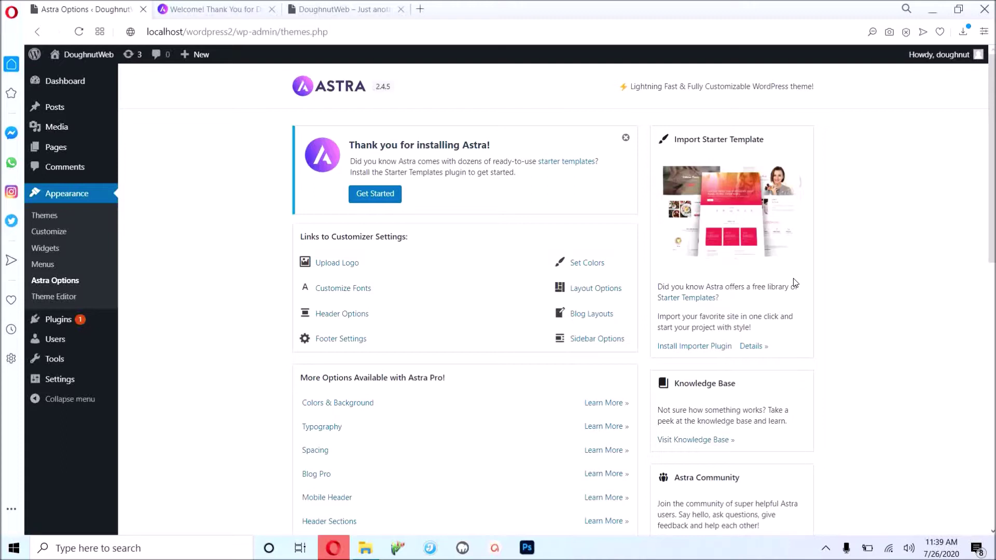
{"action": "left_click", "coordinate": [685, 348]}
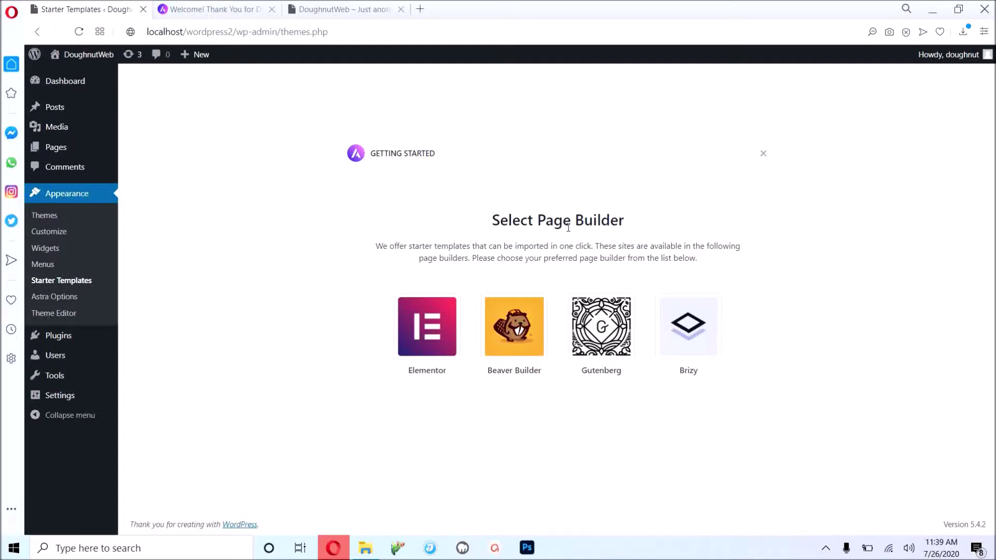
{"action": "left_click", "coordinate": [429, 349]}
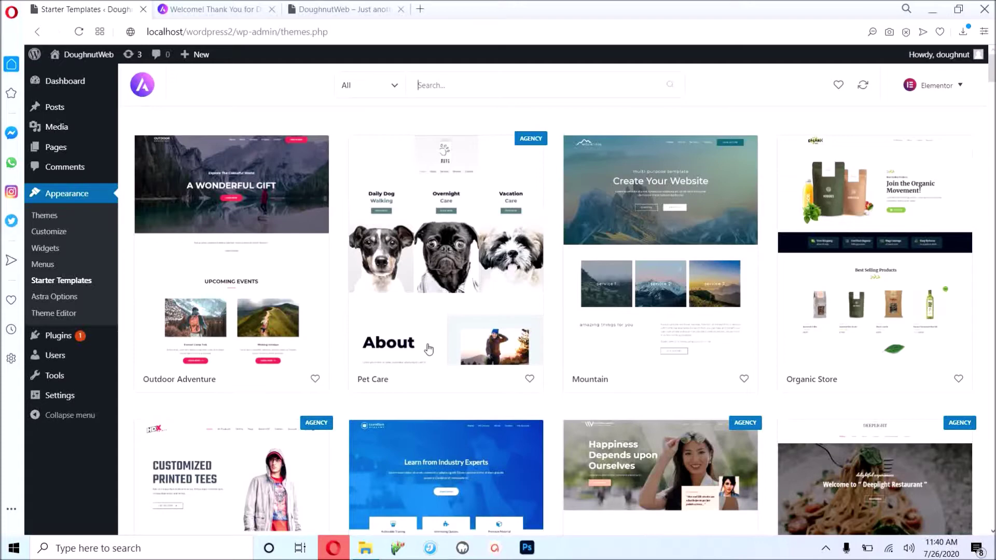
Find the free Digital Agency template in the starter template library and open its details.
{"action": "mouse_move", "coordinate": [537, 148]}
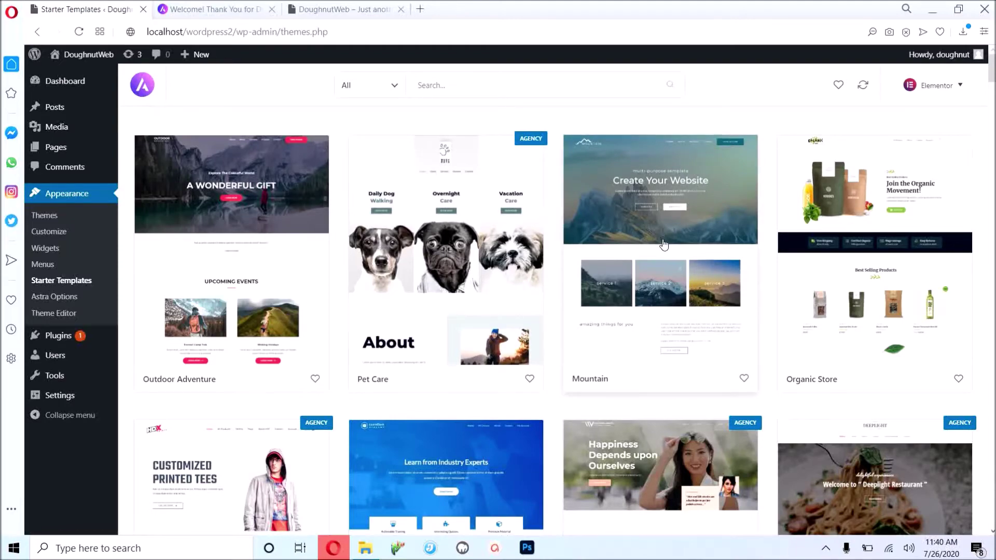
{"action": "scroll", "coordinate": [664, 244], "scroll_direction": "down", "scroll_amount": 20}
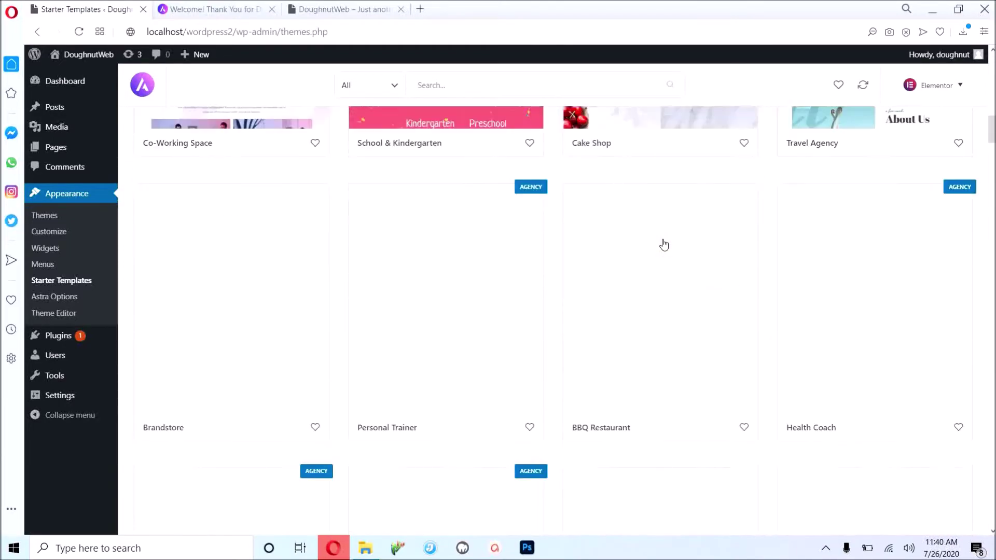
{"action": "scroll", "coordinate": [664, 244], "scroll_direction": "down", "scroll_amount": 20}
{"action": "scroll", "coordinate": [664, 243], "scroll_direction": "down", "scroll_amount": 20}
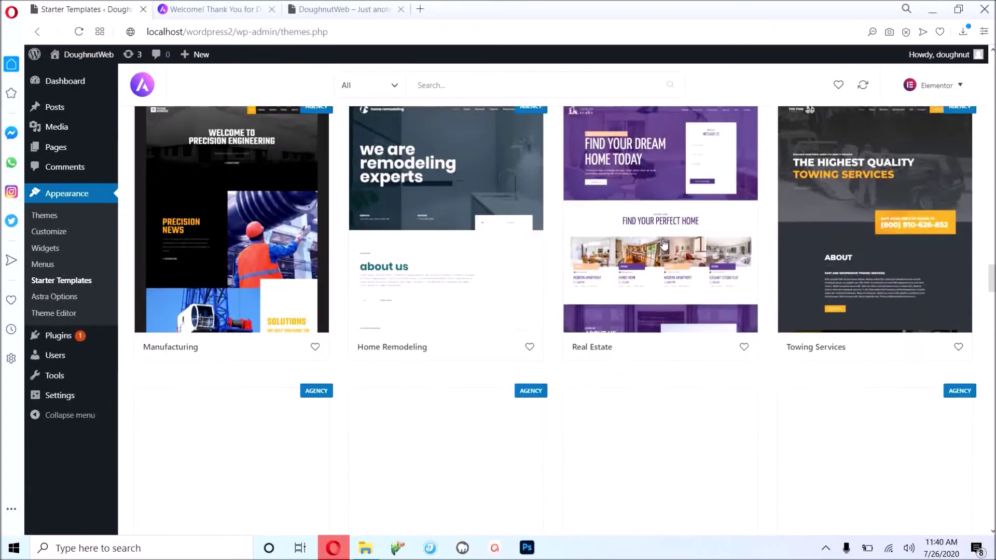
{"action": "scroll", "coordinate": [664, 244], "scroll_direction": "down", "scroll_amount": 20}
{"action": "scroll", "coordinate": [664, 243], "scroll_direction": "down", "scroll_amount": 20}
{"action": "scroll", "coordinate": [664, 244], "scroll_direction": "down", "scroll_amount": 20}
{"action": "scroll", "coordinate": [664, 244], "scroll_direction": "down", "scroll_amount": 10}
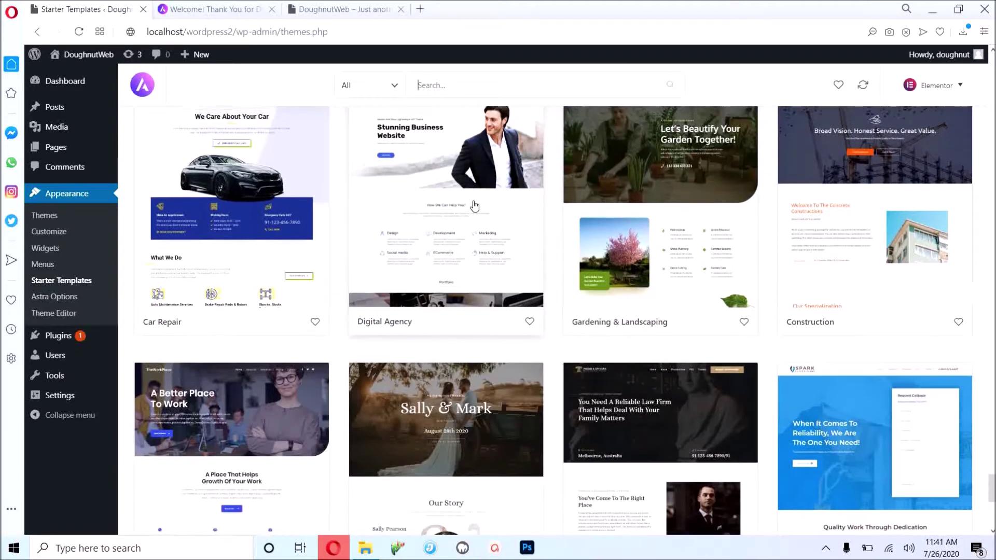
{"action": "scroll", "coordinate": [474, 206], "scroll_direction": "up", "scroll_amount": 1}
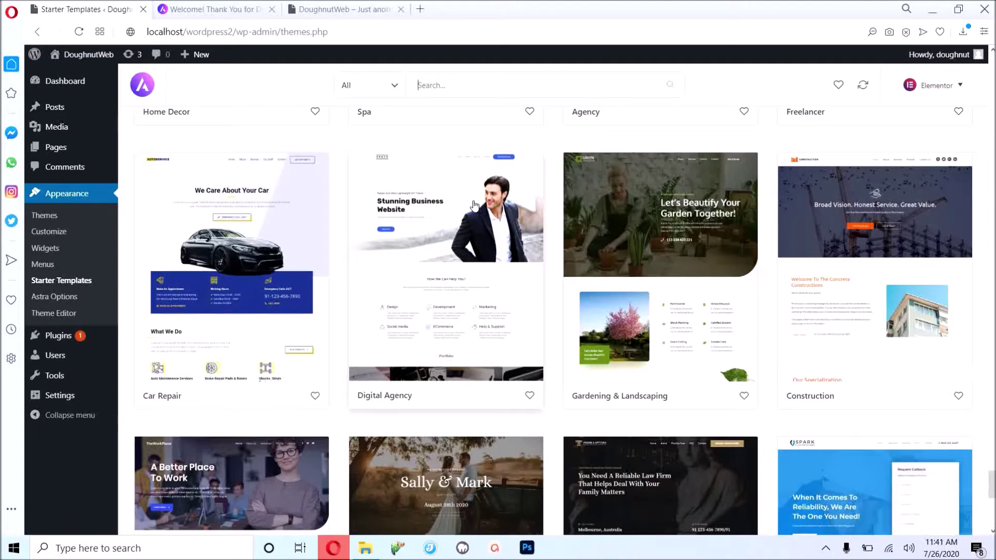
{"action": "left_click", "coordinate": [475, 205]}
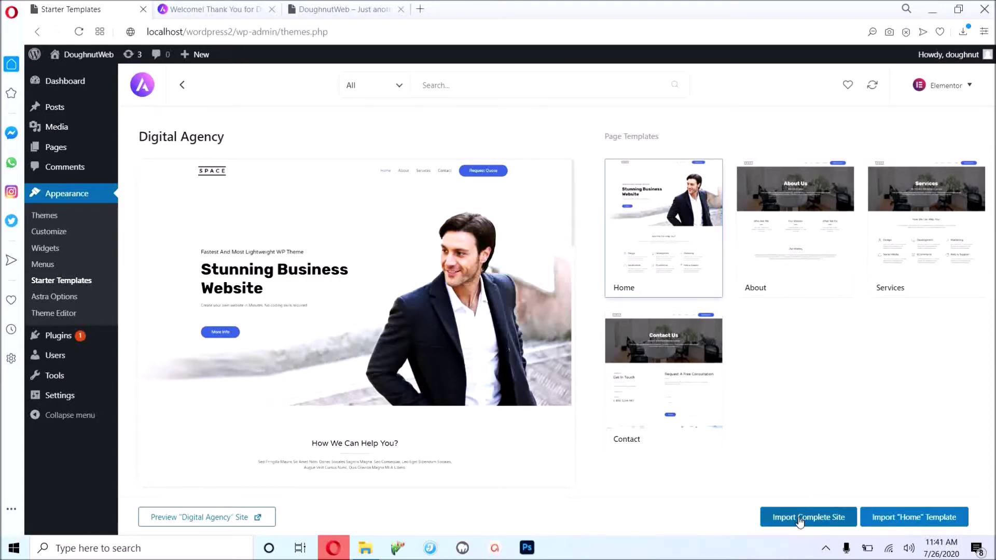
Import the complete Digital Agency site with customizer settings, widgets, required plugins and content, without deleting a previously imported site.
{"action": "left_click", "coordinate": [801, 521]}
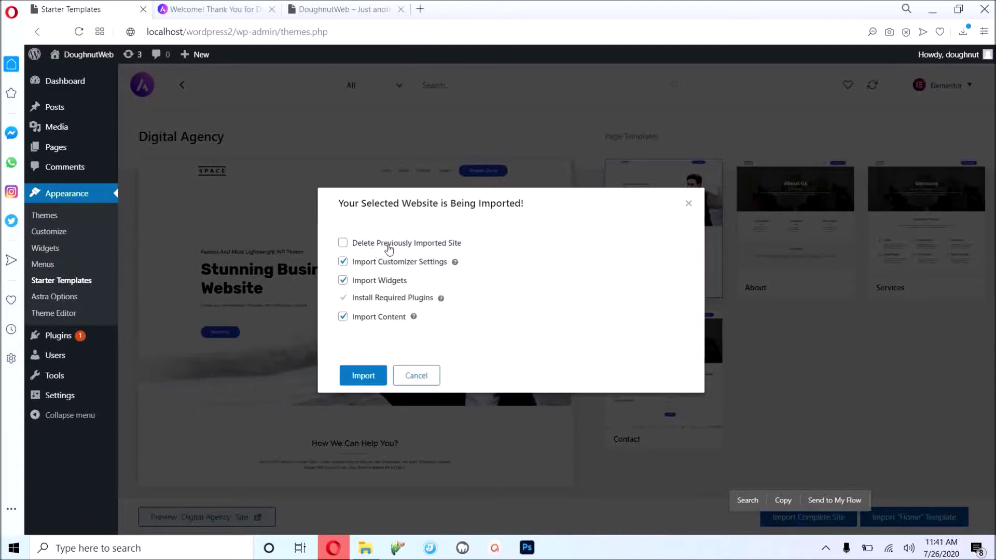
{"action": "left_click", "coordinate": [440, 244]}
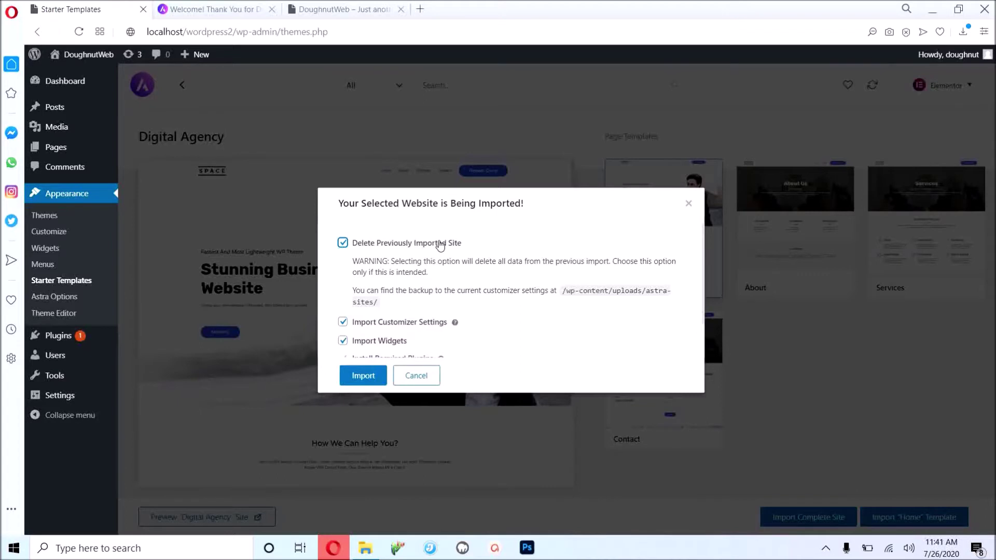
{"action": "left_click", "coordinate": [440, 244]}
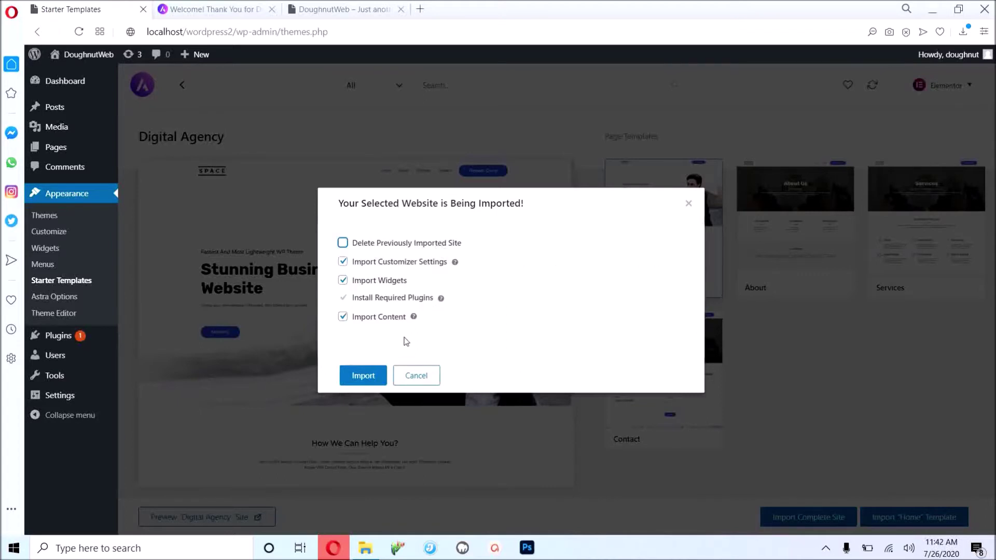
{"action": "left_click", "coordinate": [355, 380]}
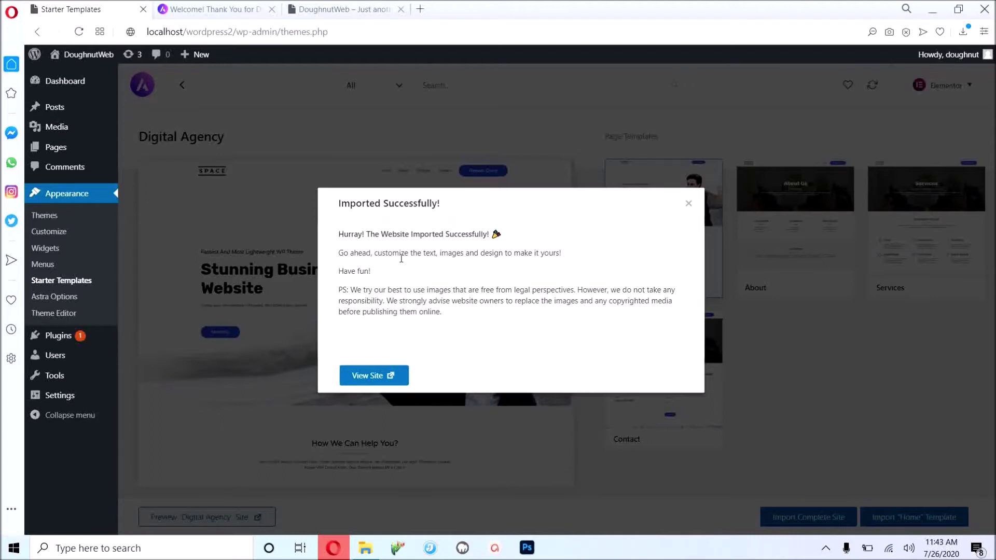
View the imported site's home page down to its footer, replacing the old site tab, and dismiss the import dialog.
{"action": "left_click", "coordinate": [401, 10]}
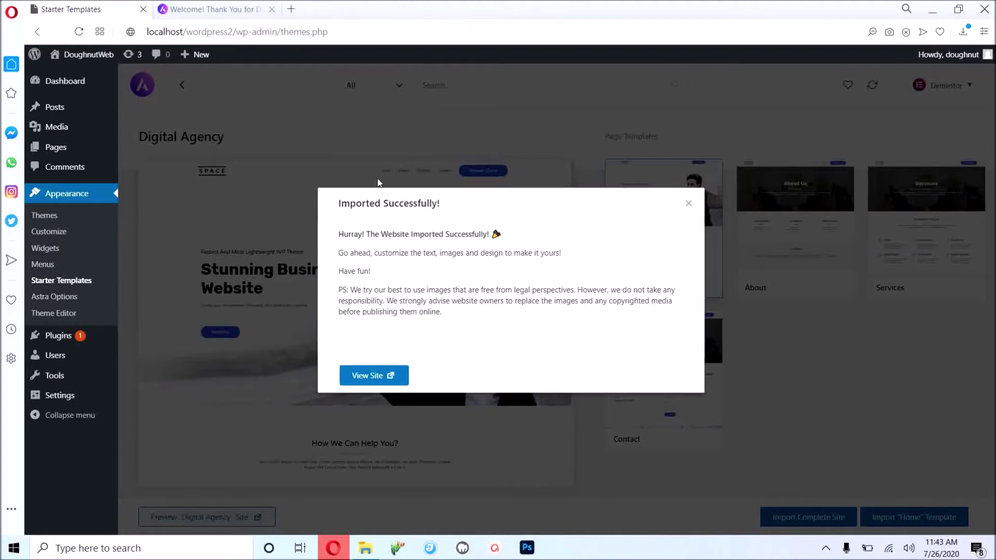
{"action": "left_click", "coordinate": [372, 382]}
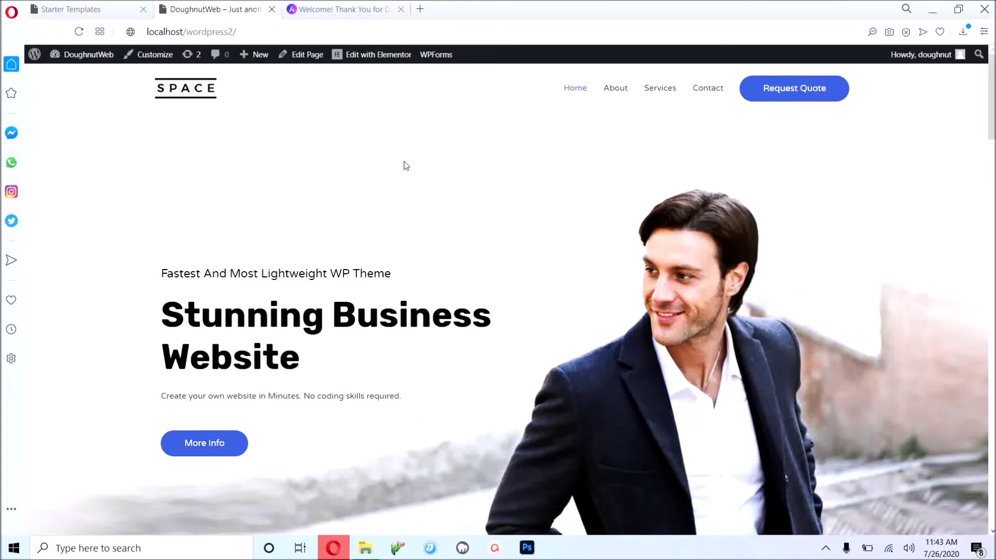
{"action": "scroll", "coordinate": [407, 166], "scroll_direction": "down", "scroll_amount": 9}
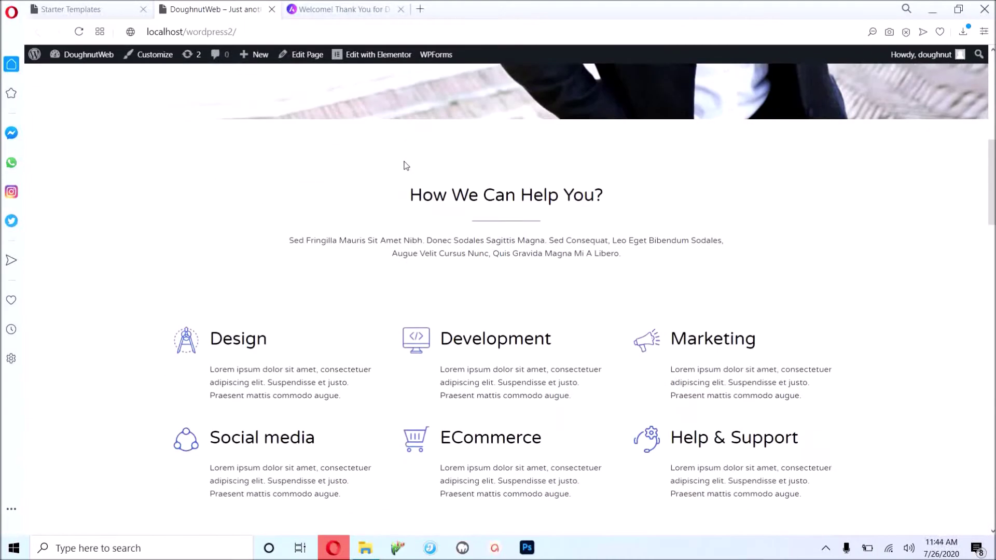
{"action": "scroll", "coordinate": [407, 165], "scroll_direction": "down", "scroll_amount": 10}
{"action": "scroll", "coordinate": [406, 165], "scroll_direction": "down", "scroll_amount": 12}
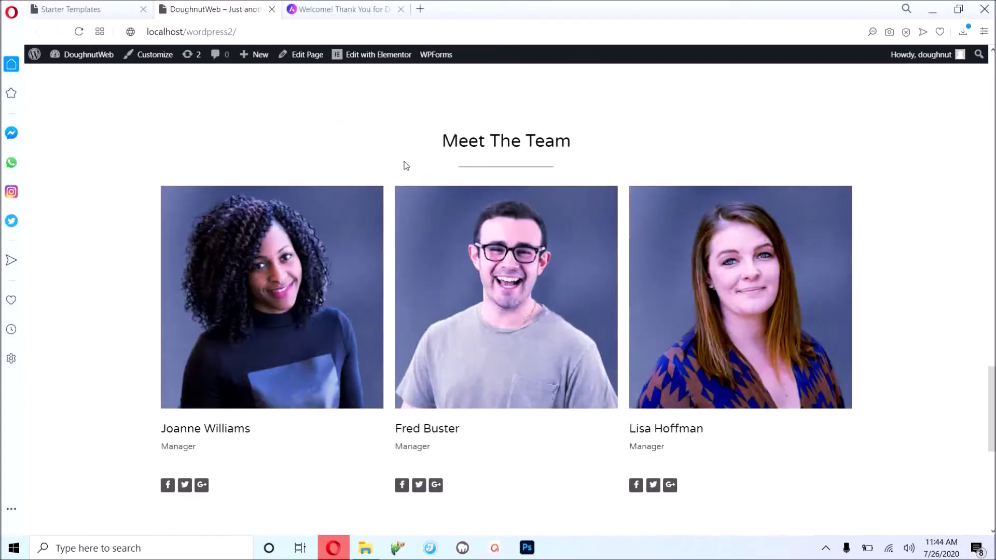
{"action": "scroll", "coordinate": [407, 165], "scroll_direction": "down", "scroll_amount": 8}
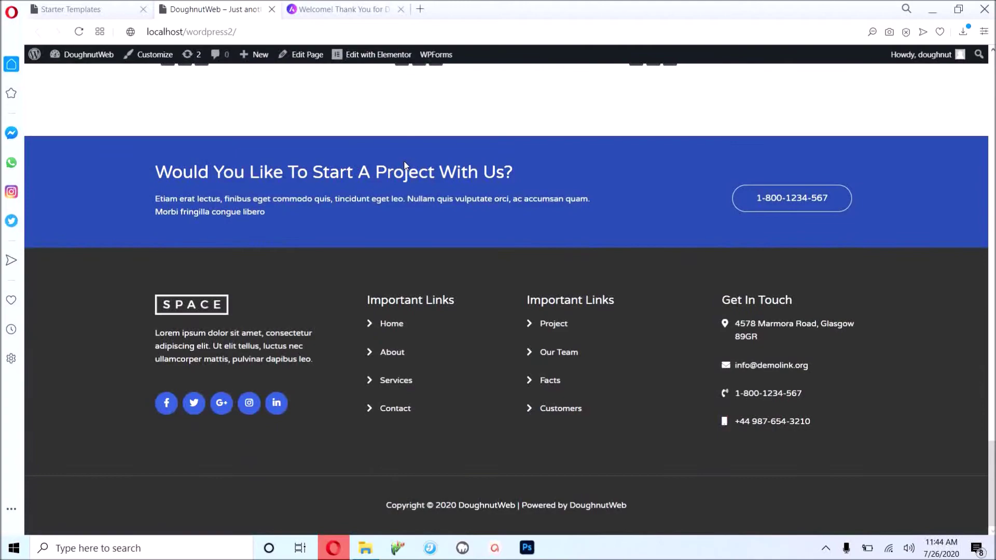
{"action": "scroll", "coordinate": [406, 165], "scroll_direction": "up", "scroll_amount": 20}
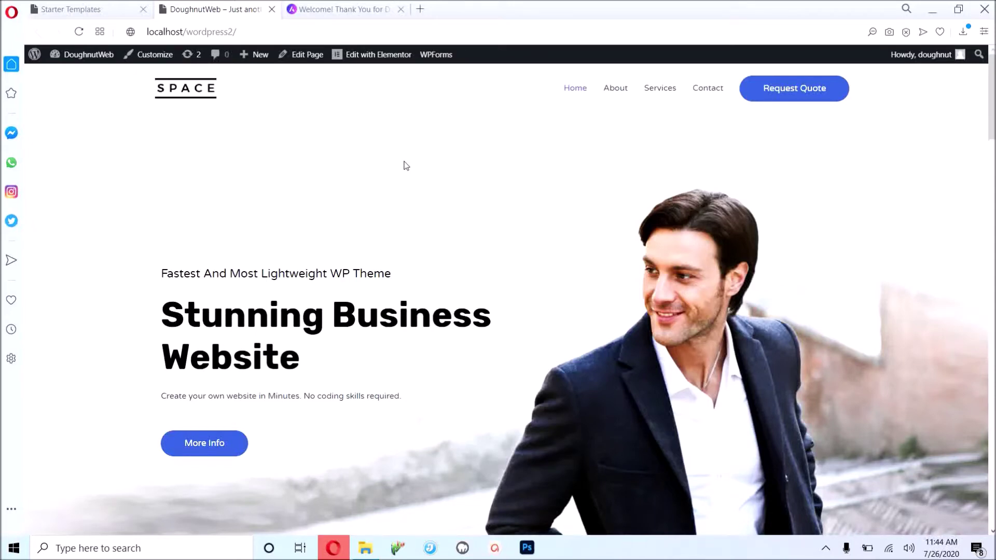
{"action": "left_click", "coordinate": [272, 9]}
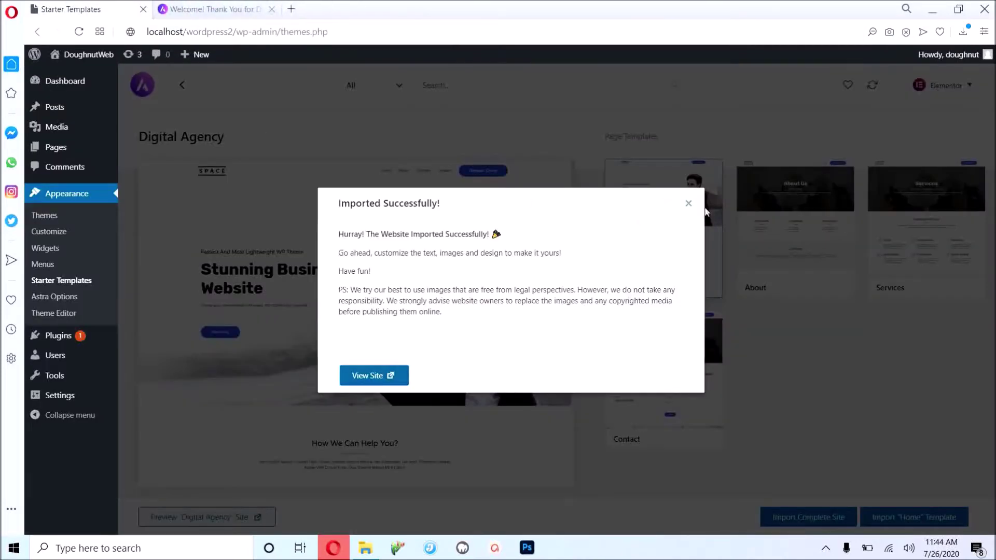
{"action": "left_click", "coordinate": [688, 203]}
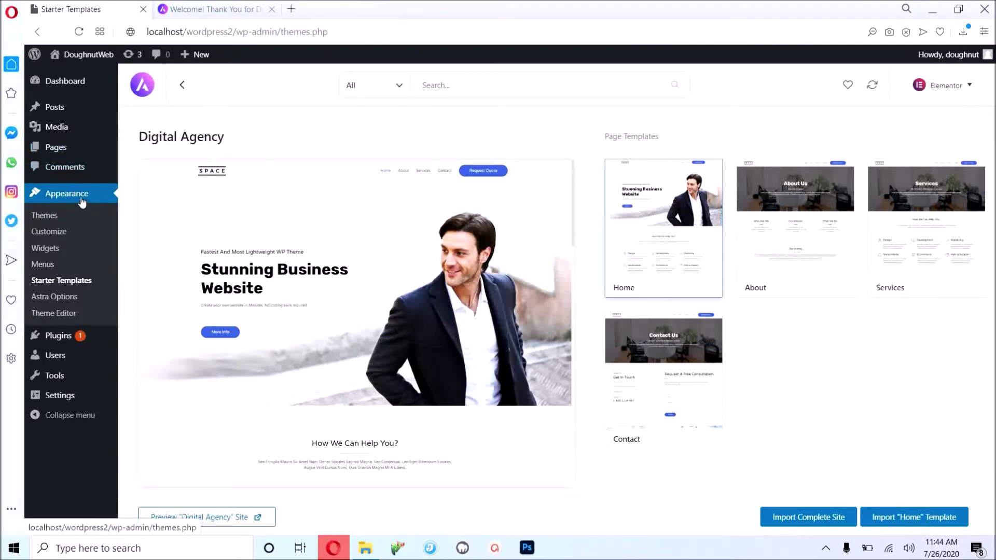
Open the site logo settings from Astra Options and upload logo-doughnut-web from the Images folder as the replacement logo.
{"action": "left_click", "coordinate": [60, 299]}
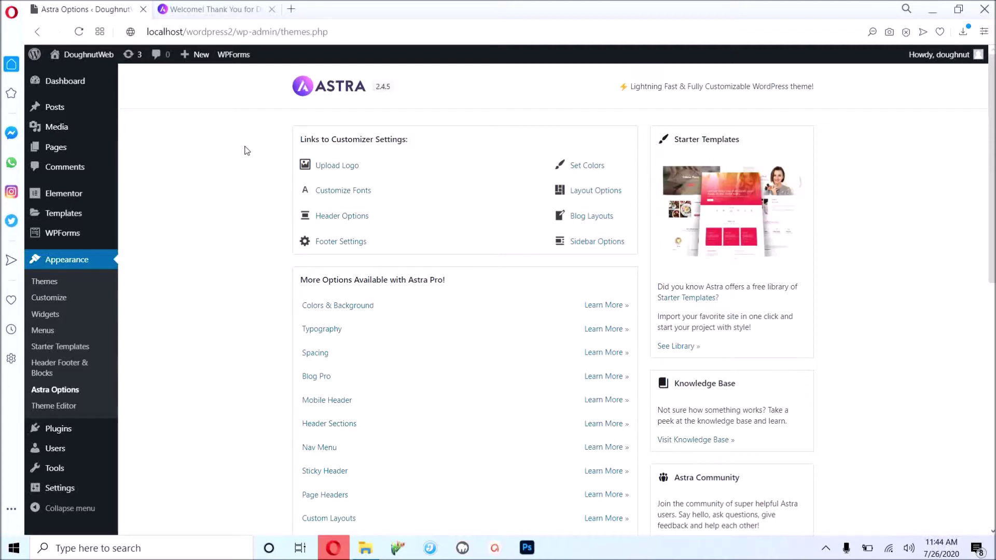
{"action": "left_click", "coordinate": [320, 168]}
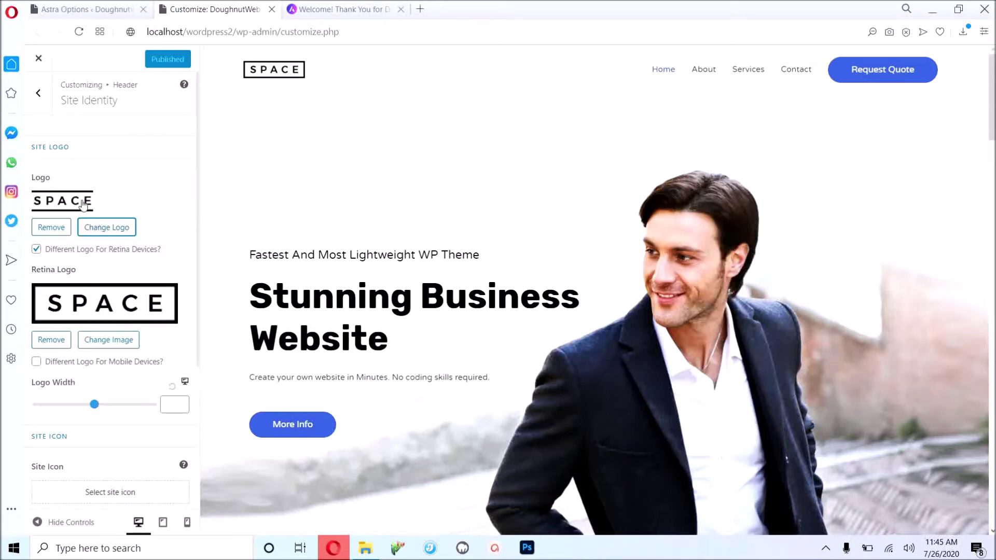
{"action": "left_click", "coordinate": [103, 228]}
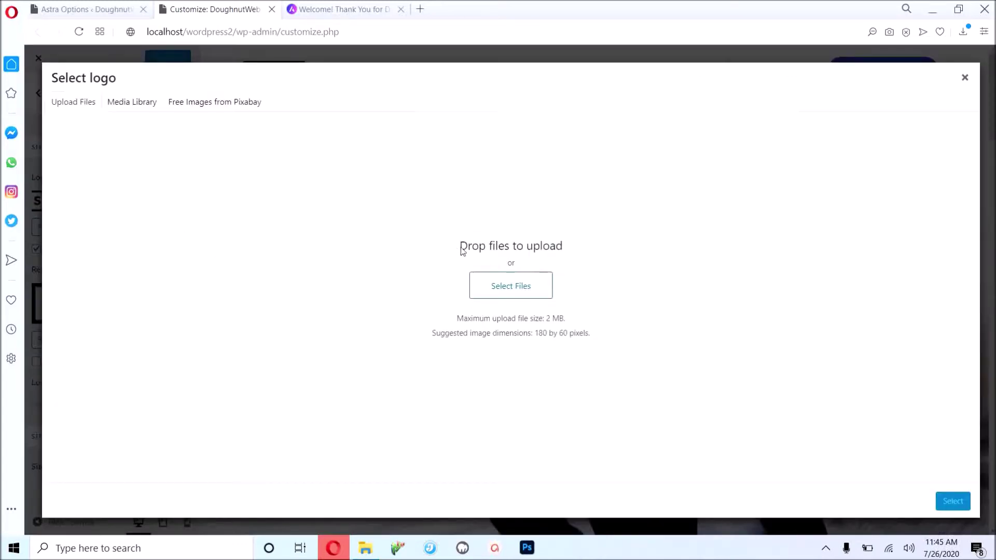
{"action": "left_click", "coordinate": [496, 286]}
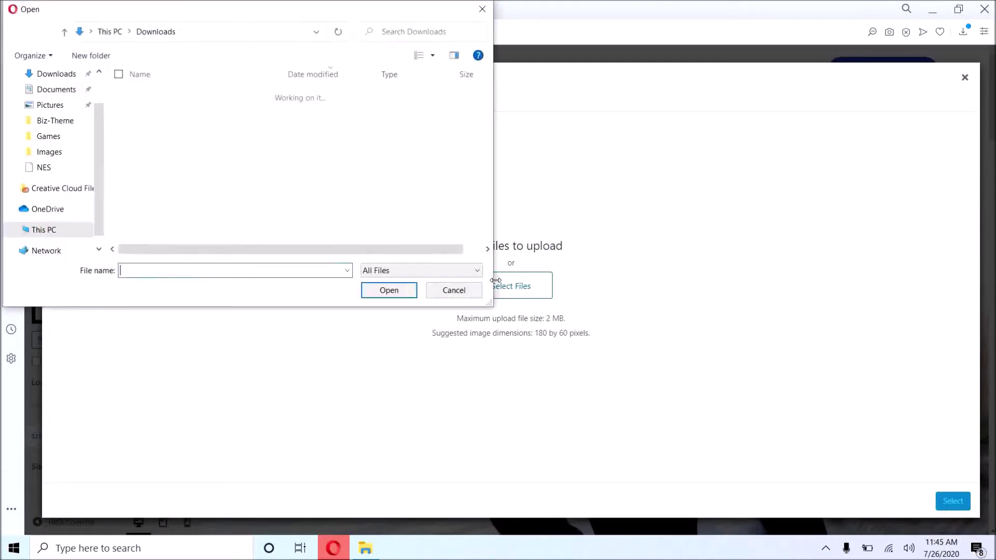
{"action": "left_click", "coordinate": [48, 152]}
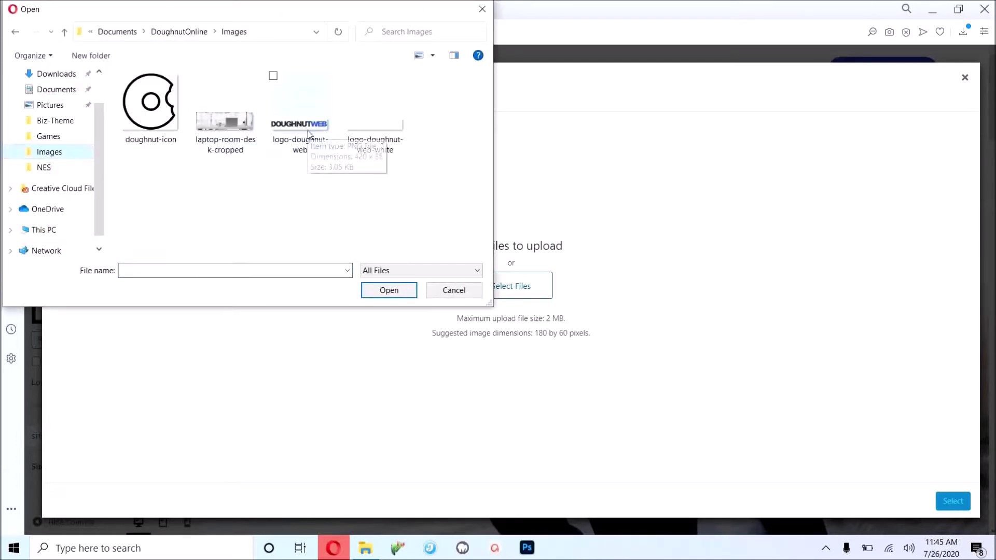
{"action": "double_click", "coordinate": [306, 128]}
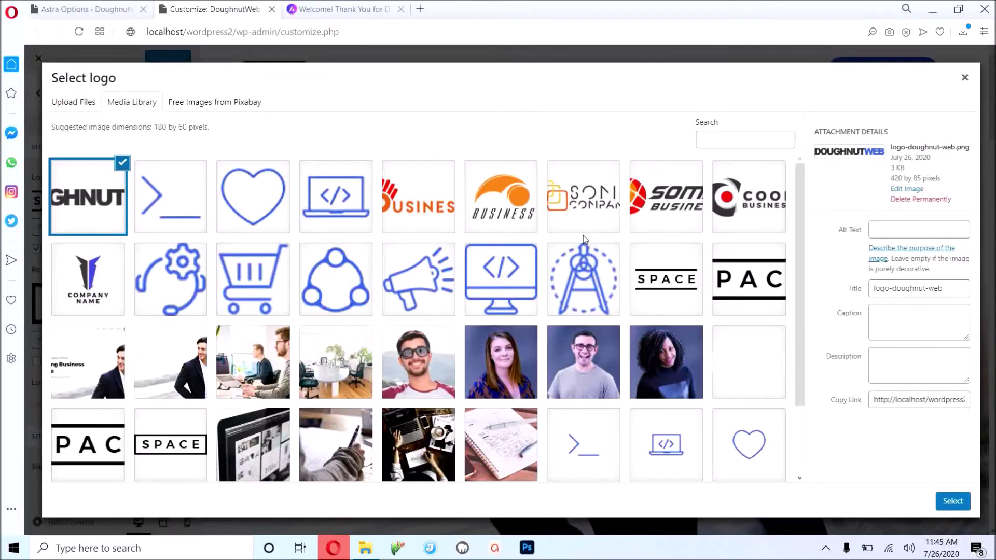
Extend the crop area over the full width of the DoughnutWeb logo and apply it as the site logo.
{"action": "left_click", "coordinate": [953, 501]}
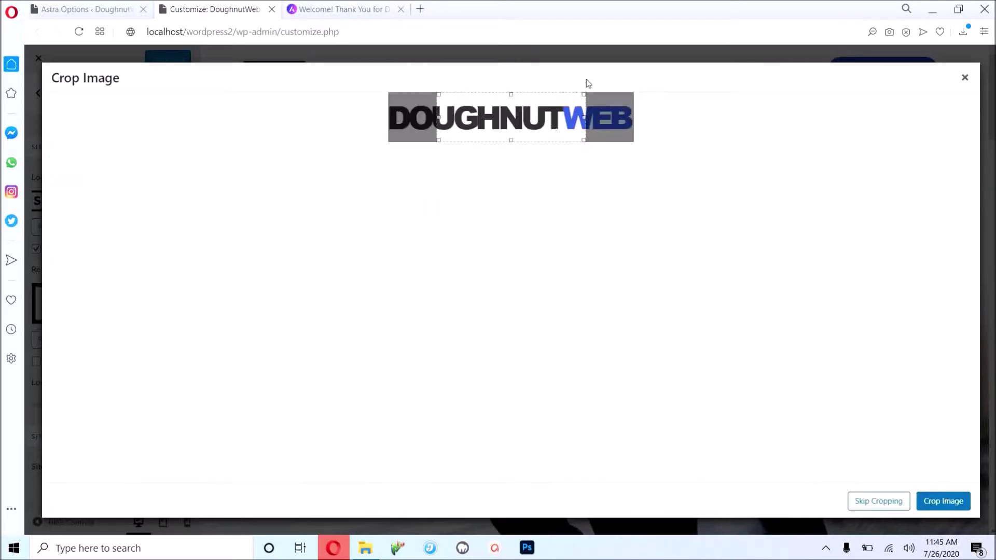
{"action": "left_click_drag", "start_coordinate": [585, 117], "coordinate": [688, 124]}
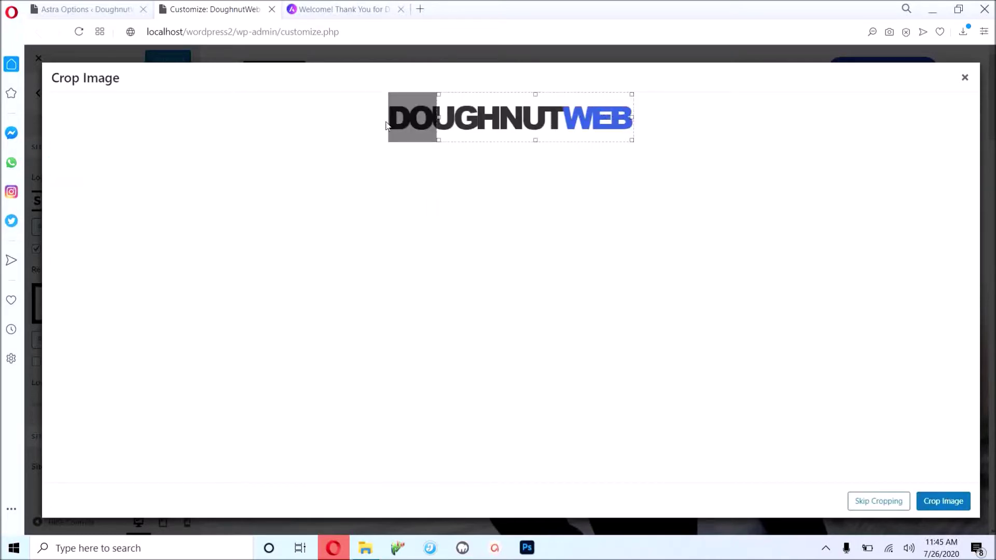
{"action": "left_click_drag", "start_coordinate": [441, 117], "coordinate": [306, 106]}
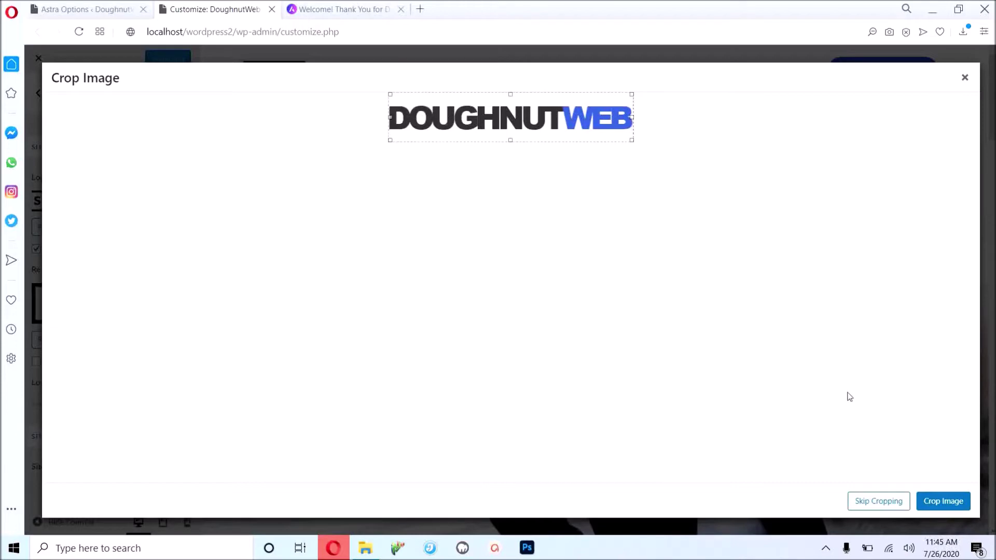
{"action": "left_click", "coordinate": [955, 502]}
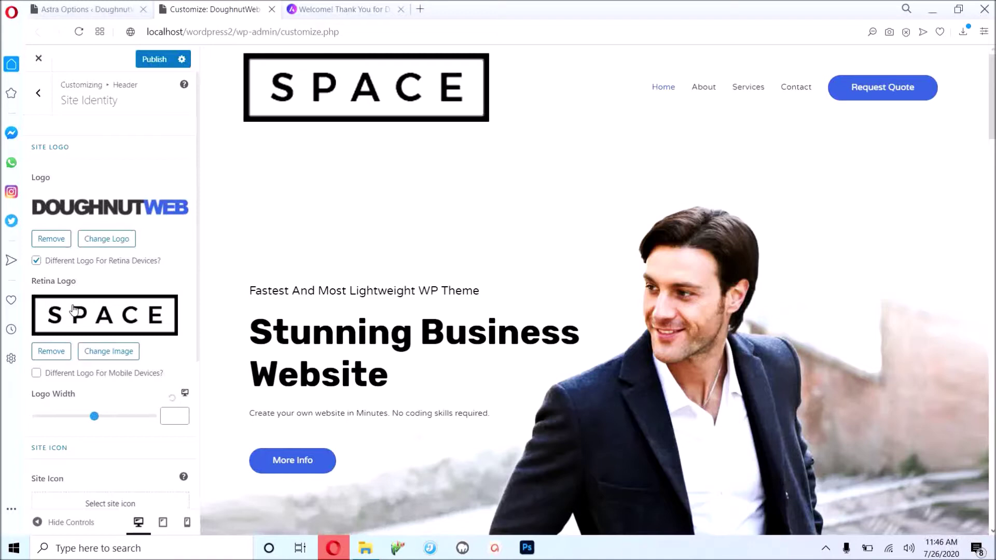
Replace the retina logo with logo-doughnut-web.png from the media library.
{"action": "left_click", "coordinate": [104, 358]}
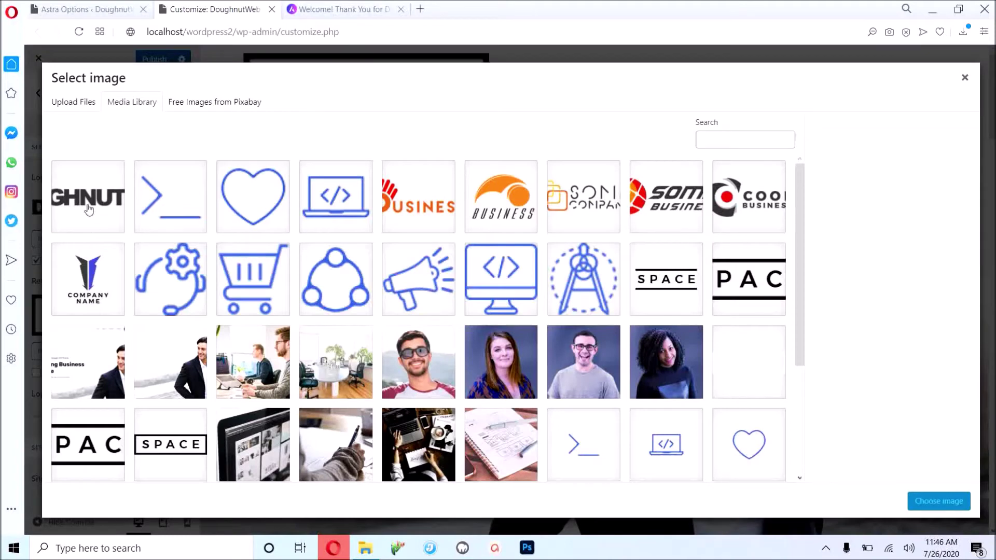
{"action": "left_click", "coordinate": [88, 210]}
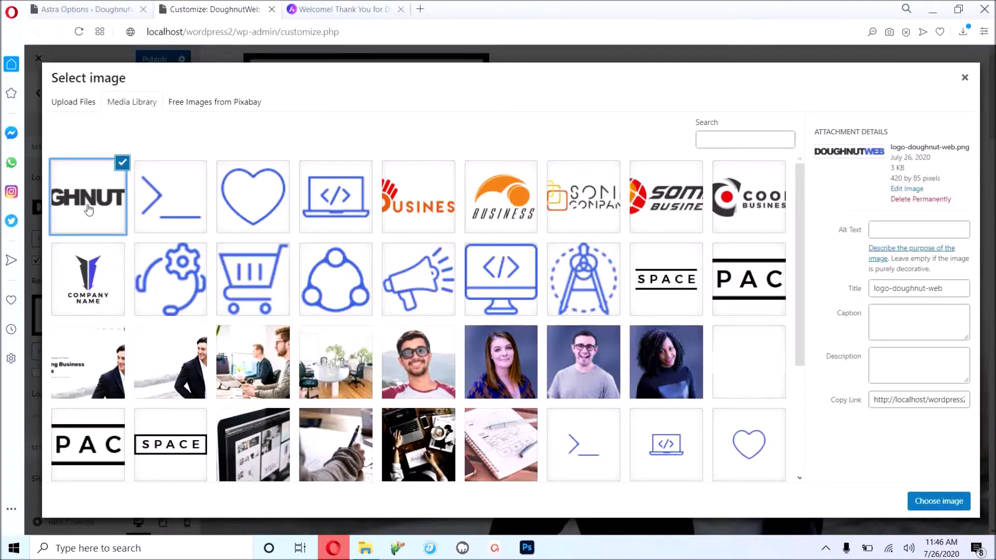
{"action": "left_click", "coordinate": [931, 511]}
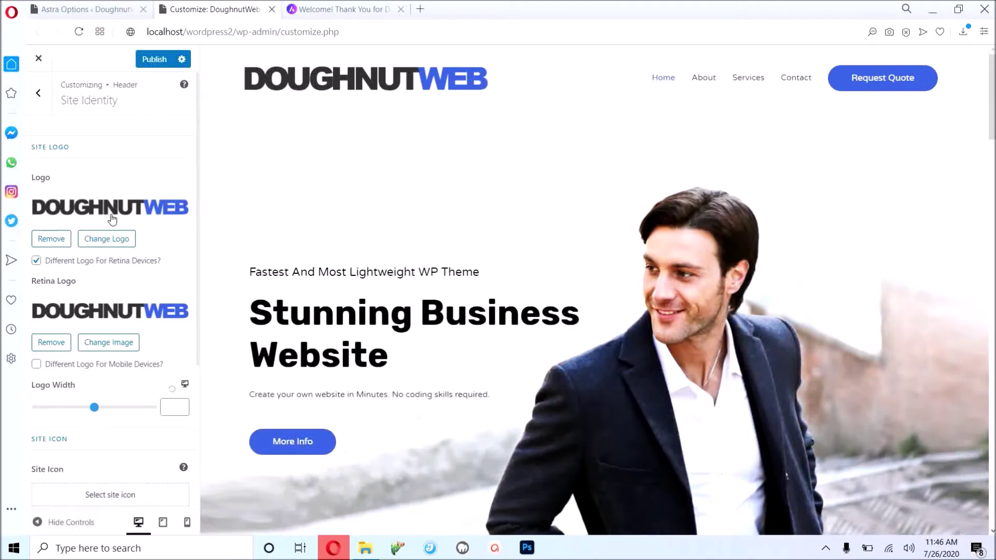
Set the logo width to 250.
{"action": "left_click", "coordinate": [183, 411]}
{"action": "key", "text": "BackSpace"}
{"action": "type", "text": "250"}
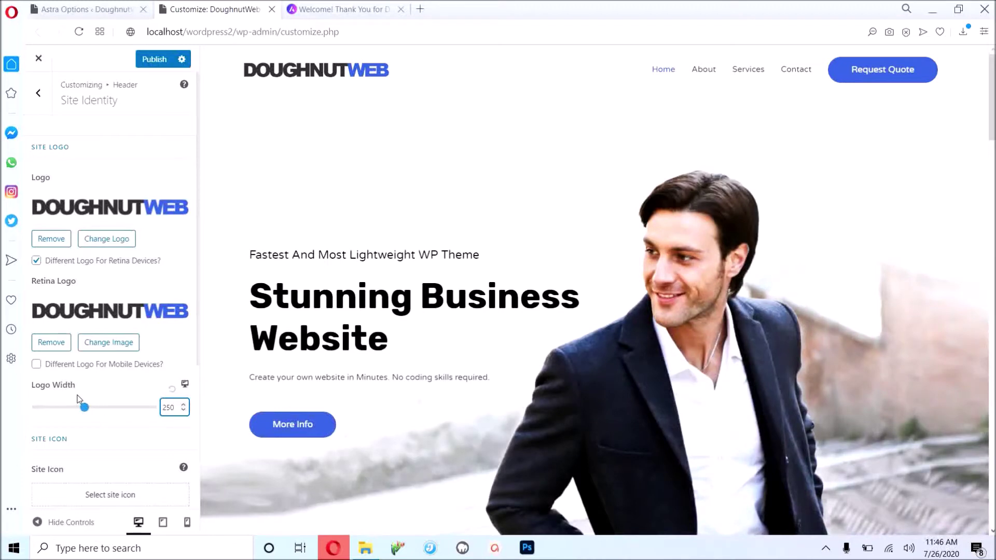
Try a logo width of 275 and return it to 250.
{"action": "key", "text": "BackSpace"}
{"action": "key", "text": "BackSpace"}
{"action": "key", "text": "BackSpace"}
{"action": "type", "text": "275"}
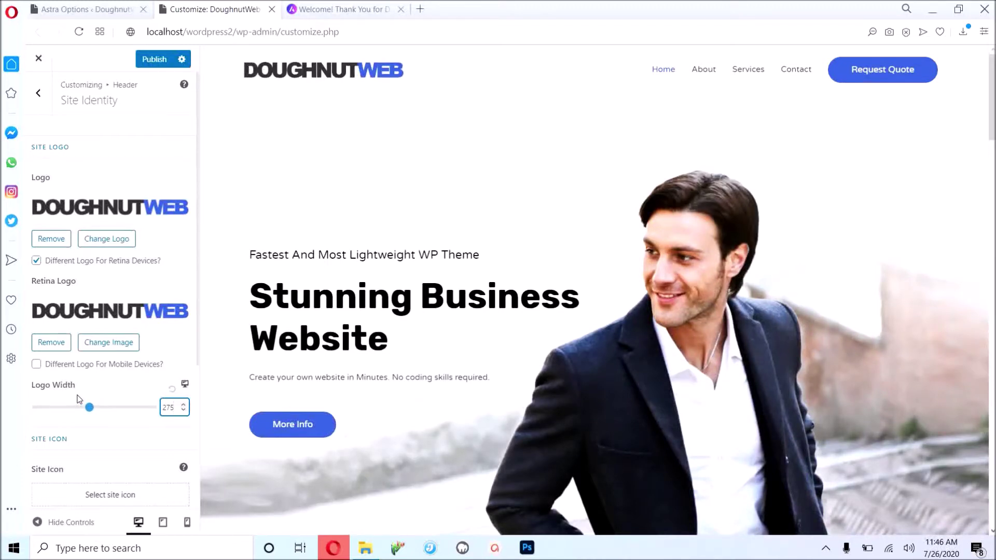
{"action": "key", "text": "BackSpace"}
{"action": "key", "text": "BackSpace"}
{"action": "key", "text": "BackSpace"}
{"action": "type", "text": "250"}
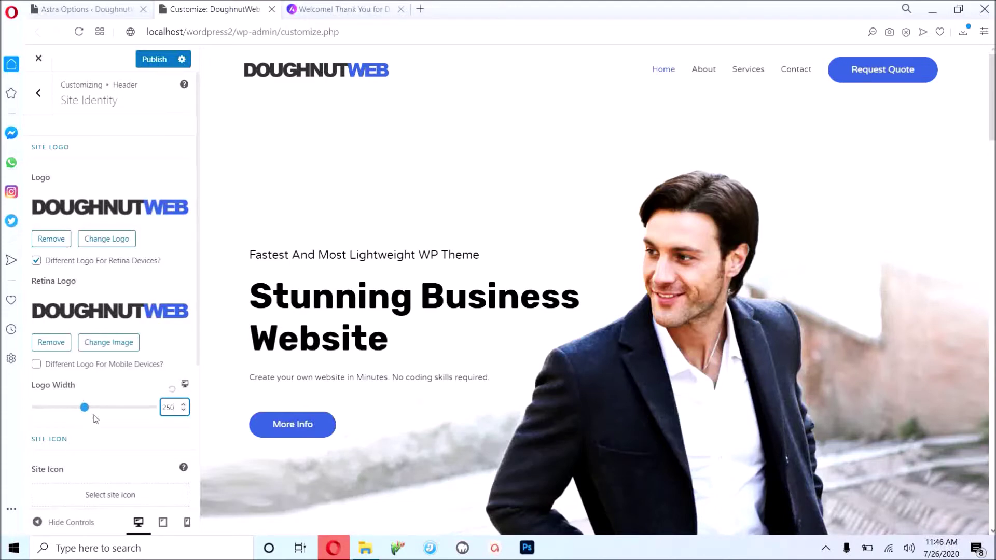
Try DoughnutsSite as the site title and change it back to DoughnutWeb.
{"action": "scroll", "coordinate": [94, 416], "scroll_direction": "down", "scroll_amount": 2}
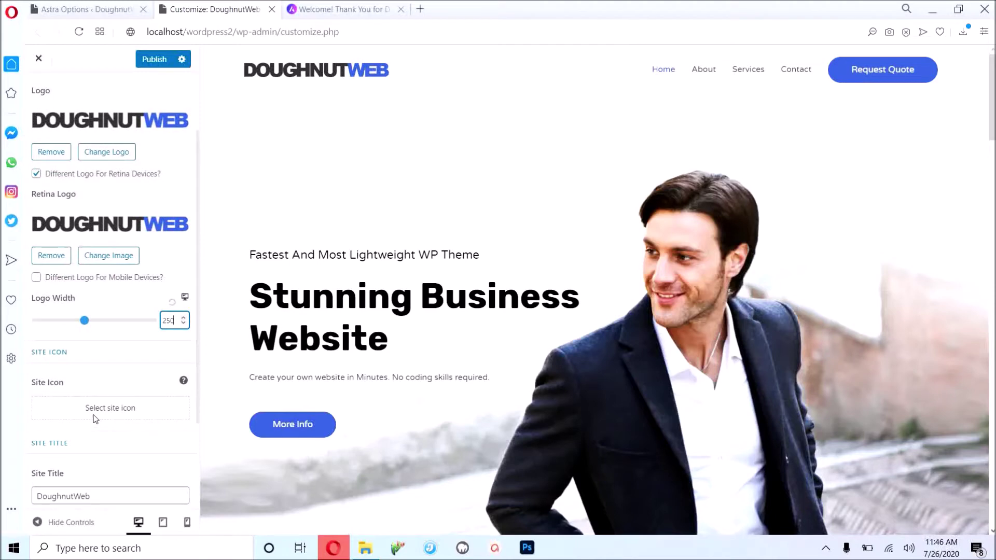
{"action": "scroll", "coordinate": [95, 419], "scroll_direction": "down", "scroll_amount": 1}
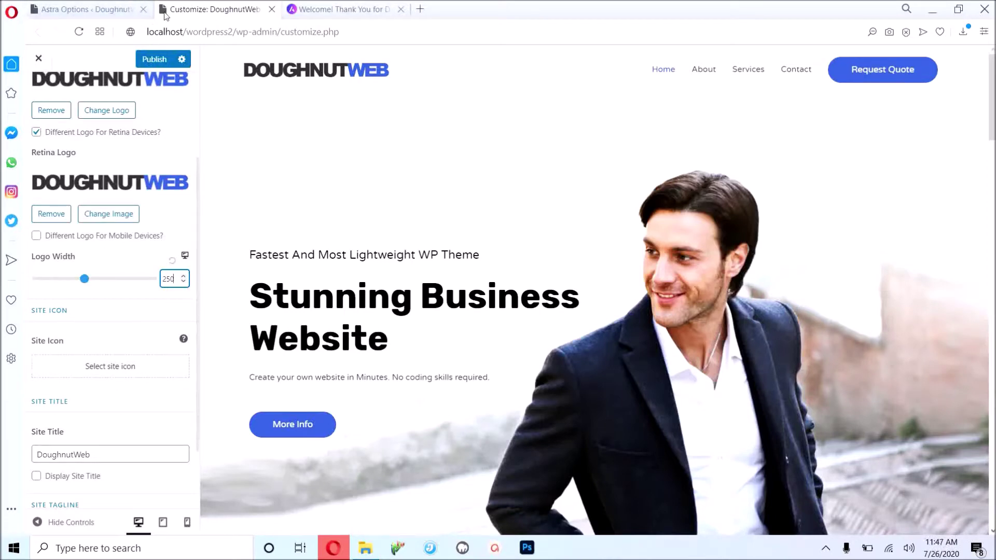
{"action": "scroll", "coordinate": [158, 397], "scroll_direction": "down", "scroll_amount": 2}
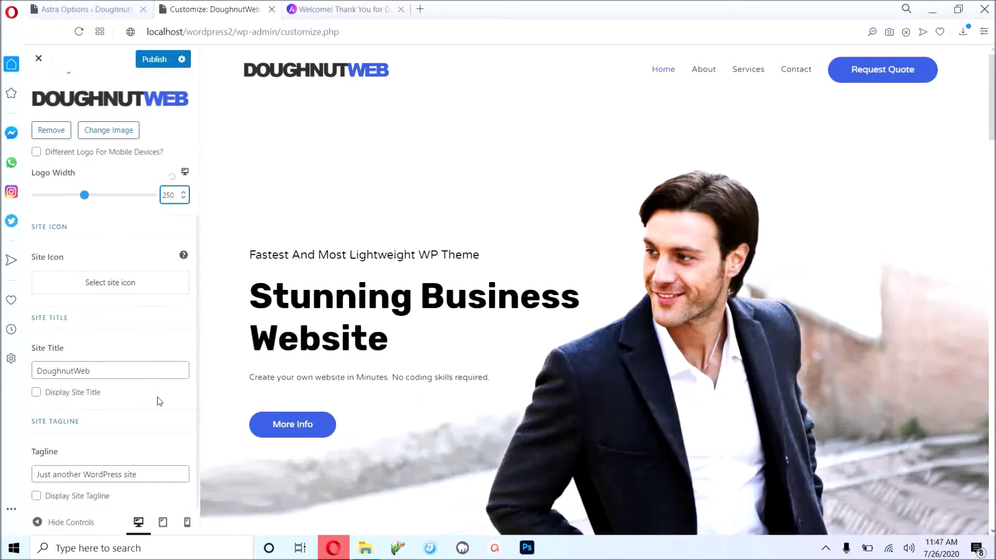
{"action": "left_click", "coordinate": [133, 370]}
{"action": "double_click", "coordinate": [133, 370]}
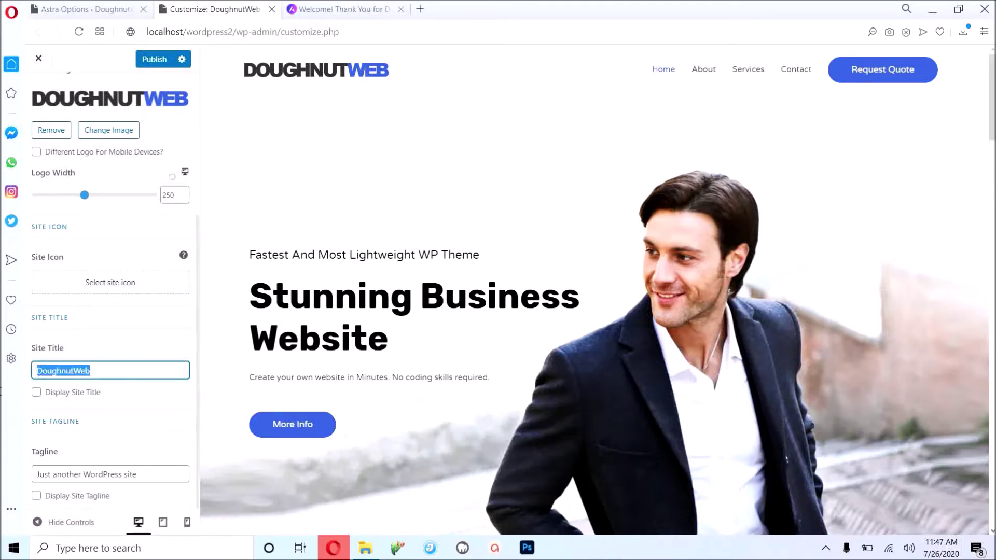
{"action": "type", "text": "DoughnutsSite"}
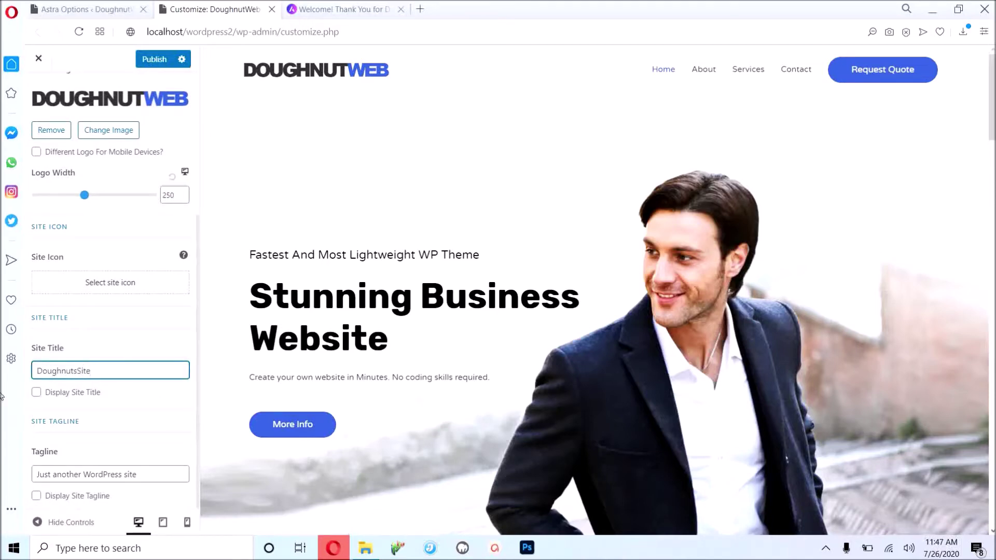
{"action": "key", "text": "ctrl+a"}
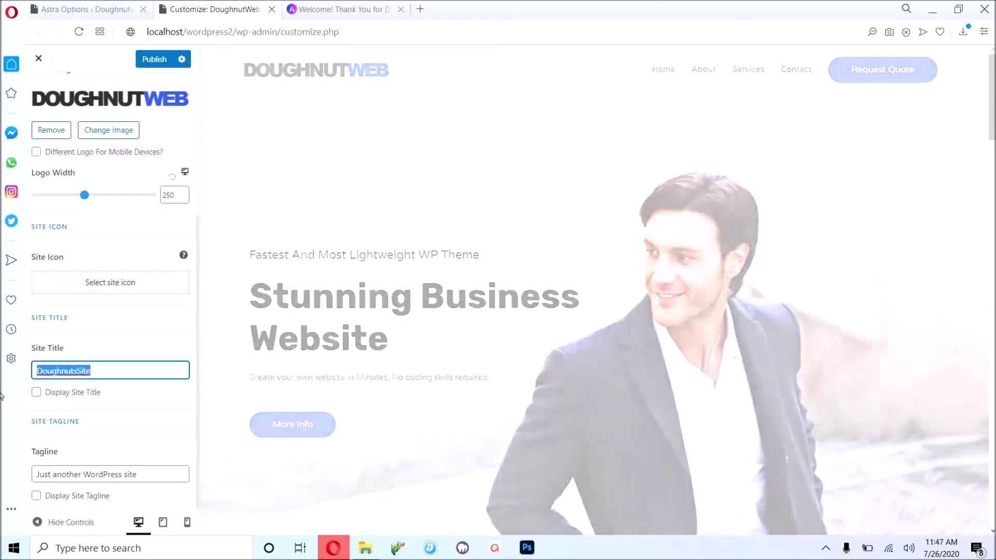
{"action": "type", "text": "DoughnutWeb"}
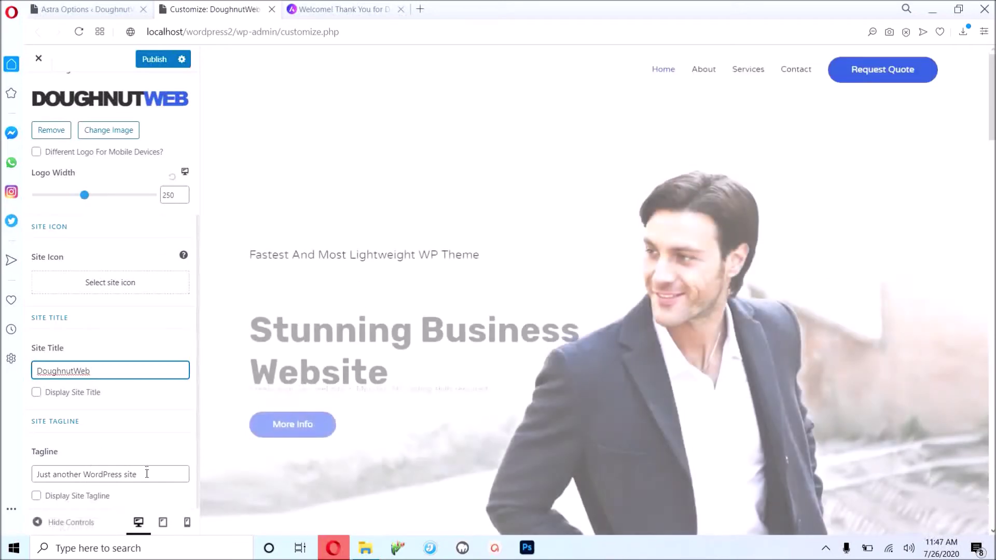
Set the site tagline to "This is Doughnuts Website." and publish the changes.
{"action": "key", "text": "Tab"}
{"action": "key", "text": "Tab"}
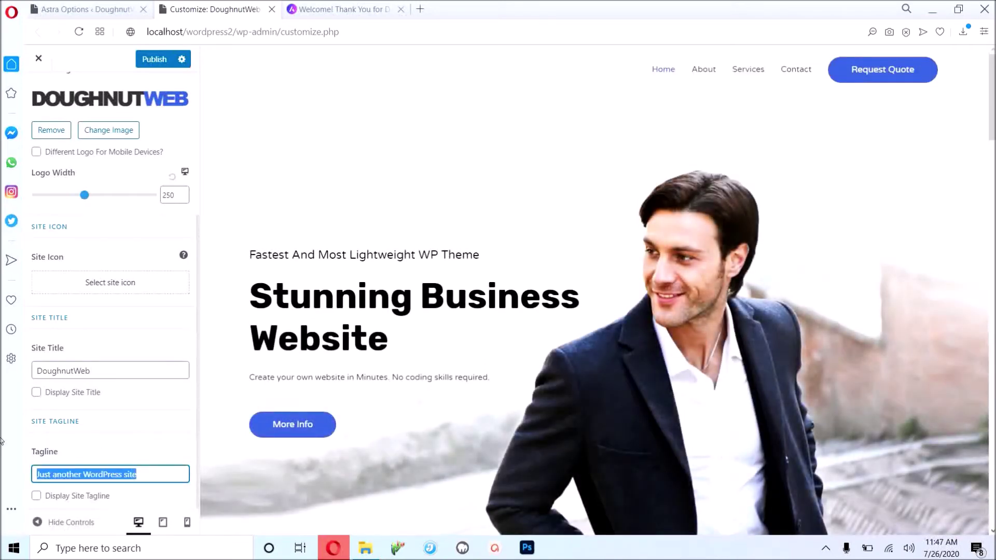
{"action": "type", "text": "T"}
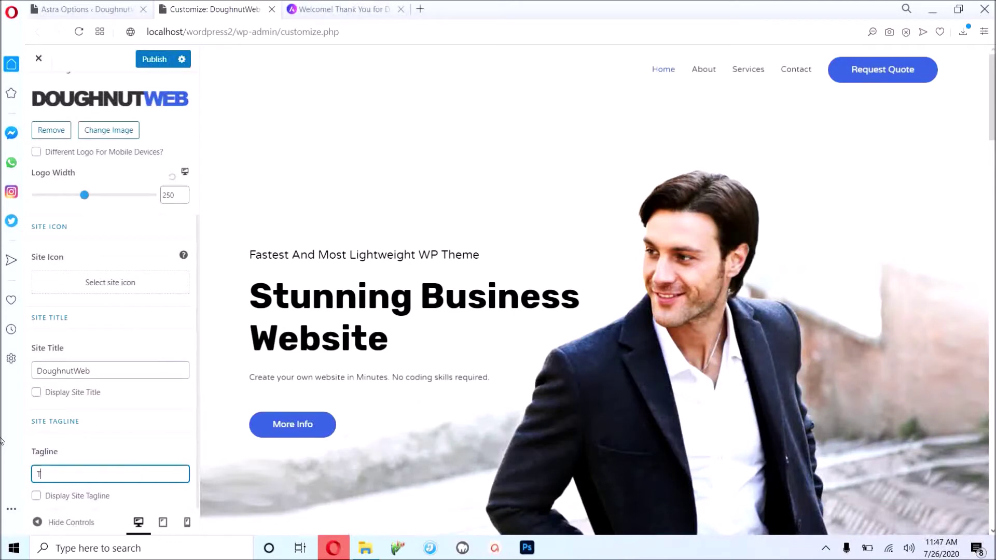
{"action": "type", "text": "his is Doughnuts Website."}
{"action": "left_click", "coordinate": [155, 60]}
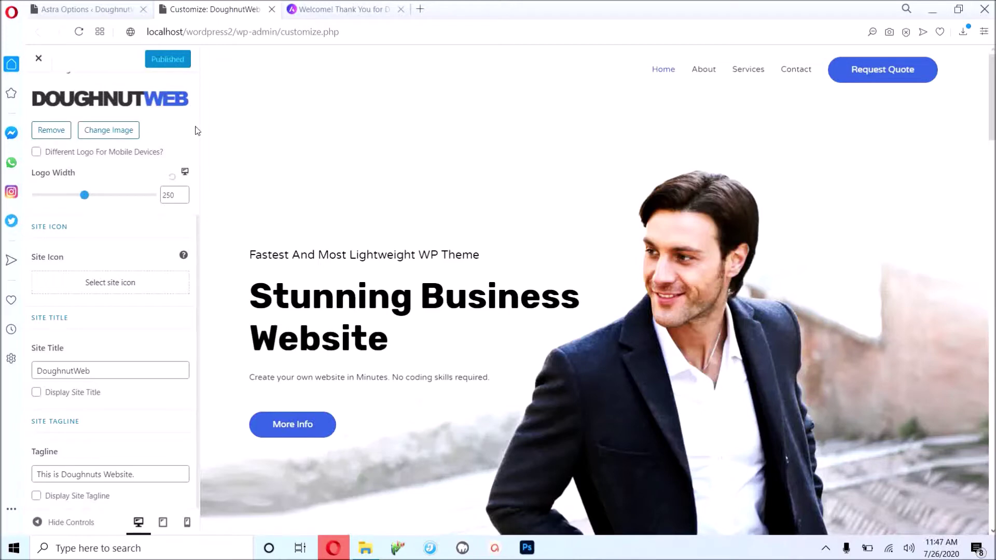
Copy the site's base address localhost/wordpress2/ and load it in the tab showing the Astra welcome page.
{"action": "scroll", "coordinate": [197, 133], "scroll_direction": "up", "scroll_amount": 4}
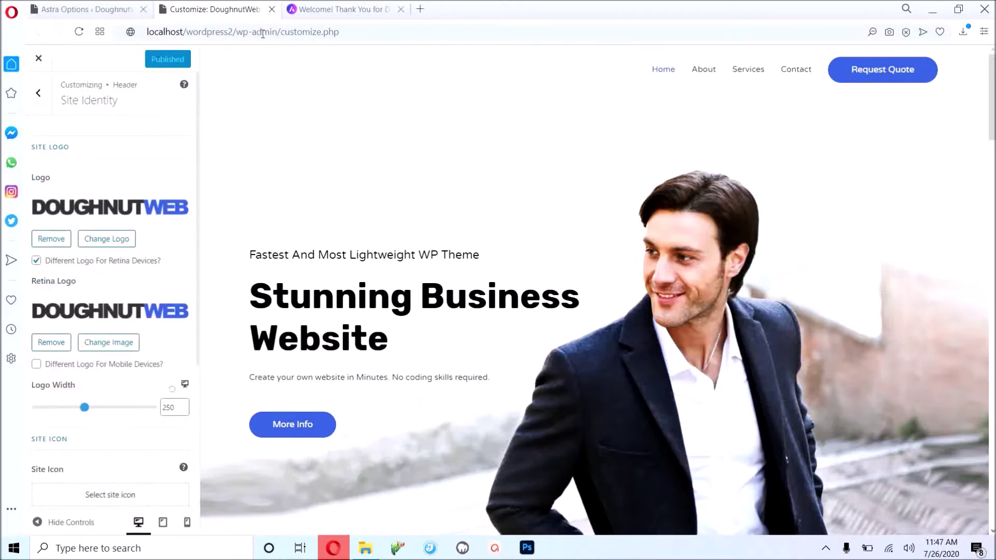
{"action": "left_click_drag", "start_coordinate": [237, 32], "coordinate": [147, 31]}
{"action": "key", "text": "ctrl+c"}
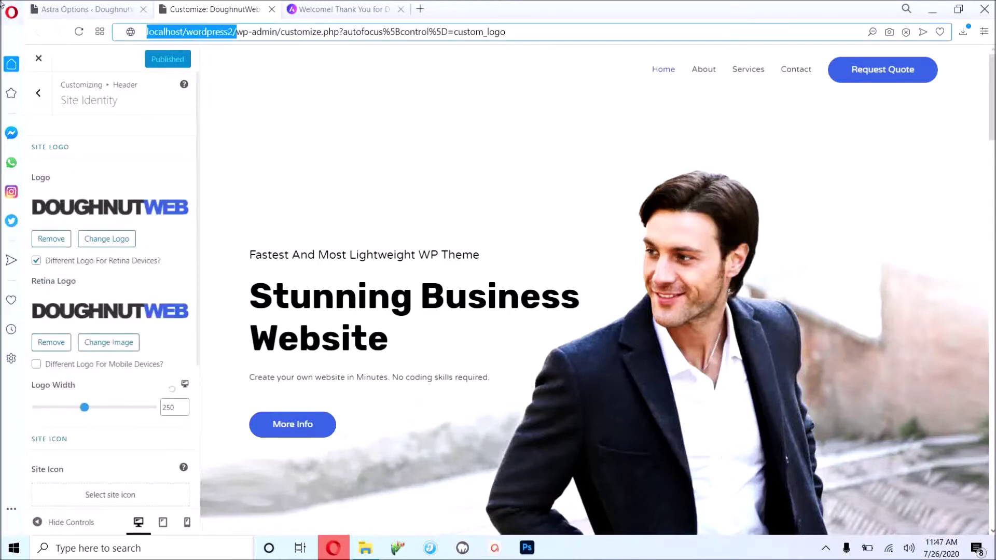
{"action": "left_click", "coordinate": [385, 13]}
{"action": "left_click", "coordinate": [373, 29]}
{"action": "key", "text": "ctrl+v"}
{"action": "key", "text": "Return"}
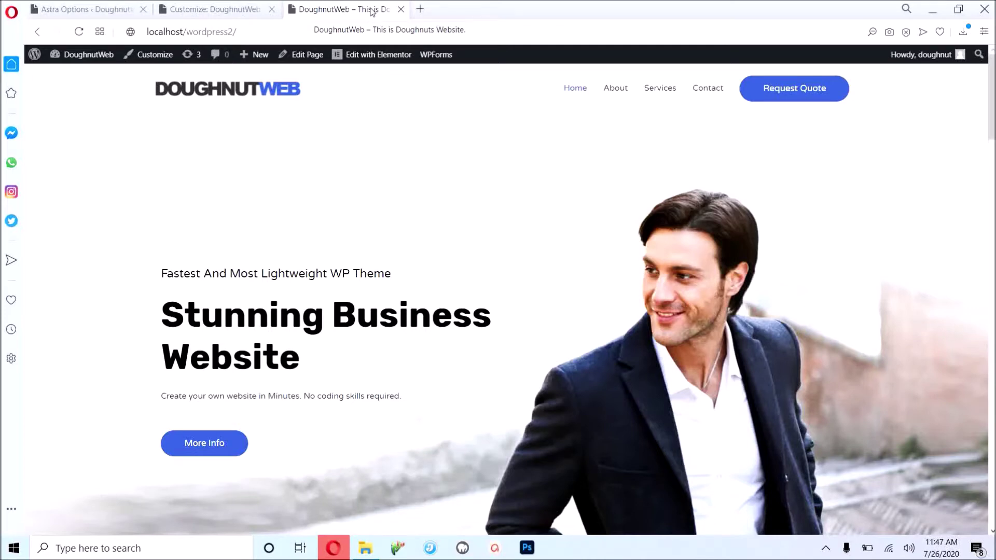
Review the published home page, comparing it with the Customizer preview and checking the header and hero section.
{"action": "scroll", "coordinate": [545, 207], "scroll_direction": "down", "scroll_amount": 3}
{"action": "scroll", "coordinate": [545, 208], "scroll_direction": "up", "scroll_amount": 3}
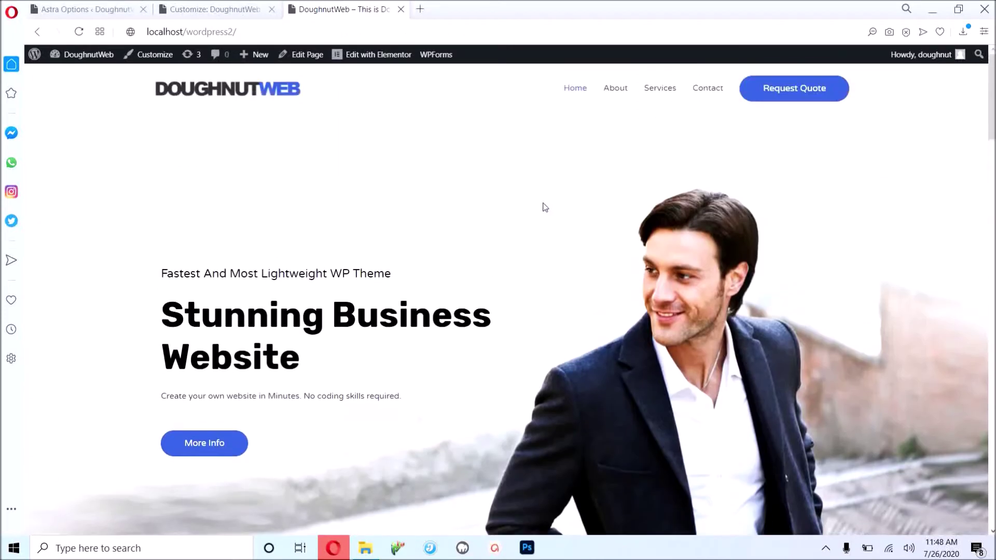
{"action": "left_click", "coordinate": [225, 9]}
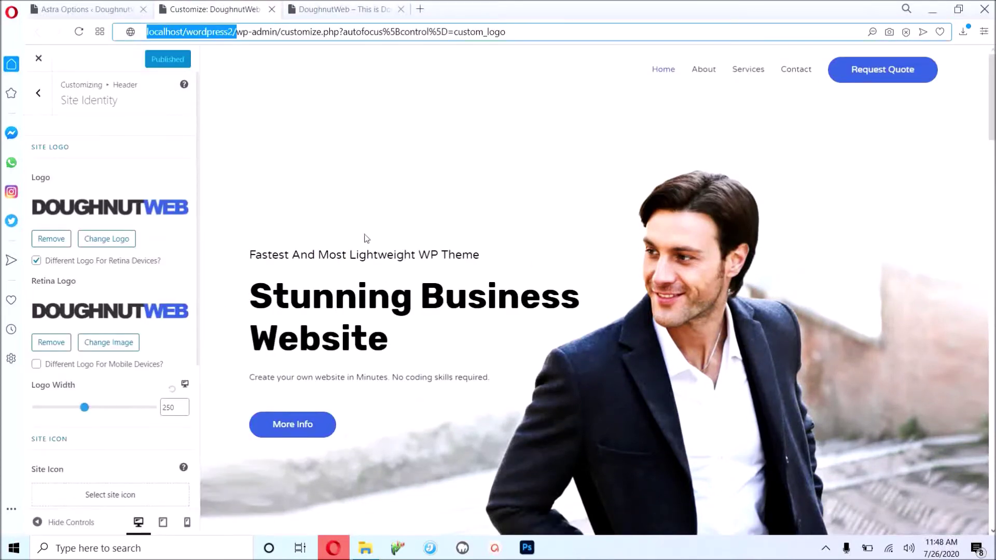
{"action": "left_click", "coordinate": [321, 9]}
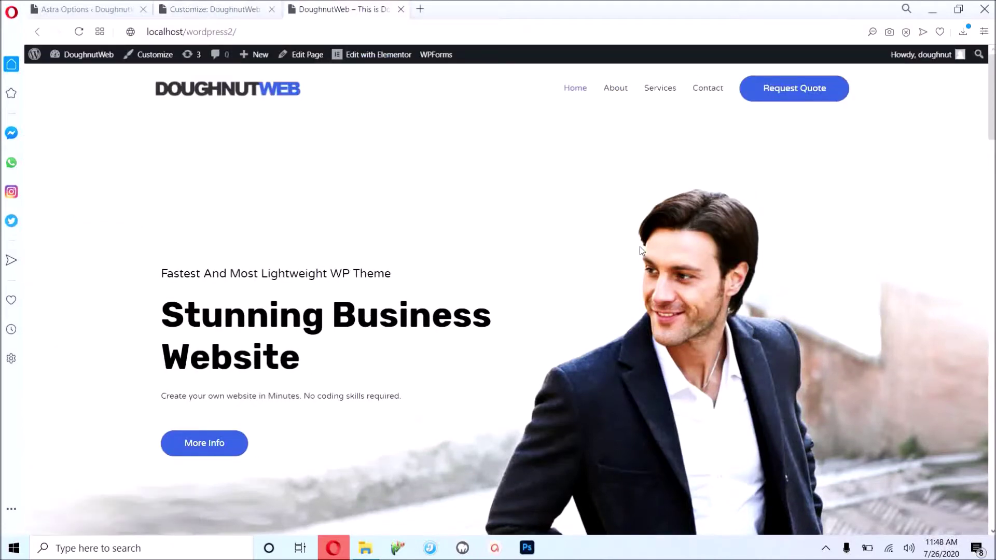
{"action": "scroll", "coordinate": [700, 295], "scroll_direction": "down", "scroll_amount": 2}
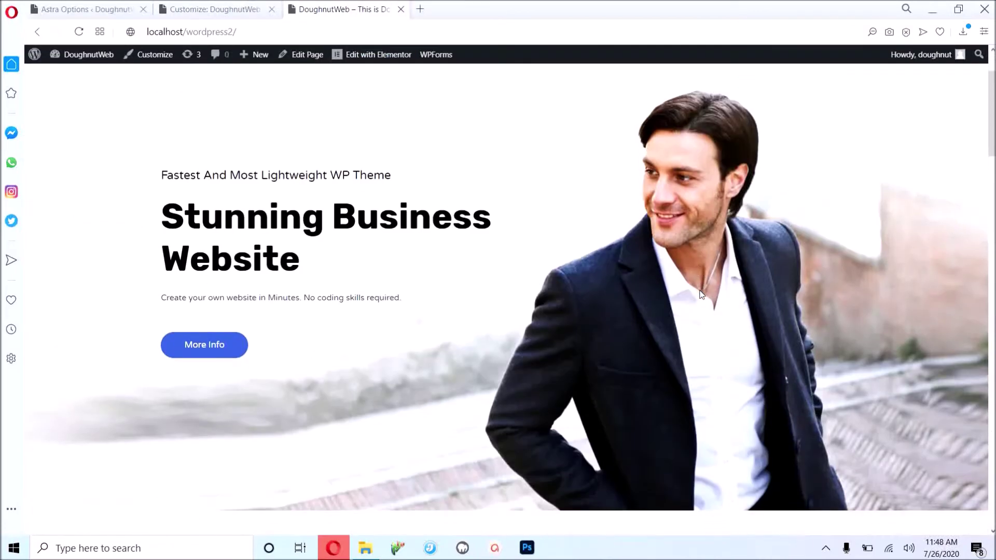
{"action": "scroll", "coordinate": [701, 294], "scroll_direction": "down", "scroll_amount": 2}
{"action": "scroll", "coordinate": [701, 294], "scroll_direction": "up", "scroll_amount": 4}
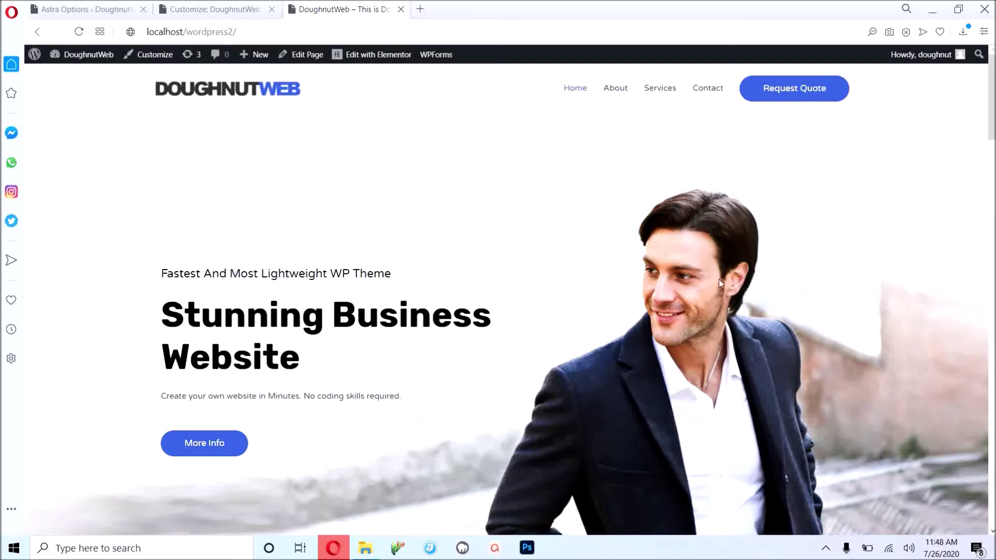
Close the Customizer and Astra Options pages and open the home page for editing in Elementor.
{"action": "left_click", "coordinate": [272, 9]}
{"action": "left_click", "coordinate": [143, 9]}
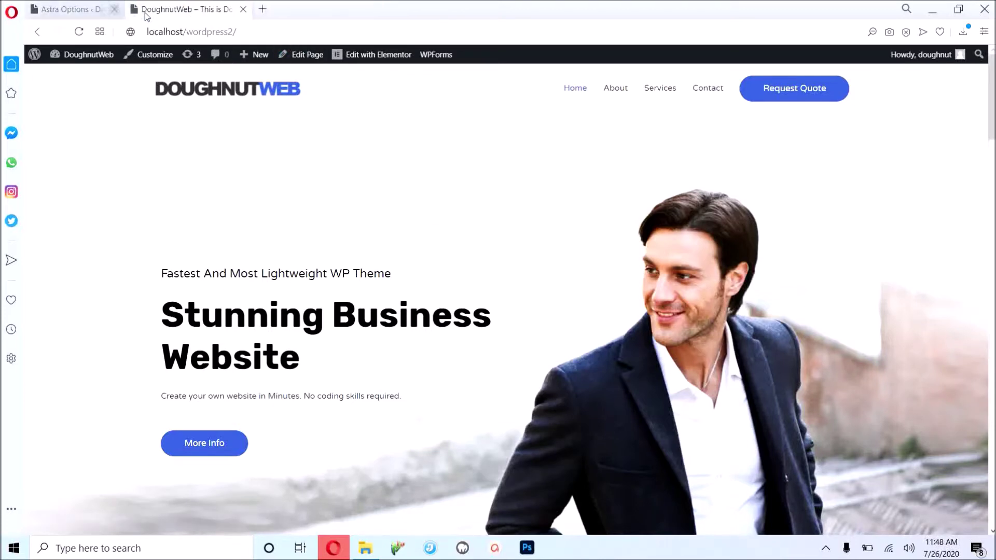
{"action": "mouse_move", "coordinate": [356, 60]}
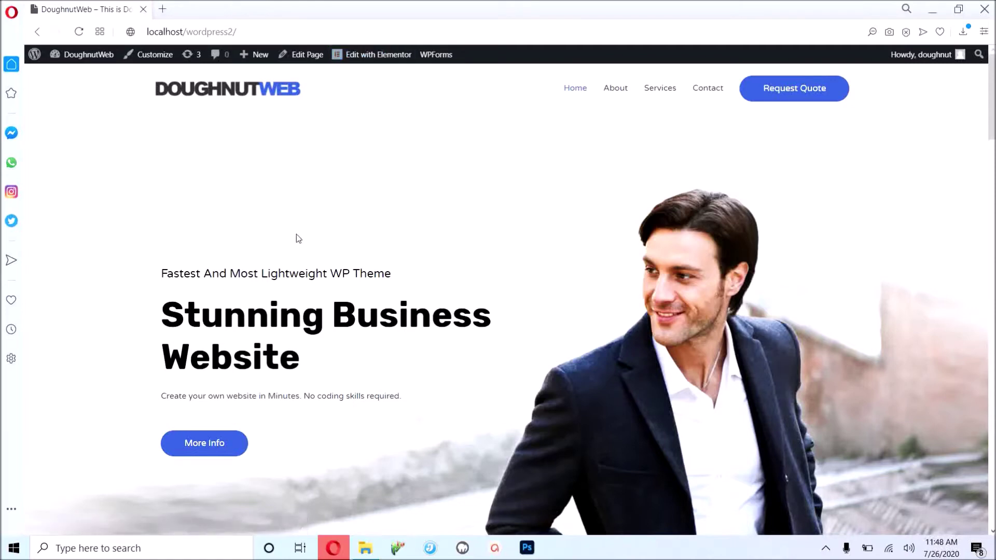
{"action": "left_click", "coordinate": [377, 59]}
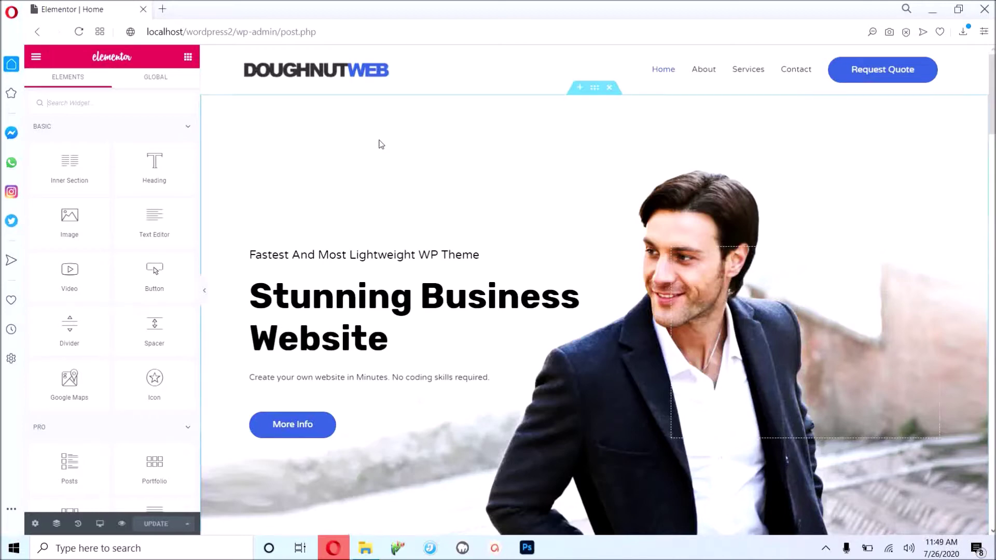
Replace the hero section's background image with an uploaded laptop-room-desk-cropped.png.
{"action": "left_click", "coordinate": [595, 88]}
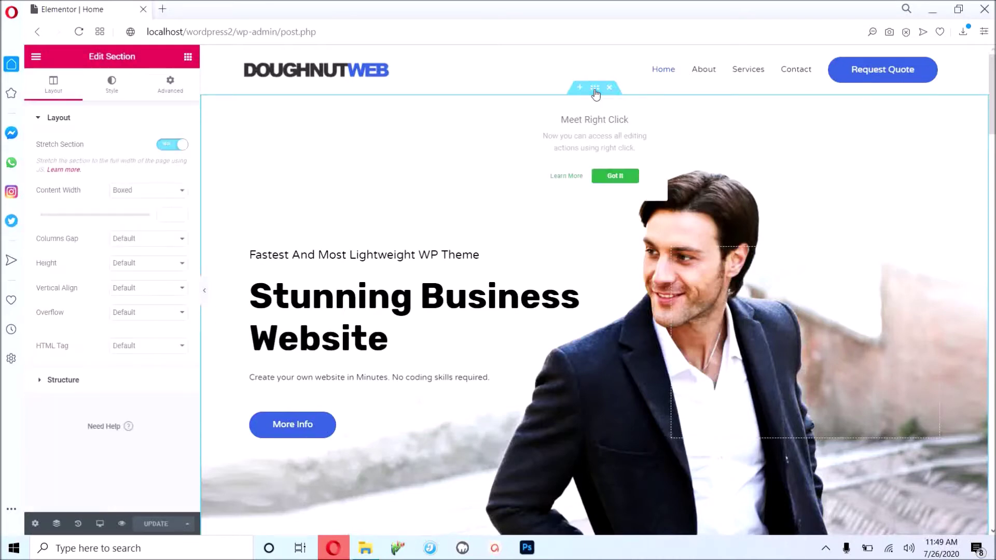
{"action": "left_click", "coordinate": [625, 185]}
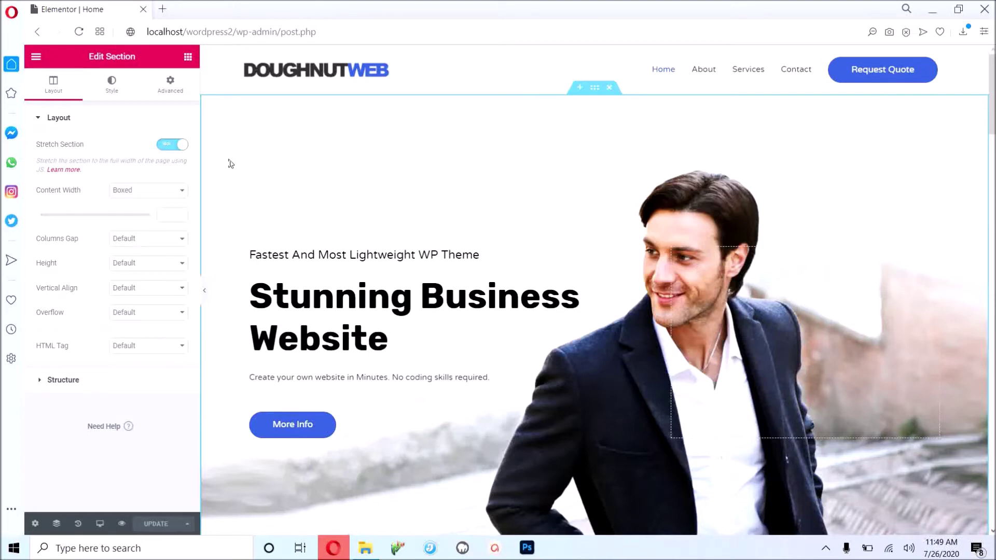
{"action": "left_click", "coordinate": [111, 85]}
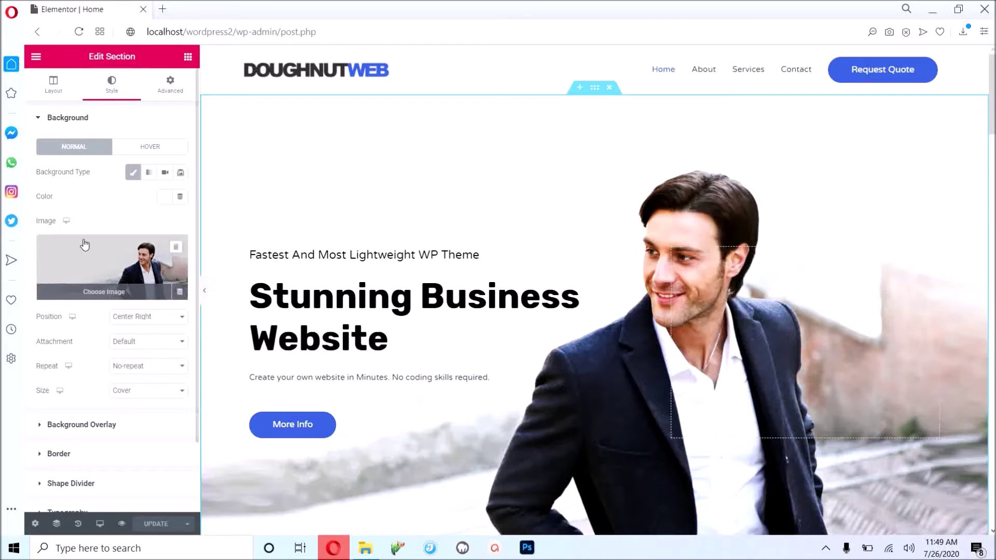
{"action": "left_click", "coordinate": [129, 294]}
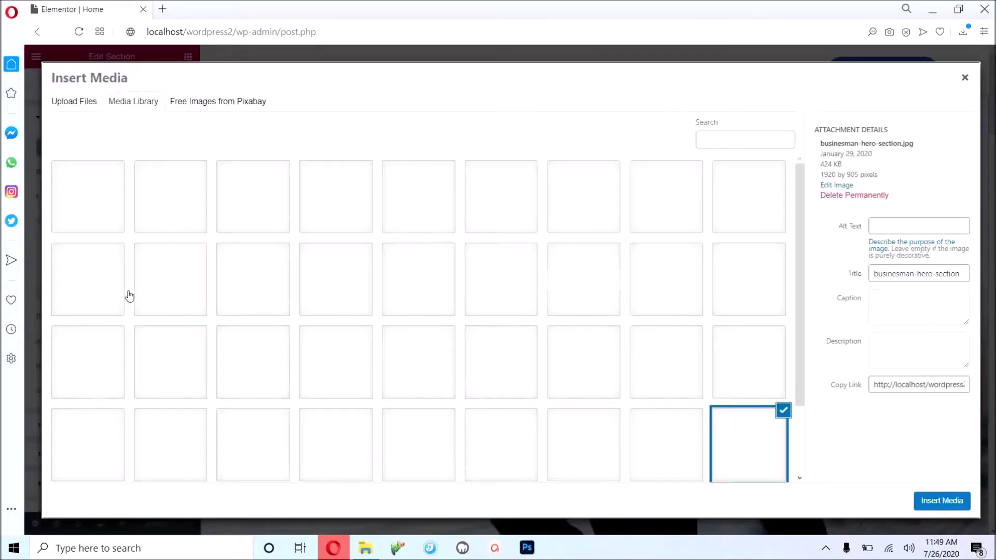
{"action": "left_click", "coordinate": [76, 101]}
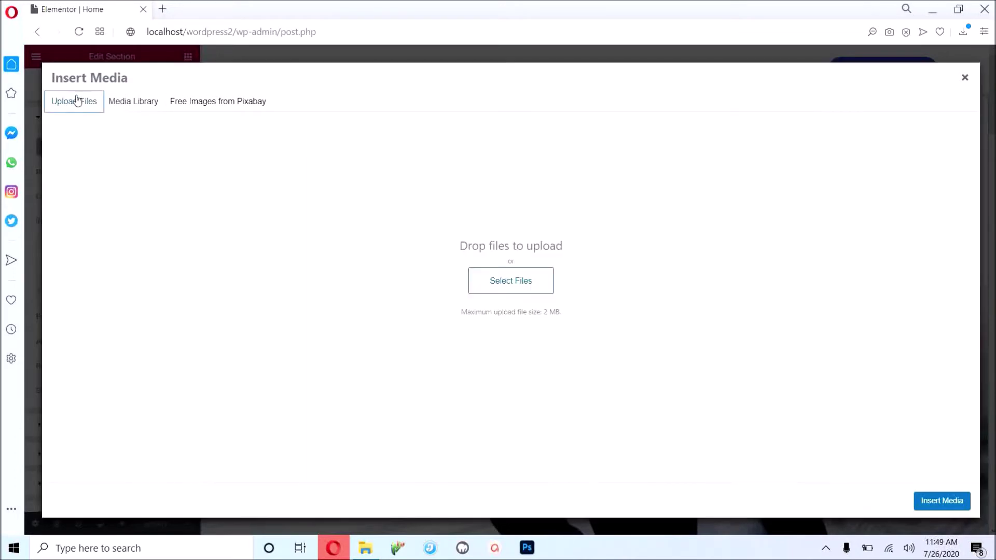
{"action": "left_click", "coordinate": [508, 288]}
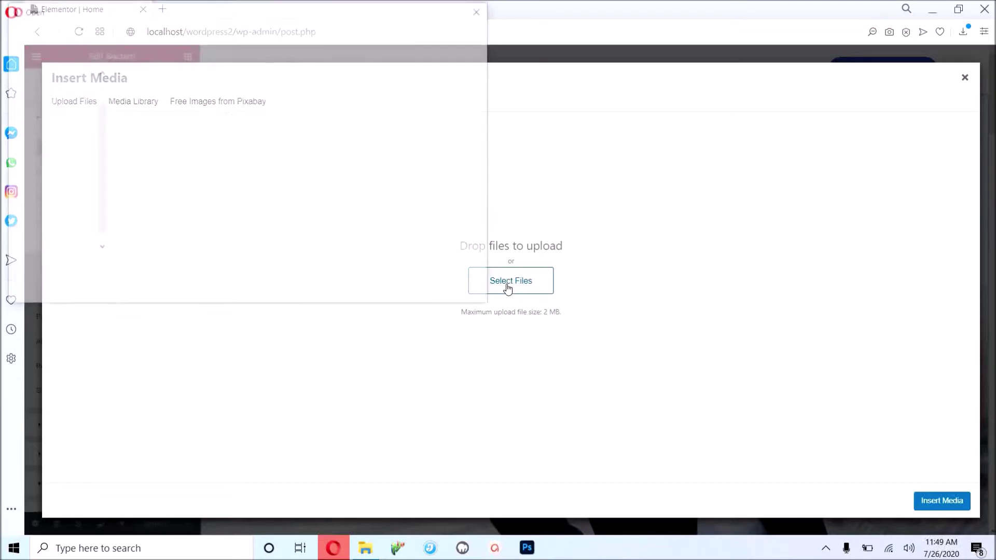
{"action": "double_click", "coordinate": [245, 150]}
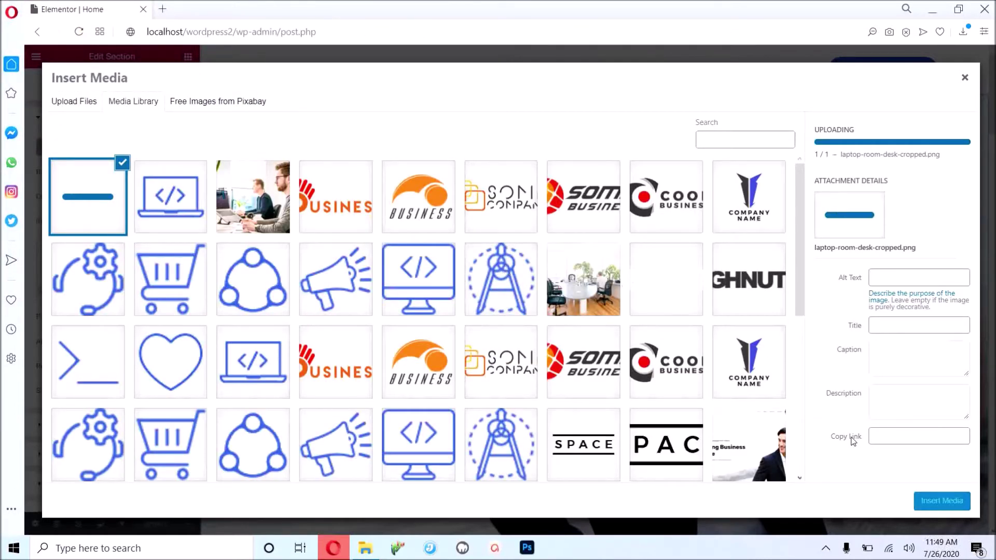
{"action": "left_click", "coordinate": [938, 506]}
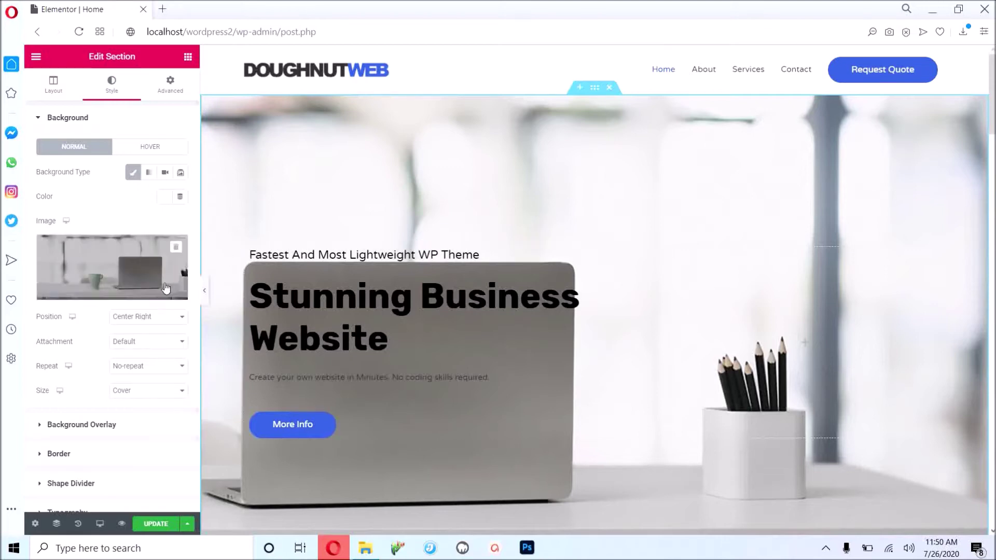
Set the hero background image's position to Center Center and update the page.
{"action": "left_click", "coordinate": [181, 325]}
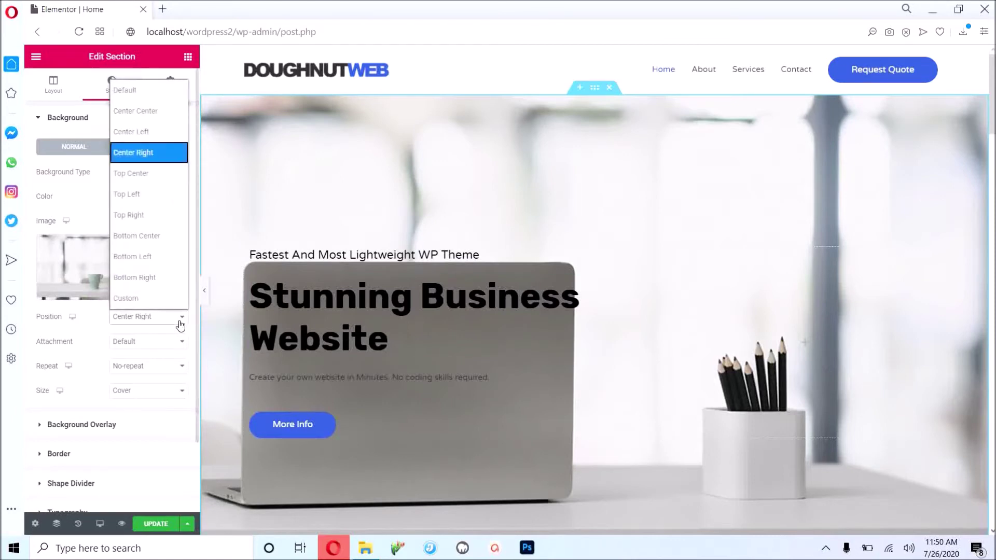
{"action": "left_click", "coordinate": [163, 117]}
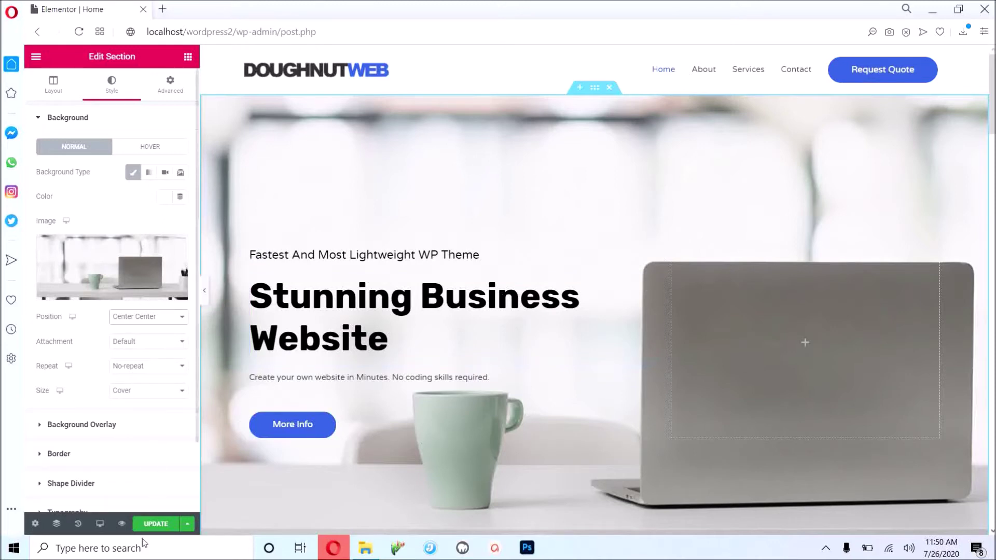
{"action": "left_click", "coordinate": [148, 525]}
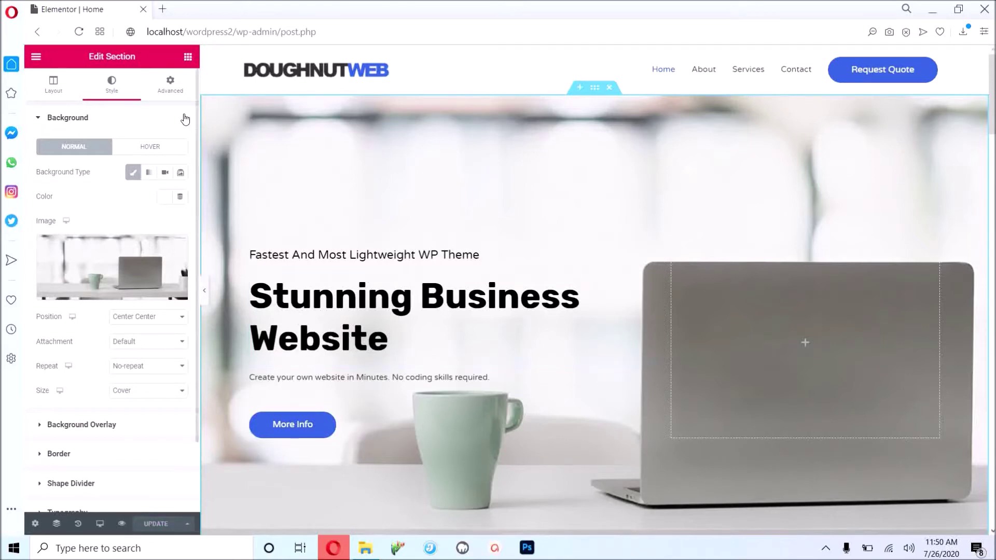
Open the live site at localhost/wordpress2/ in a new browser tab.
{"action": "left_click_drag", "start_coordinate": [237, 32], "coordinate": [43, 49]}
{"action": "key", "text": "ctrl+c"}
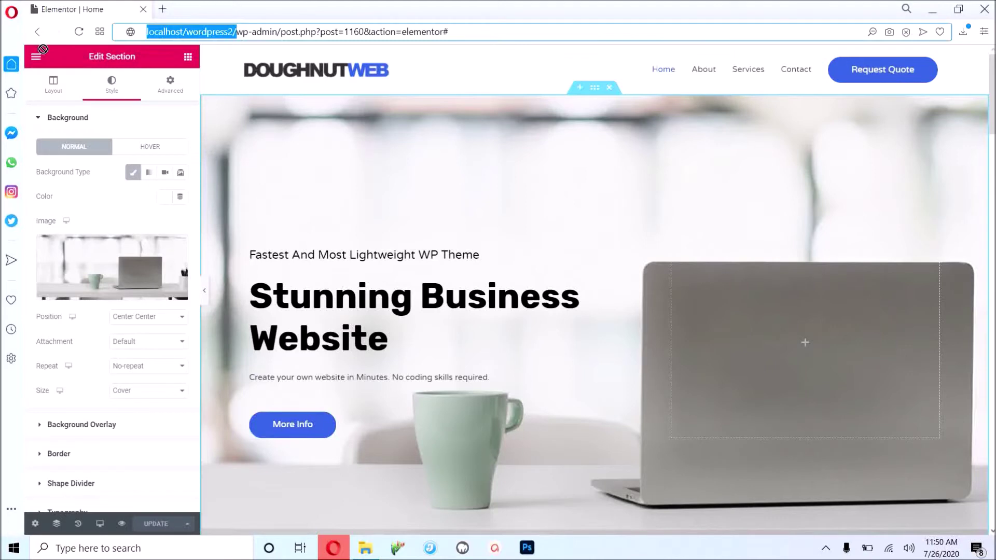
{"action": "left_click", "coordinate": [165, 17]}
{"action": "key", "text": "ctrl+v"}
{"action": "key", "text": "Return"}
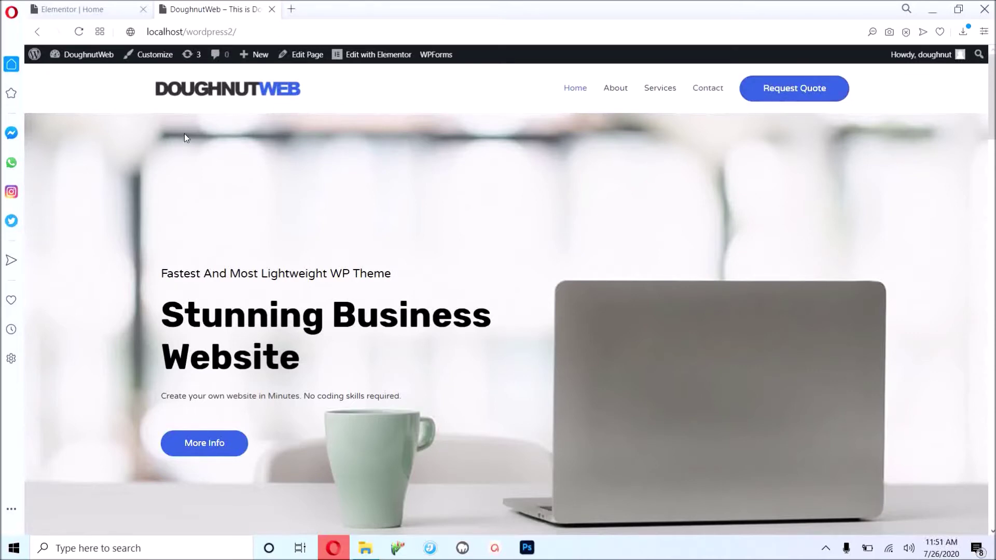
Go to the WordPress dashboard and open the Menus settings.
{"action": "mouse_move", "coordinate": [80, 60]}
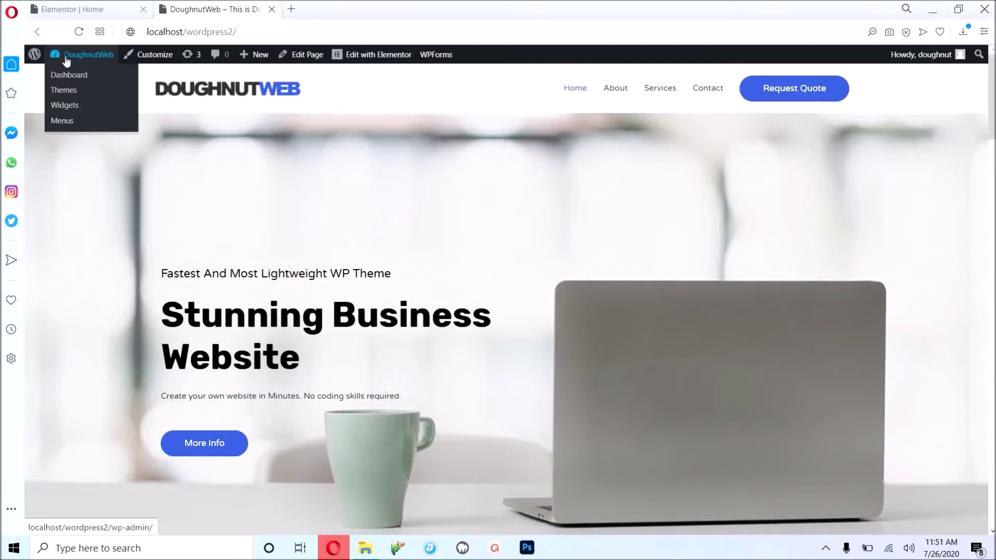
{"action": "left_click", "coordinate": [68, 77]}
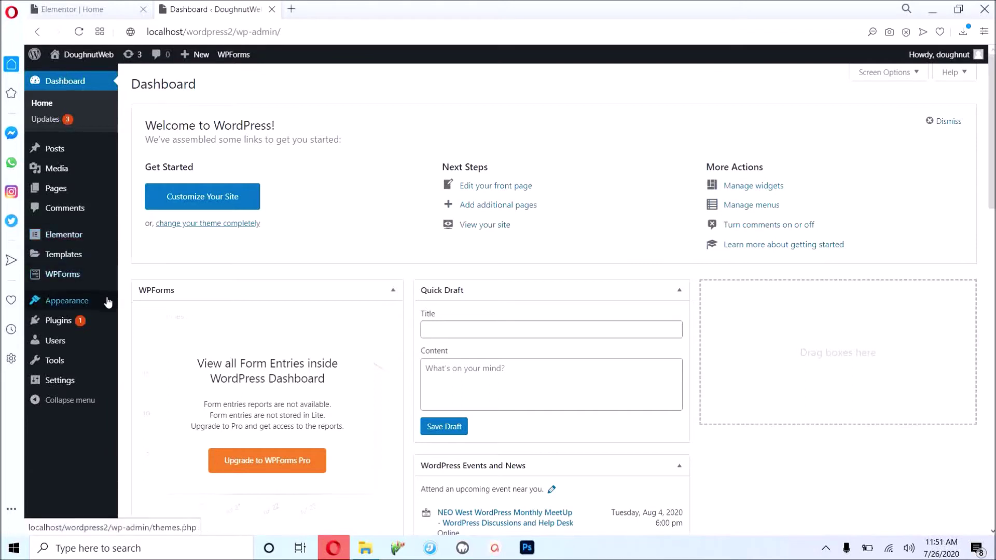
{"action": "mouse_move", "coordinate": [107, 302]}
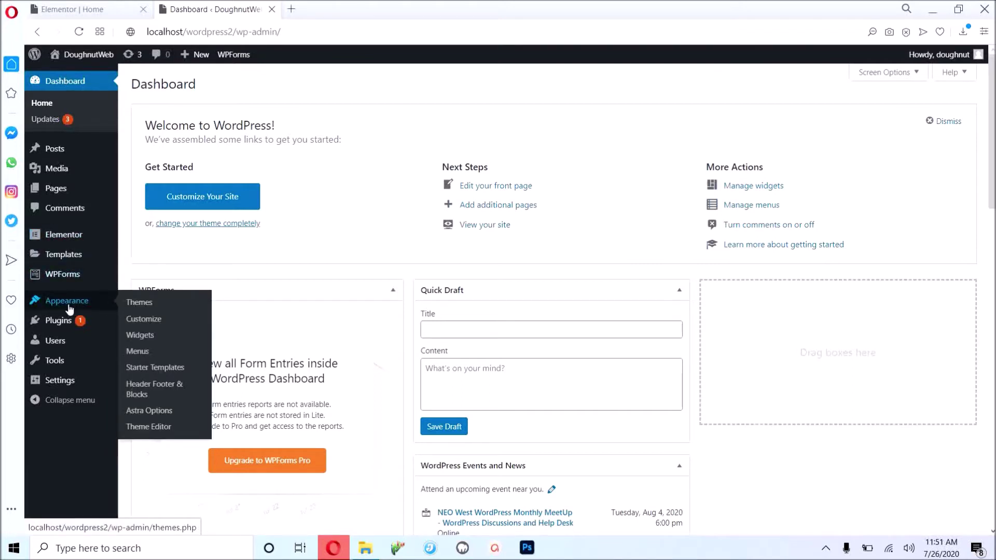
{"action": "left_click", "coordinate": [143, 358]}
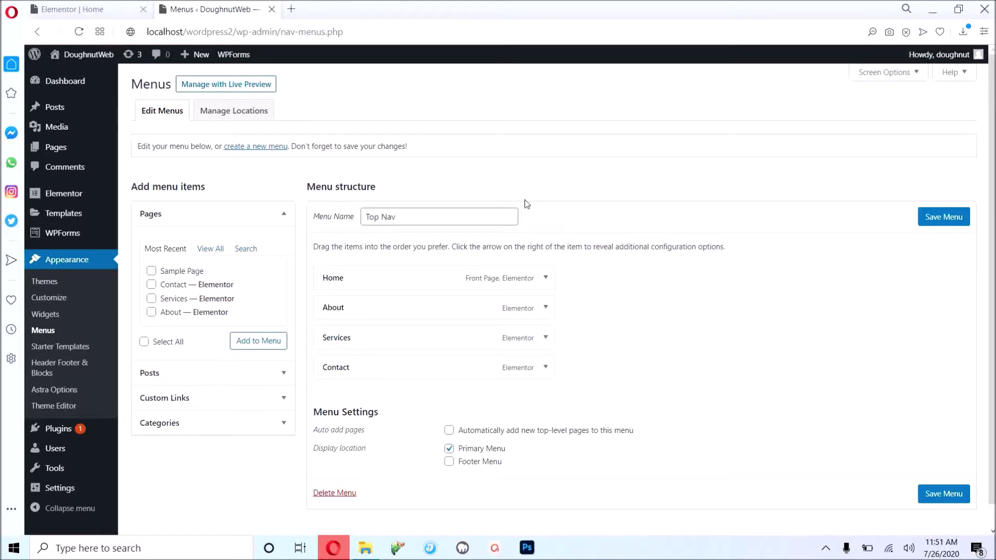
Try Root as the Home menu item's navigation label and change it back to Home.
{"action": "left_click", "coordinate": [546, 283]}
{"action": "double_click", "coordinate": [434, 317]}
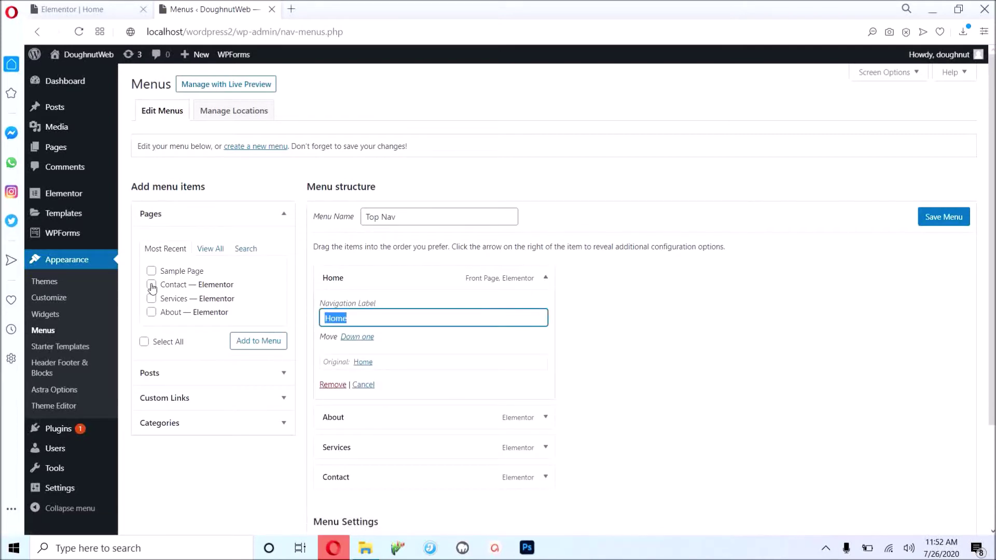
{"action": "type", "text": "Root"}
{"action": "key", "text": "BackSpace"}
{"action": "key", "text": "BackSpace"}
{"action": "key", "text": "BackSpace"}
{"action": "key", "text": "BackSpace"}
{"action": "type", "text": "Home"}
Expand the About menu item and look over its settings and the rest of the menu structure.
{"action": "left_click", "coordinate": [547, 419]}
{"action": "scroll", "coordinate": [551, 397], "scroll_direction": "down", "scroll_amount": 3}
{"action": "scroll", "coordinate": [551, 397], "scroll_direction": "up", "scroll_amount": 2}
{"action": "scroll", "coordinate": [550, 397], "scroll_direction": "down", "scroll_amount": 1}
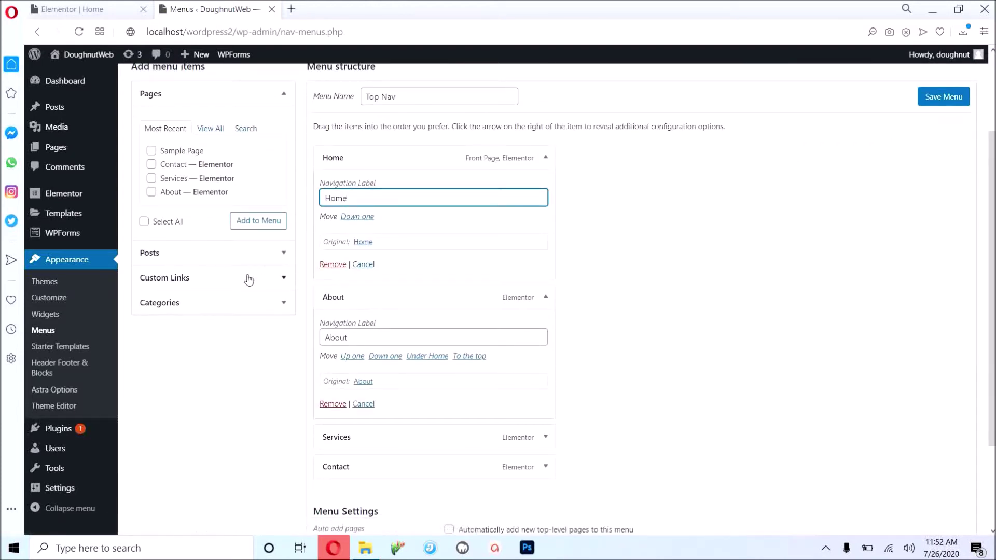
Add the Contact page to the Top Nav menu a second time.
{"action": "scroll", "coordinate": [260, 272], "scroll_direction": "up", "scroll_amount": 1}
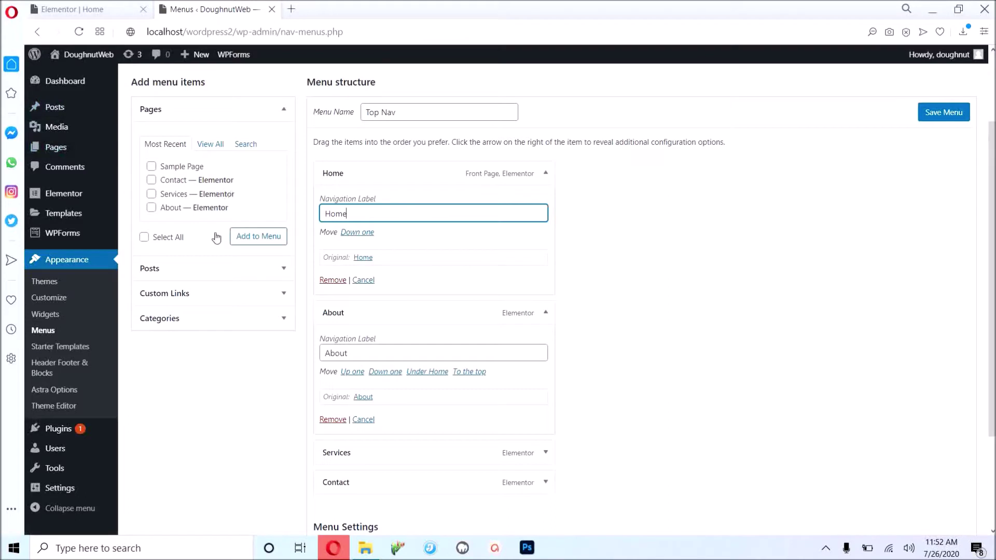
{"action": "left_click", "coordinate": [151, 181]}
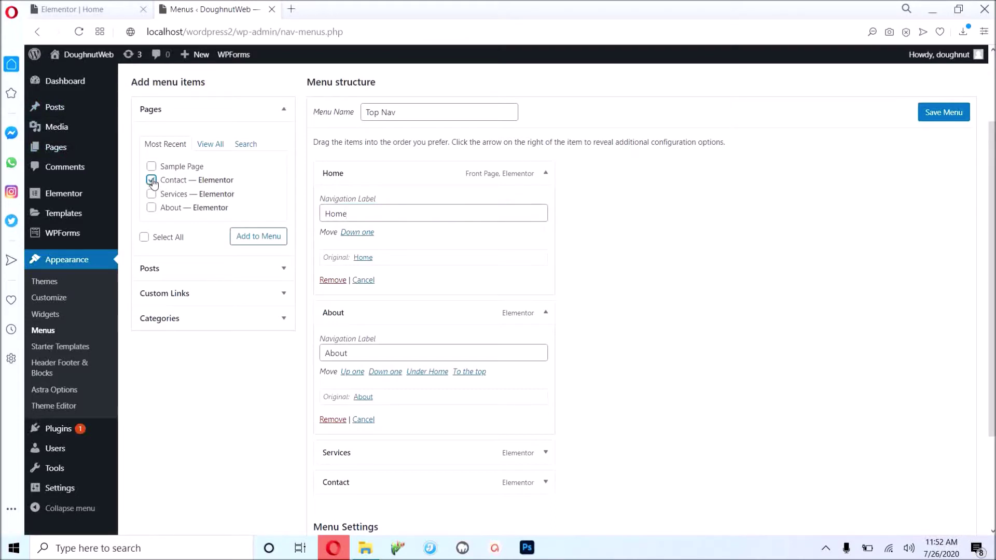
{"action": "left_click", "coordinate": [272, 237]}
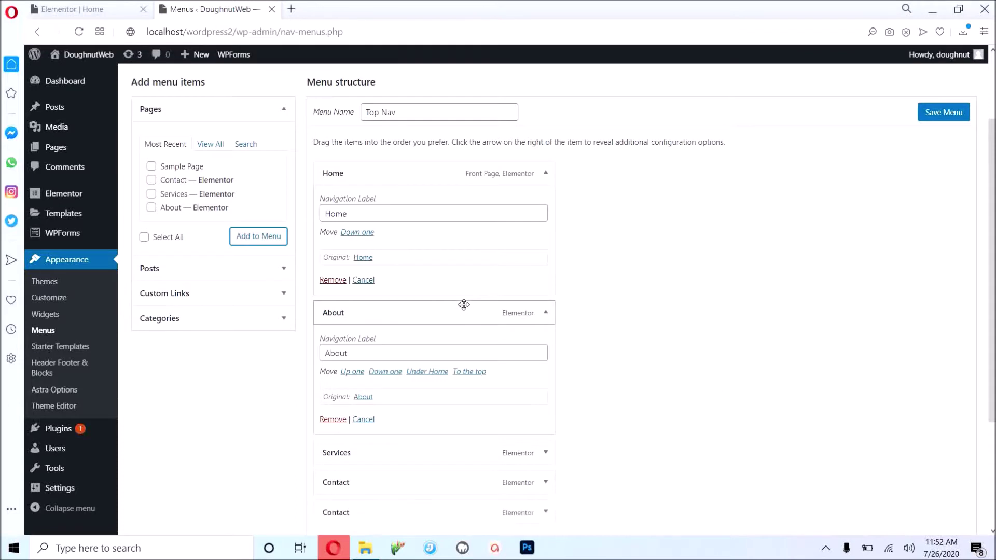
Remove the duplicate Contact item at the end of the menu structure.
{"action": "scroll", "coordinate": [463, 304], "scroll_direction": "down", "scroll_amount": 2}
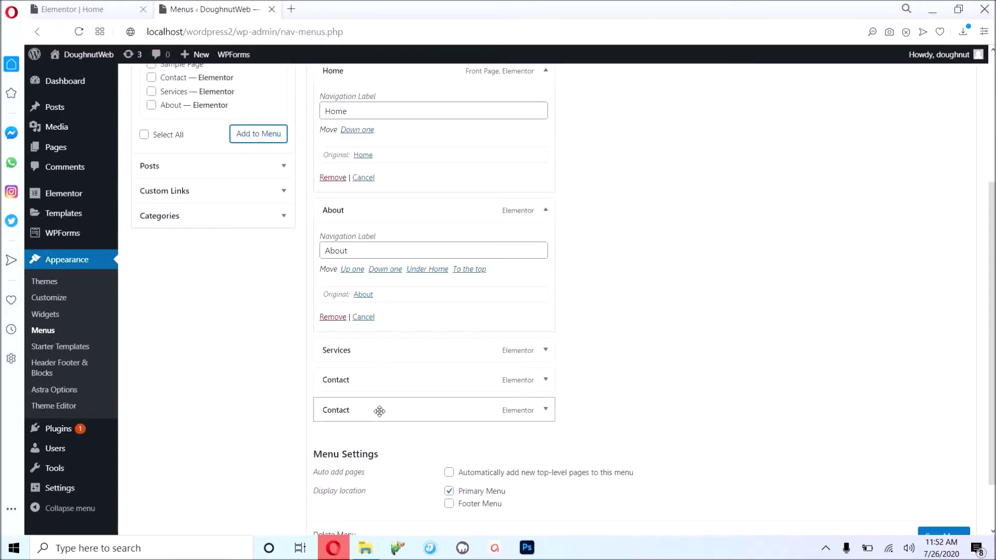
{"action": "left_click", "coordinate": [549, 418]}
{"action": "scroll", "coordinate": [356, 467], "scroll_direction": "down", "scroll_amount": 1}
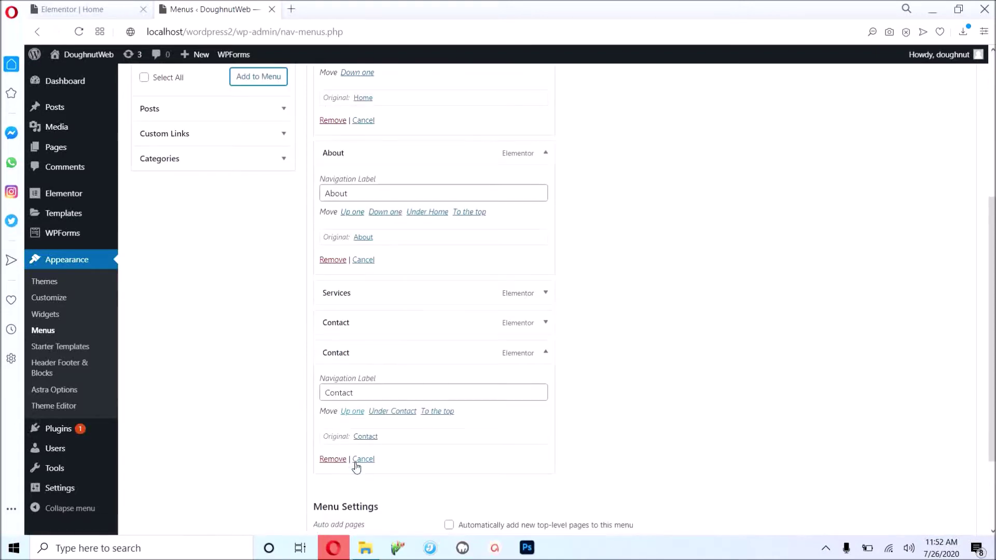
{"action": "left_click", "coordinate": [335, 463]}
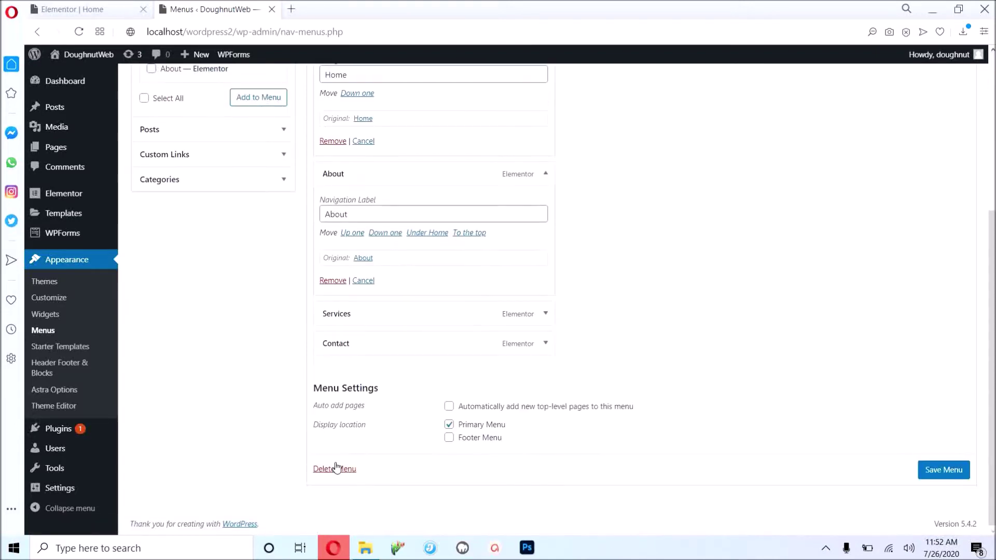
{"action": "scroll", "coordinate": [337, 466], "scroll_direction": "up", "scroll_amount": 5}
{"action": "scroll", "coordinate": [337, 466], "scroll_direction": "down", "scroll_amount": 2}
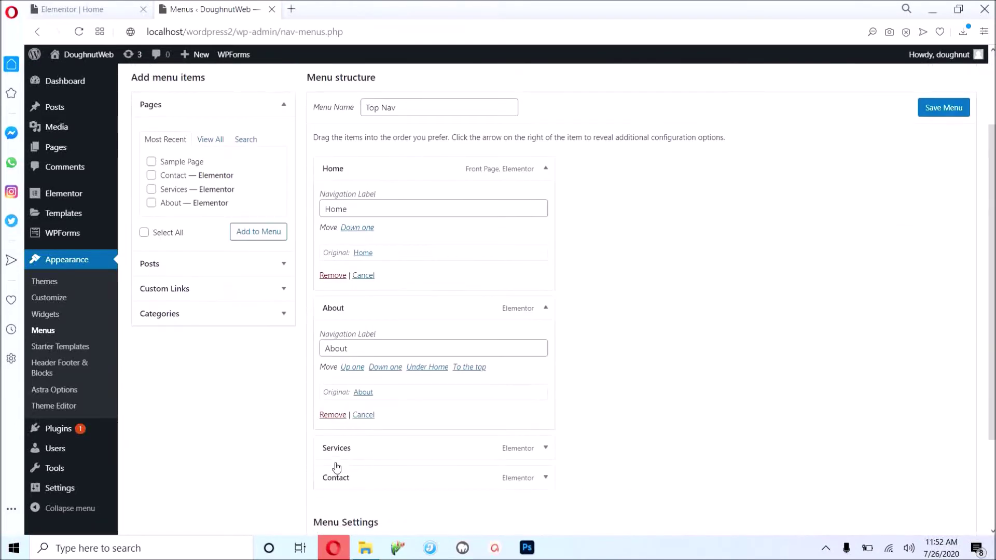
{"action": "left_click", "coordinate": [245, 288]}
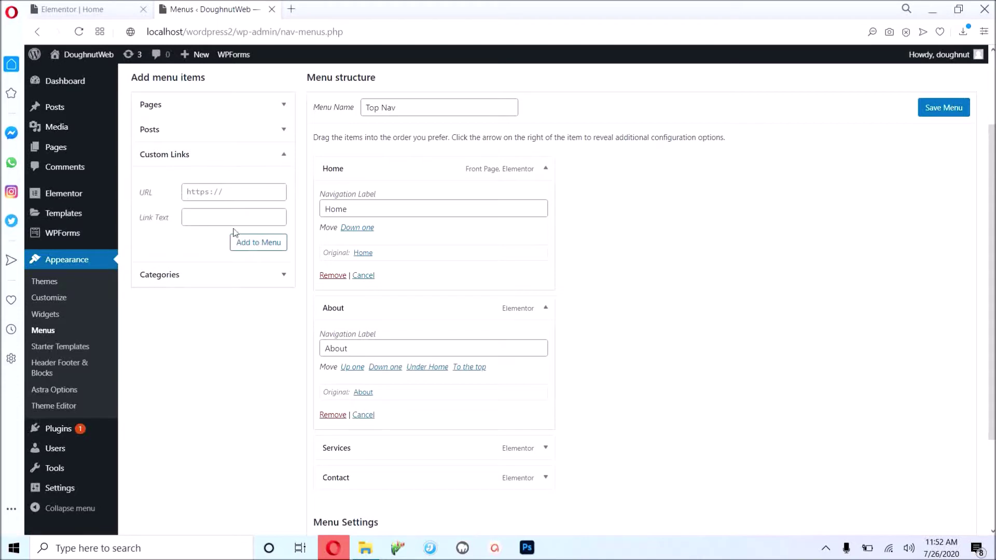
{"action": "left_click", "coordinate": [209, 192]}
{"action": "left_click", "coordinate": [208, 213]}
{"action": "type", "text": "Custom Link"}
{"action": "left_click", "coordinate": [258, 188]}
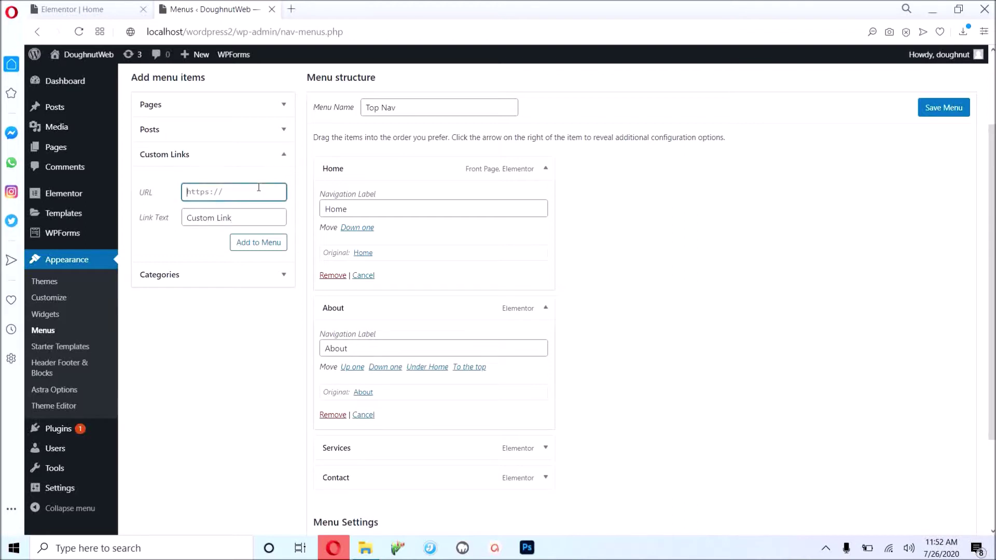
{"action": "type", "text": "doughnutweb.com"}
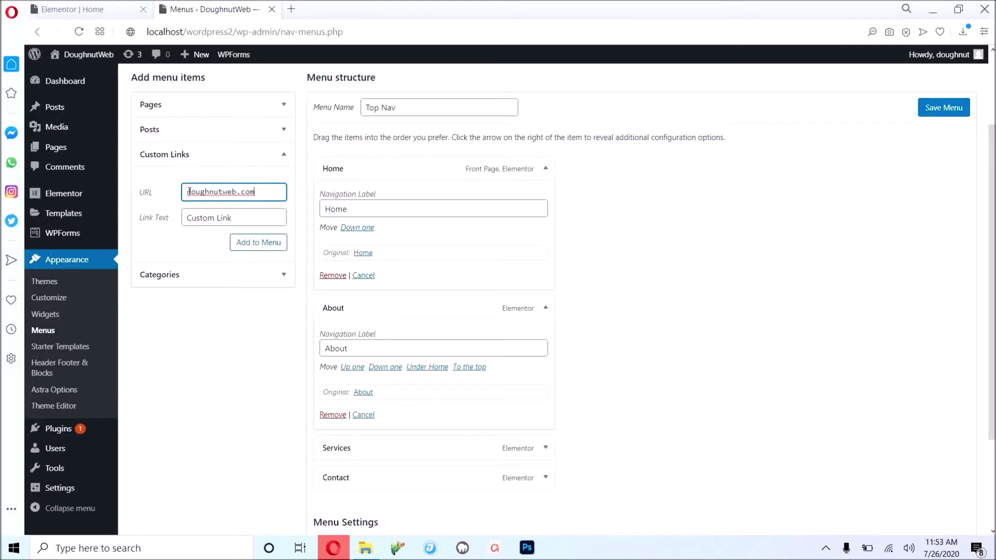
{"action": "type", "text": "https://"}
{"action": "left_click", "coordinate": [238, 242]}
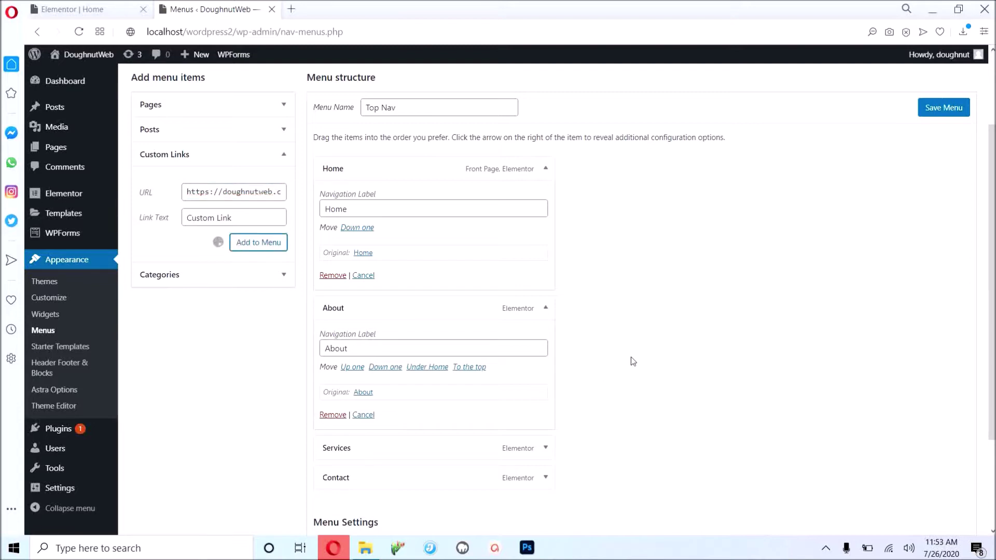
Expand the Custom Link menu item and move it between Home and About.
{"action": "scroll", "coordinate": [633, 361], "scroll_direction": "down", "scroll_amount": 2}
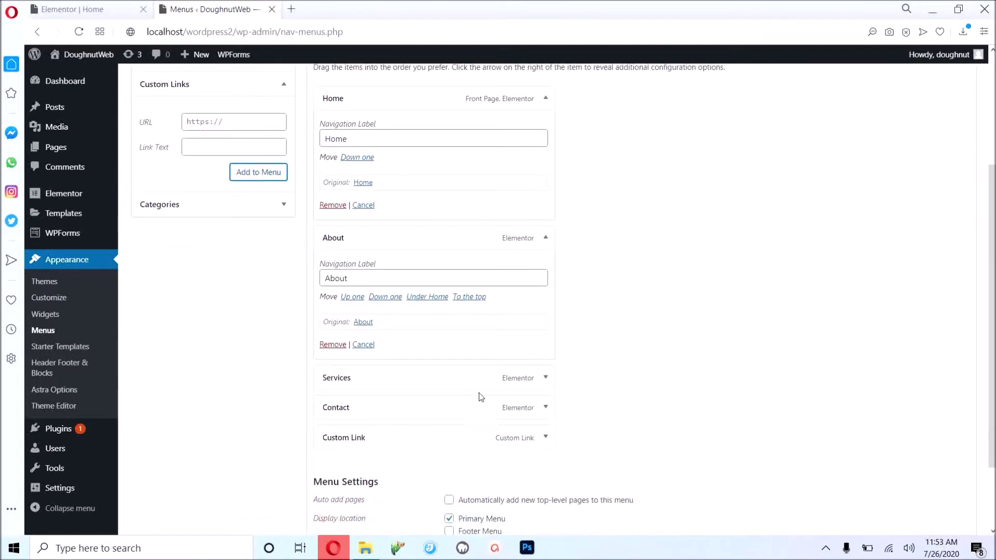
{"action": "left_click", "coordinate": [545, 437]}
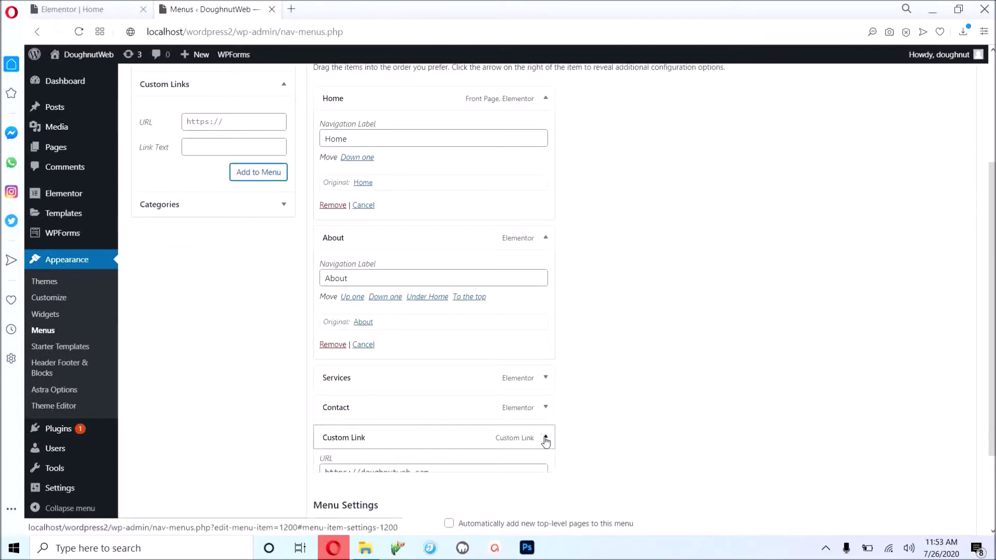
{"action": "left_click_drag", "start_coordinate": [435, 436], "coordinate": [431, 243]}
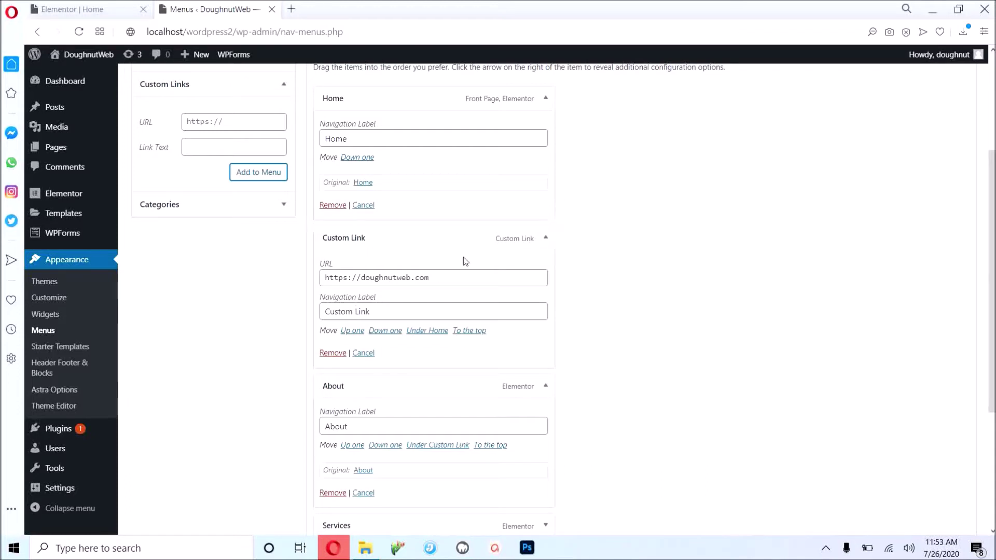
Remove the Custom Link item from the menu and collapse the About and Home items.
{"action": "left_click", "coordinate": [326, 355]}
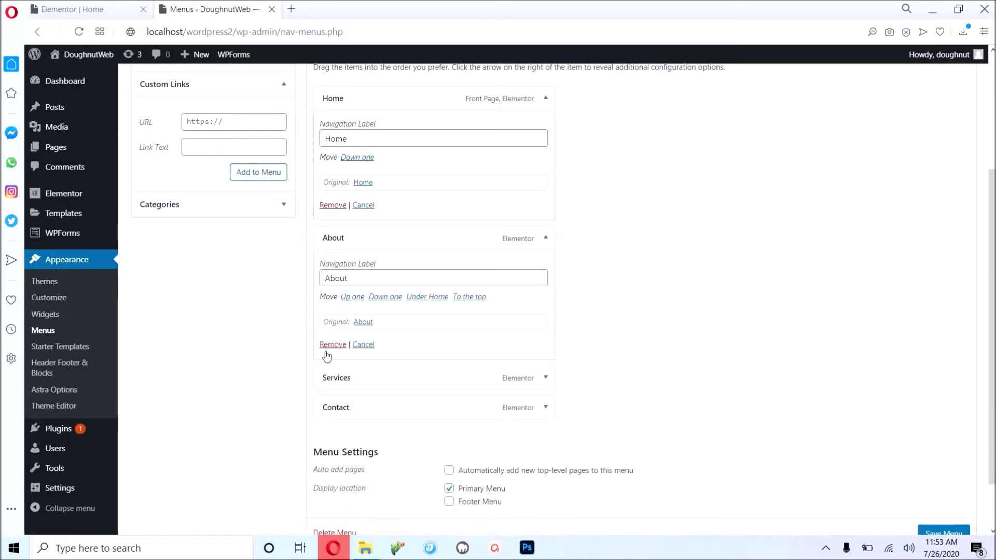
{"action": "left_click", "coordinate": [551, 246]}
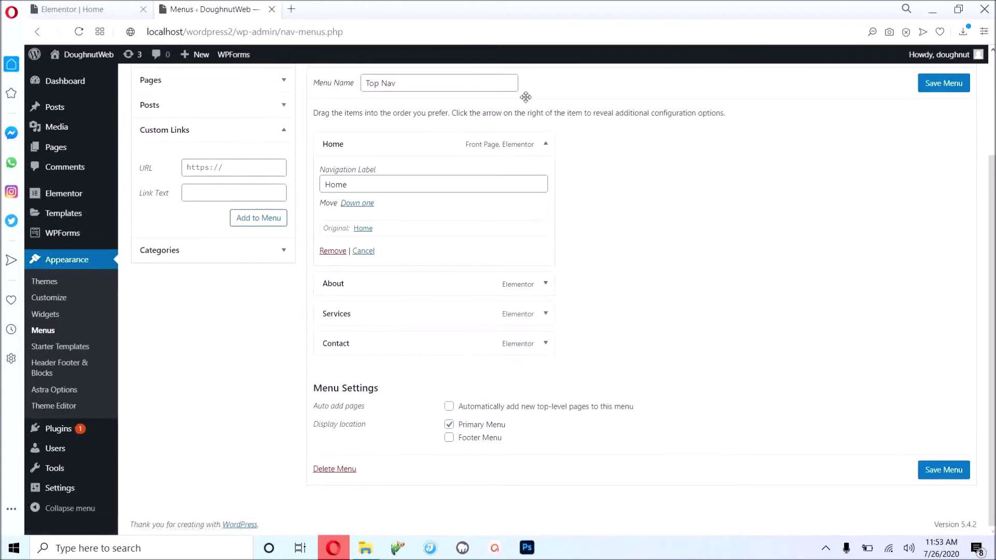
{"action": "left_click", "coordinate": [546, 142]}
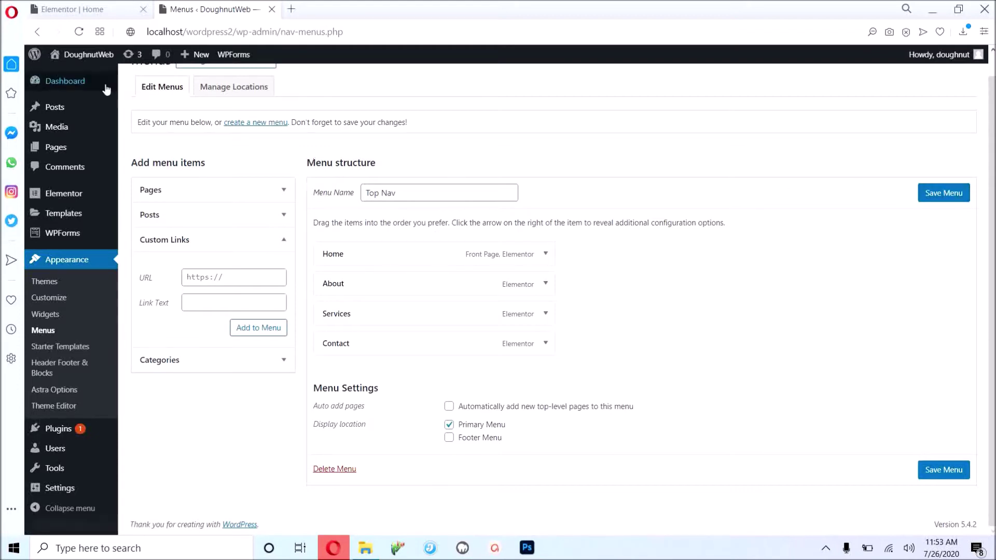
Leave the Menus page for the dashboard home and open the live site in a new browser tab.
{"action": "mouse_move", "coordinate": [107, 88]}
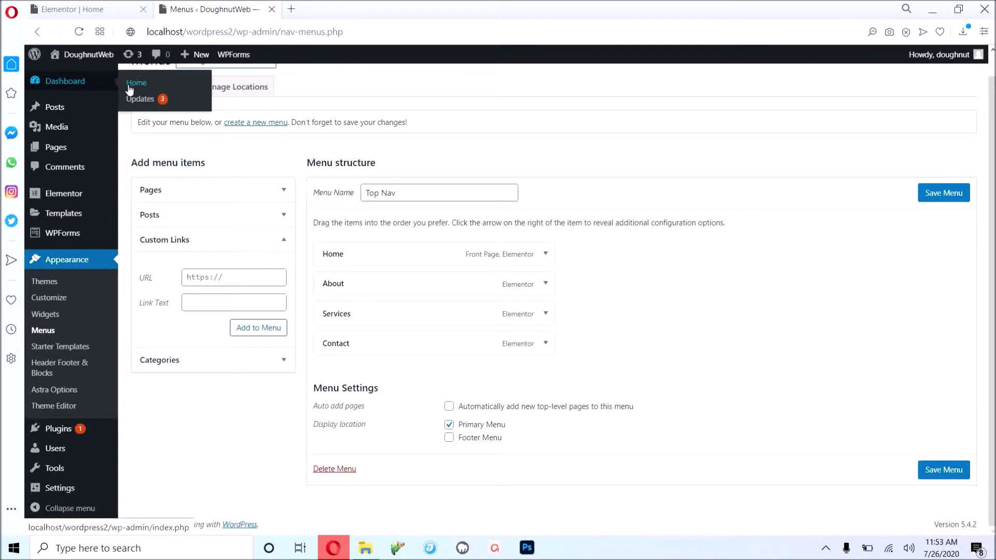
{"action": "left_click", "coordinate": [130, 86]}
{"action": "left_click", "coordinate": [596, 303]}
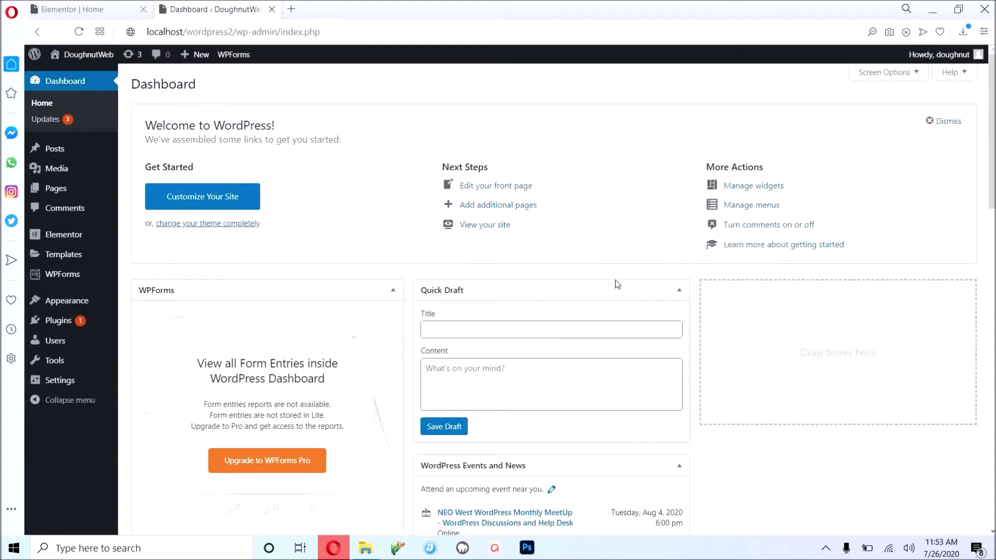
{"action": "mouse_move", "coordinate": [86, 56]}
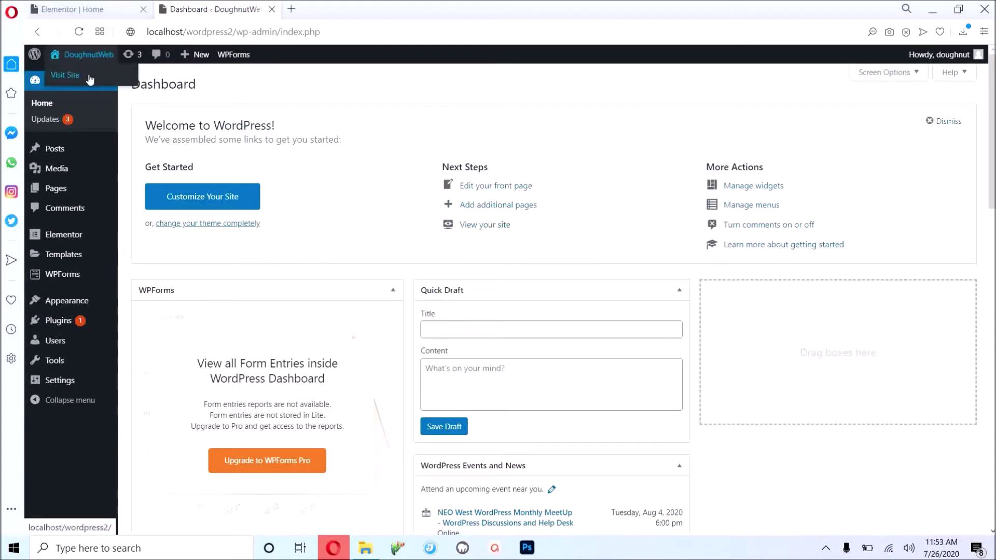
{"action": "middle_click", "coordinate": [90, 83]}
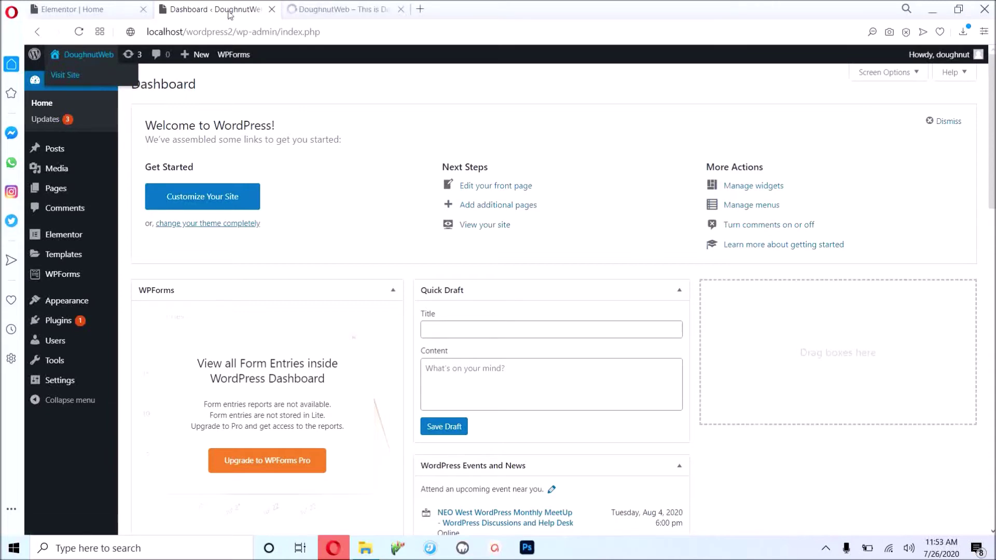
{"action": "left_click", "coordinate": [322, 7]}
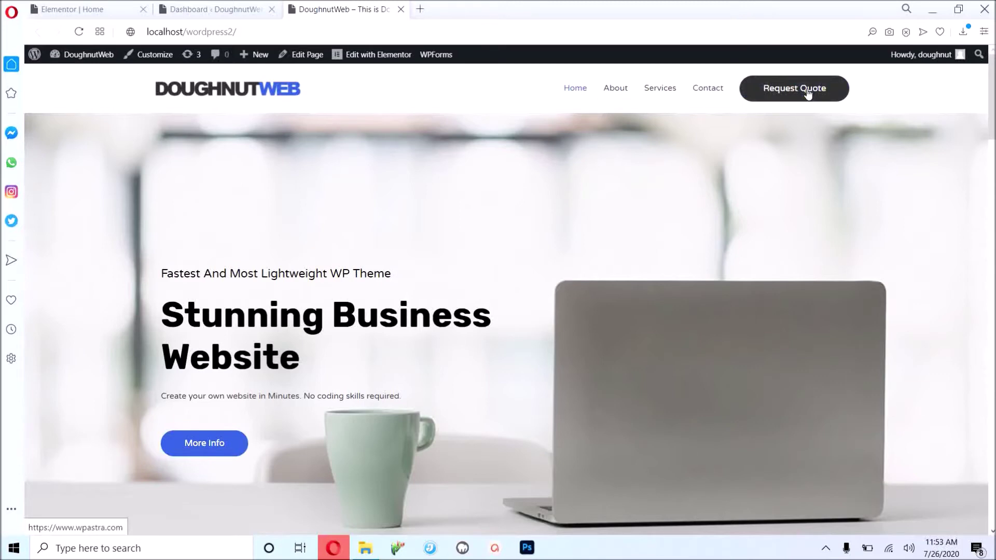
Customize the site and open the header's Primary Menu settings.
{"action": "left_click", "coordinate": [159, 60]}
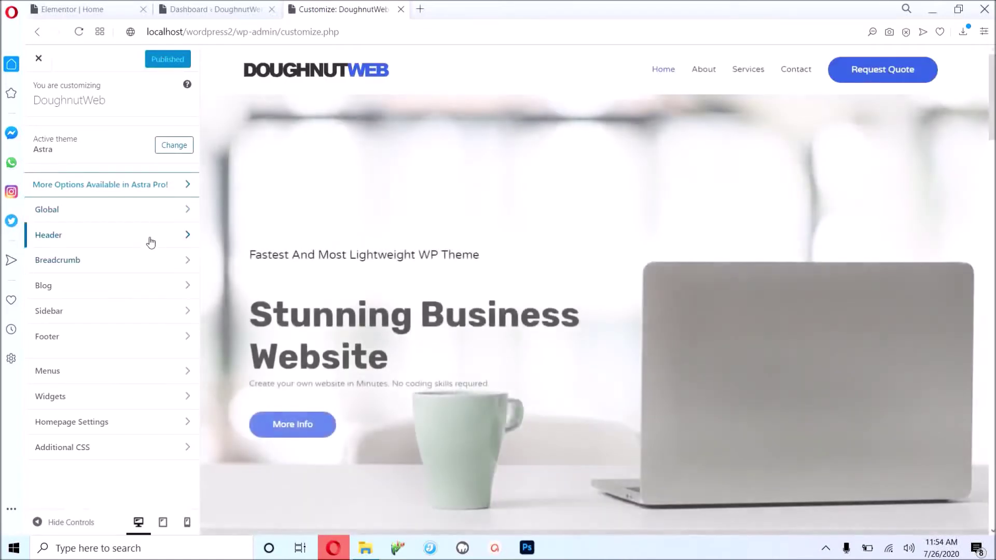
{"action": "left_click", "coordinate": [149, 240]}
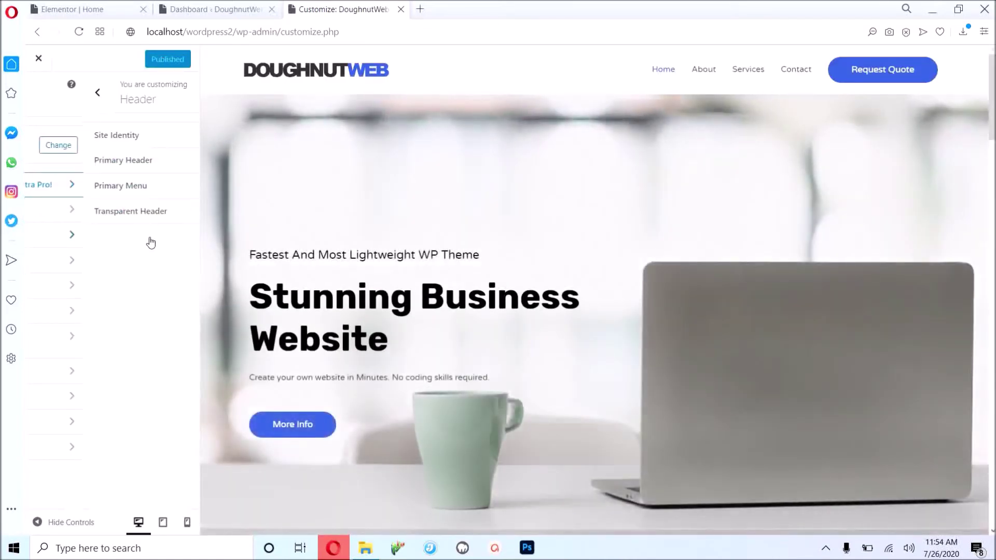
{"action": "left_click", "coordinate": [171, 187]}
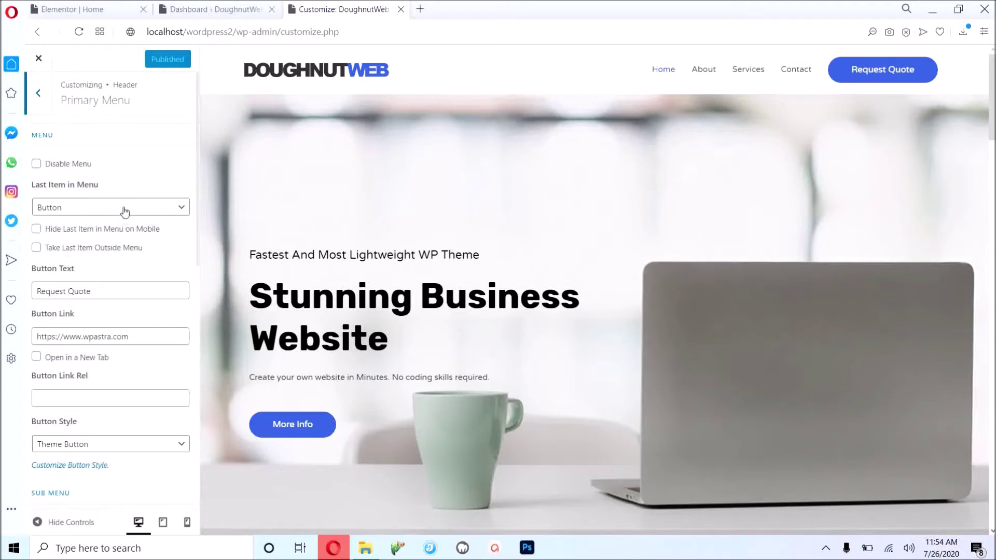
Try Search and None as the last item in the primary menu, and set it back to Button.
{"action": "left_click", "coordinate": [87, 210]}
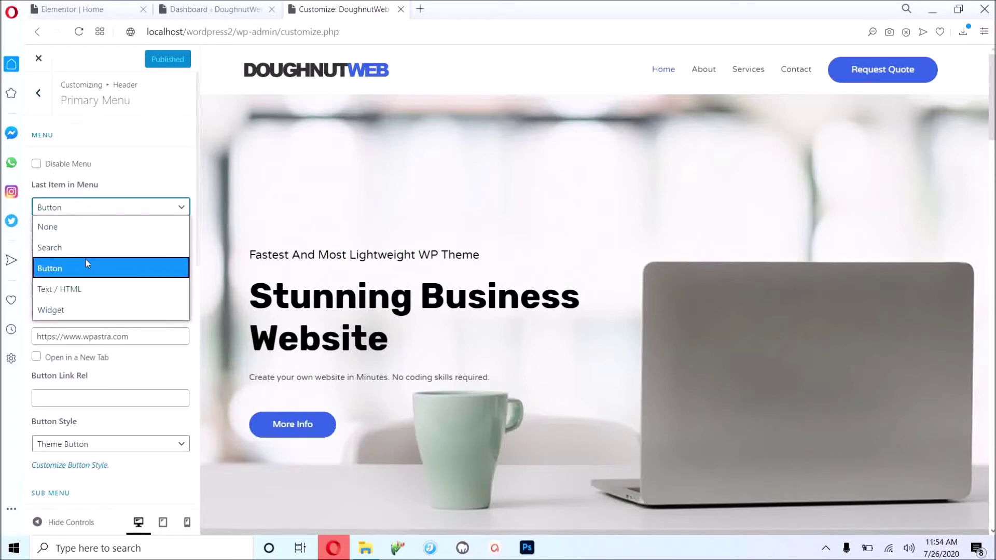
{"action": "left_click", "coordinate": [88, 254]}
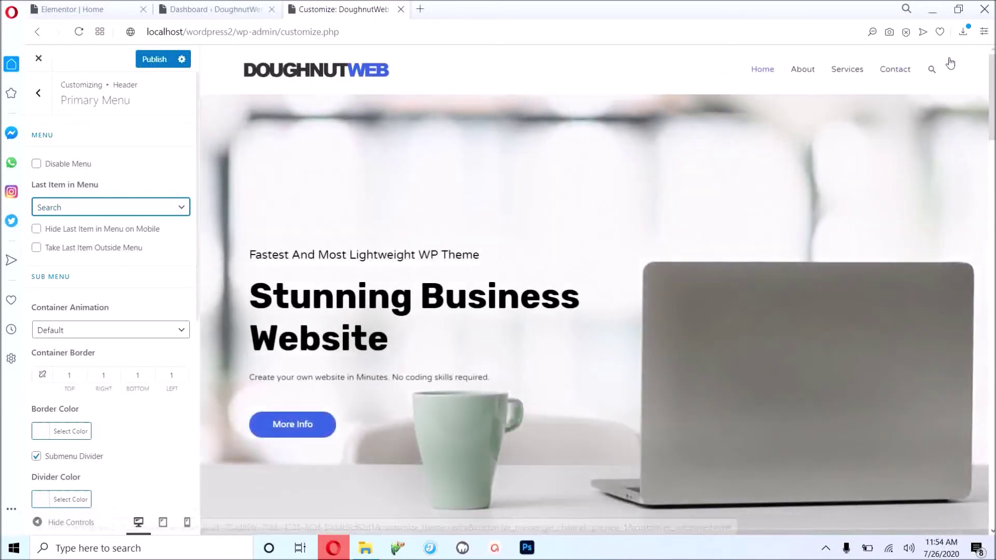
{"action": "left_click", "coordinate": [104, 207]}
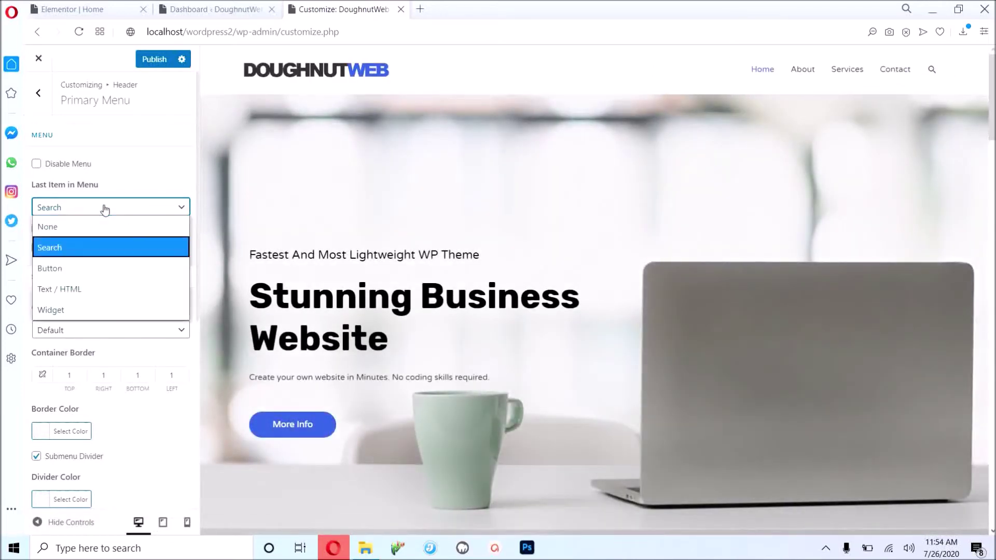
{"action": "left_click", "coordinate": [112, 225]}
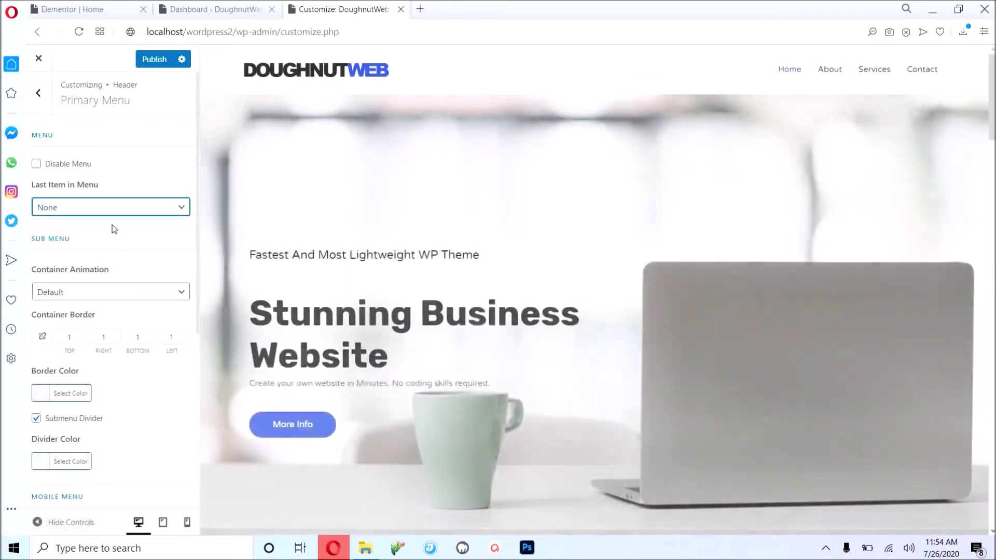
{"action": "left_click", "coordinate": [124, 209]}
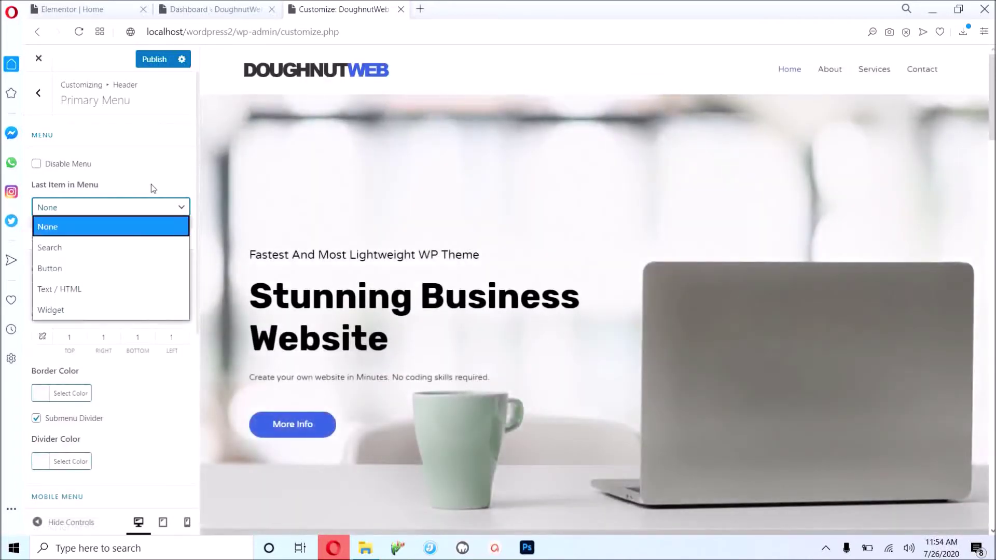
{"action": "left_click", "coordinate": [120, 268]}
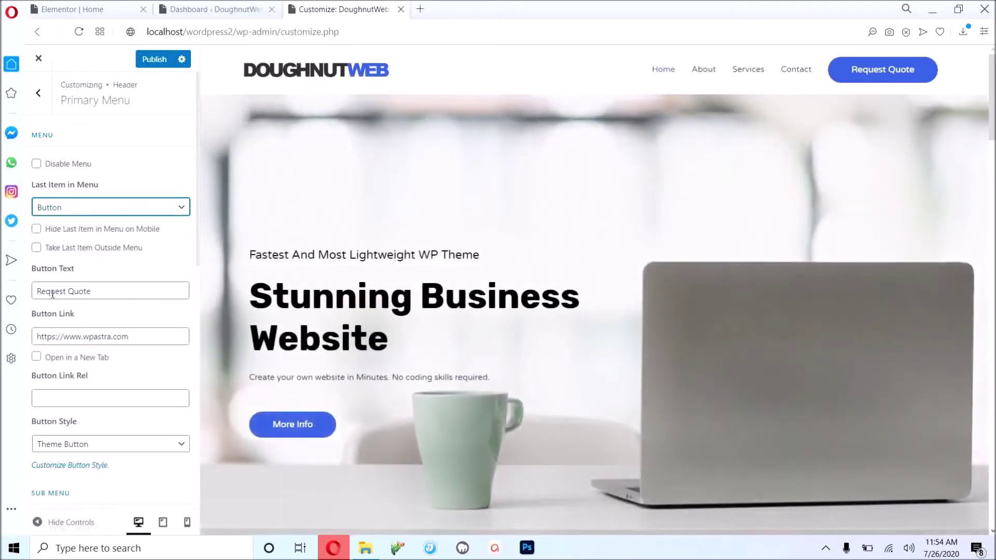
Change the header menu button's text to Order Now and select its link address.
{"action": "left_click", "coordinate": [100, 294]}
{"action": "key", "text": "ctrl+a"}
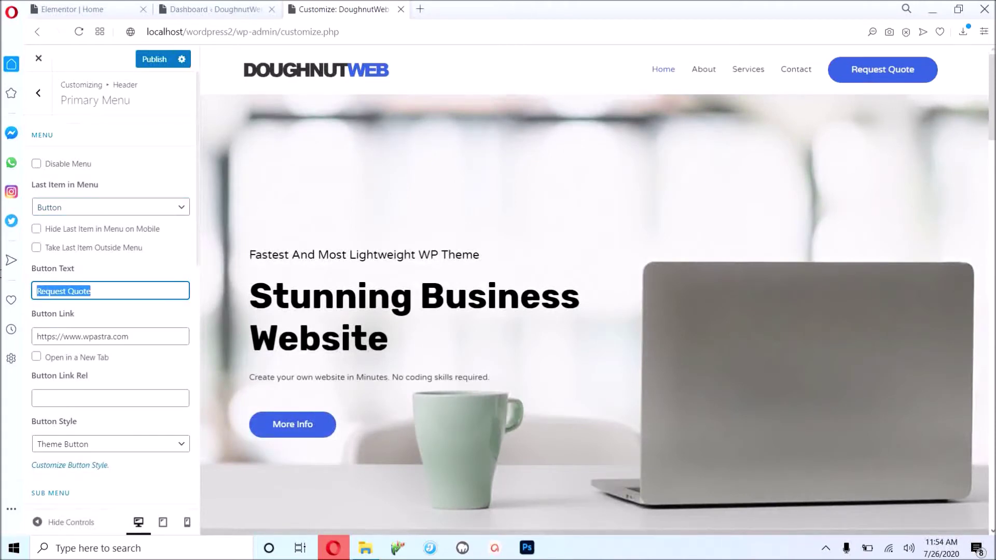
{"action": "type", "text": "order N"}
{"action": "key", "text": "ctrl+a"}
{"action": "type", "text": "Ord"}
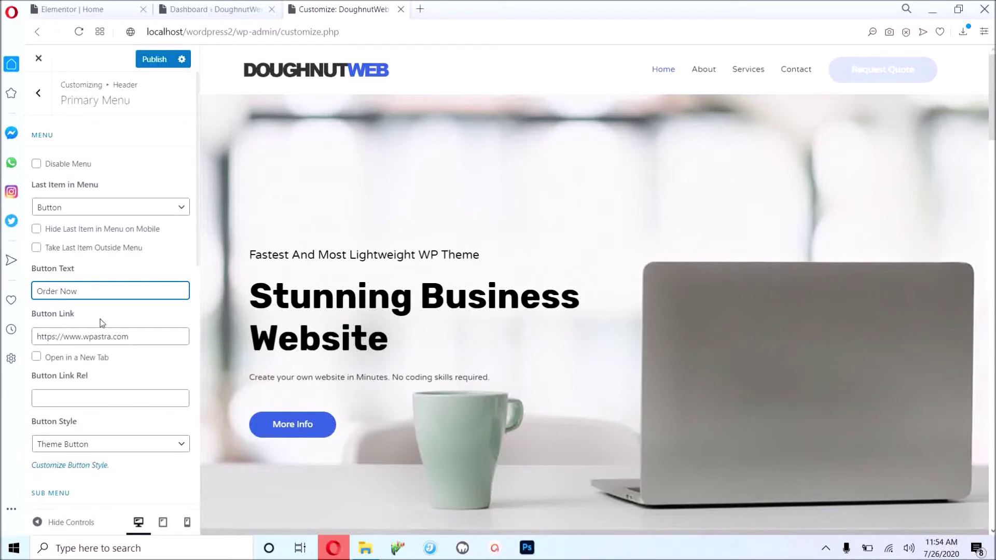
{"action": "left_click_drag", "start_coordinate": [137, 336], "coordinate": [1, 347]}
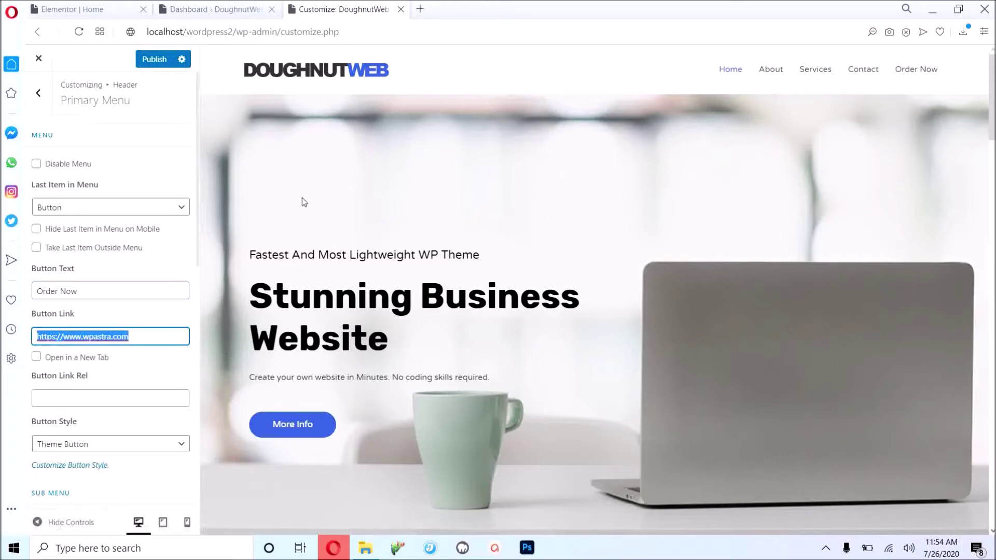
Set the last item in the primary menu to Search.
{"action": "left_click", "coordinate": [181, 207]}
{"action": "left_click", "coordinate": [166, 248]}
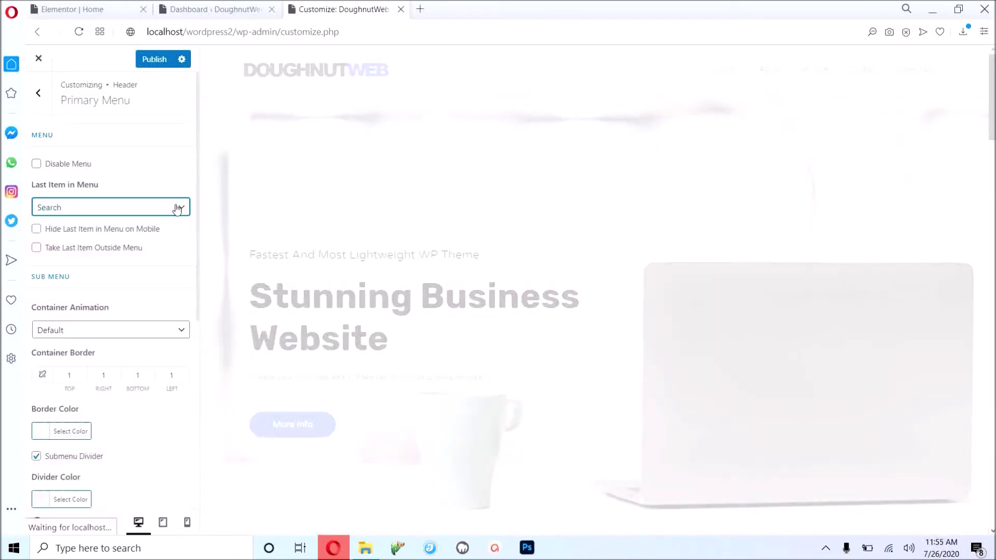
Set the last item in the primary menu back to Button and publish the change.
{"action": "left_click", "coordinate": [177, 207]}
{"action": "left_click", "coordinate": [148, 267]}
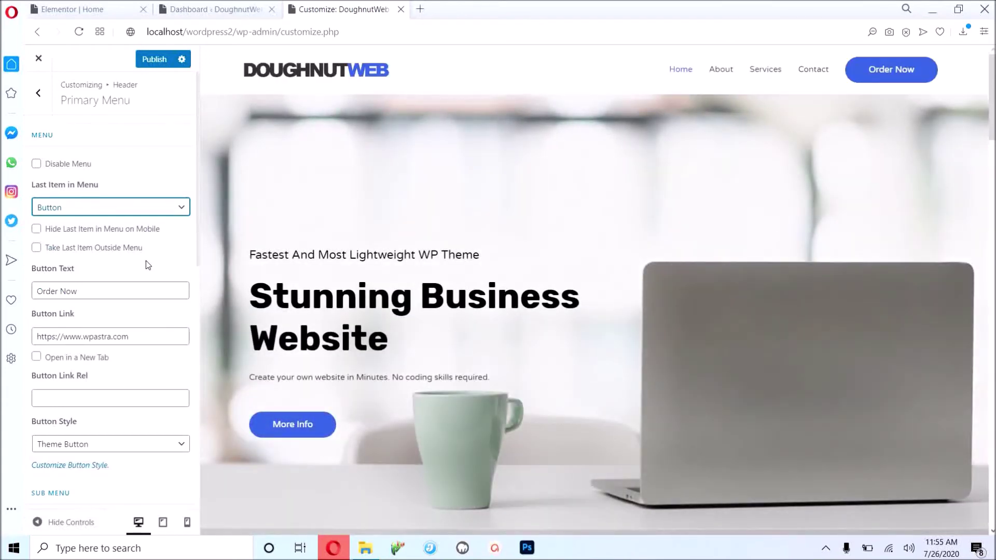
{"action": "triple_click", "coordinate": [126, 338]}
{"action": "left_click", "coordinate": [10, 330]}
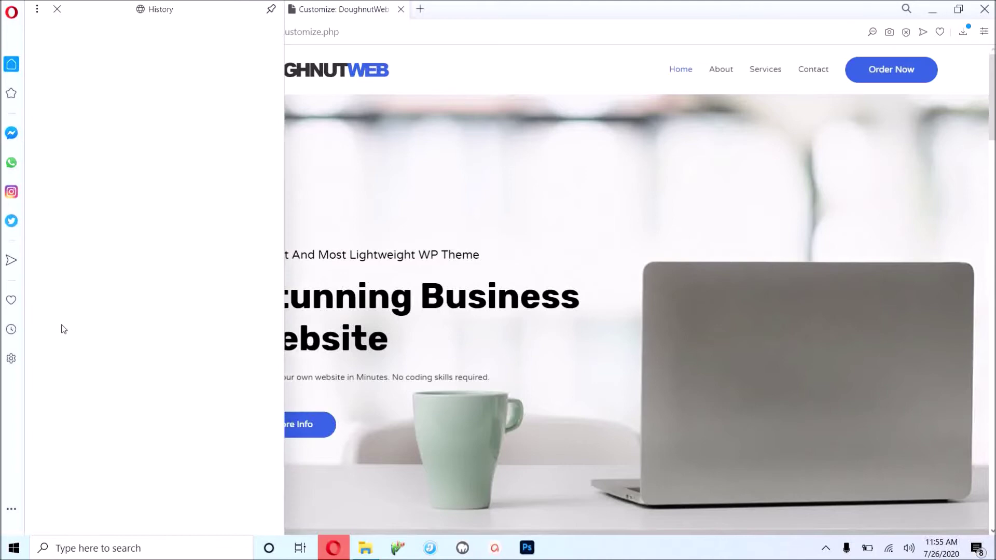
{"action": "left_click", "coordinate": [429, 76]}
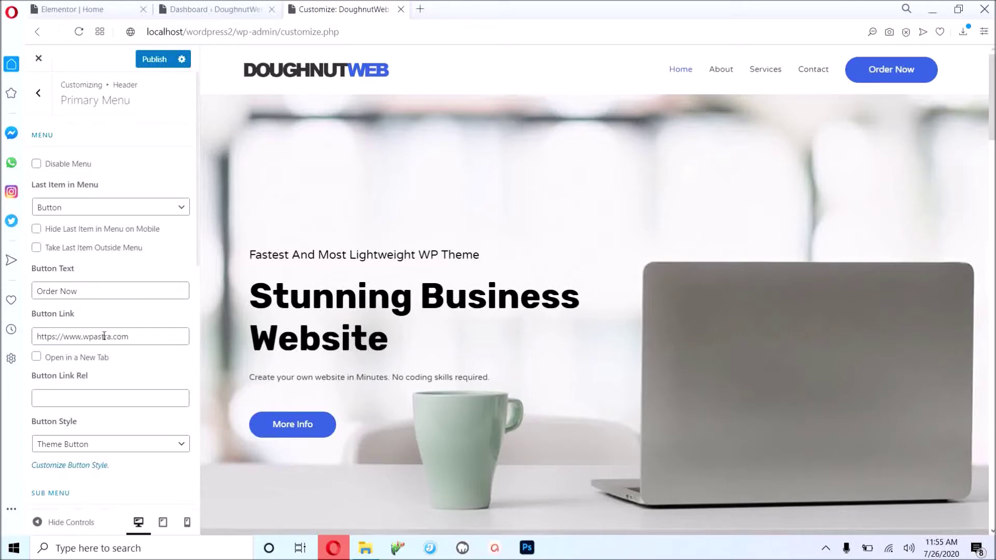
{"action": "scroll", "coordinate": [105, 337], "scroll_direction": "down", "scroll_amount": 7}
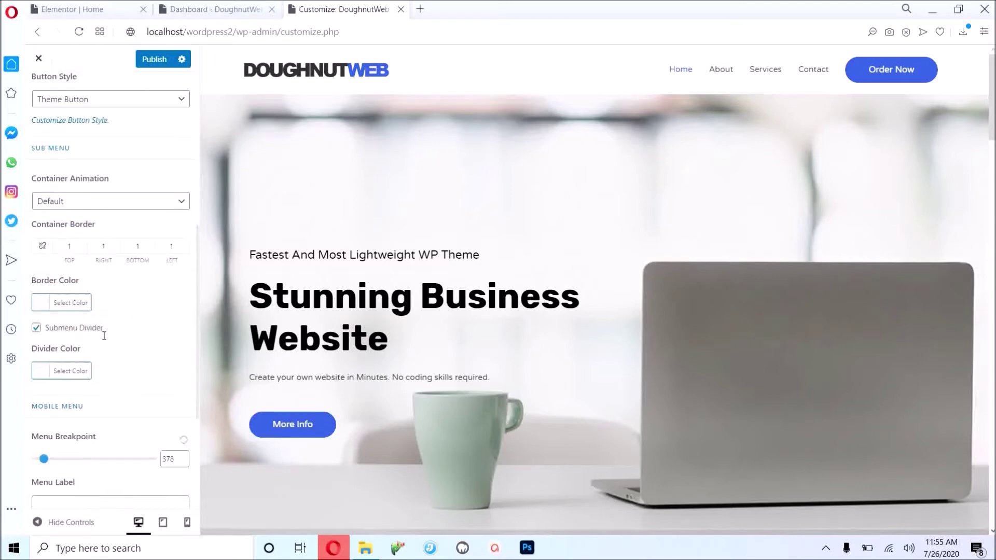
{"action": "scroll", "coordinate": [104, 336], "scroll_direction": "up", "scroll_amount": 7}
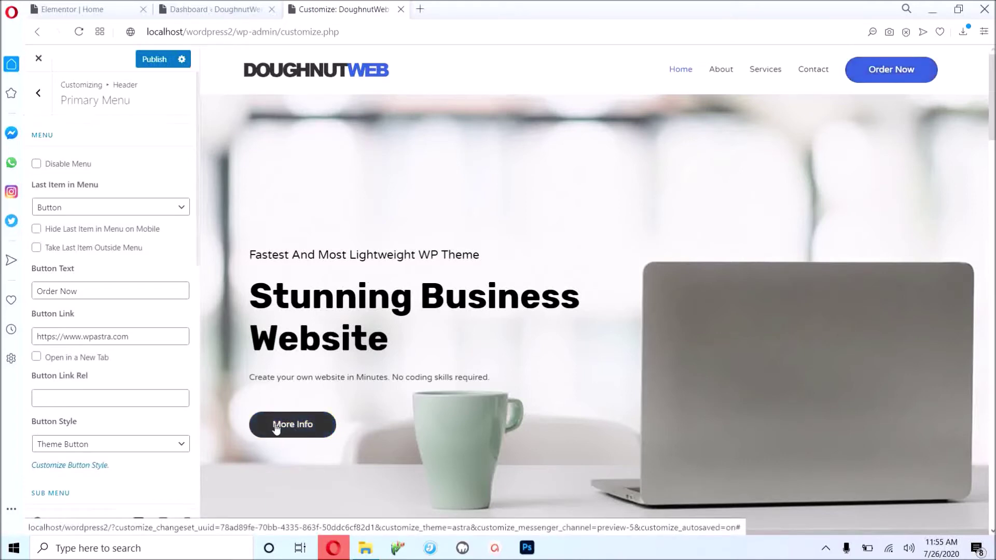
{"action": "left_click", "coordinate": [156, 60]}
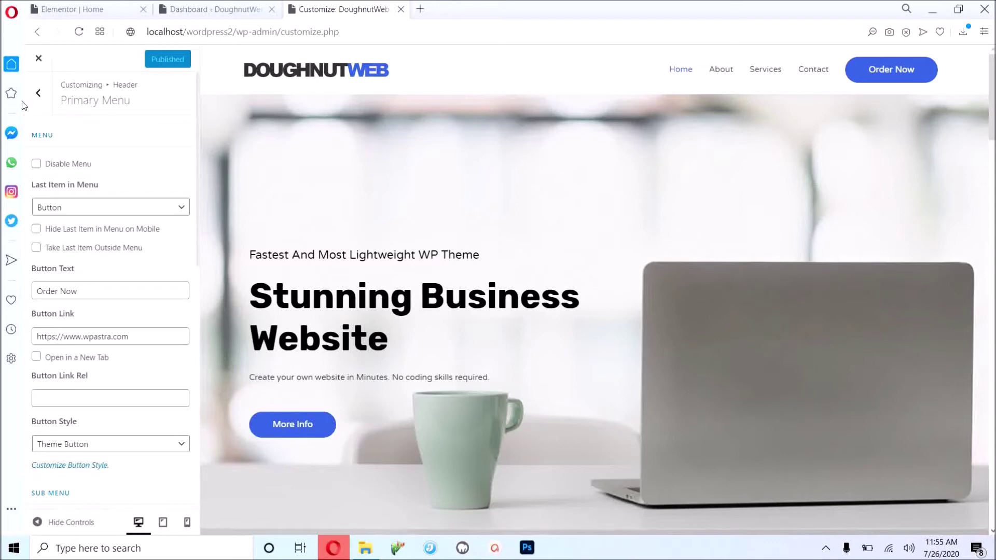
Open the color settings of the global Buttons section and select the hex code of the normal background color.
{"action": "left_click", "coordinate": [39, 101]}
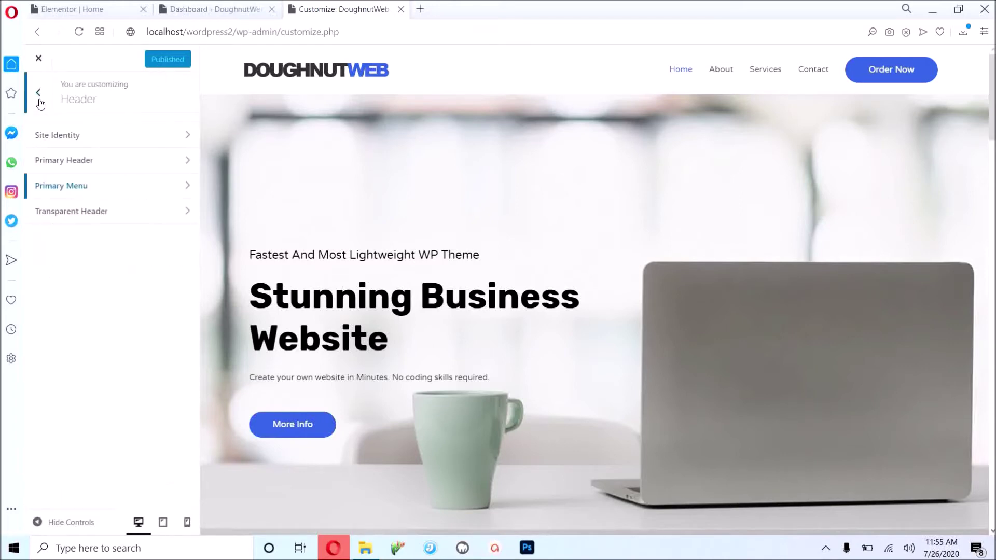
{"action": "left_click", "coordinate": [39, 102]}
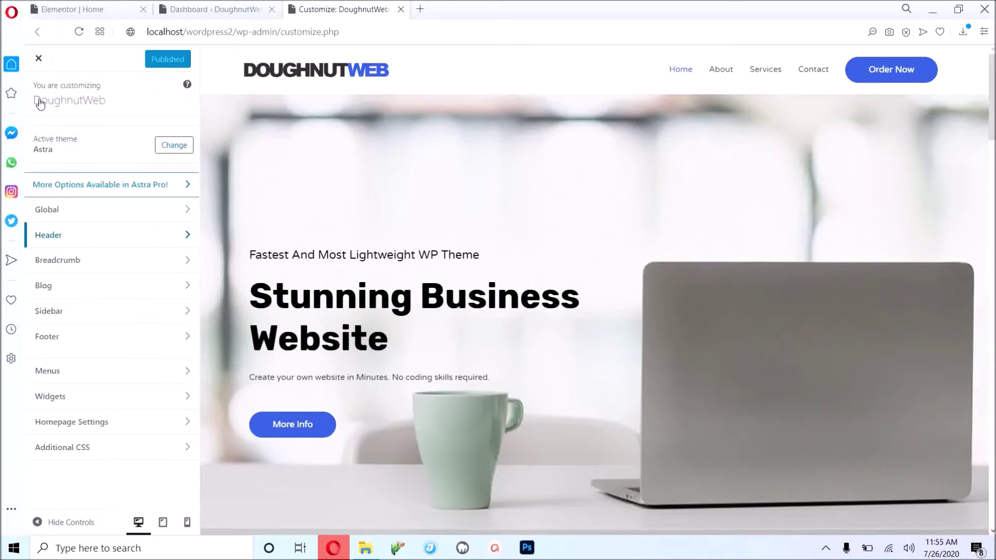
{"action": "left_click", "coordinate": [126, 216]}
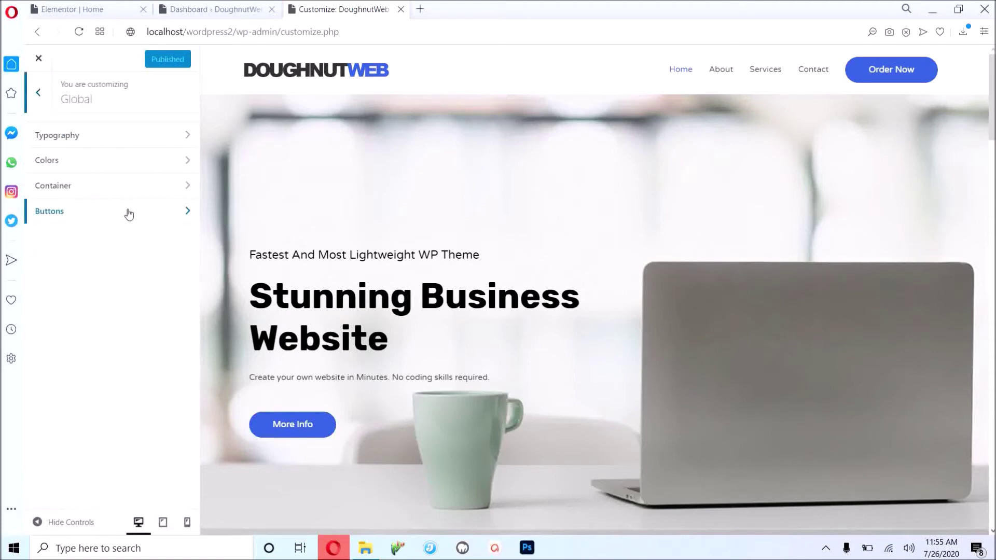
{"action": "left_click", "coordinate": [128, 214]}
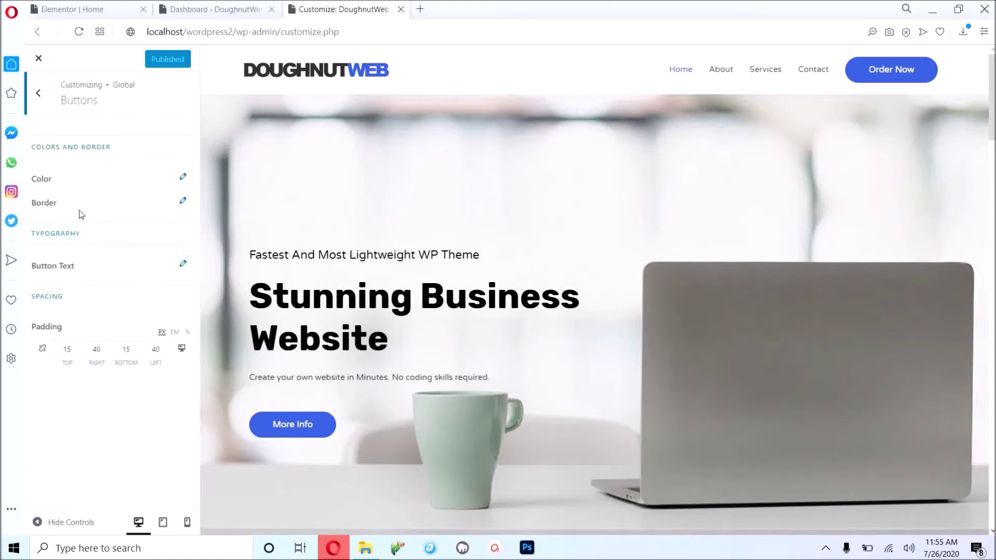
{"action": "left_click", "coordinate": [181, 181]}
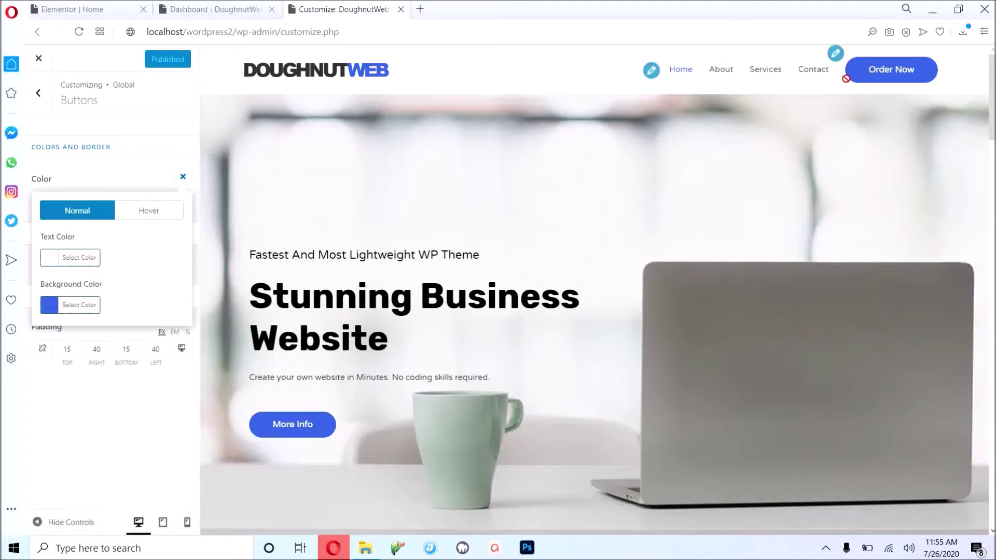
{"action": "left_click", "coordinate": [84, 307]}
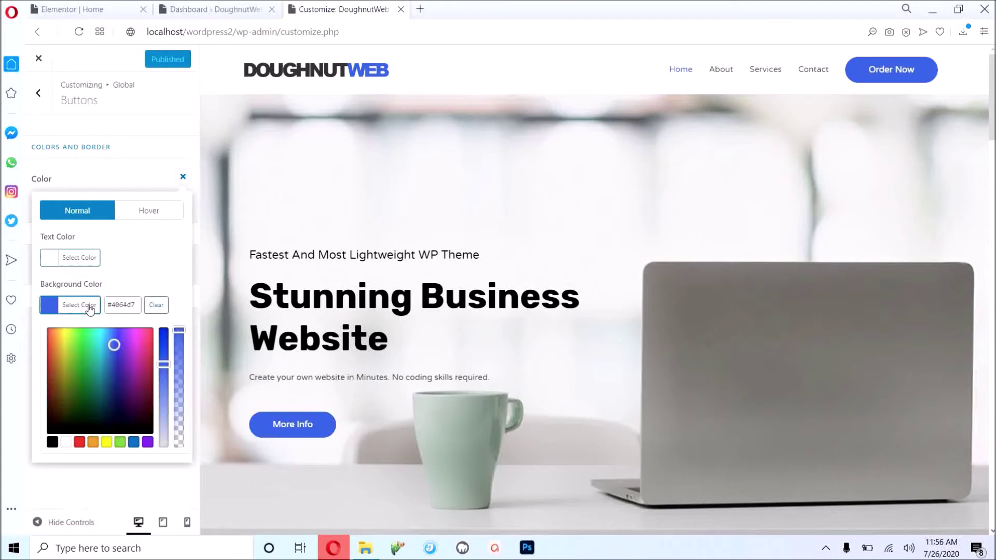
{"action": "double_click", "coordinate": [125, 307]}
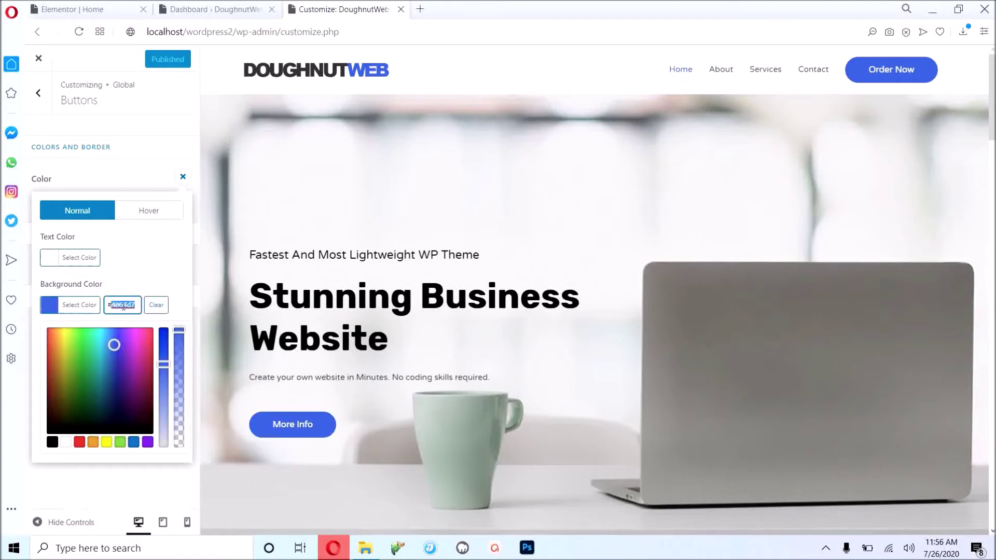
Try green #2c9367, gold #a08830 and orange #b56436 as the buttons' normal background color.
{"action": "left_click", "coordinate": [93, 373]}
{"action": "left_click", "coordinate": [85, 349]}
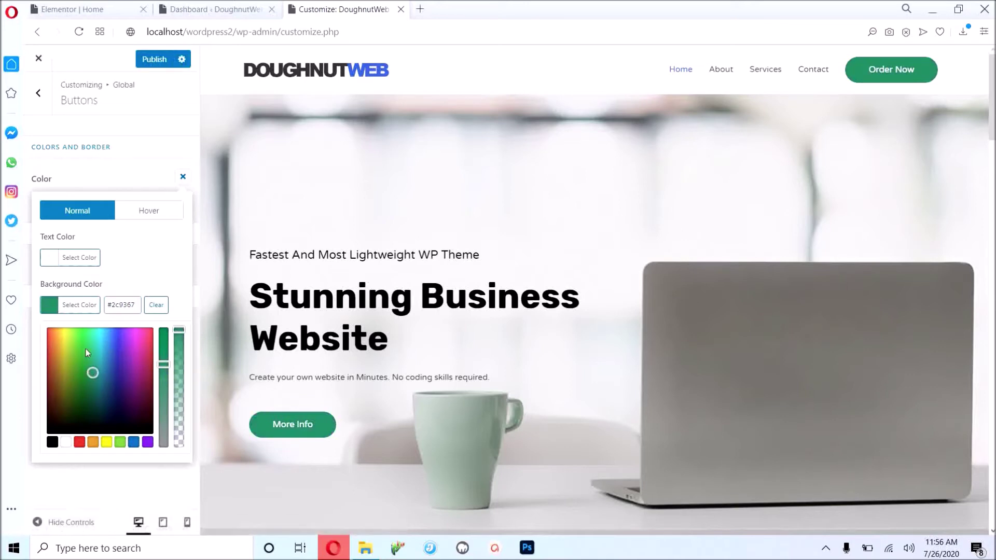
{"action": "left_click", "coordinate": [62, 364]}
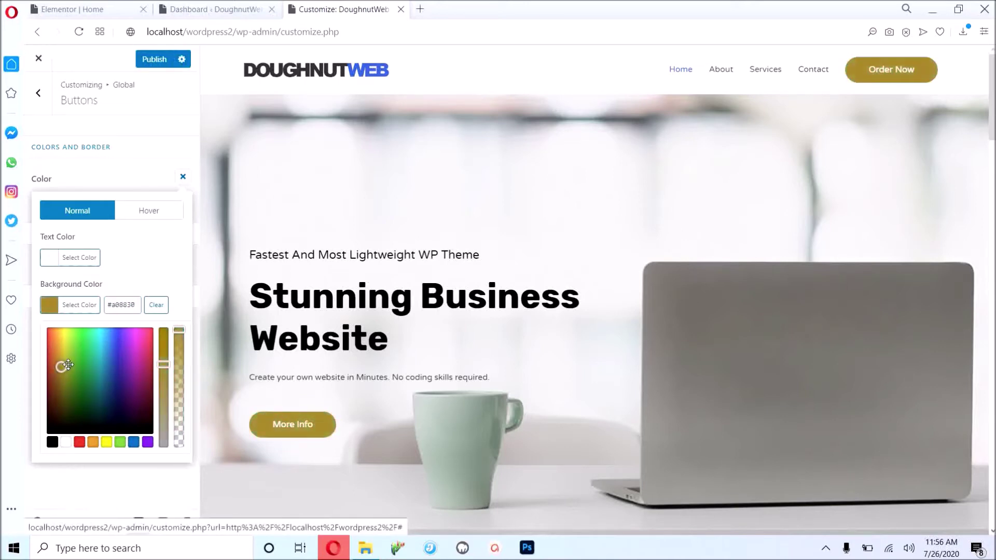
{"action": "left_click", "coordinate": [66, 347]}
{"action": "left_click", "coordinate": [54, 358]}
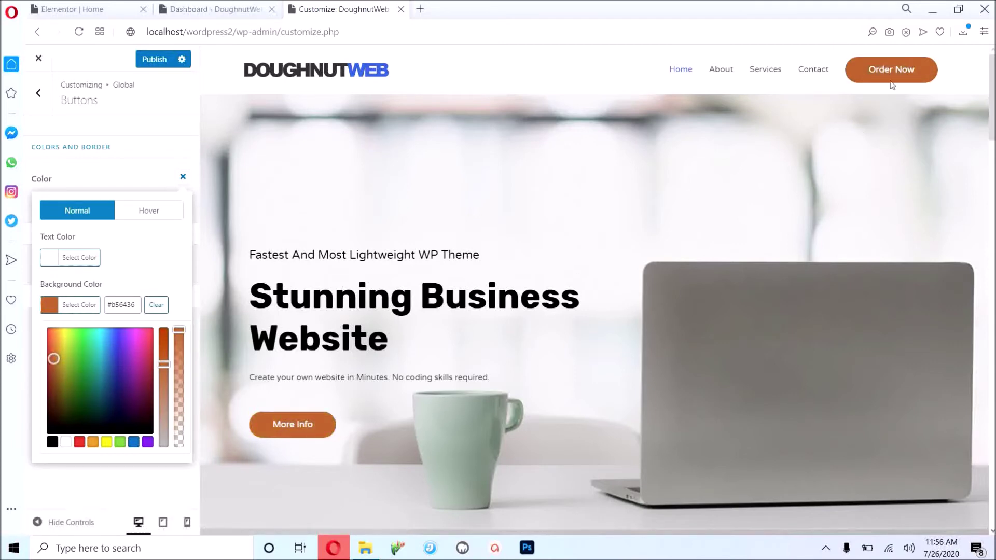
Restore the buttons' normal background color to #4064d7 and publish the site.
{"action": "double_click", "coordinate": [121, 306]}
{"action": "type", "text": "4064d7"}
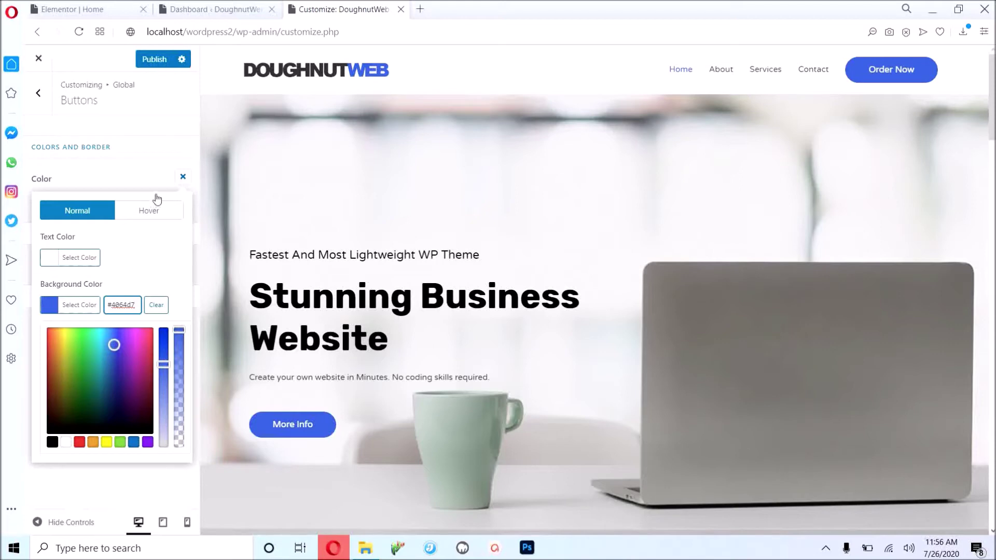
{"action": "left_click", "coordinate": [139, 177]}
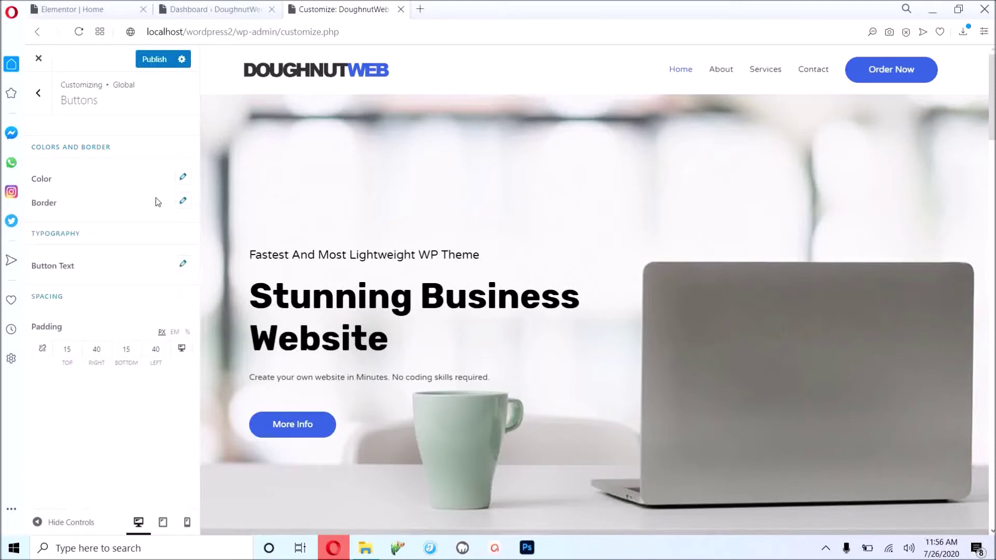
{"action": "left_click", "coordinate": [159, 61]}
{"action": "left_click", "coordinate": [39, 111]}
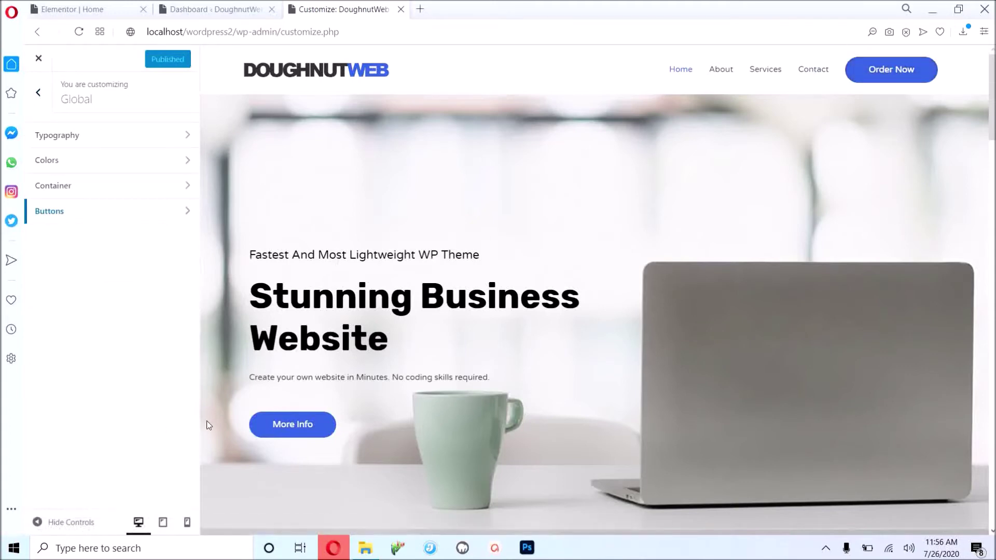
{"action": "left_click", "coordinate": [139, 166]}
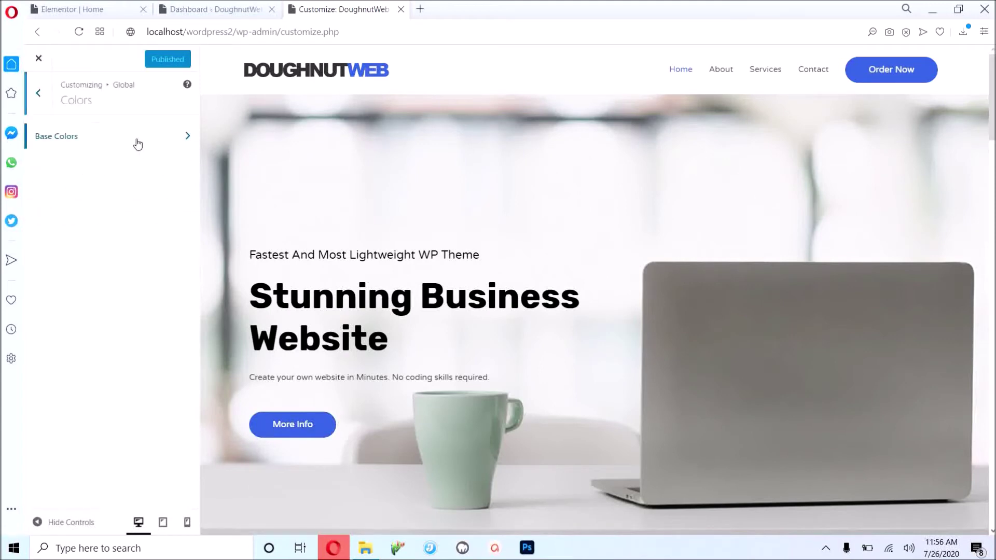
{"action": "left_click", "coordinate": [138, 145]}
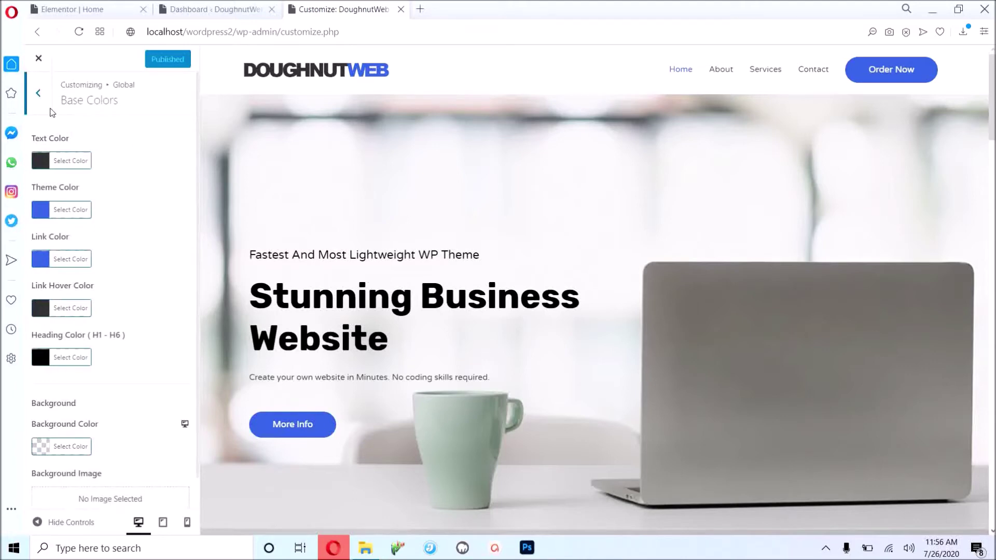
{"action": "left_click", "coordinate": [39, 95]}
{"action": "left_click", "coordinate": [40, 97]}
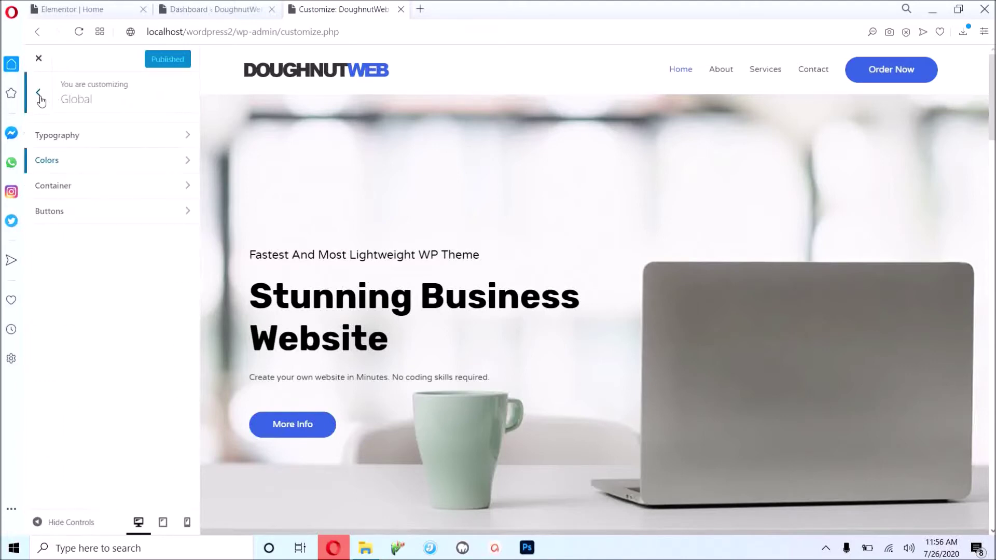
{"action": "left_click", "coordinate": [40, 96]}
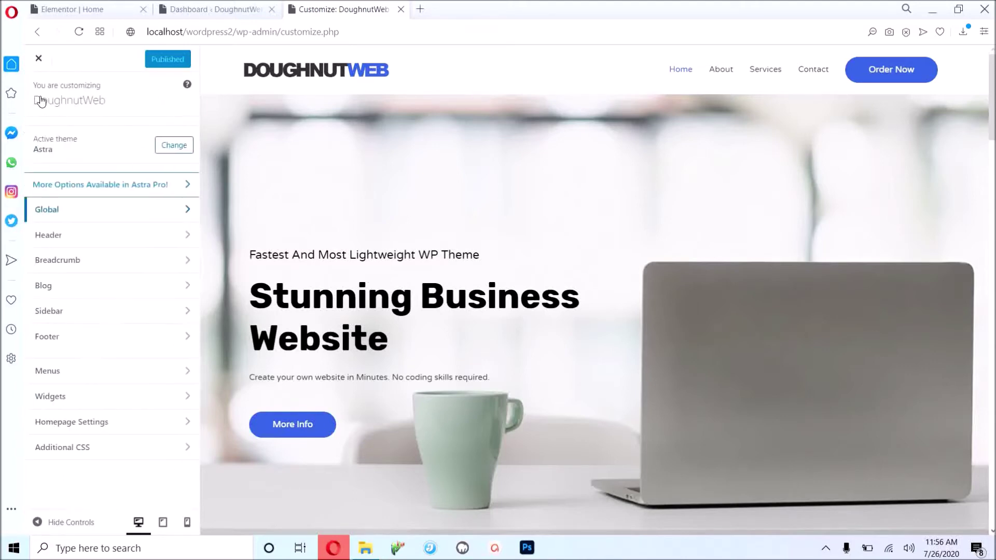
Copy the link color's hex code in the global Base Colors and try green #398e2a as the link color.
{"action": "left_click", "coordinate": [102, 206]}
{"action": "left_click", "coordinate": [66, 165]}
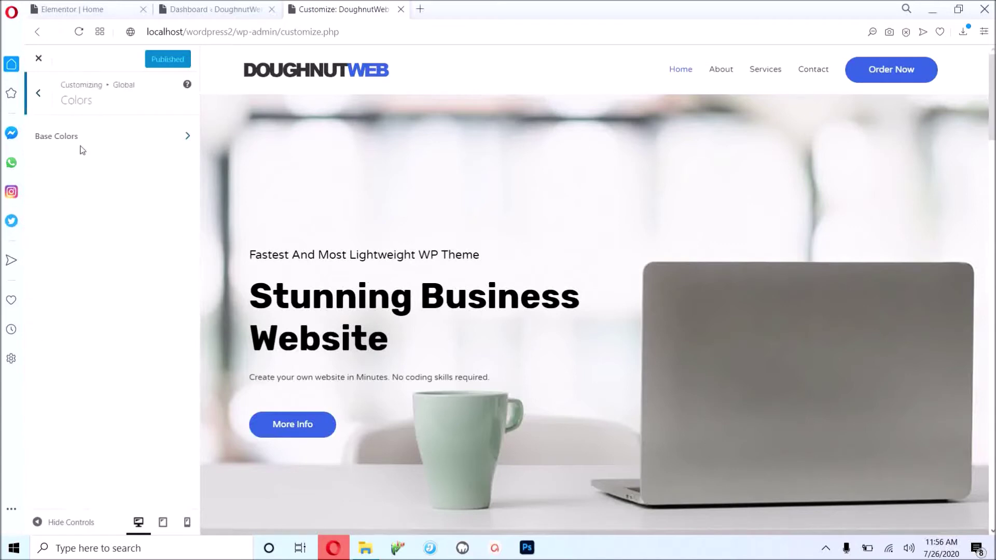
{"action": "left_click", "coordinate": [101, 141]}
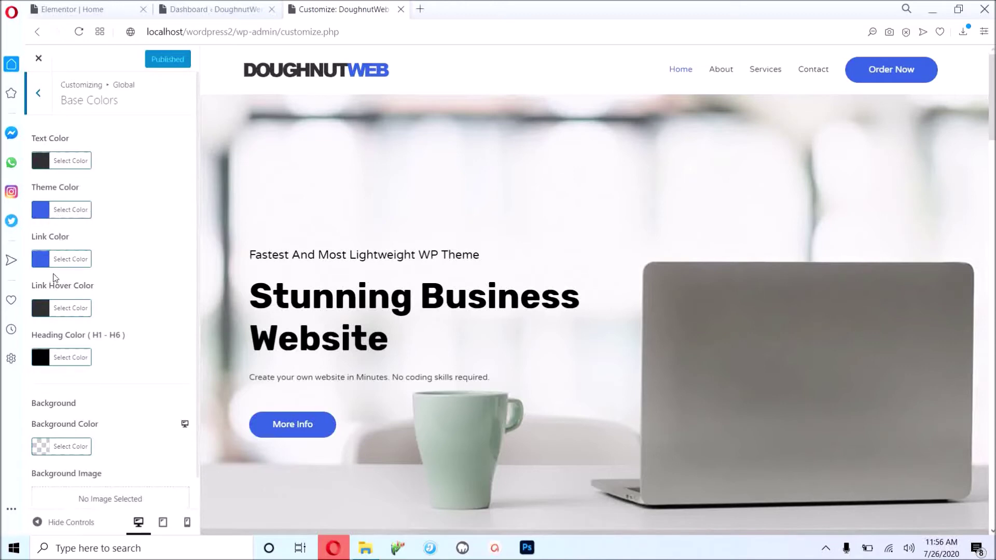
{"action": "left_click", "coordinate": [65, 261]}
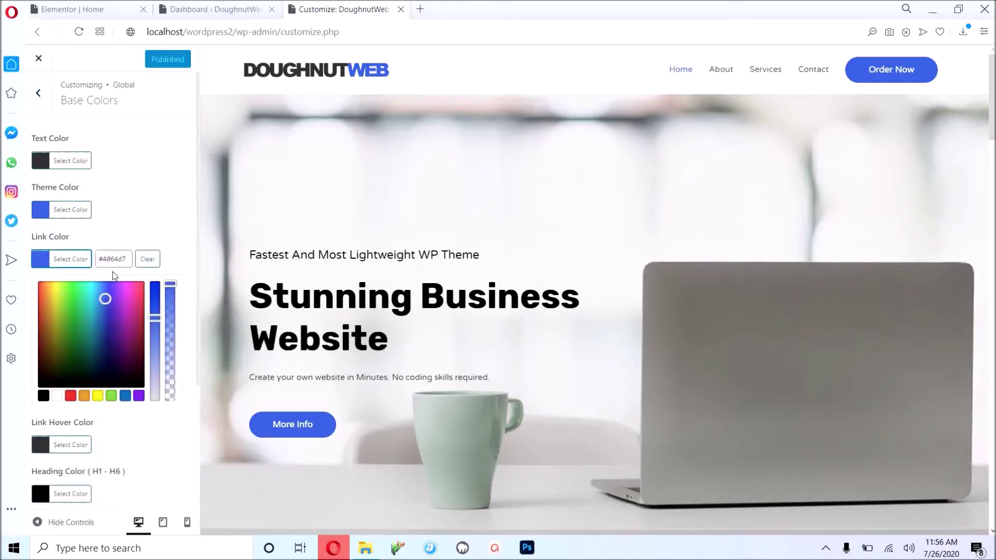
{"action": "double_click", "coordinate": [119, 260]}
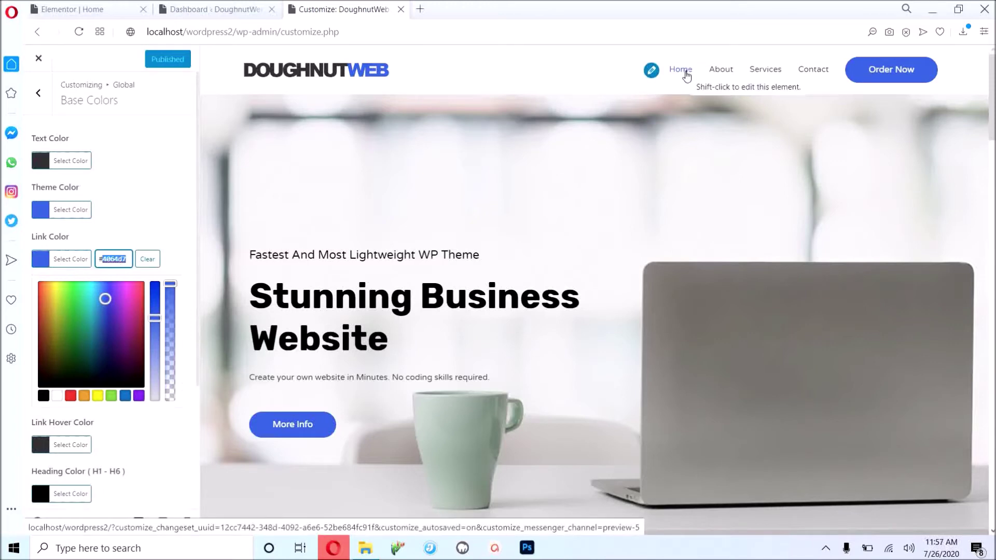
{"action": "left_click", "coordinate": [70, 329]}
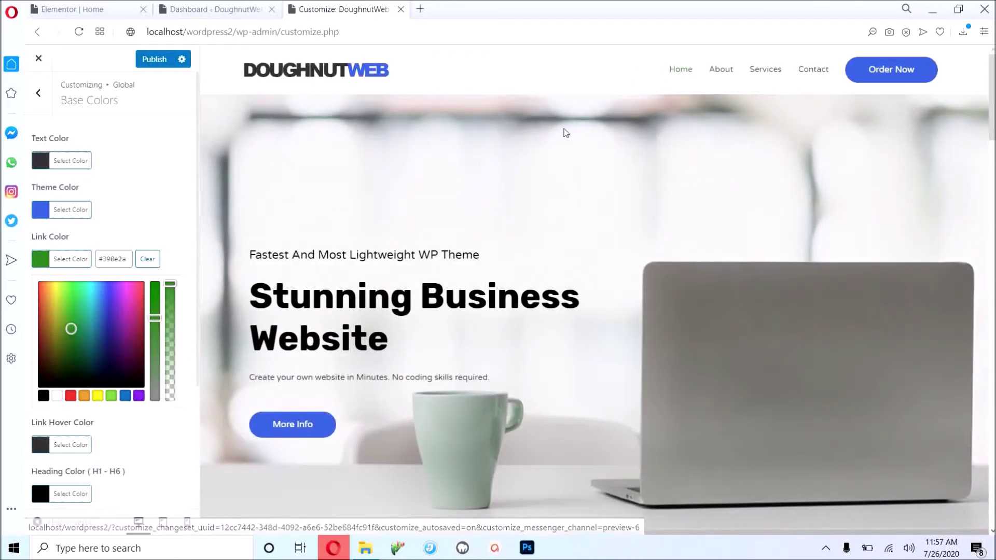
Restore the global link color to #4064d7 and publish the site.
{"action": "double_click", "coordinate": [108, 259]}
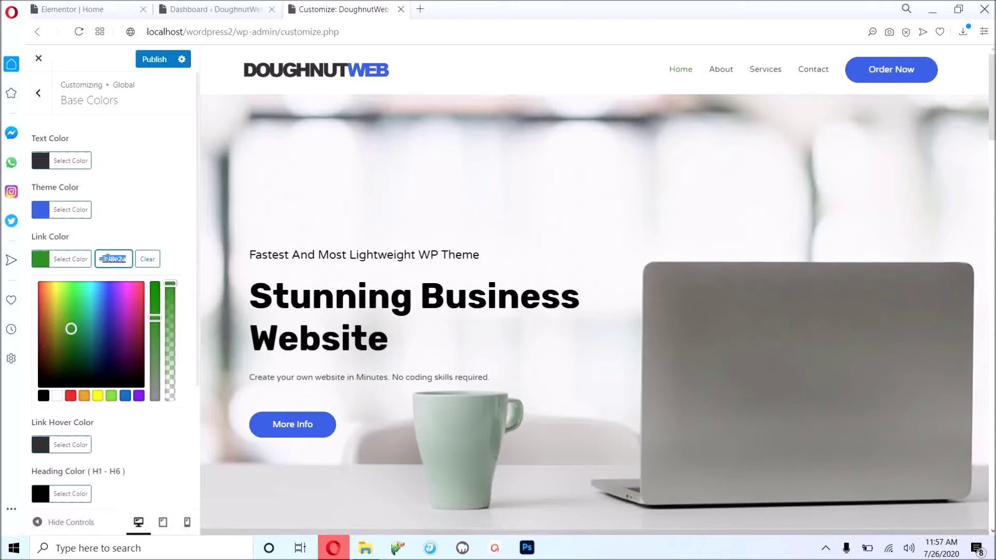
{"action": "key", "text": "ctrl+v"}
{"action": "left_click", "coordinate": [160, 163]}
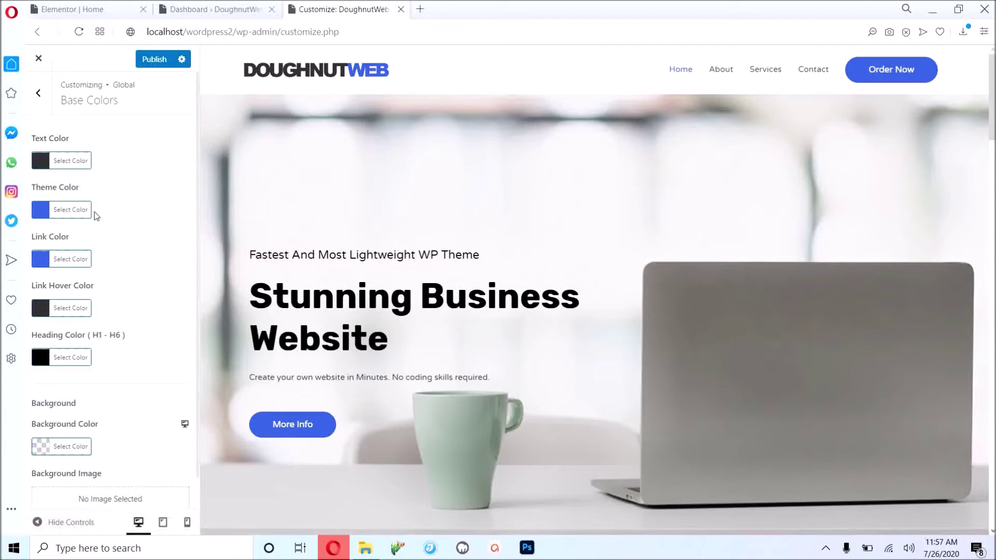
{"action": "left_click", "coordinate": [154, 62]}
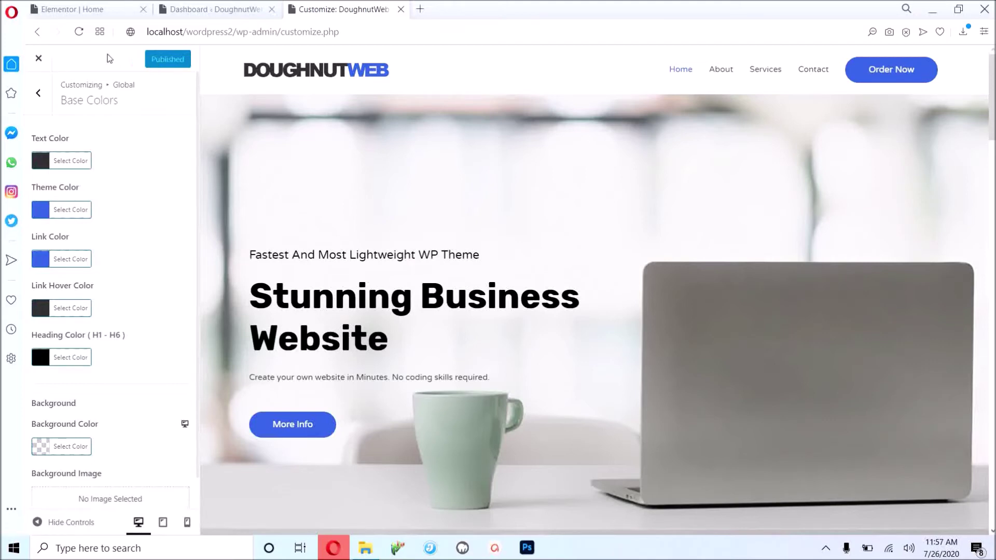
Close the customizer and look through the published home page's hero and services sections.
{"action": "left_click", "coordinate": [42, 58]}
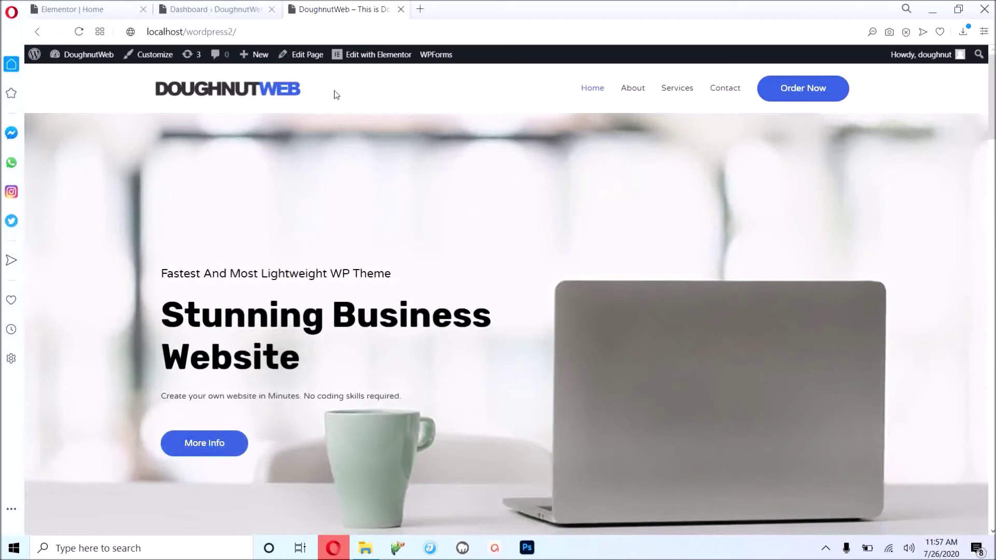
{"action": "scroll", "coordinate": [359, 119], "scroll_direction": "down", "scroll_amount": 3}
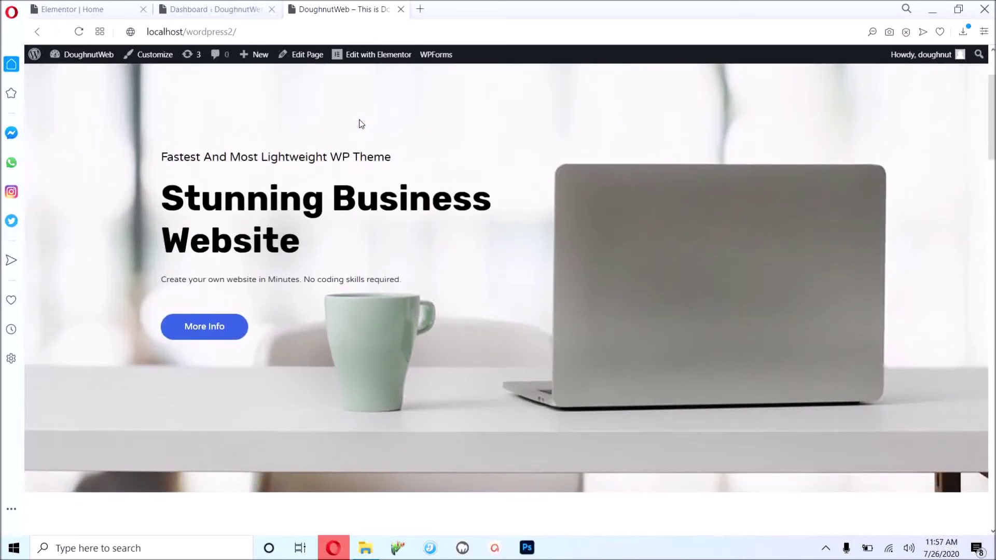
{"action": "scroll", "coordinate": [359, 119], "scroll_direction": "up", "scroll_amount": 3}
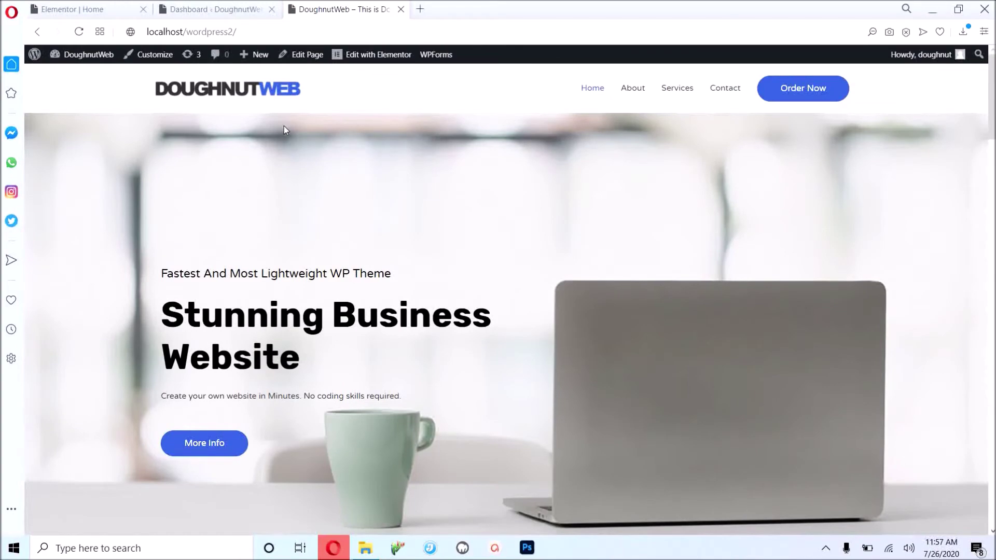
{"action": "scroll", "coordinate": [409, 229], "scroll_direction": "down", "scroll_amount": 4}
{"action": "scroll", "coordinate": [412, 230], "scroll_direction": "down", "scroll_amount": 15}
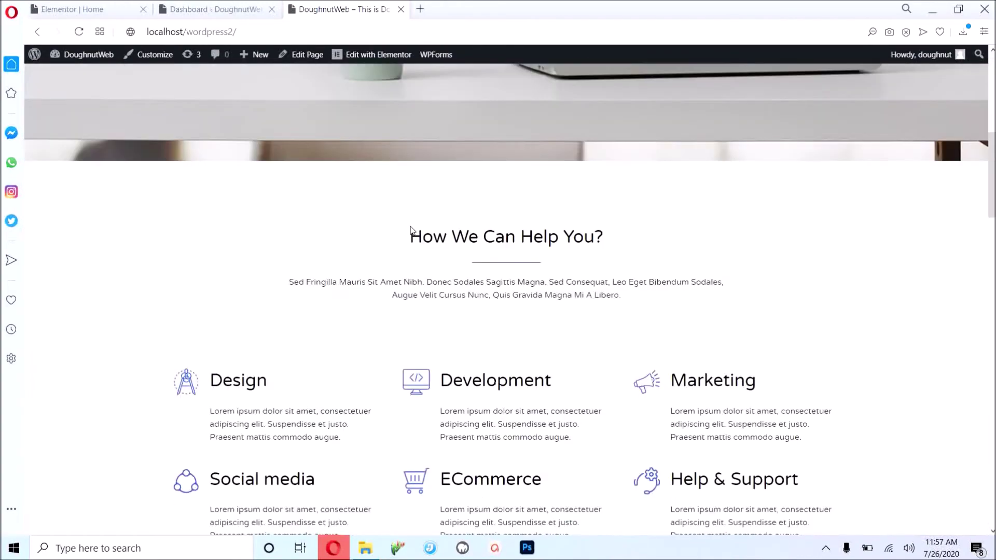
Open the published home page for editing in Elementor and look at the hero column's available actions.
{"action": "scroll", "coordinate": [412, 231], "scroll_direction": "down", "scroll_amount": 20}
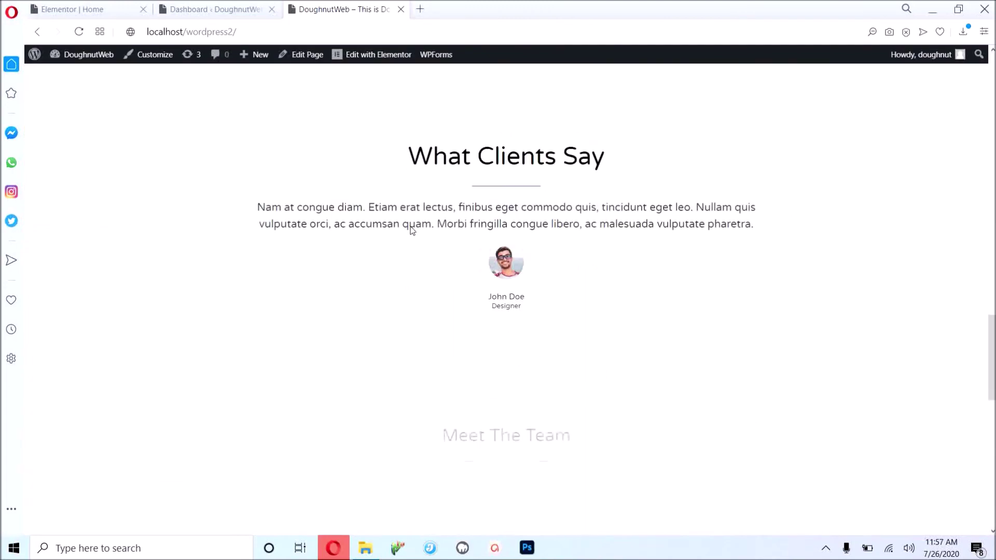
{"action": "scroll", "coordinate": [411, 231], "scroll_direction": "up", "scroll_amount": 20}
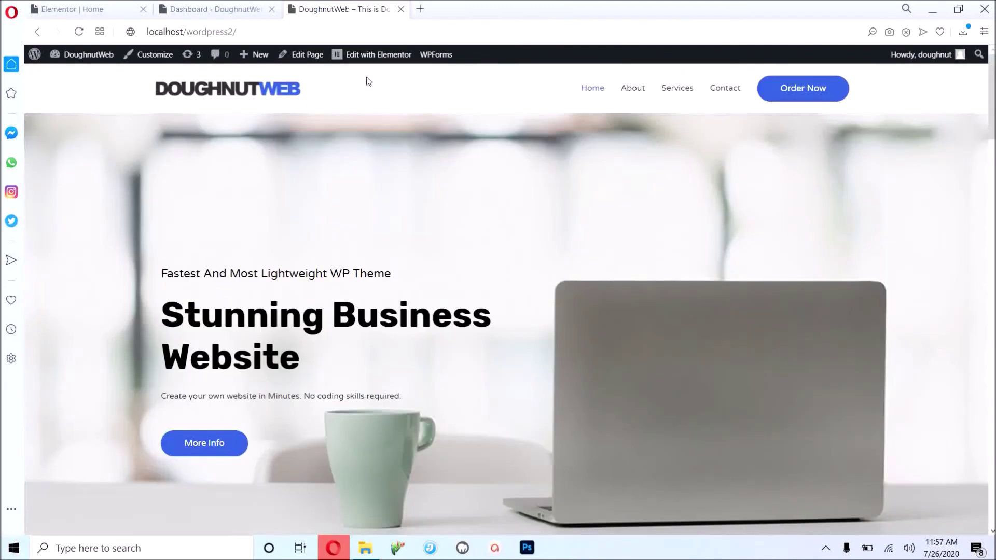
{"action": "mouse_move", "coordinate": [375, 62]}
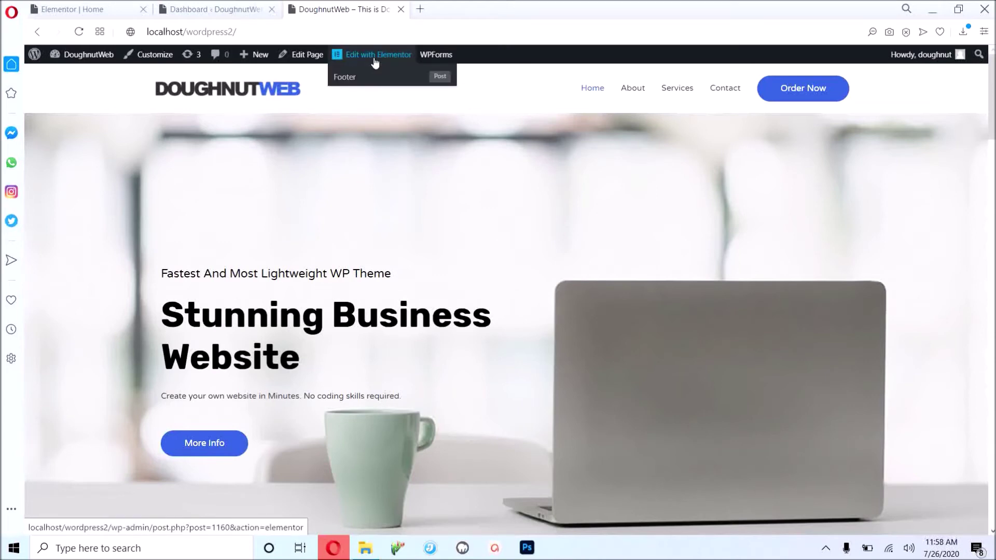
{"action": "left_click", "coordinate": [376, 62]}
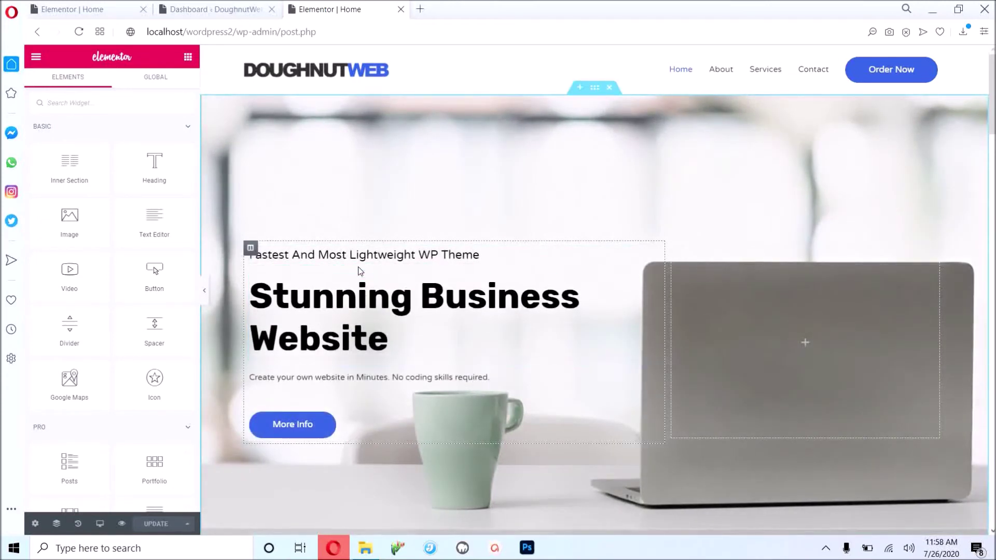
{"action": "right_click", "coordinate": [251, 254]}
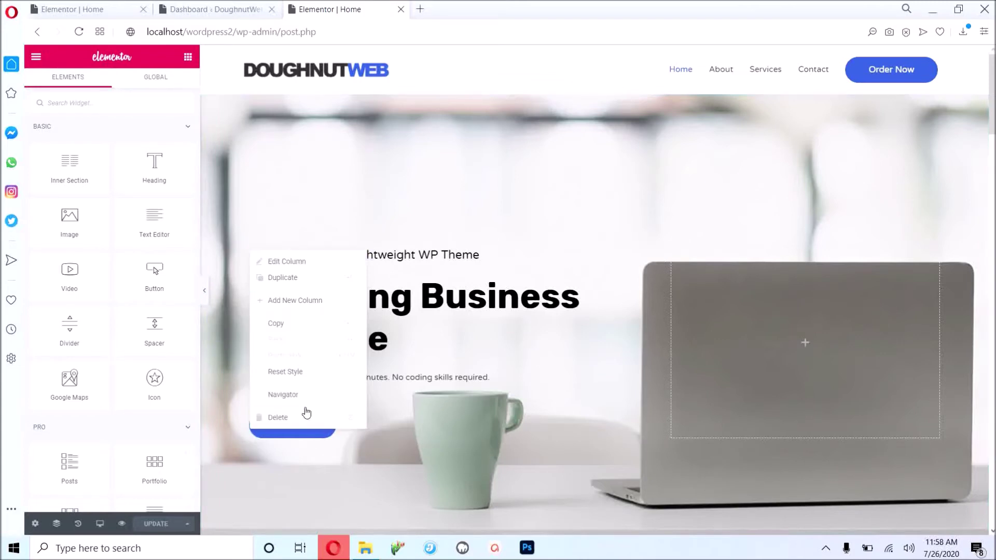
{"action": "left_click", "coordinate": [328, 324]}
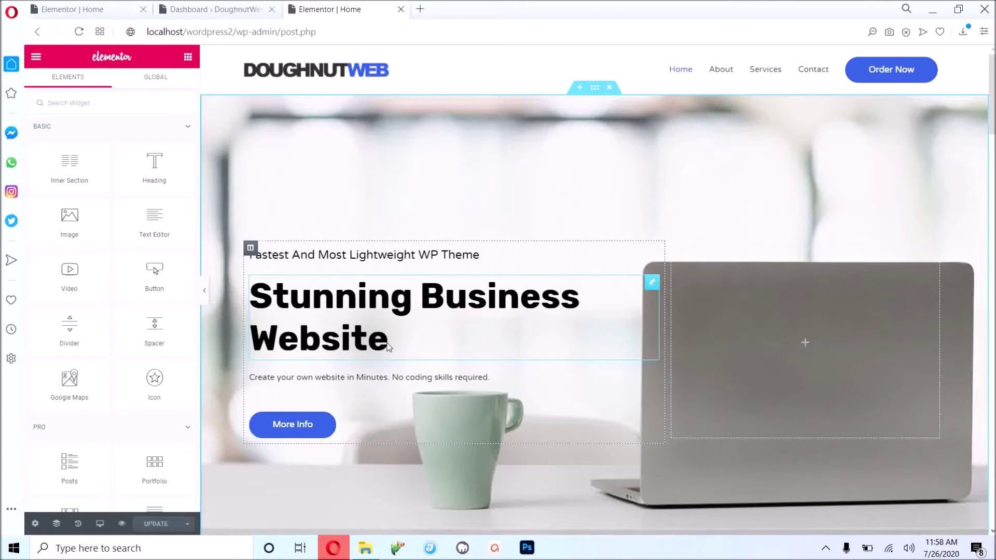
Replace the large hero heading with "Amazing Business" and "Website" on a second line.
{"action": "left_click_drag", "start_coordinate": [389, 343], "coordinate": [232, 296]}
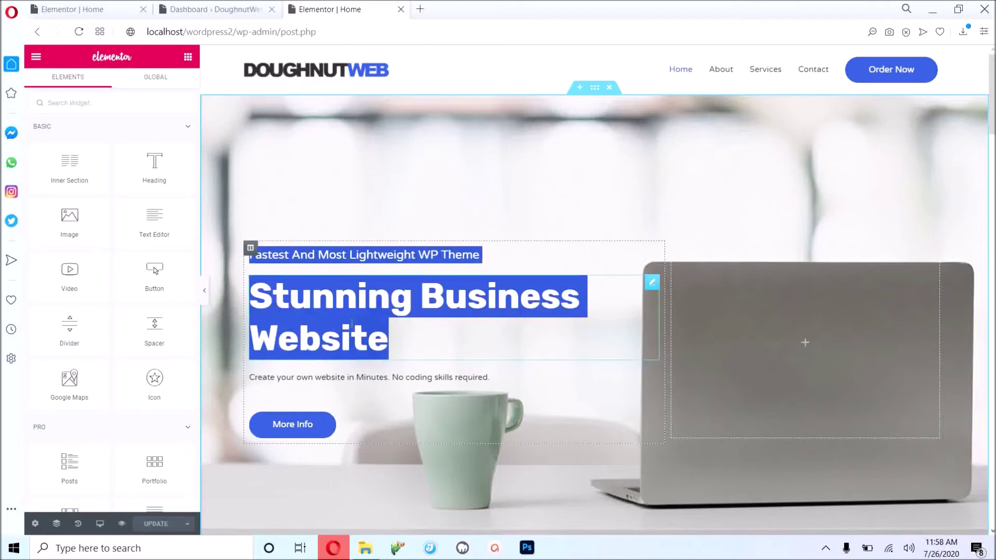
{"action": "left_click", "coordinate": [393, 356]}
{"action": "left_click_drag", "start_coordinate": [394, 356], "coordinate": [217, 280]}
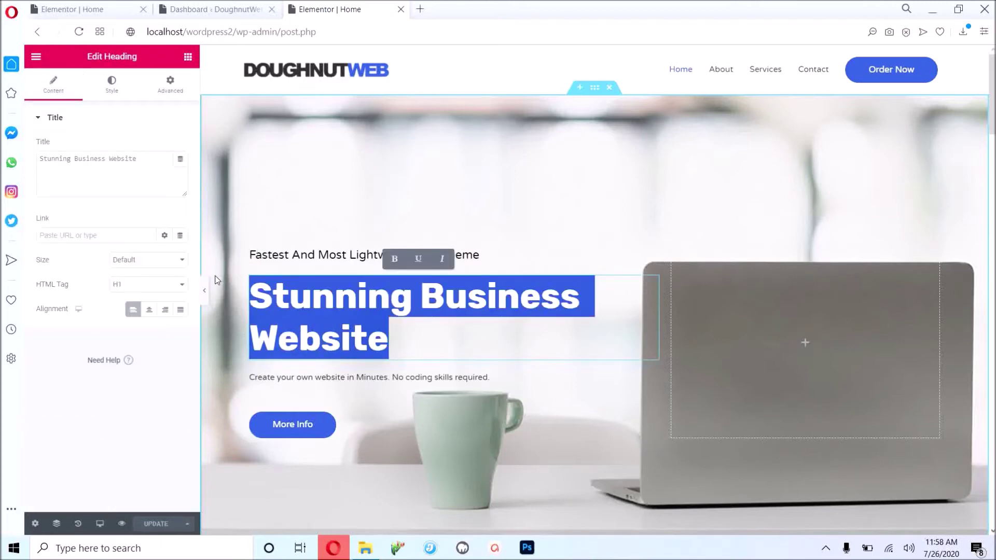
{"action": "type", "text": "Amazing"}
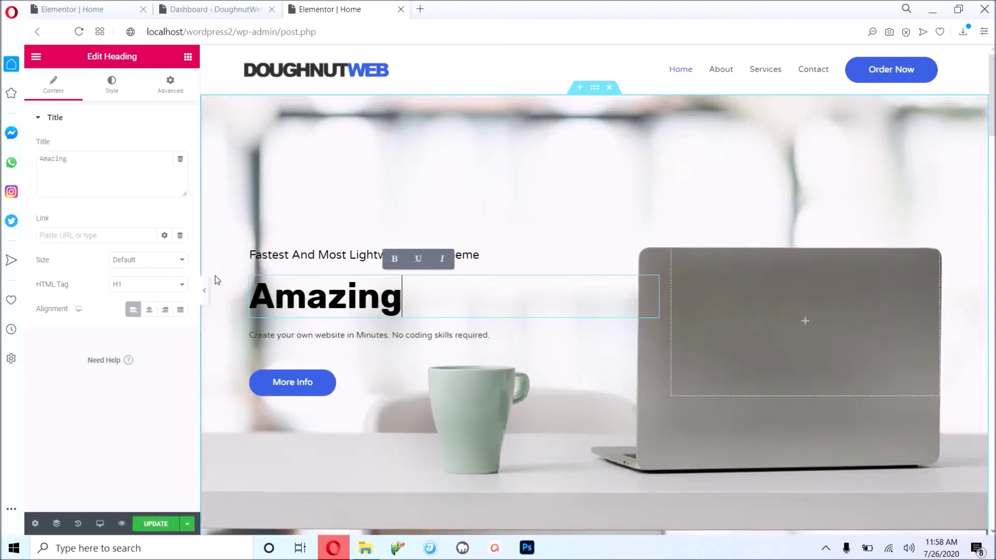
{"action": "type", "text": " Business"}
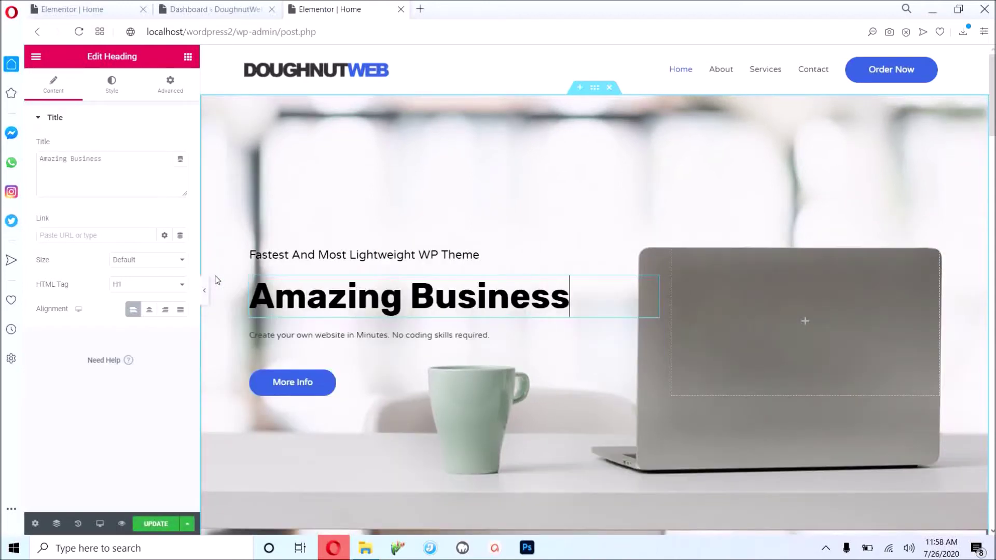
{"action": "key", "text": "shift+Return"}
{"action": "type", "text": "Website"}
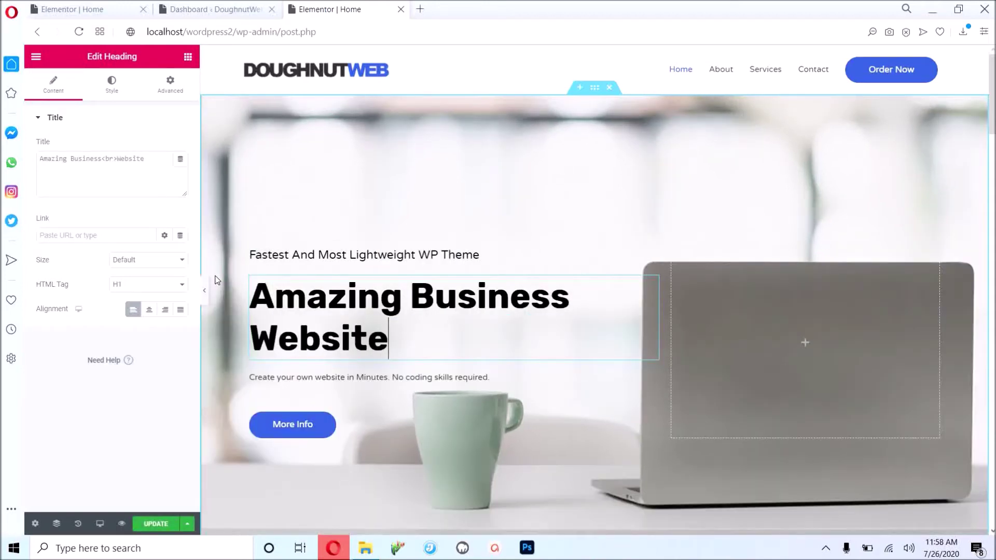
Try overwriting the small heading above the hero title with filler text and undo the change.
{"action": "left_click", "coordinate": [308, 258]}
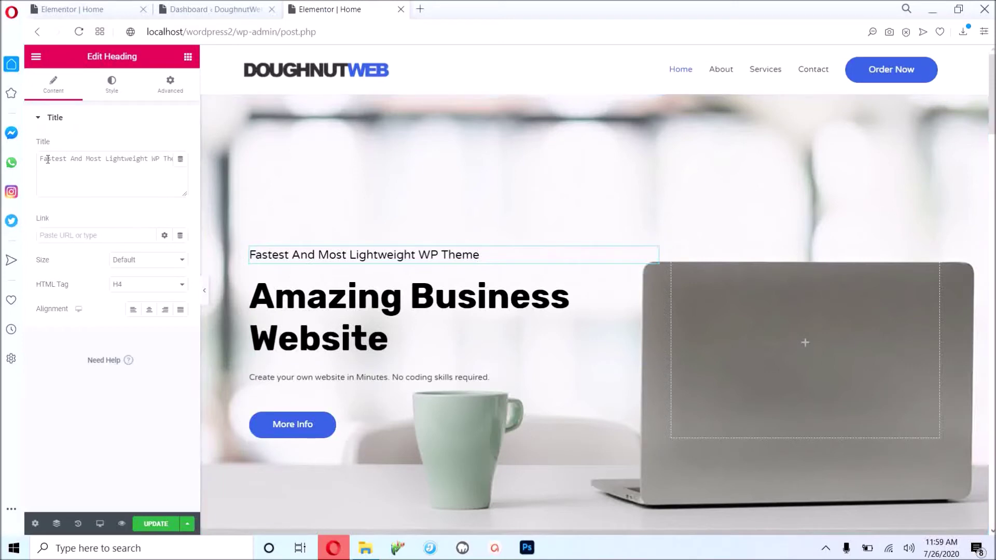
{"action": "left_click_drag", "start_coordinate": [40, 159], "coordinate": [183, 158]}
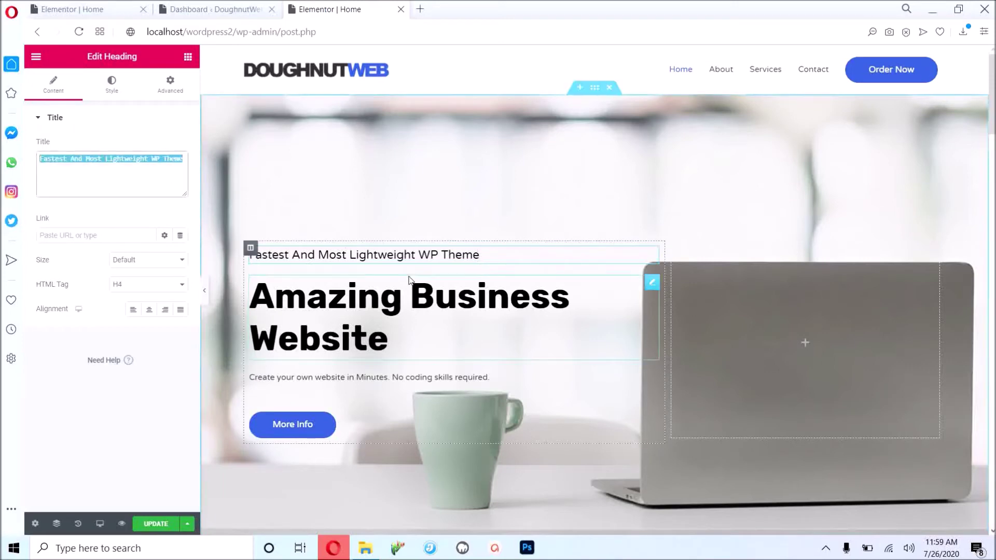
{"action": "left_click", "coordinate": [476, 256]}
{"action": "double_click", "coordinate": [289, 255]}
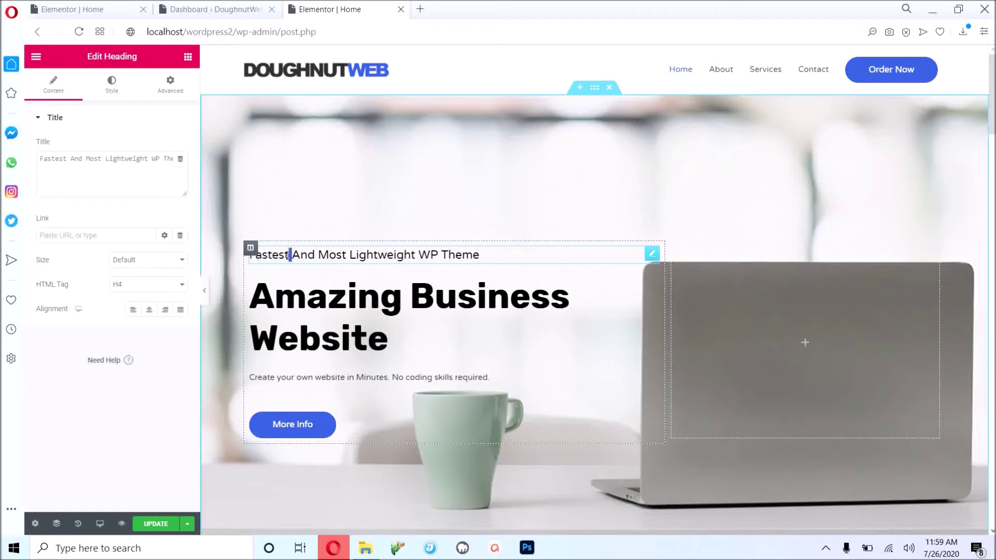
{"action": "triple_click", "coordinate": [288, 255]}
{"action": "type", "text": "Fdf"}
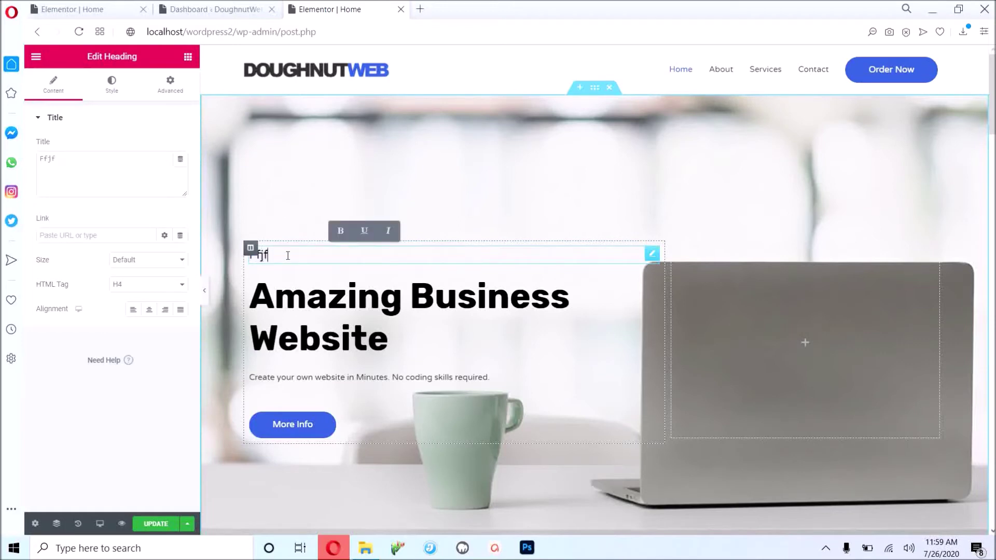
{"action": "key", "text": "ctrl+z"}
{"action": "key", "text": "ctrl+z"}
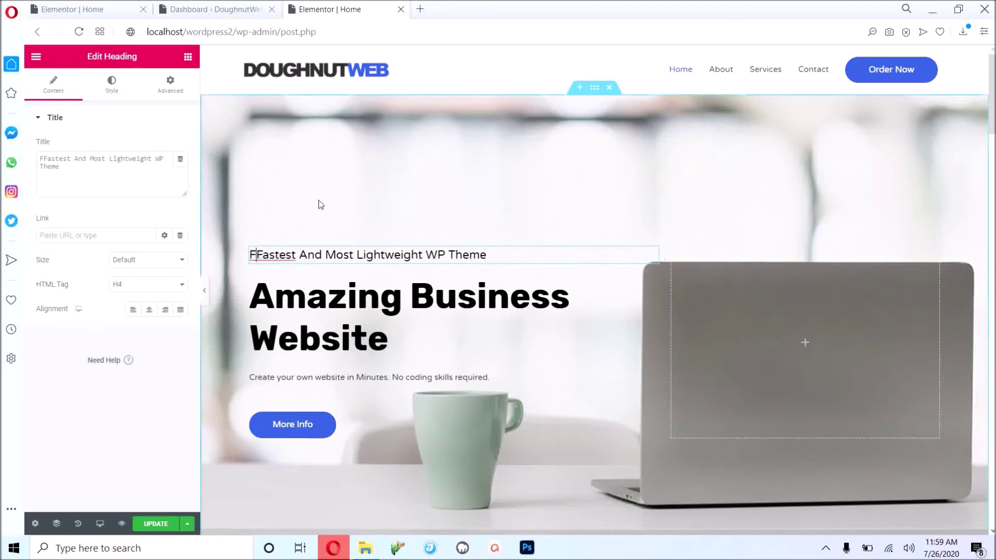
{"action": "key", "text": "BackSpace"}
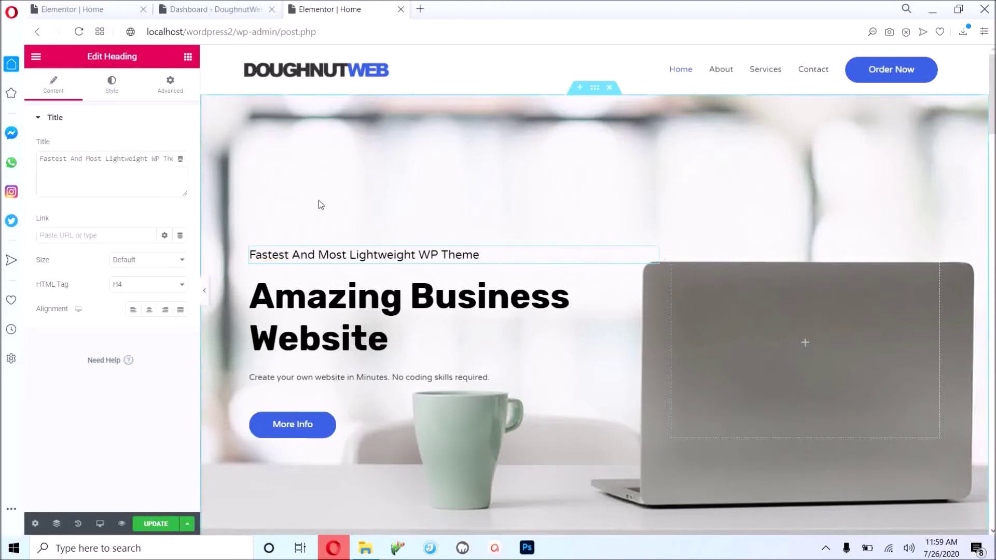
Open the hero description paragraph for editing and look at the actions available for its text widget.
{"action": "left_click", "coordinate": [397, 400]}
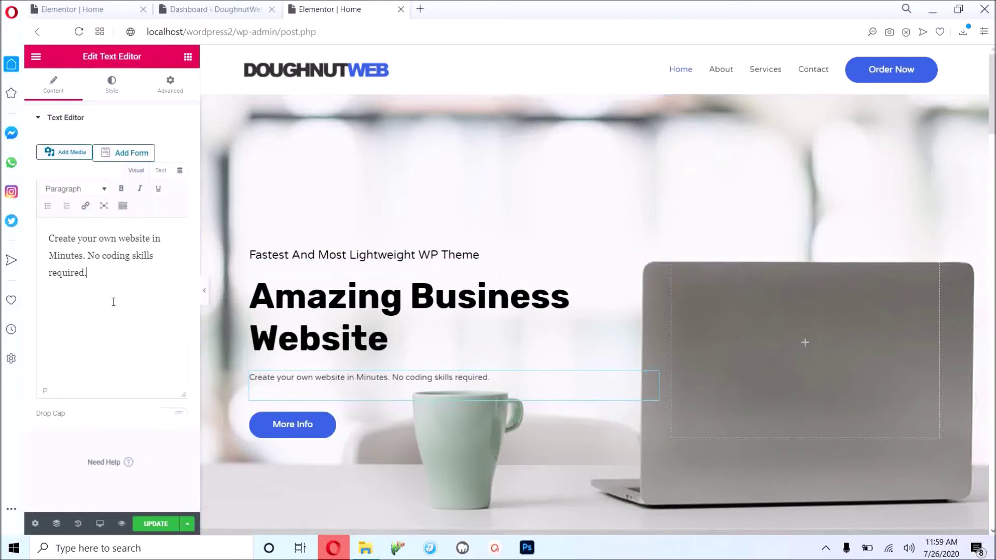
{"action": "triple_click", "coordinate": [143, 270]}
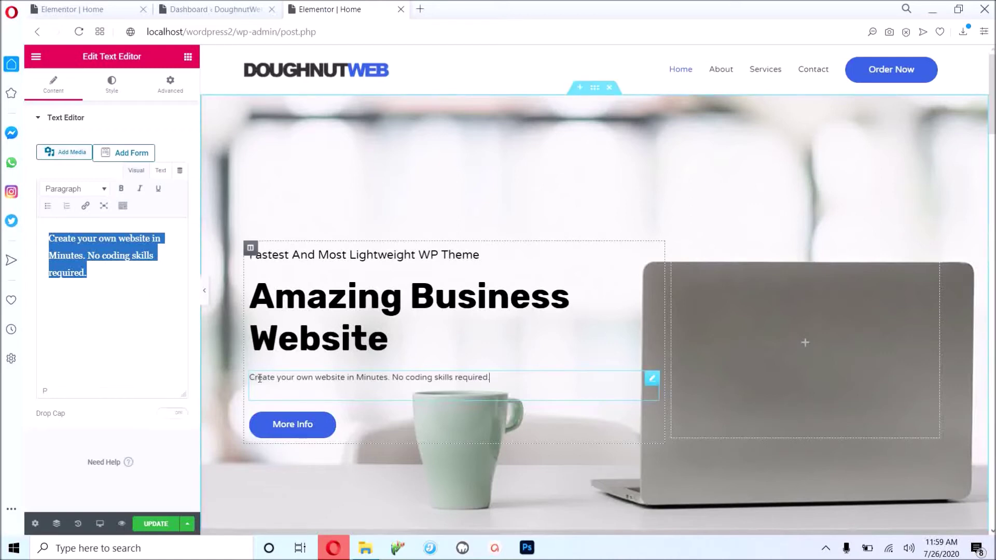
{"action": "right_click", "coordinate": [653, 379]}
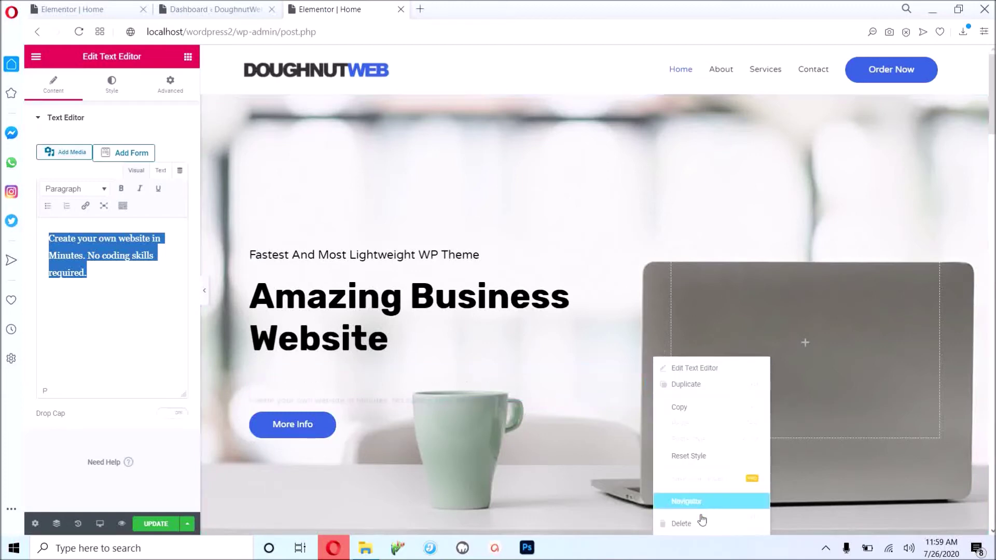
{"action": "left_click", "coordinate": [656, 166]}
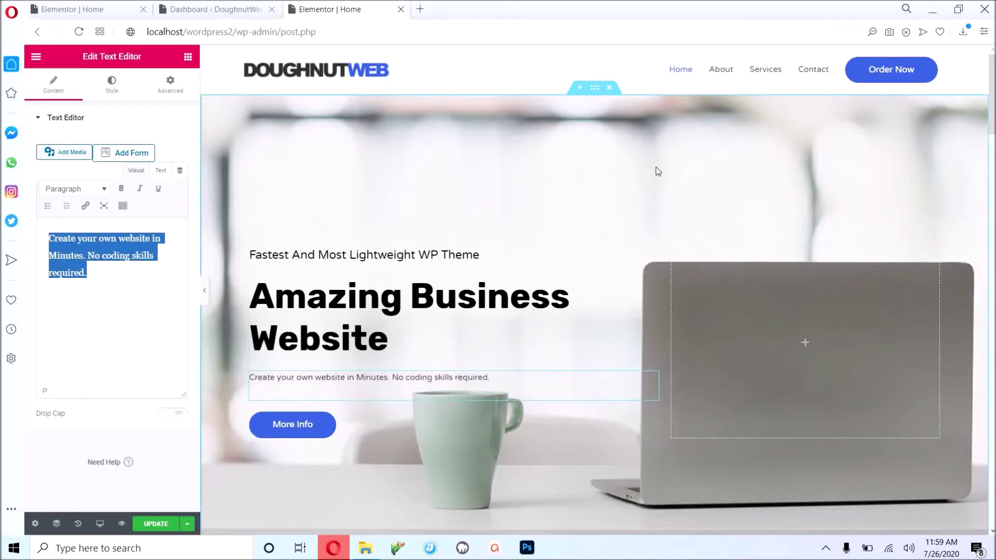
{"action": "left_click", "coordinate": [352, 430]}
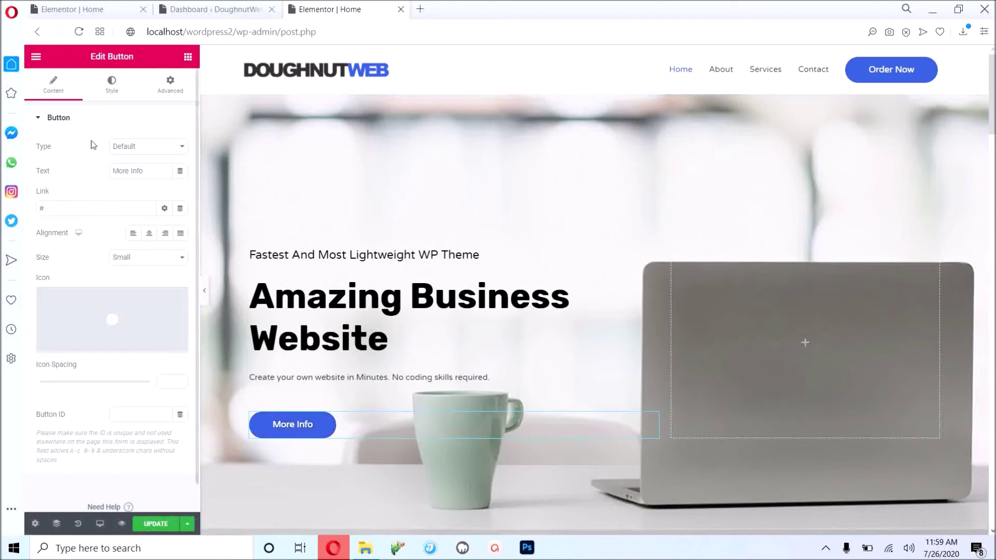
{"action": "left_click", "coordinate": [144, 149]}
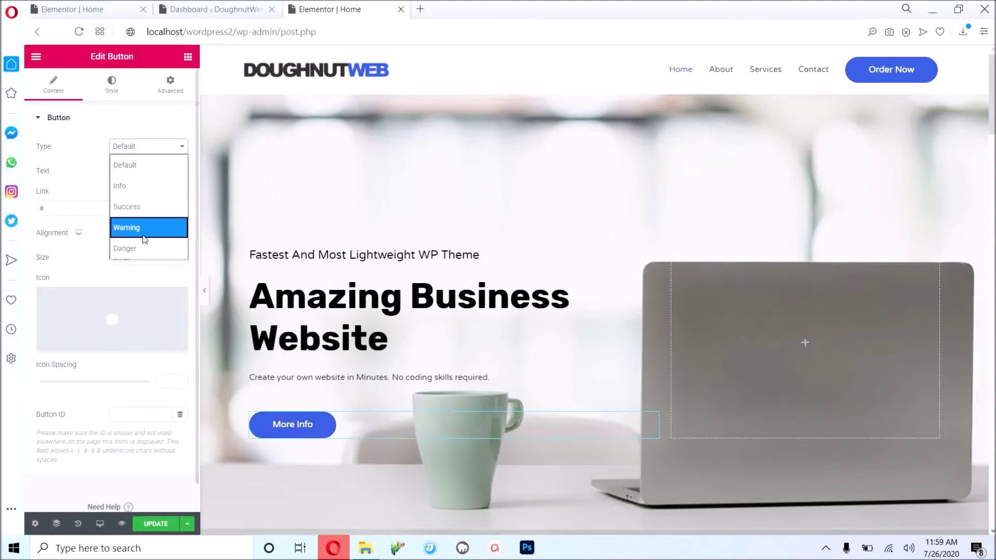
{"action": "left_click", "coordinate": [81, 148]}
{"action": "left_click", "coordinate": [94, 208]}
{"action": "key", "text": "ctrl+a"}
{"action": "type", "text": "https://dough"}
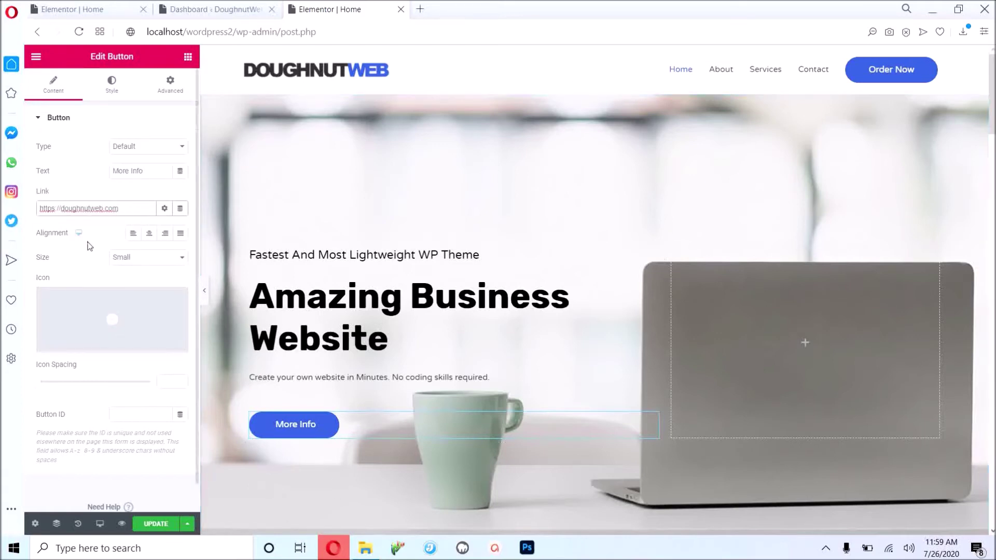
{"action": "scroll", "coordinate": [116, 319], "scroll_direction": "down", "scroll_amount": 1}
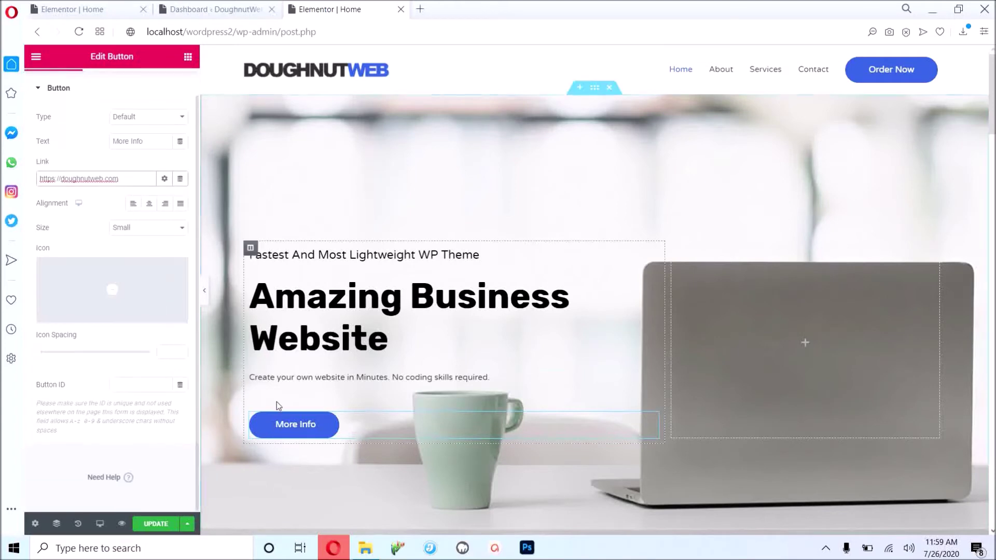
{"action": "left_click", "coordinate": [156, 525]}
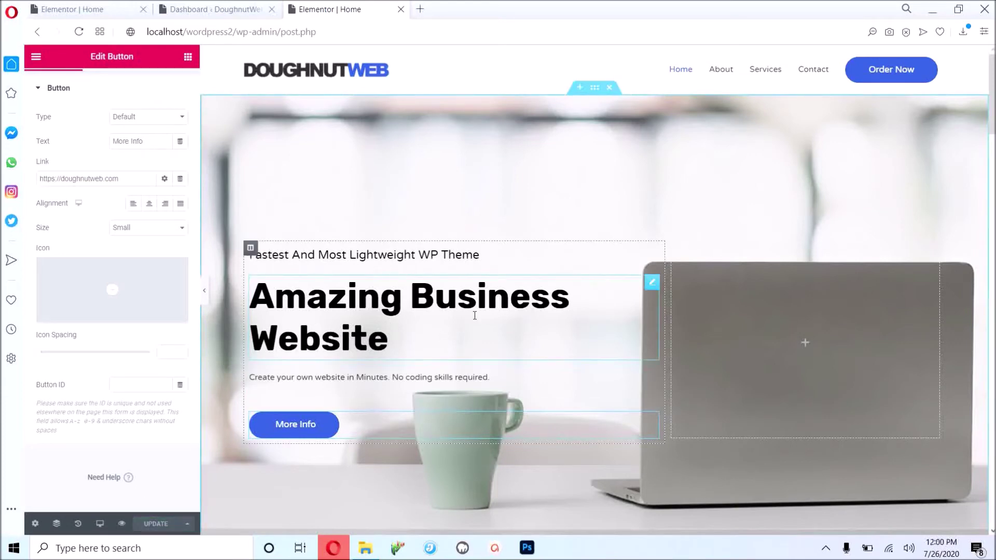
Replace the "How We Can Help You?" section heading with "Our Services".
{"action": "scroll", "coordinate": [475, 316], "scroll_direction": "down", "scroll_amount": 3}
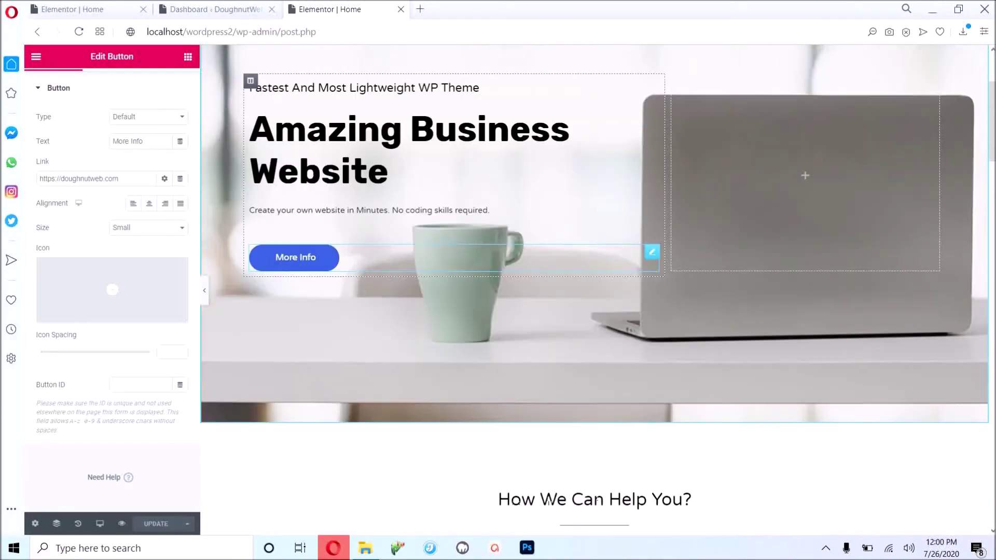
{"action": "scroll", "coordinate": [474, 315], "scroll_direction": "up", "scroll_amount": 3}
{"action": "scroll", "coordinate": [475, 315], "scroll_direction": "down", "scroll_amount": 5}
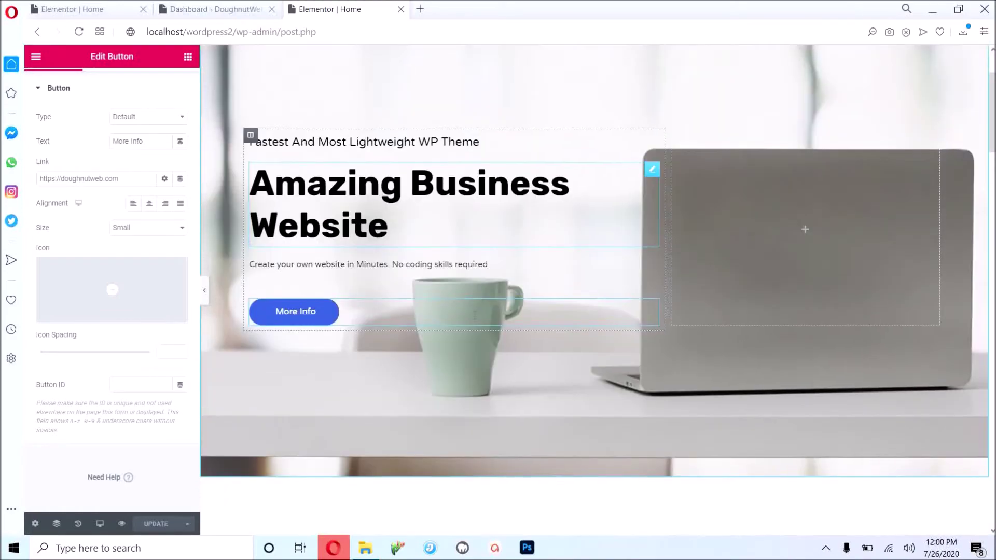
{"action": "scroll", "coordinate": [475, 315], "scroll_direction": "up", "scroll_amount": 2}
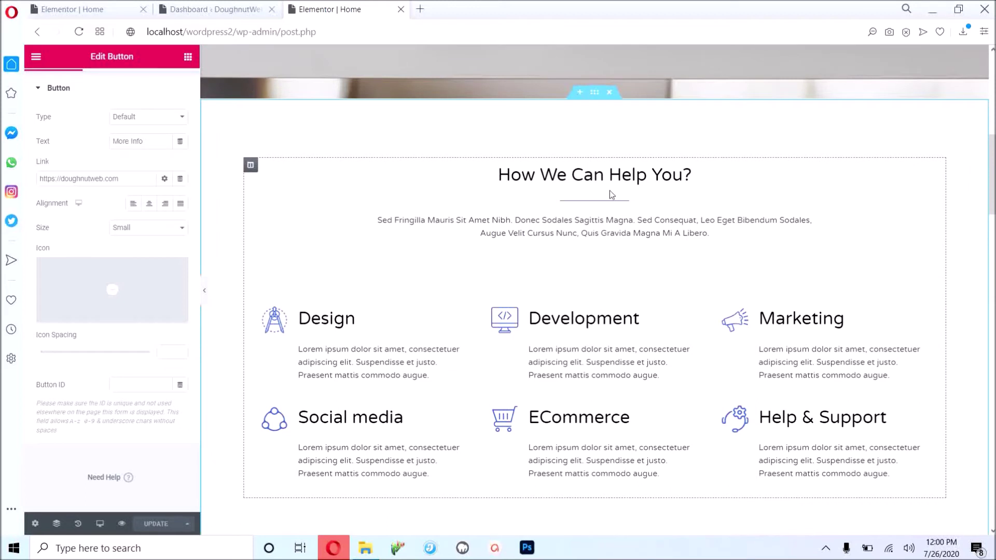
{"action": "left_click", "coordinate": [604, 176]}
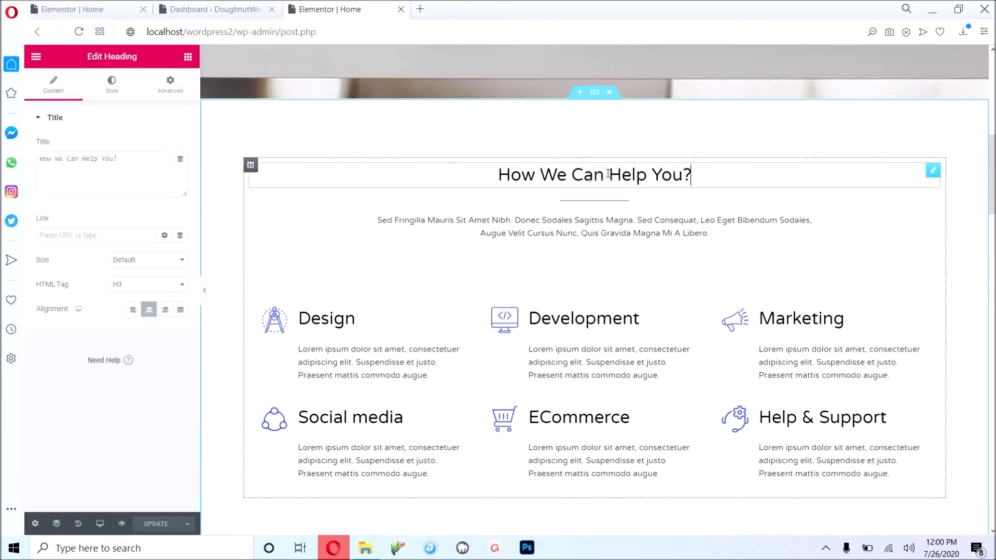
{"action": "left_click_drag", "start_coordinate": [744, 176], "coordinate": [422, 183]}
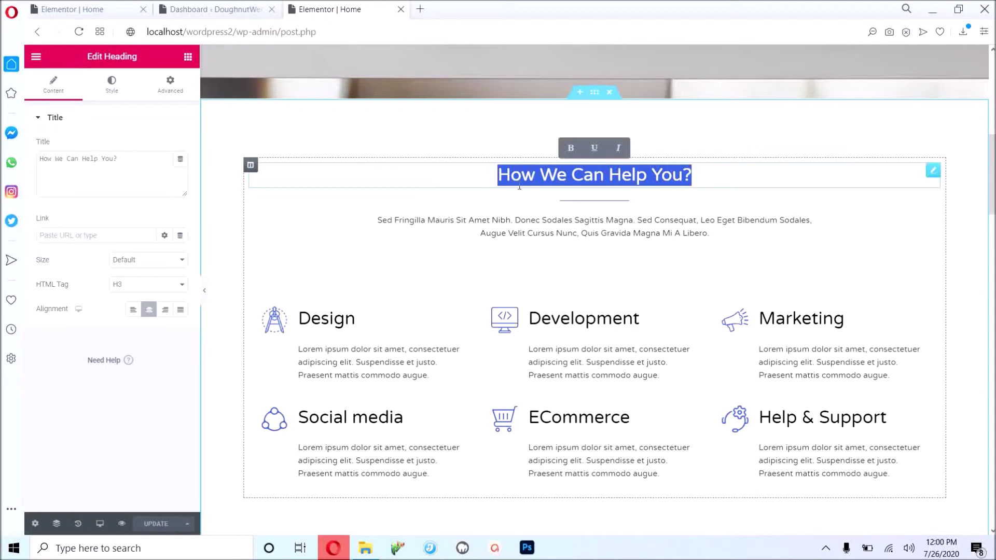
{"action": "type", "text": "Our Services"}
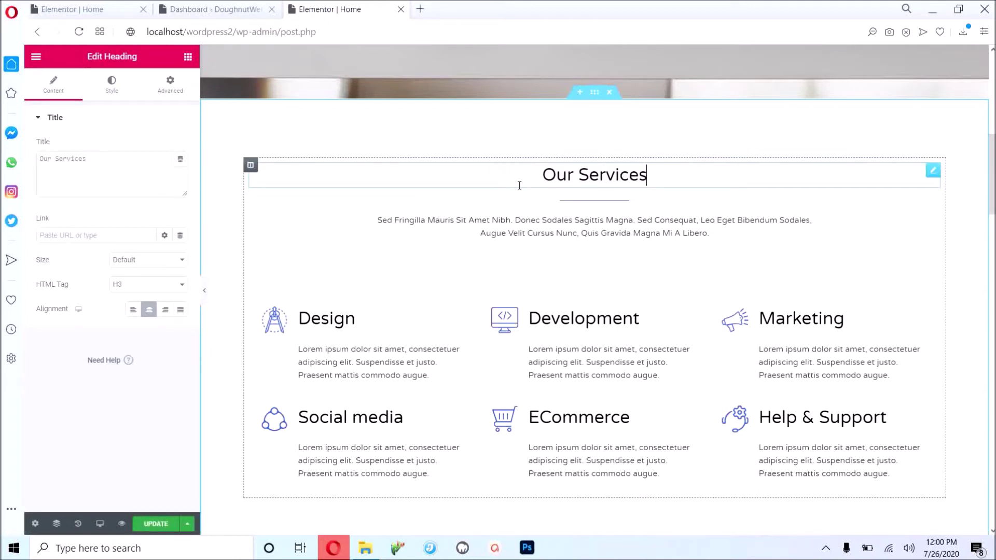
{"action": "left_click", "coordinate": [131, 155]}
{"action": "key", "text": "ctrl+a"}
{"action": "type", "text": "Our Services"}
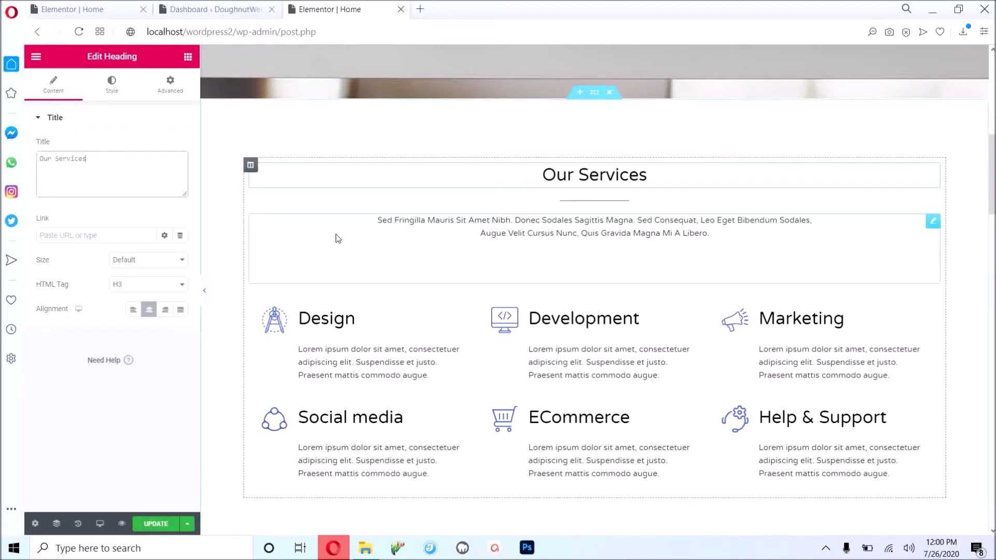
Replace the placeholder paragraph under "Our Services" with "We offer a wide variety of services. We can handle everything from front-end".
{"action": "left_click", "coordinate": [638, 227]}
{"action": "triple_click", "coordinate": [637, 228]}
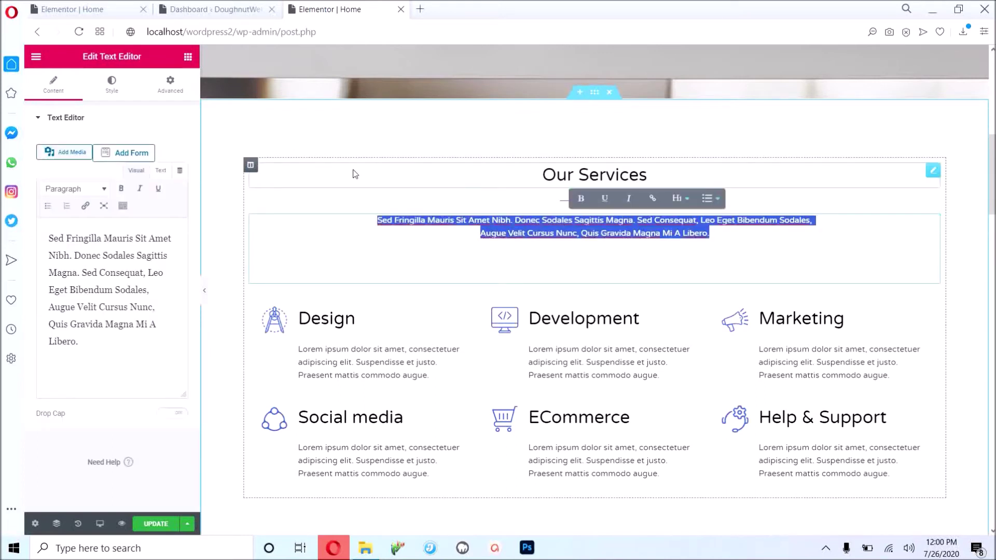
{"action": "type", "text": "We offer a wide v"}
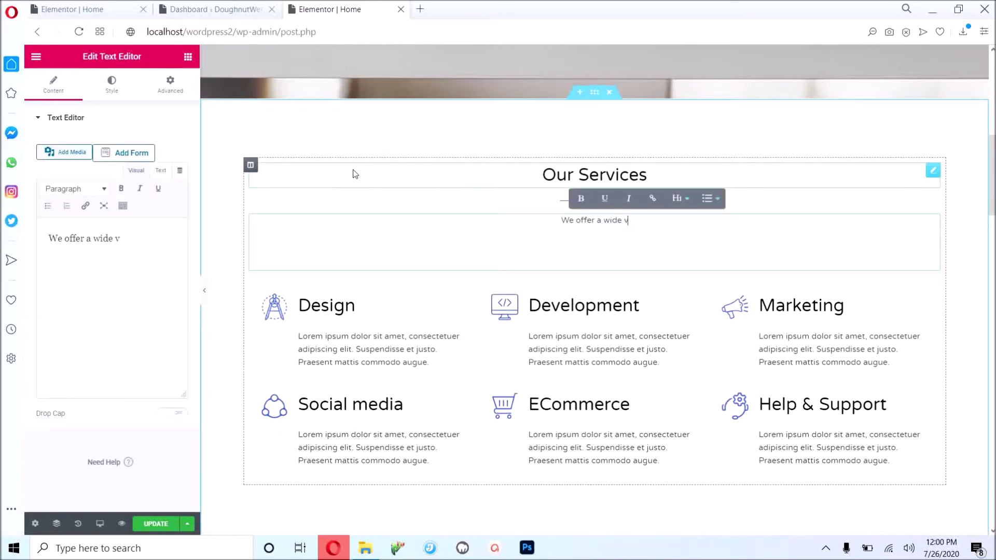
{"action": "type", "text": "ariety of serv"}
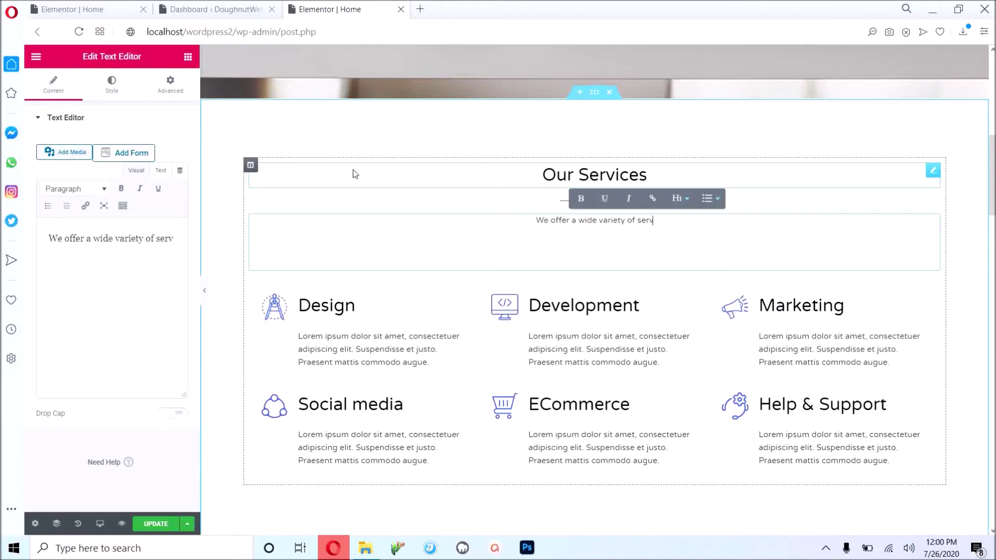
{"action": "type", "text": "ices. We can handle everything frorm"}
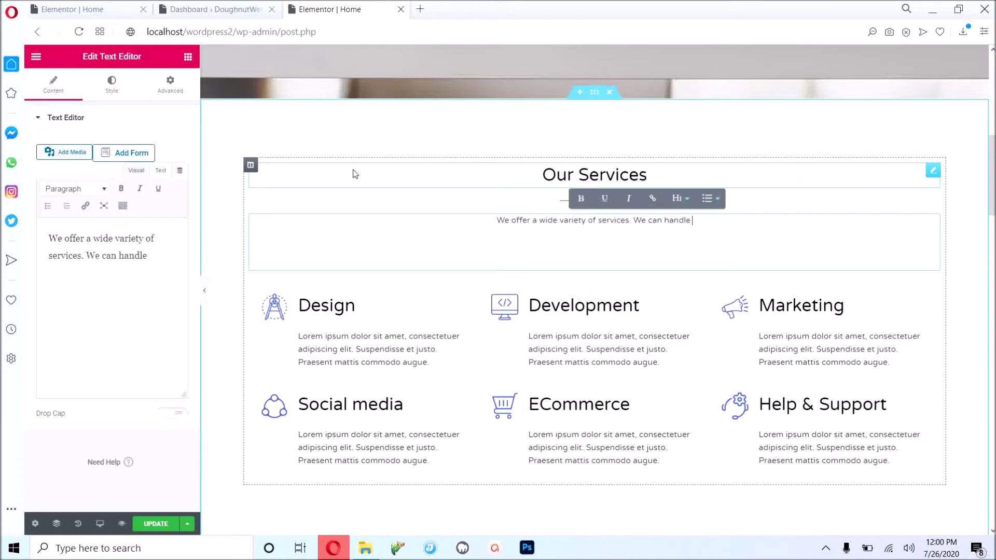
{"action": "key", "text": "BackSpace"}
{"action": "key", "text": "BackSpace"}
{"action": "type", "text": "f"}
{"action": "key", "text": "BackSpace"}
{"action": "key", "text": "BackSpace"}
{"action": "type", "text": "m front-end"}
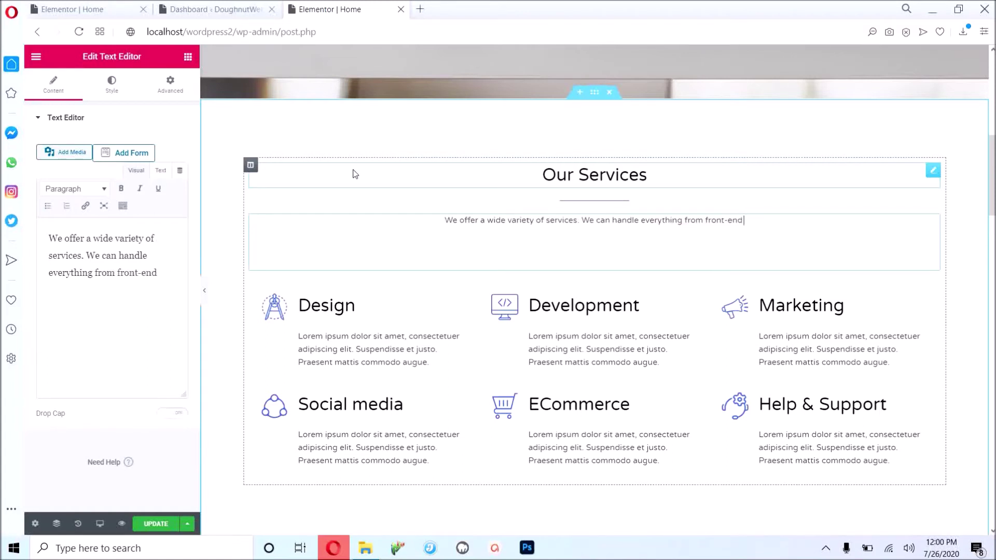
Continue the services paragraph with "web design to back end complex coding and graphic design. We can do it all for you over here".
{"action": "type", "text": " web design to back "}
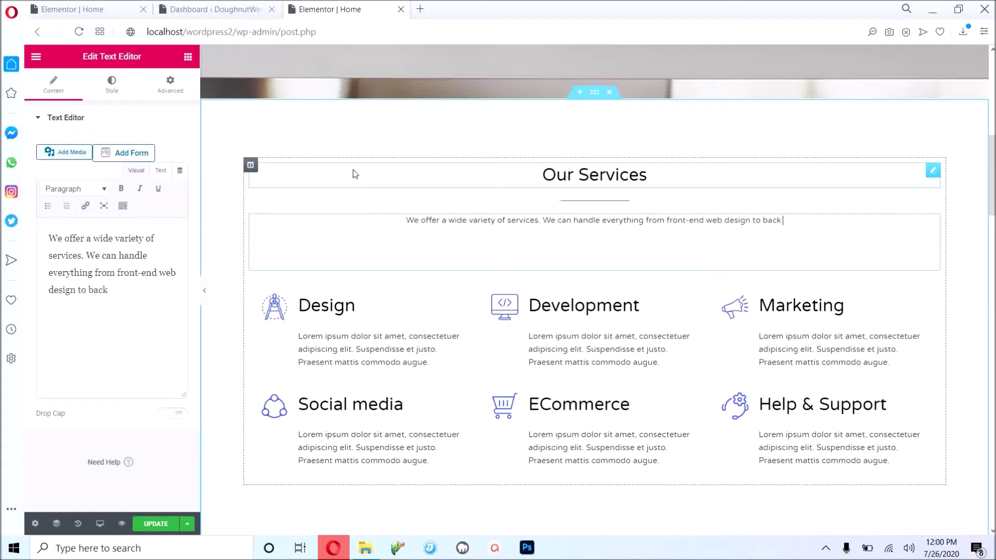
{"action": "type", "text": "end complex coding"}
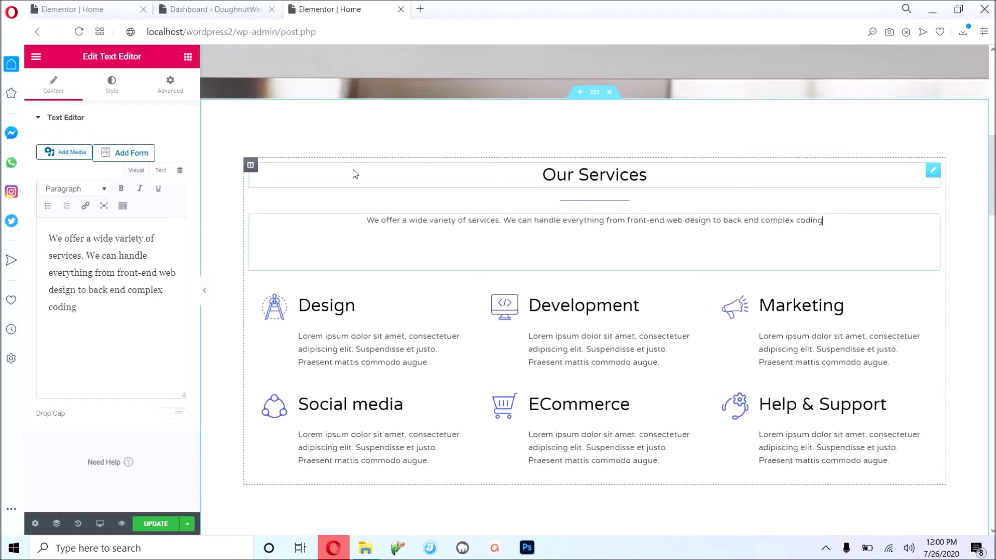
{"action": "type", "text": " and graphic desig"}
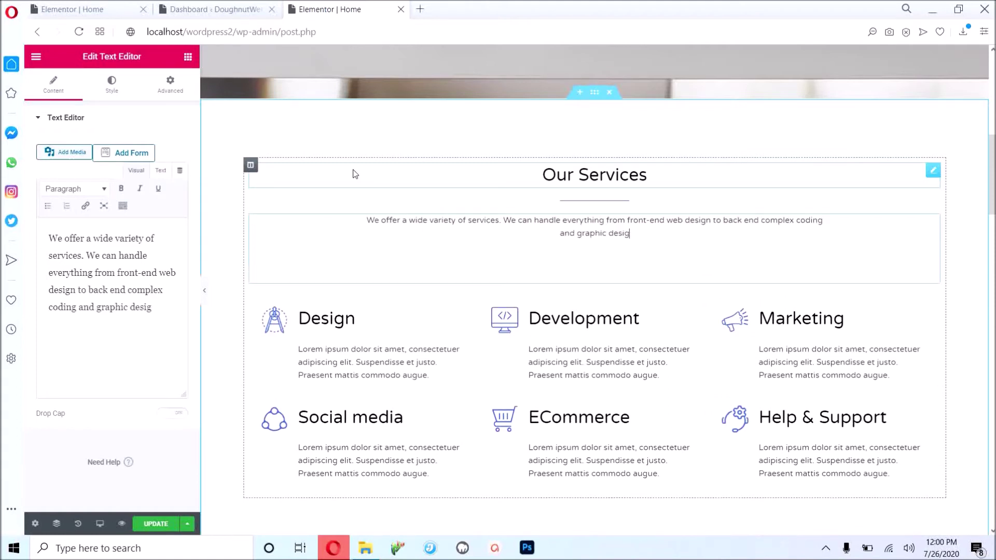
{"action": "type", "text": "n. We can do it a"}
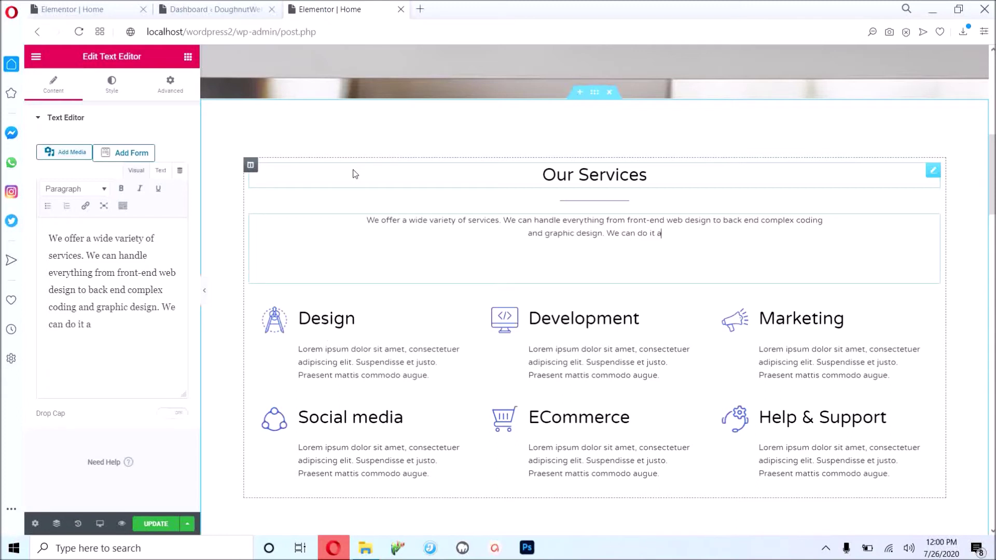
{"action": "type", "text": "ll for you over here"}
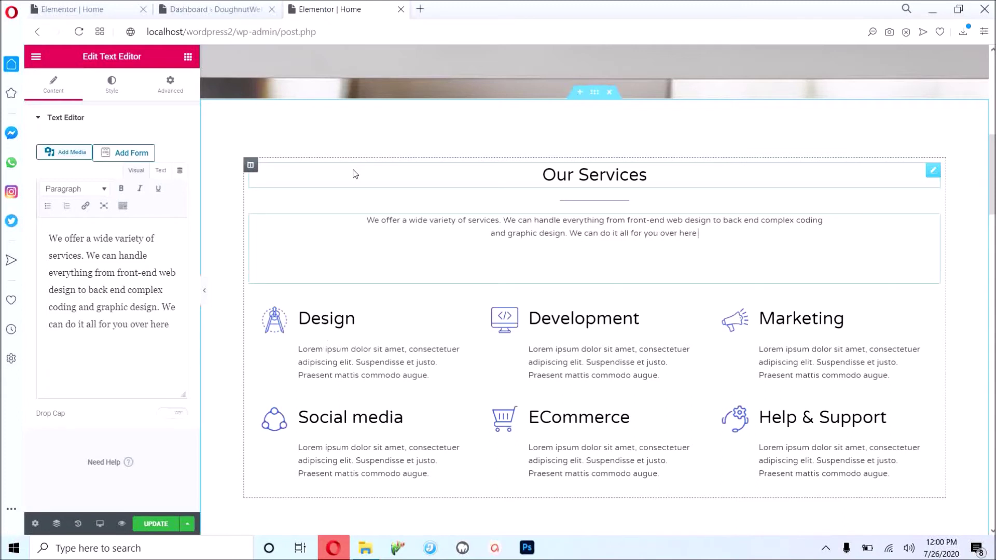
Complete the Our Services intro paragraph by adding " at DoughnutWeb!" after "We can do it all for you over here".
{"action": "type", "text": " at DoughnutWeb!"}
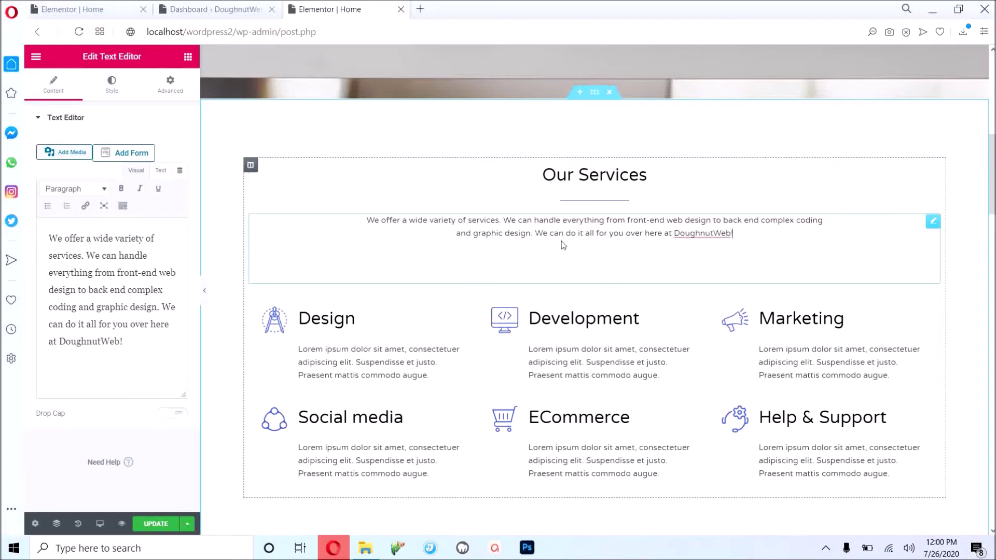
Replace the Design service box's icon with the megaphone image marketing-1-1-1.png from the media library.
{"action": "scroll", "coordinate": [434, 321], "scroll_direction": "down", "scroll_amount": 1}
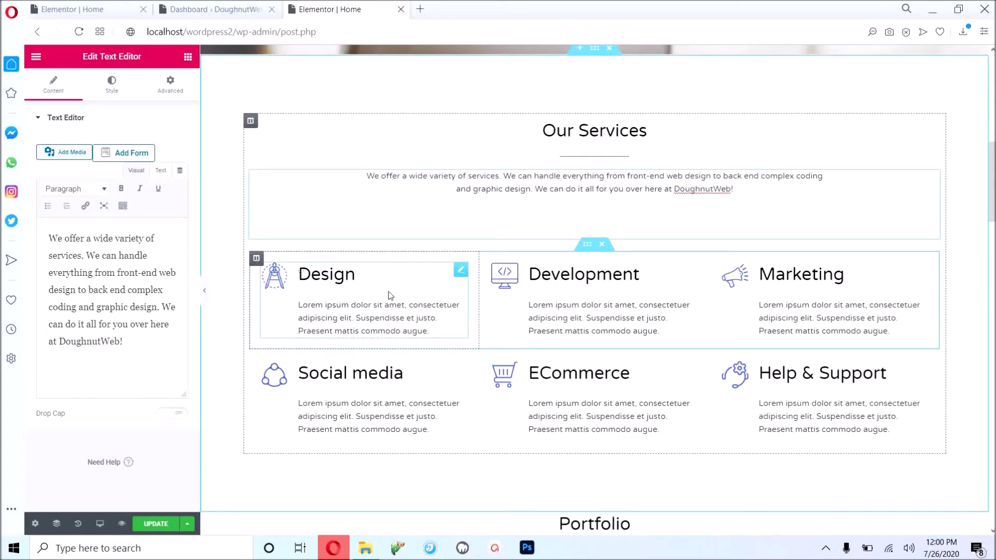
{"action": "left_click", "coordinate": [342, 280]}
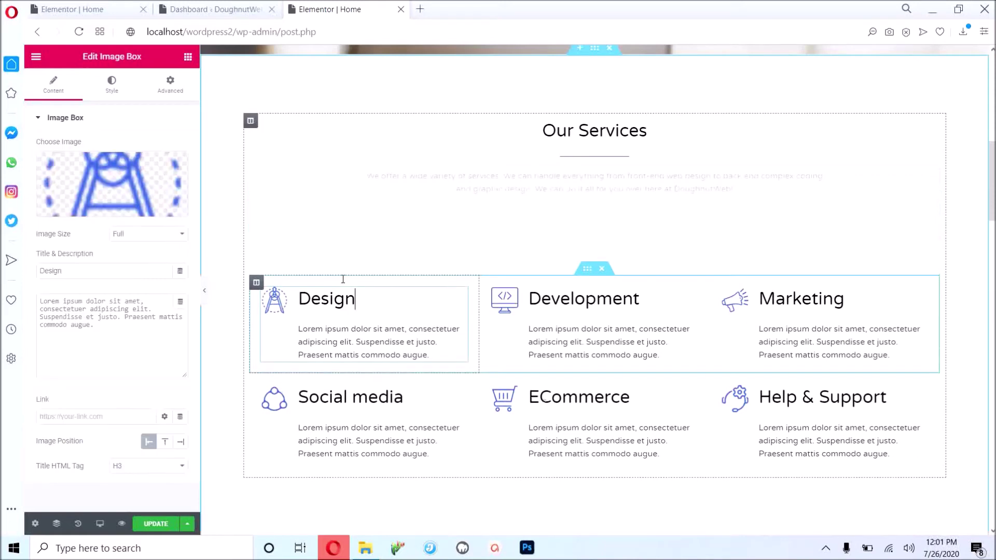
{"action": "left_click_drag", "start_coordinate": [342, 283], "coordinate": [342, 282]}
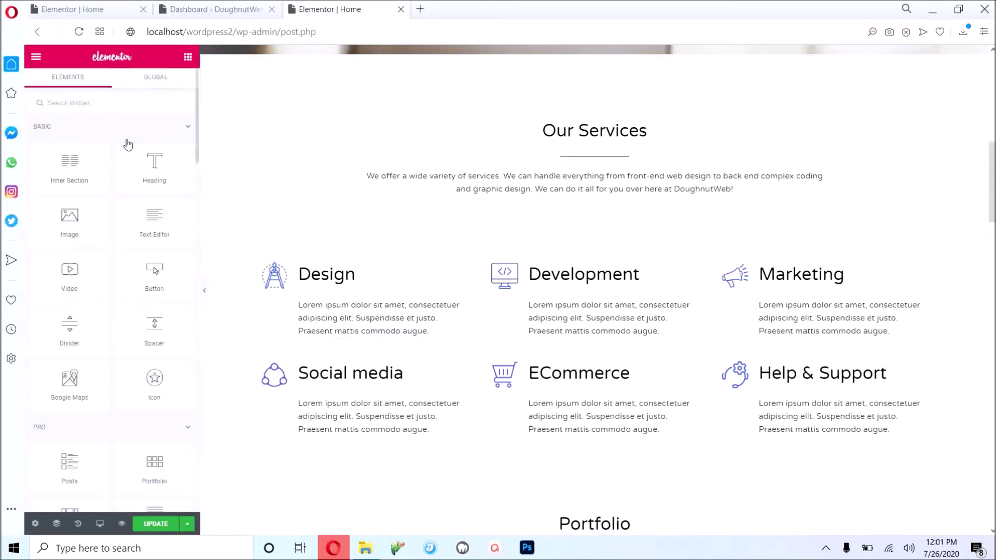
{"action": "left_click", "coordinate": [379, 291]}
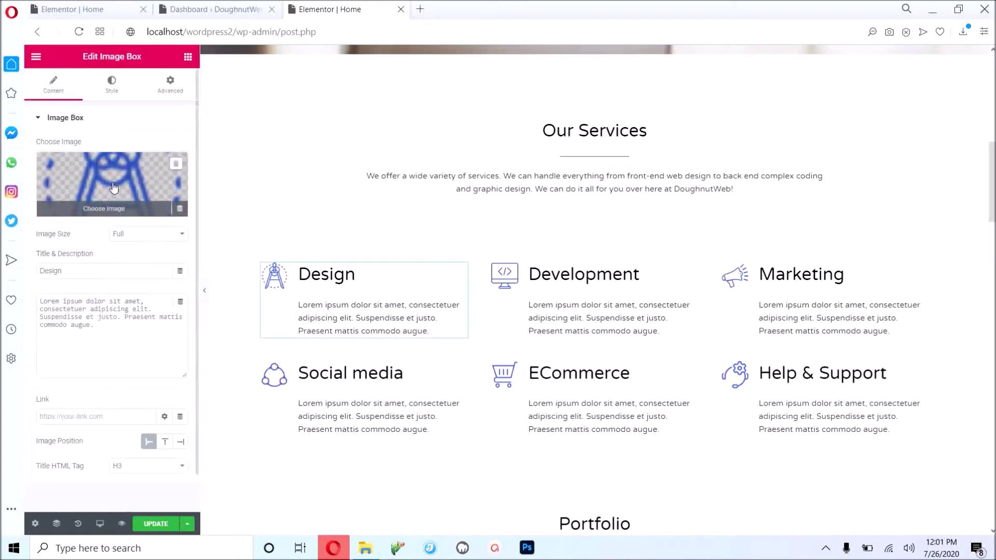
{"action": "left_click", "coordinate": [137, 215]}
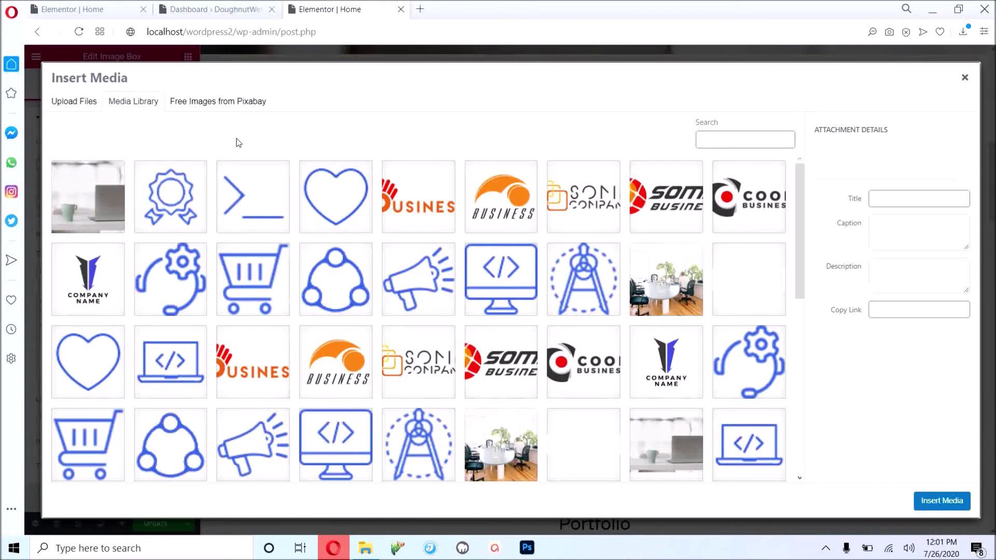
{"action": "left_click", "coordinate": [415, 306]}
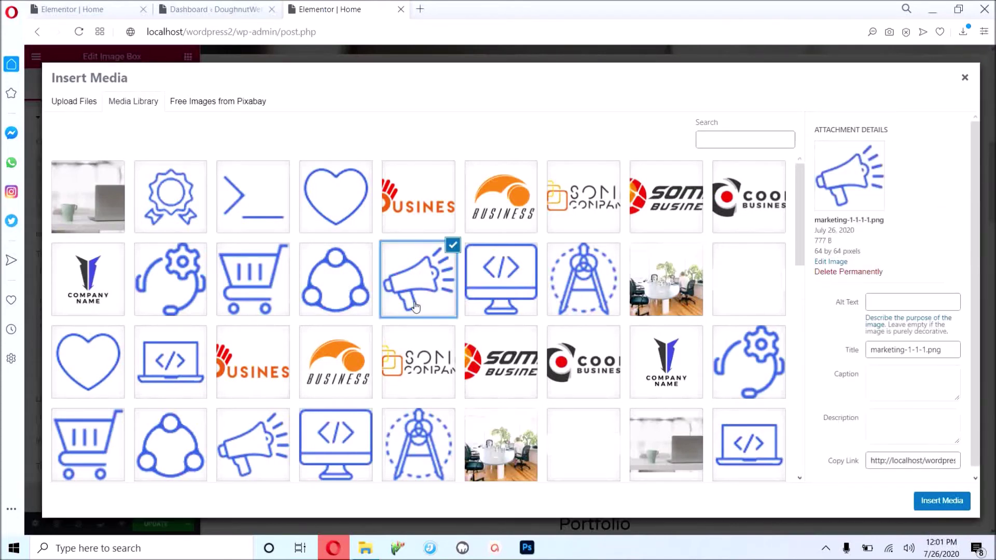
{"action": "left_click", "coordinate": [938, 501]}
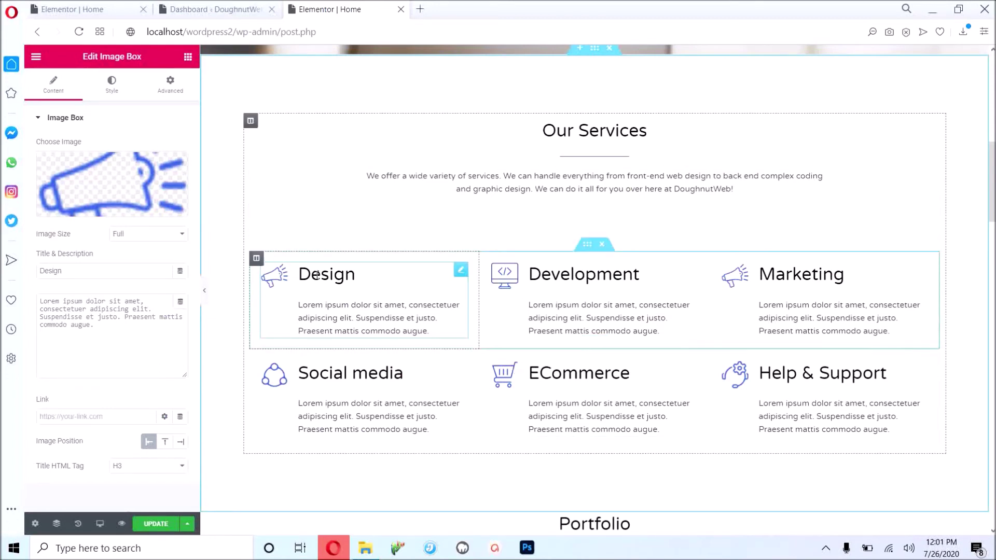
Try replacing the Design box's placeholder description with text starting "We love to design", and undo that edit.
{"action": "left_click_drag", "start_coordinate": [116, 270], "coordinate": [4, 275]}
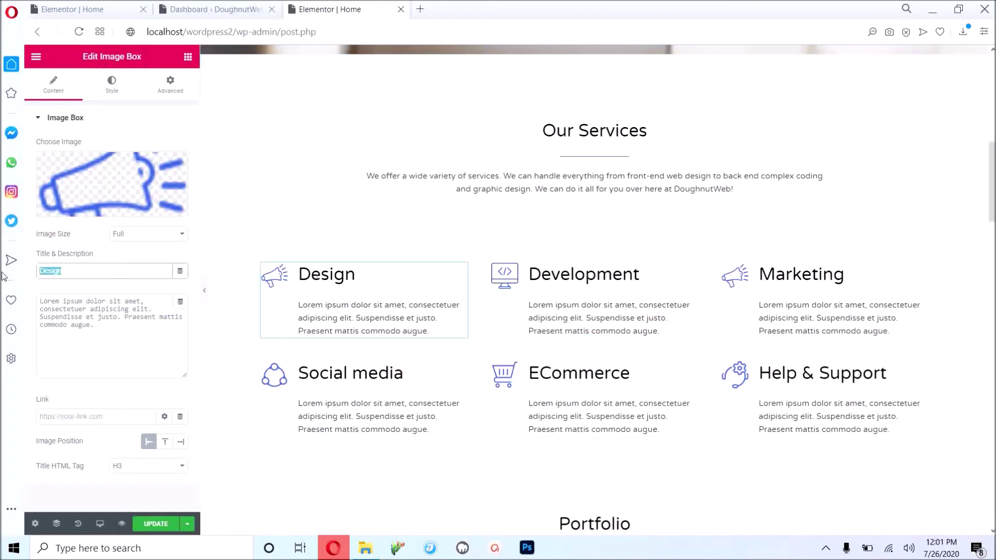
{"action": "left_click", "coordinate": [332, 274]}
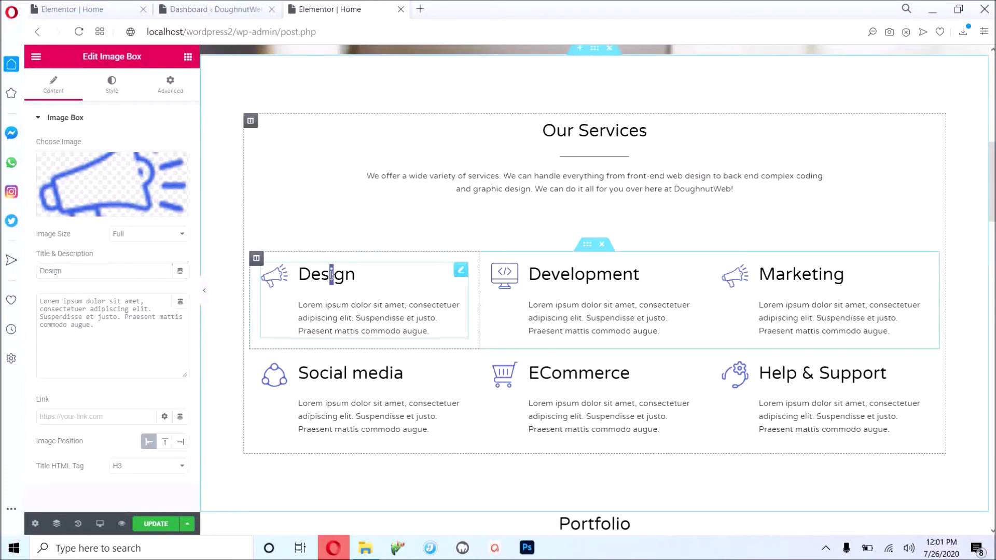
{"action": "left_click_drag", "start_coordinate": [332, 274], "coordinate": [287, 276]}
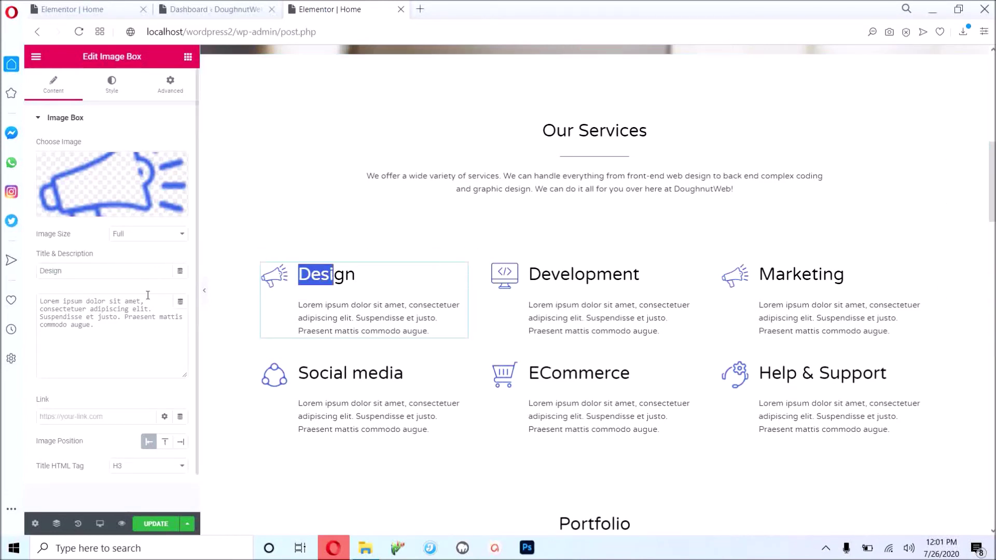
{"action": "left_click", "coordinate": [126, 339]}
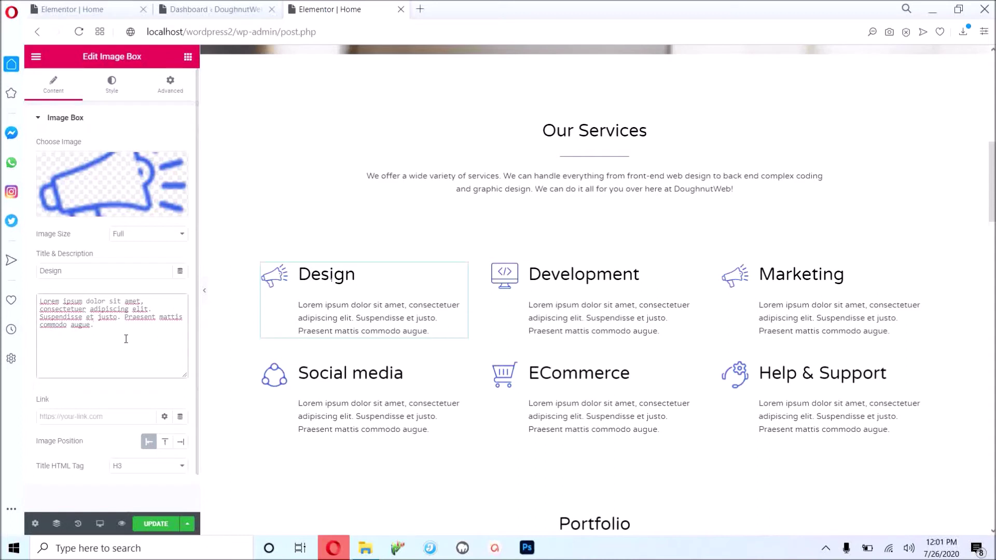
{"action": "key", "text": "ctrl+a"}
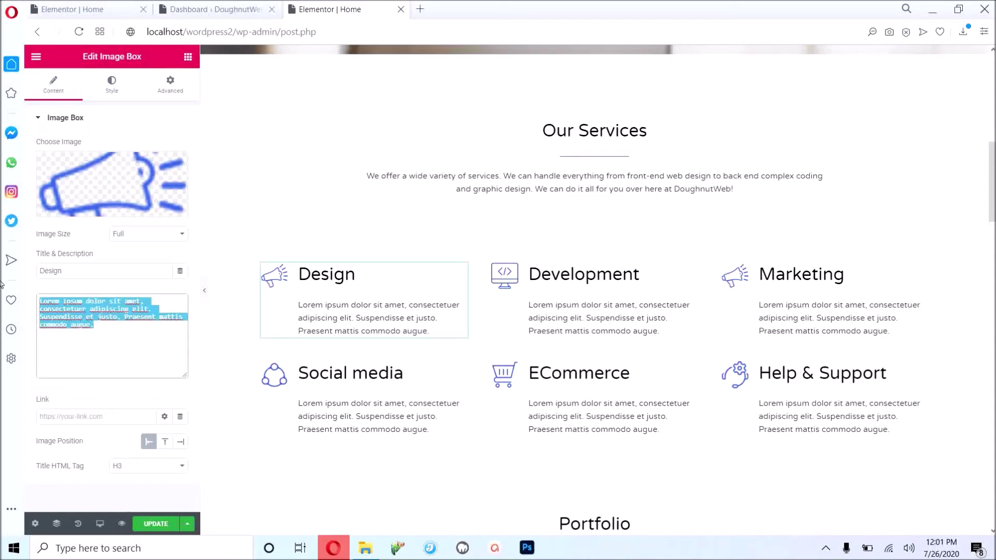
{"action": "type", "text": "We love to design thing"}
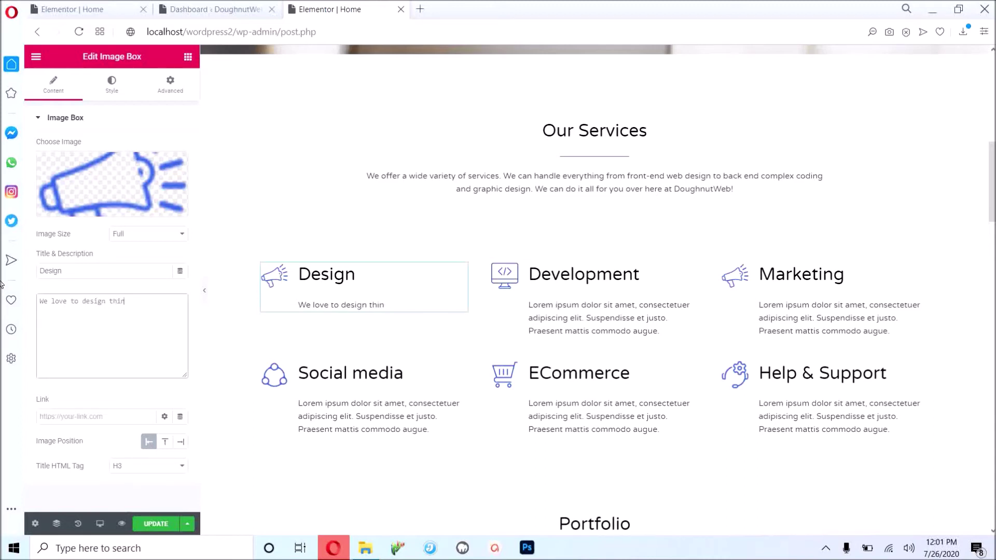
{"action": "key", "text": "BackSpace"}
{"action": "key", "text": "BackSpace"}
{"action": "key", "text": "ctrl+z"}
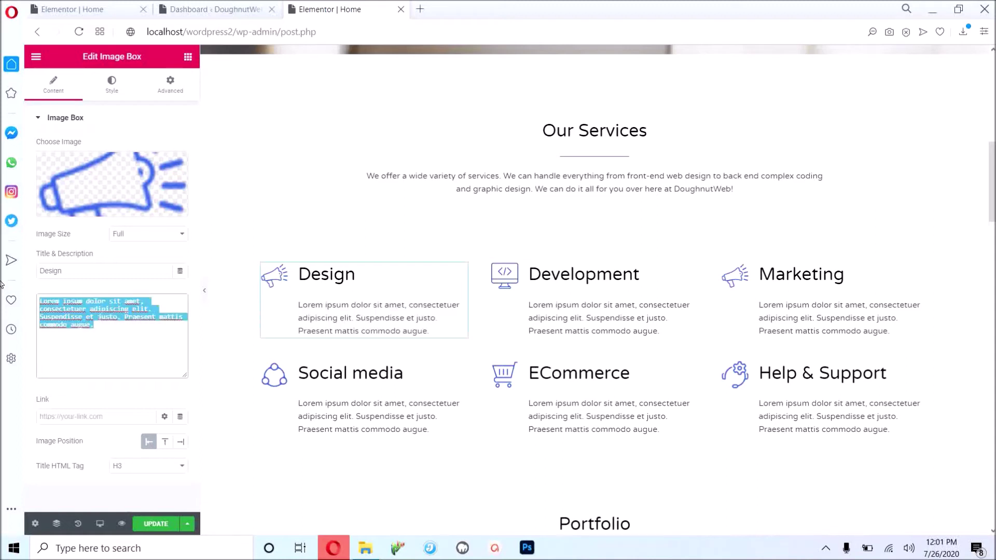
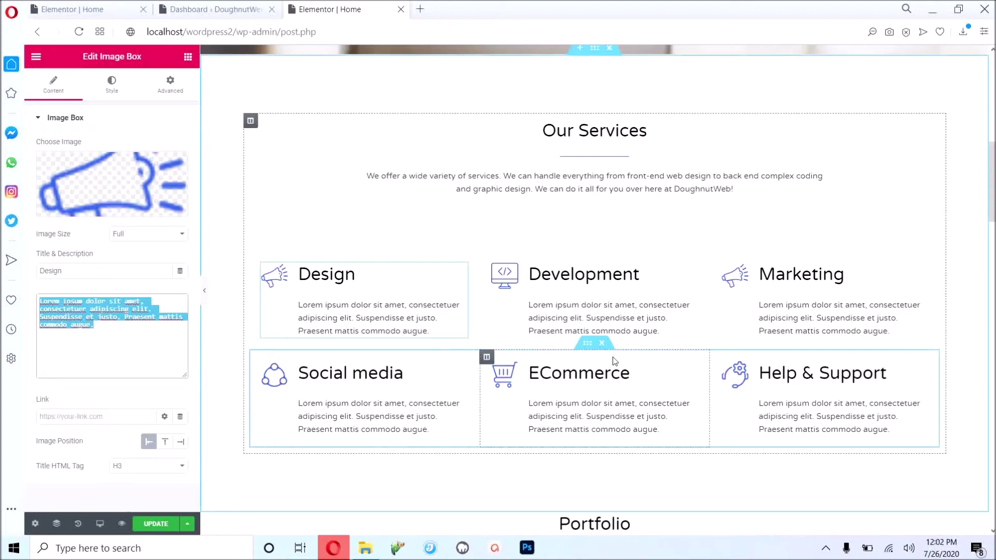
{"action": "scroll", "coordinate": [612, 357], "scroll_direction": "down", "scroll_amount": 5}
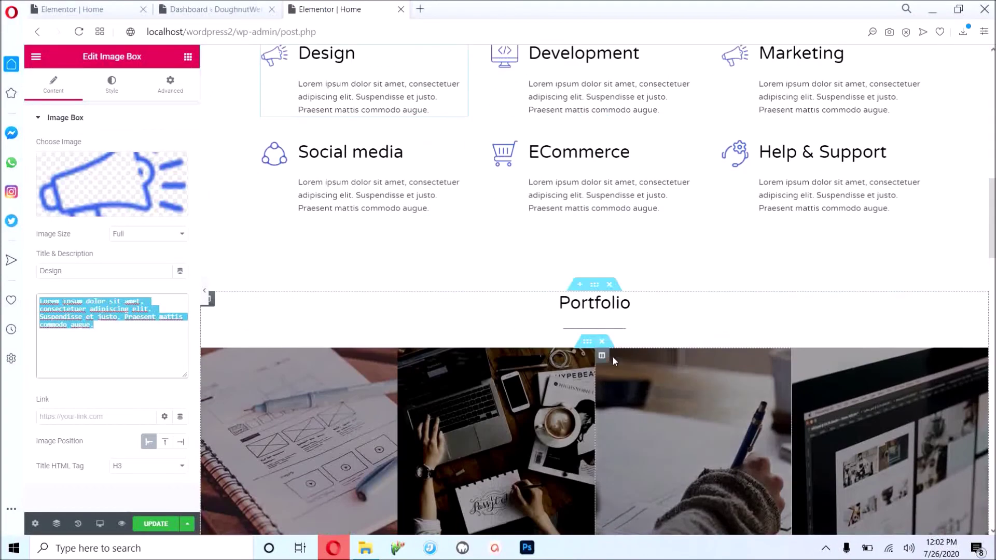
{"action": "scroll", "coordinate": [612, 357], "scroll_direction": "up", "scroll_amount": 5}
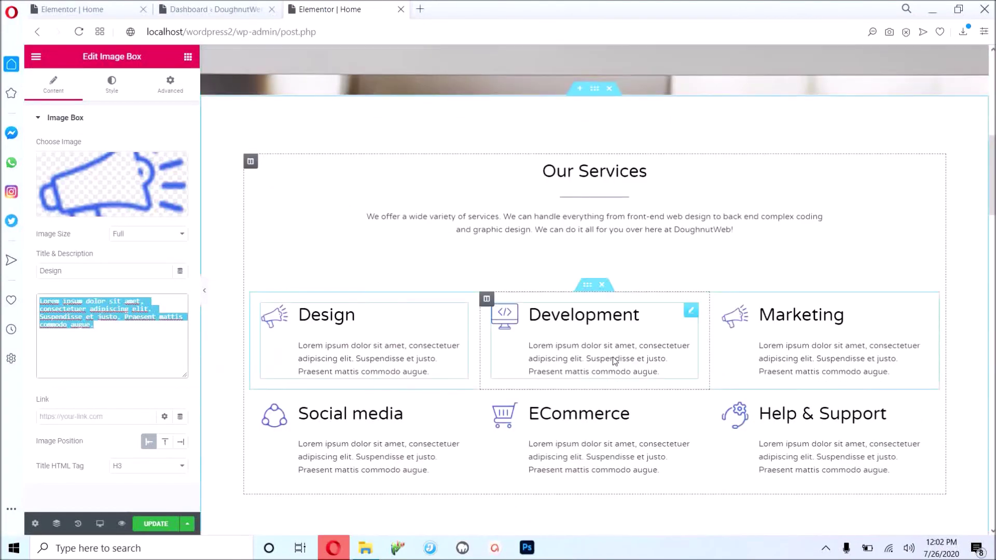
{"action": "right_click", "coordinate": [255, 166]}
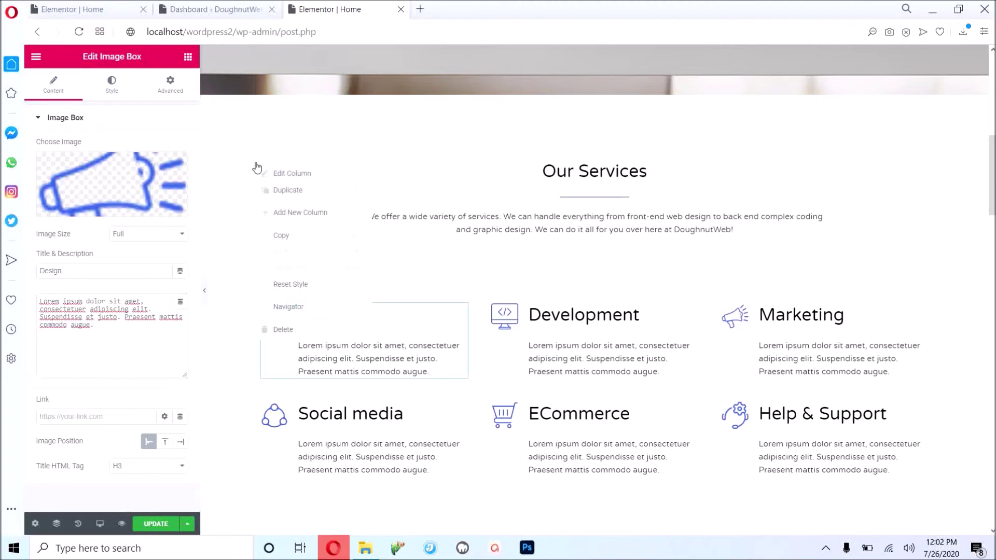
{"action": "left_click", "coordinate": [868, 116]}
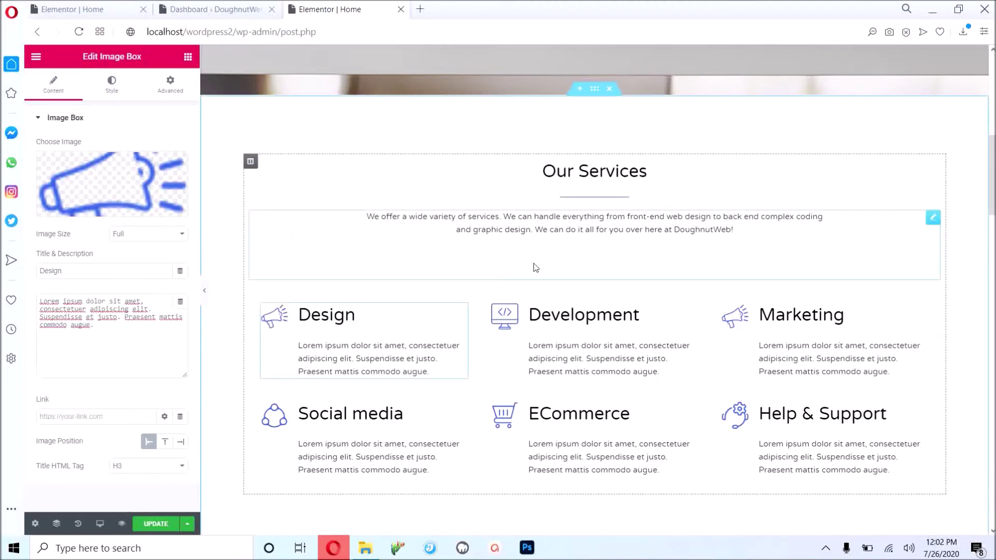
Delete the Portfolio section's column together with its heading, divider and four images.
{"action": "scroll", "coordinate": [535, 267], "scroll_direction": "down", "scroll_amount": 3}
{"action": "scroll", "coordinate": [535, 268], "scroll_direction": "down", "scroll_amount": 3}
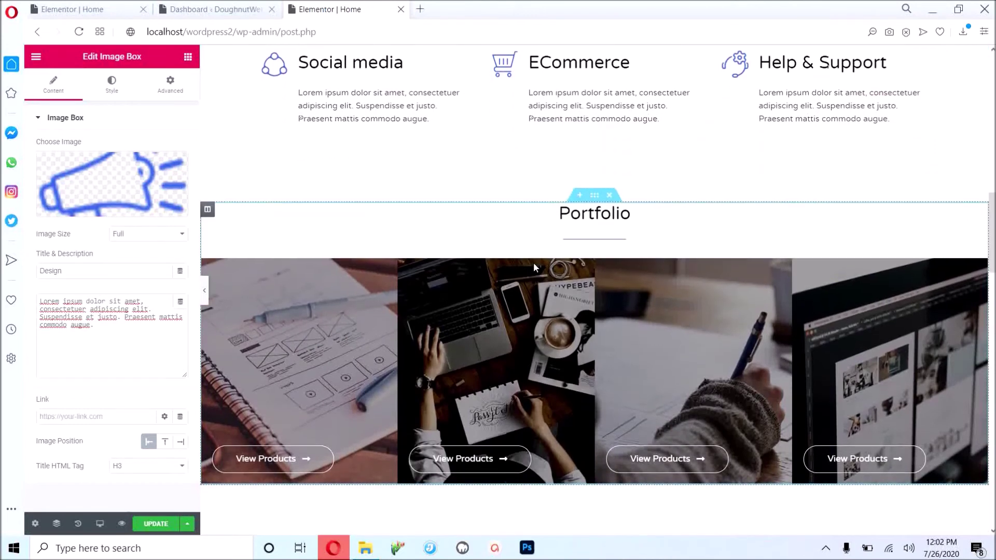
{"action": "scroll", "coordinate": [535, 268], "scroll_direction": "down", "scroll_amount": 1}
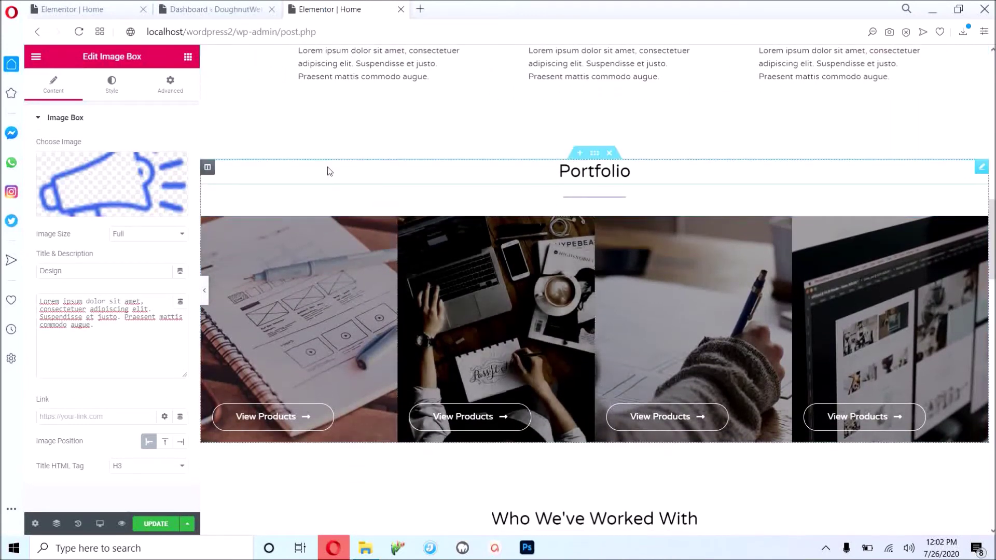
{"action": "right_click", "coordinate": [207, 168]}
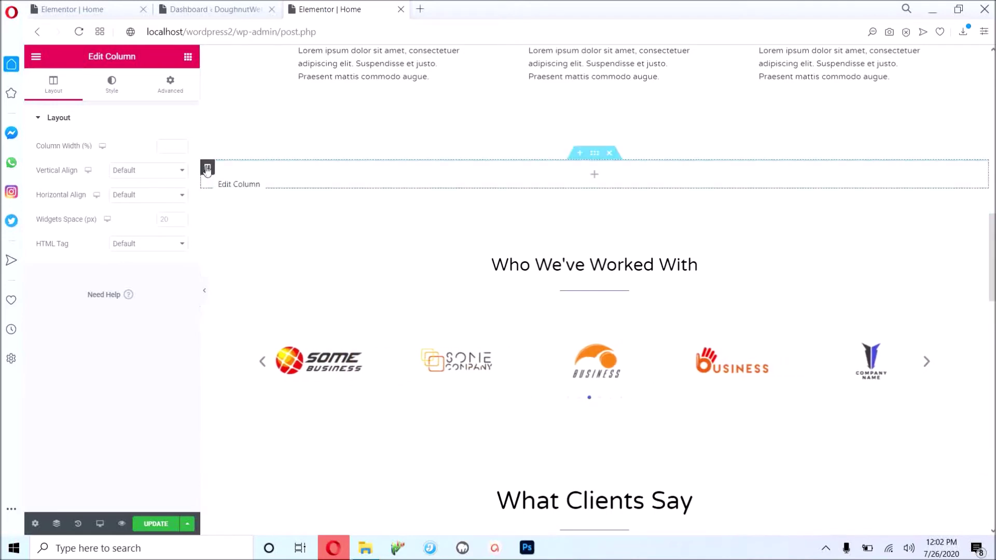
{"action": "right_click", "coordinate": [207, 170]}
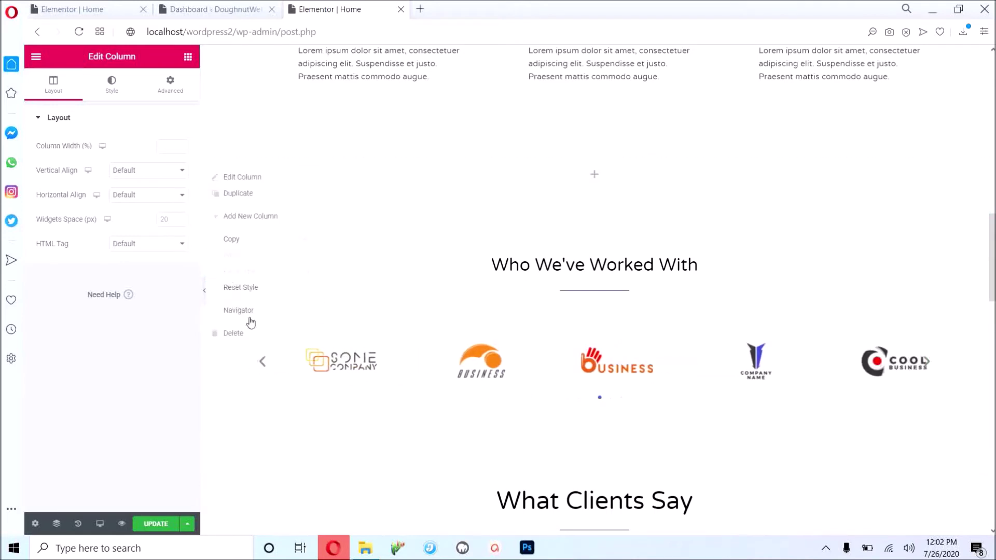
{"action": "left_click", "coordinate": [255, 334]}
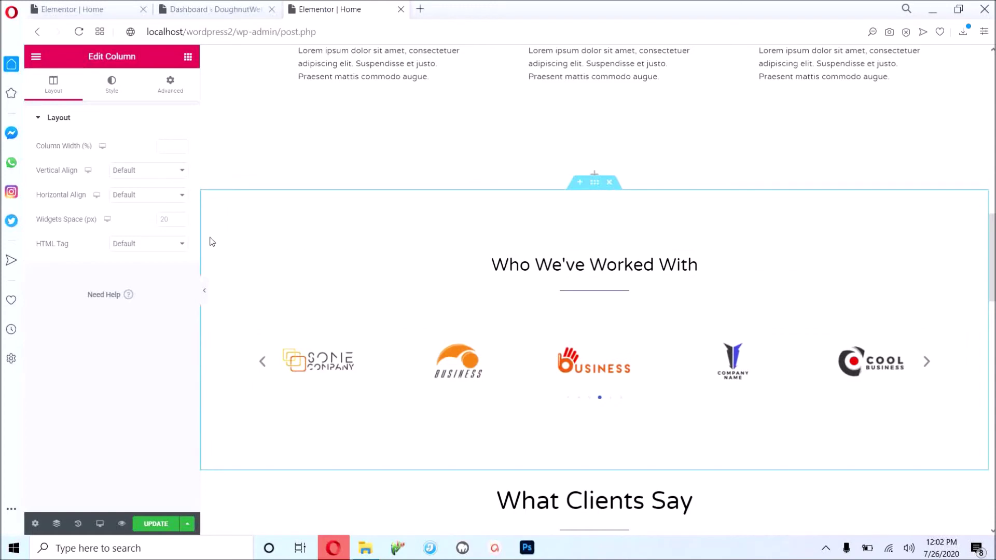
Delete the Who We've Worked With section and the empty section above What Clients Say.
{"action": "left_click", "coordinate": [610, 182]}
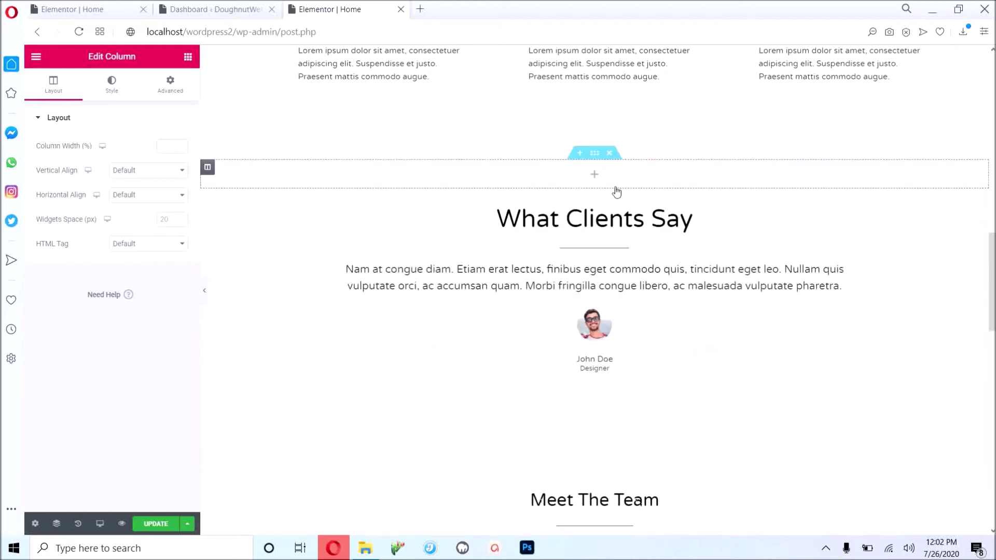
{"action": "scroll", "coordinate": [590, 324], "scroll_direction": "up", "scroll_amount": 3}
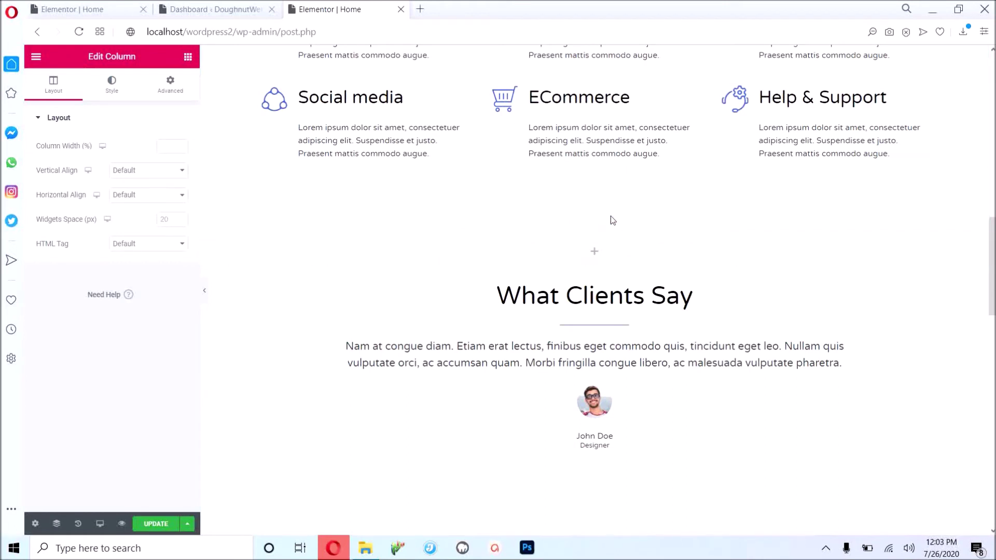
{"action": "left_click", "coordinate": [610, 231]}
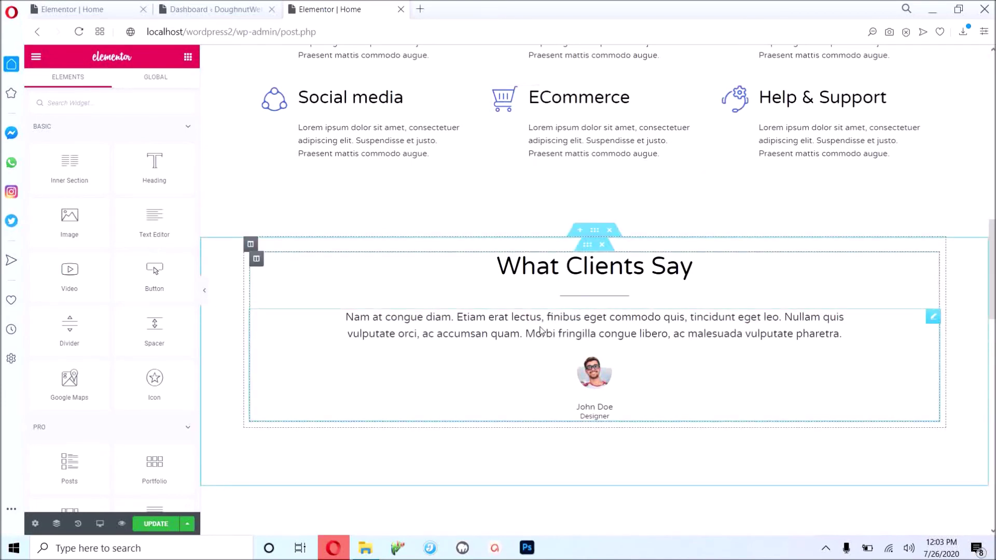
Check the remaining sections down to the footer and update the Home page with the changes.
{"action": "scroll", "coordinate": [542, 331], "scroll_direction": "down", "scroll_amount": 10}
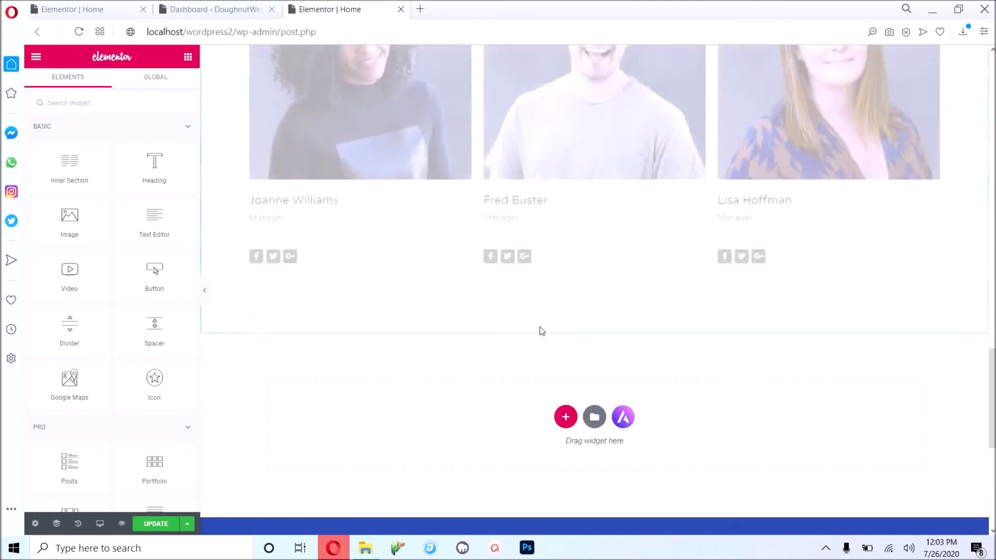
{"action": "scroll", "coordinate": [541, 331], "scroll_direction": "up", "scroll_amount": 2}
{"action": "scroll", "coordinate": [541, 330], "scroll_direction": "down", "scroll_amount": 5}
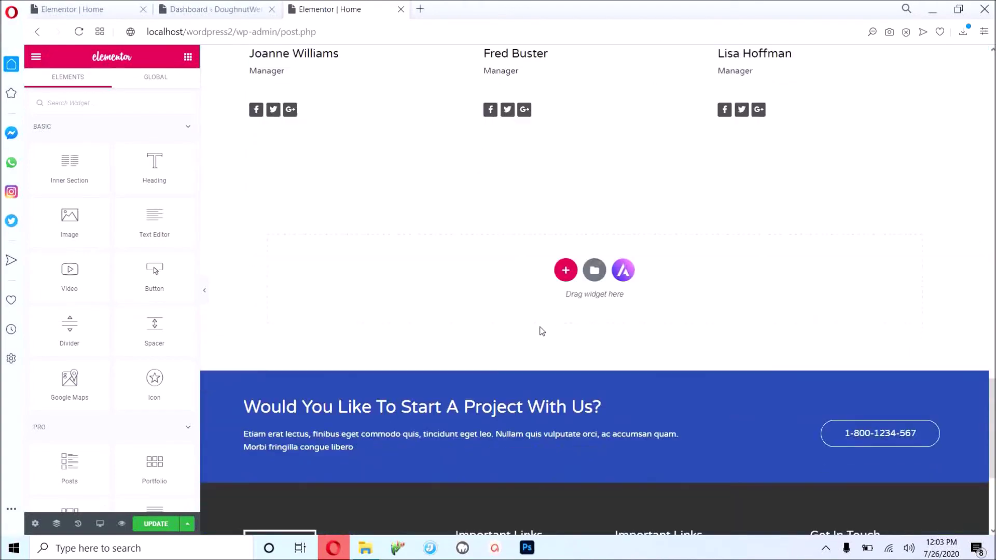
{"action": "scroll", "coordinate": [541, 330], "scroll_direction": "down", "scroll_amount": 3}
{"action": "scroll", "coordinate": [541, 331], "scroll_direction": "up", "scroll_amount": 10}
{"action": "scroll", "coordinate": [541, 331], "scroll_direction": "up", "scroll_amount": 5}
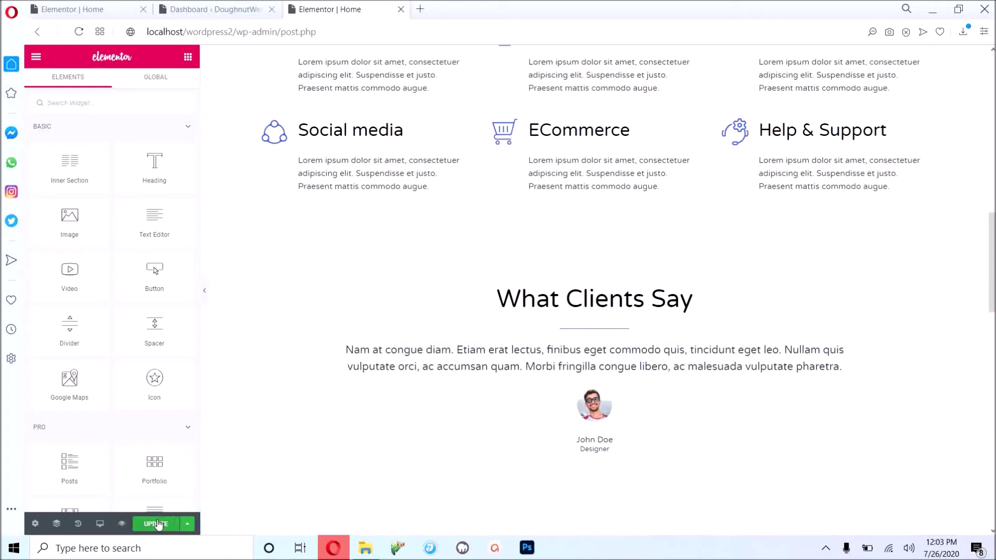
{"action": "left_click", "coordinate": [156, 524]}
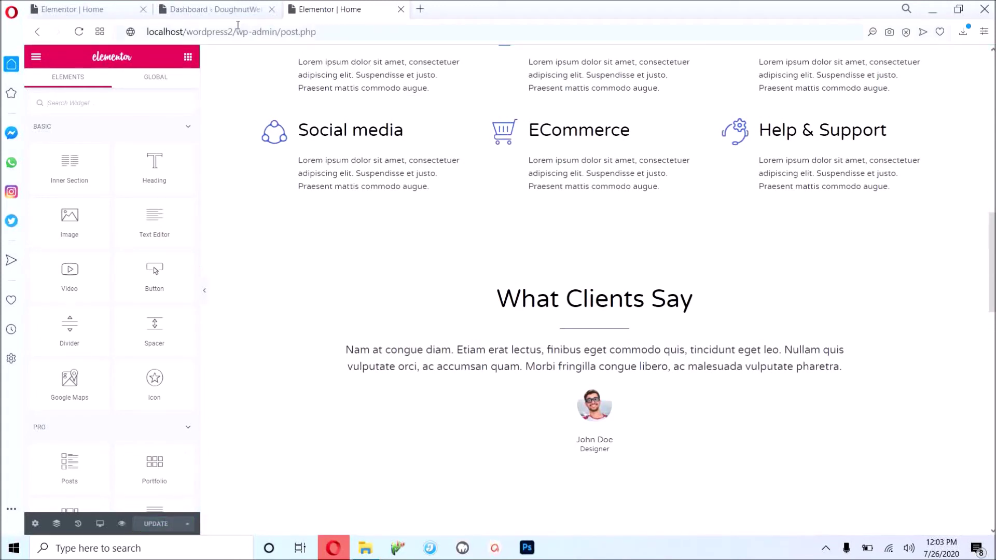
Copy the site's base address localhost/wordpress2/ and open it in a new browser tab to view the live page.
{"action": "left_click_drag", "start_coordinate": [234, 31], "coordinate": [99, 25]}
{"action": "key", "text": "ctrl+c"}
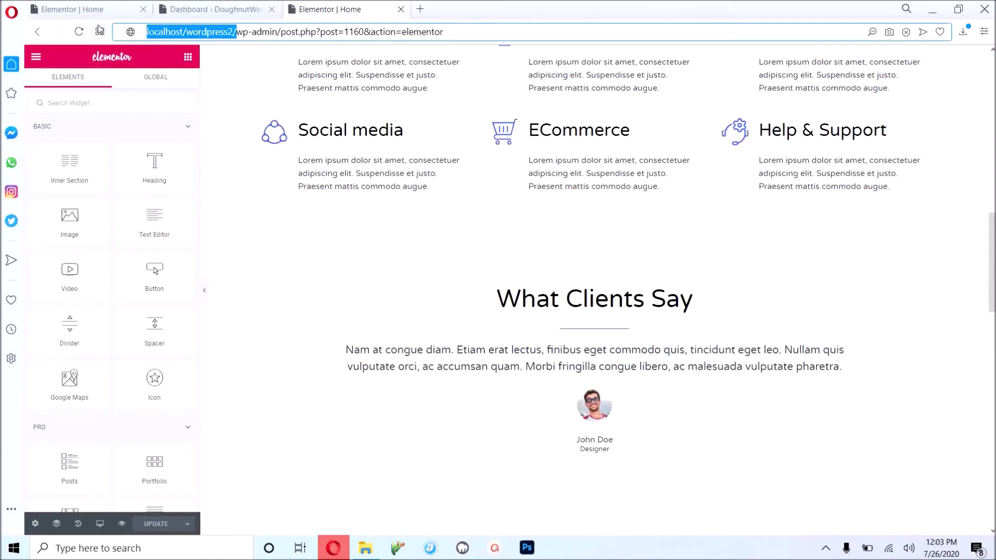
{"action": "left_click", "coordinate": [419, 9]}
{"action": "key", "text": "ctrl+v"}
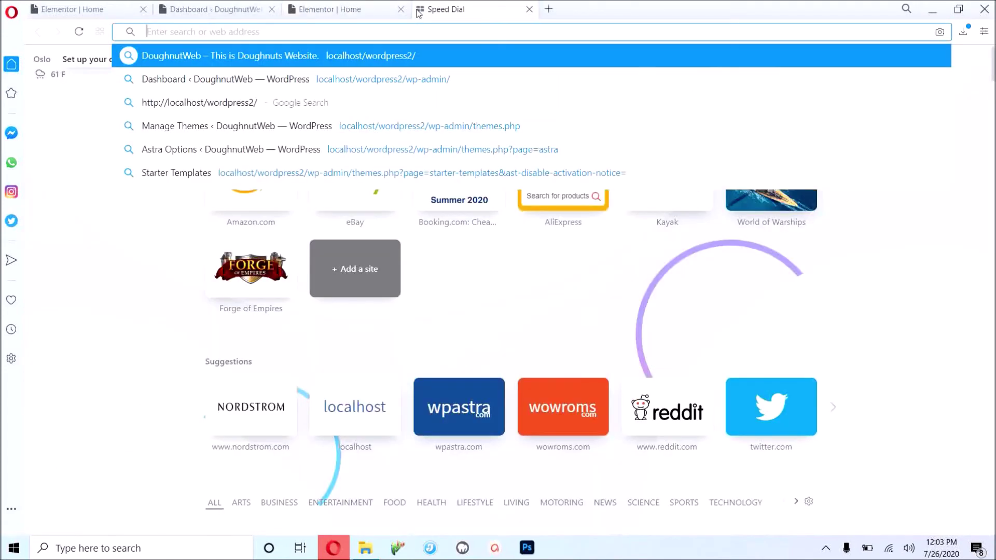
{"action": "key", "text": "Return"}
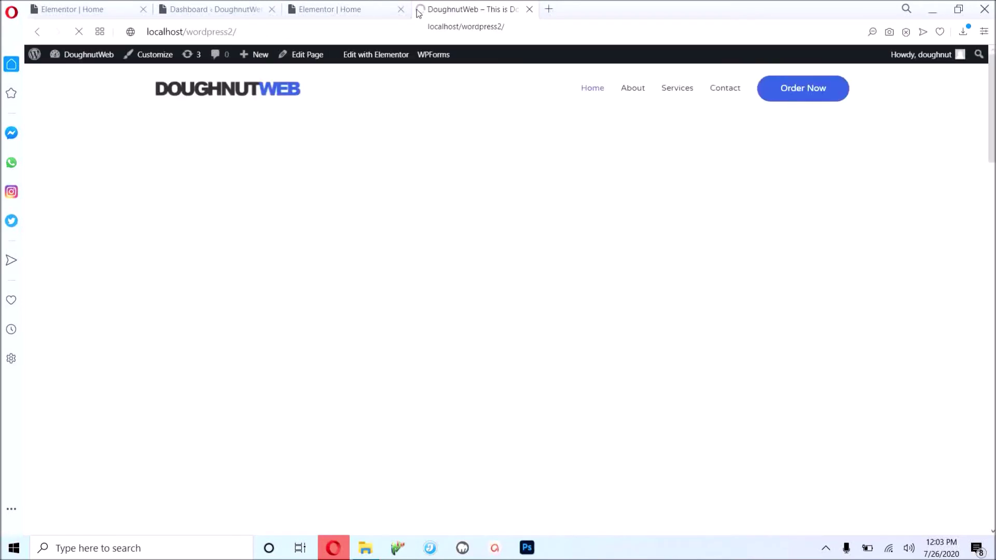
Review the live home page from the hero banner through Our Services to What Clients Say.
{"action": "scroll", "coordinate": [481, 111], "scroll_direction": "down", "scroll_amount": 8}
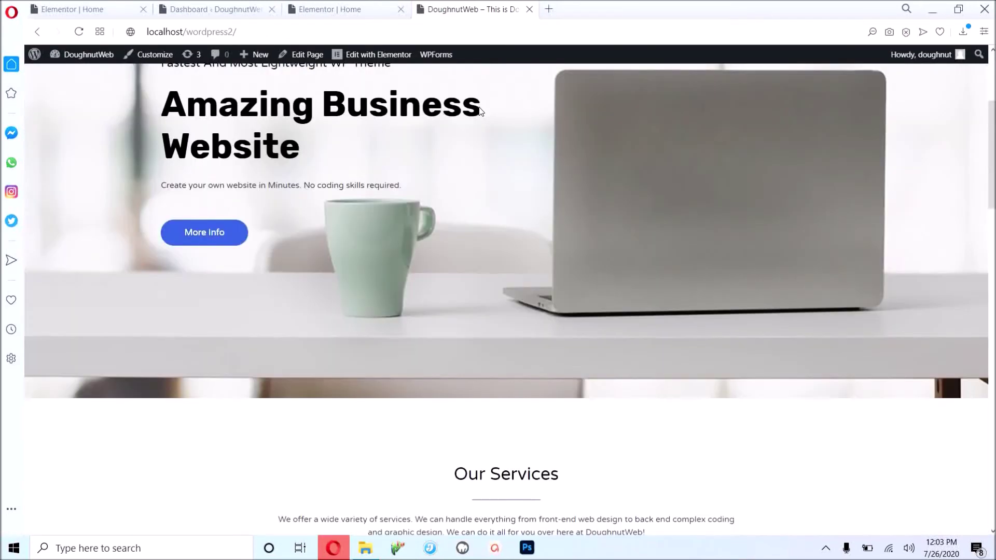
{"action": "scroll", "coordinate": [478, 107], "scroll_direction": "down", "scroll_amount": 2}
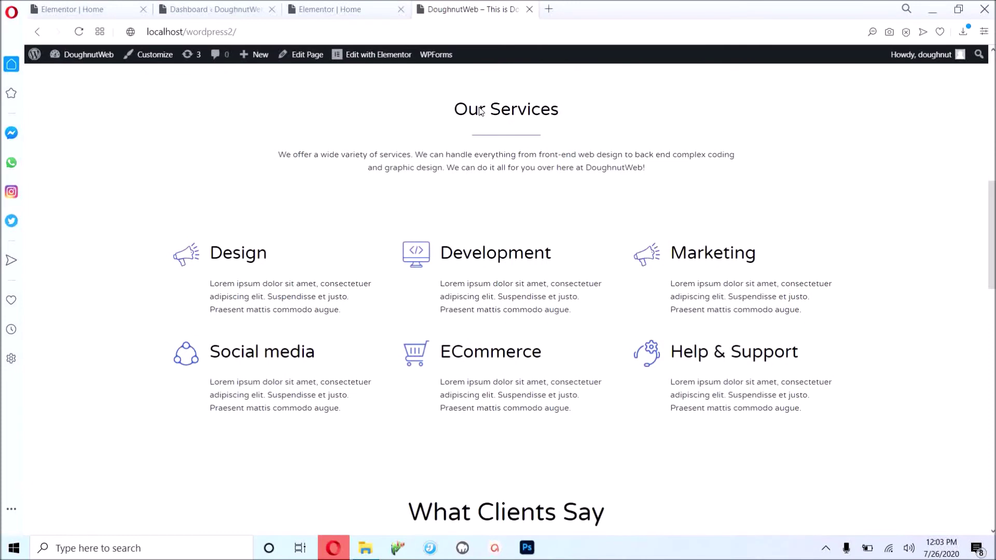
{"action": "scroll", "coordinate": [267, 254], "scroll_direction": "up", "scroll_amount": 10}
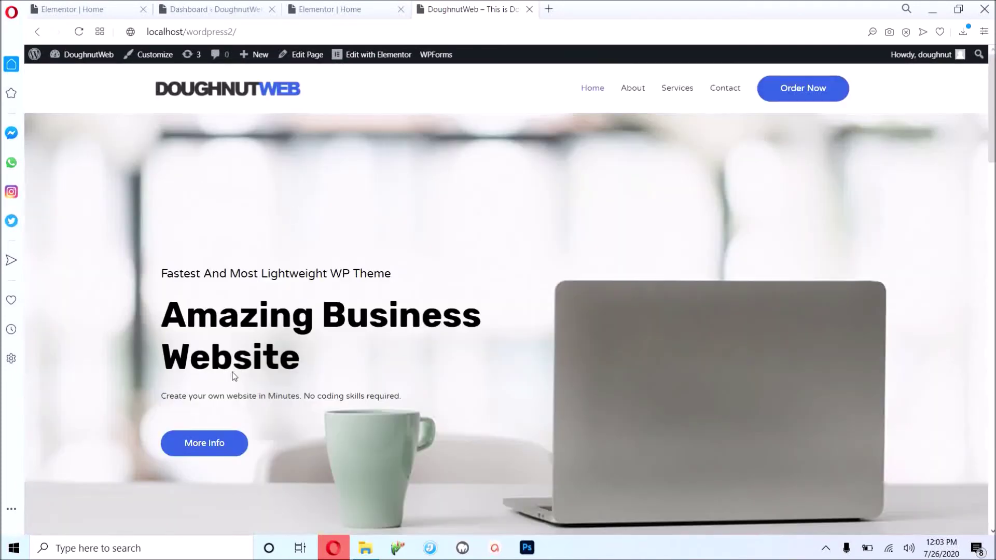
{"action": "scroll", "coordinate": [252, 386], "scroll_direction": "down", "scroll_amount": 8}
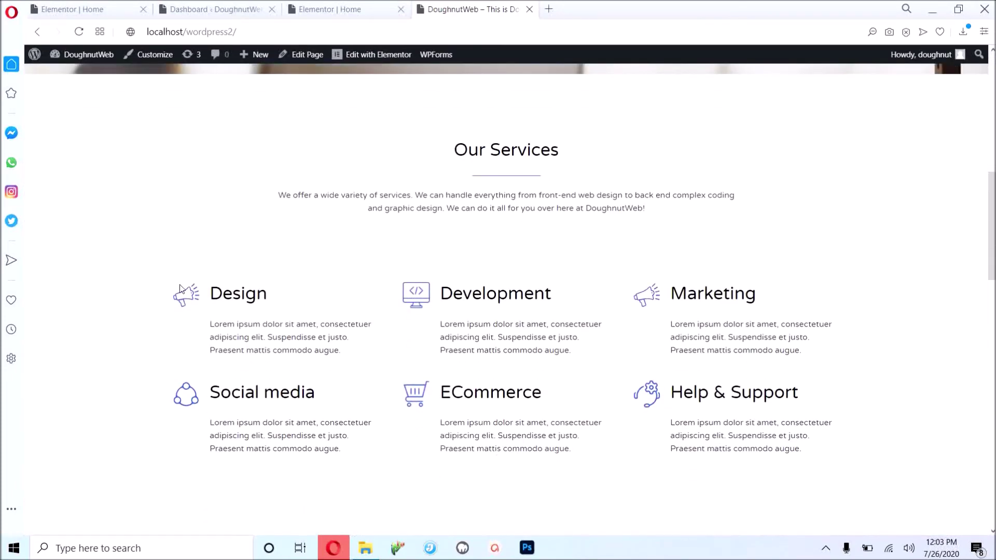
{"action": "scroll", "coordinate": [263, 308], "scroll_direction": "down", "scroll_amount": 6}
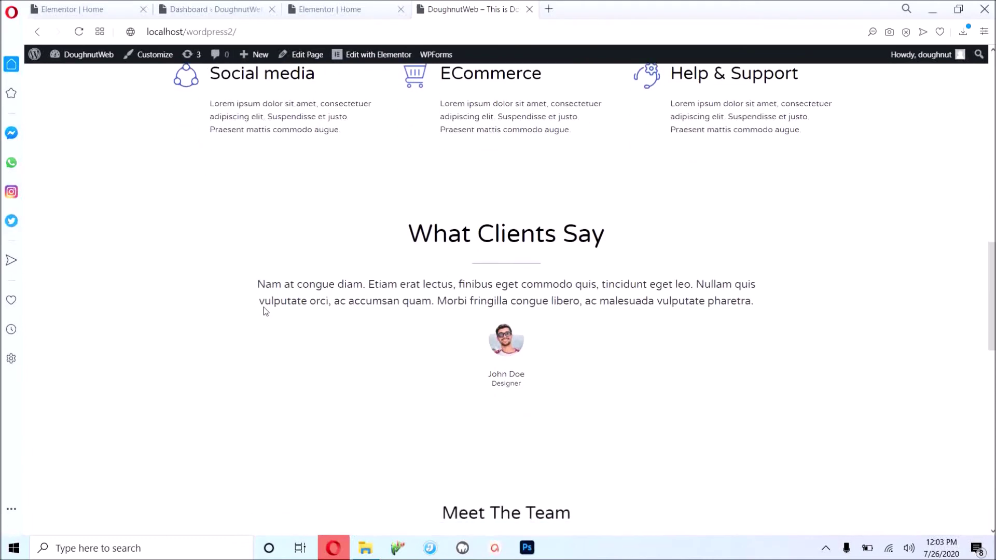
{"action": "scroll", "coordinate": [266, 311], "scroll_direction": "down", "scroll_amount": 10}
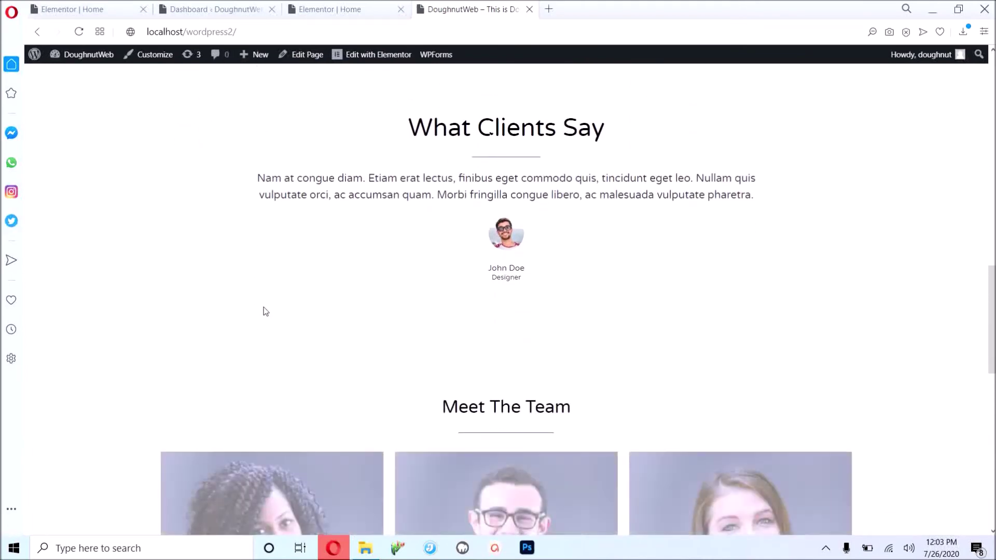
{"action": "scroll", "coordinate": [263, 311], "scroll_direction": "up", "scroll_amount": 15}
{"action": "scroll", "coordinate": [263, 310], "scroll_direction": "up", "scroll_amount": 4}
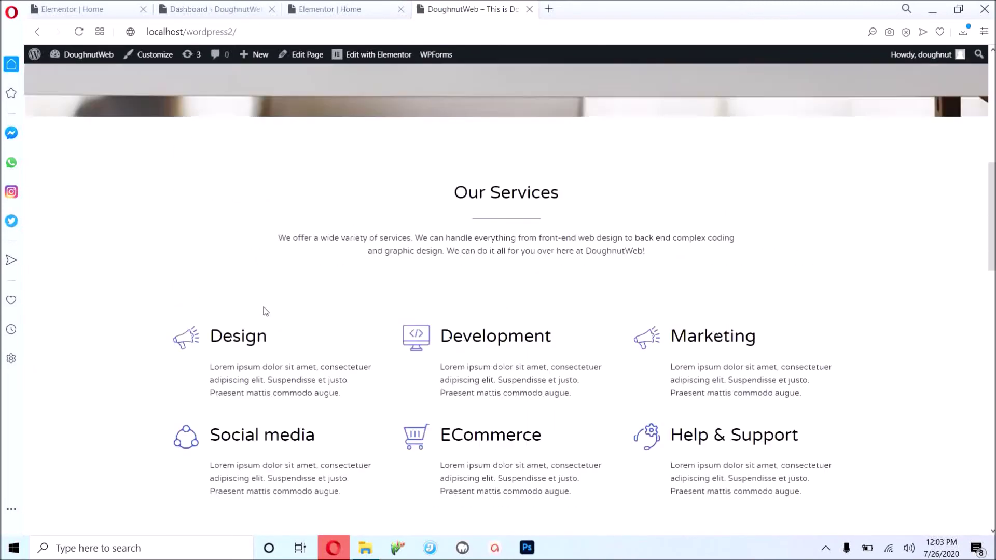
{"action": "scroll", "coordinate": [264, 310], "scroll_direction": "down", "scroll_amount": 4}
{"action": "scroll", "coordinate": [264, 309], "scroll_direction": "up", "scroll_amount": 2}
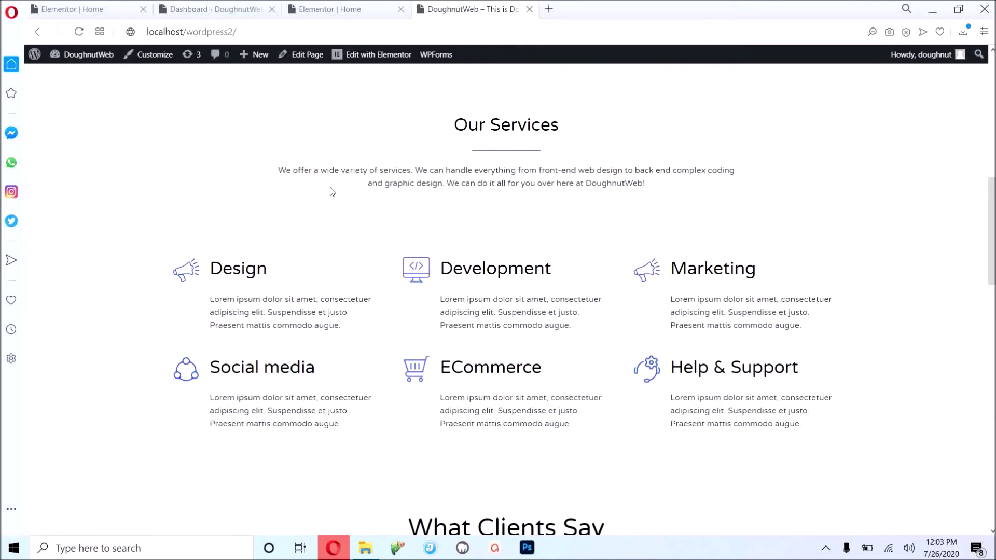
Examine the What Clients Say and Meet The Team sections on the live page, including the background and spacing between them.
{"action": "scroll", "coordinate": [332, 192], "scroll_direction": "down", "scroll_amount": 7}
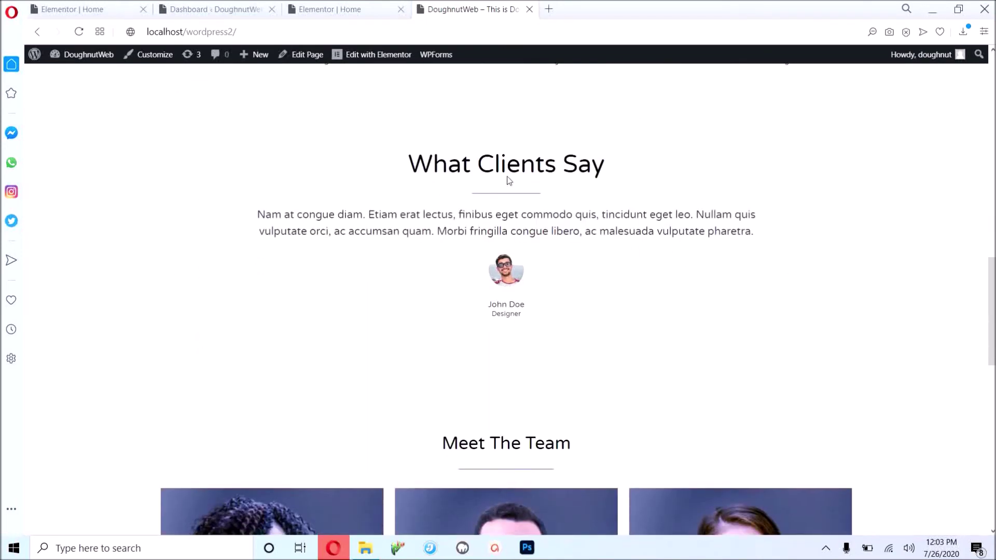
{"action": "scroll", "coordinate": [397, 172], "scroll_direction": "down", "scroll_amount": 2}
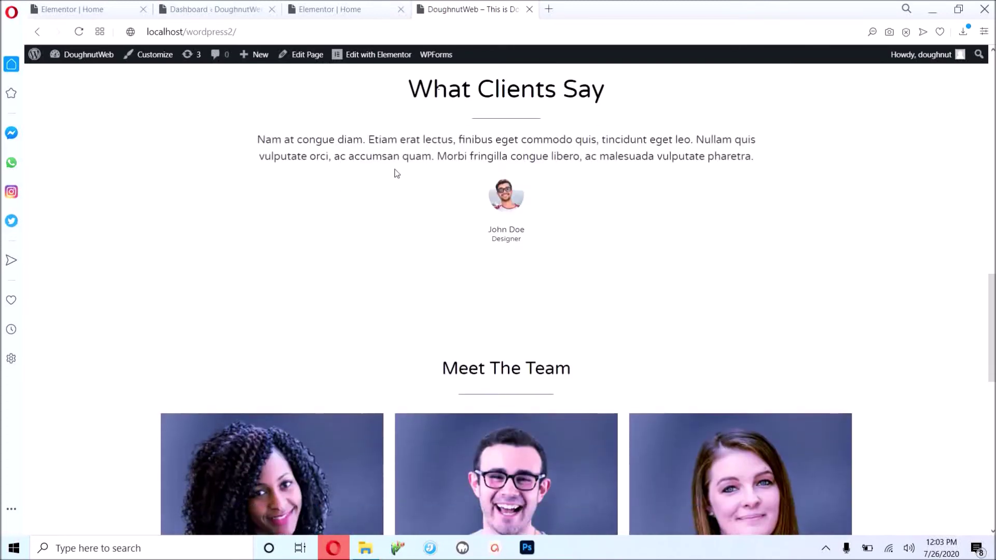
{"action": "scroll", "coordinate": [396, 172], "scroll_direction": "down", "scroll_amount": 1}
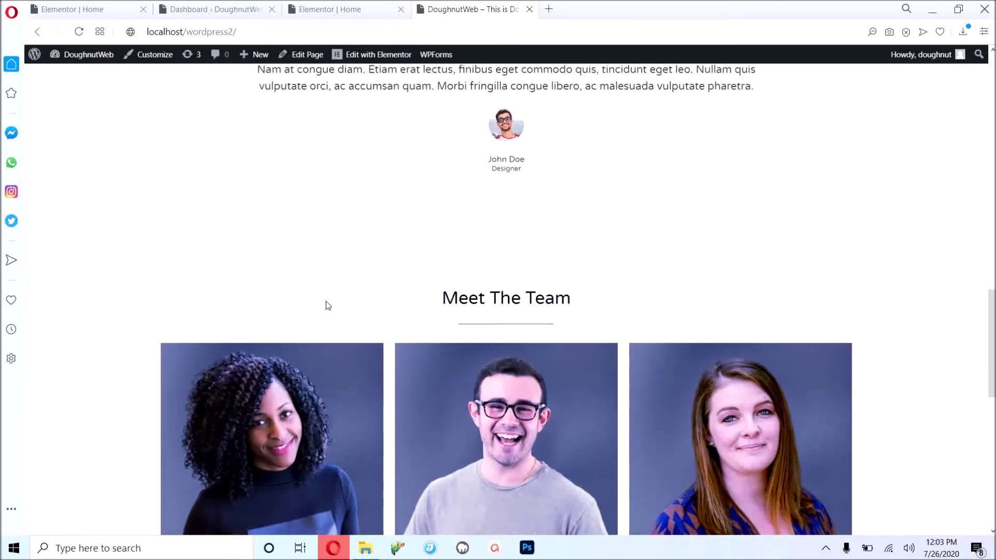
{"action": "scroll", "coordinate": [328, 305], "scroll_direction": "up", "scroll_amount": 7}
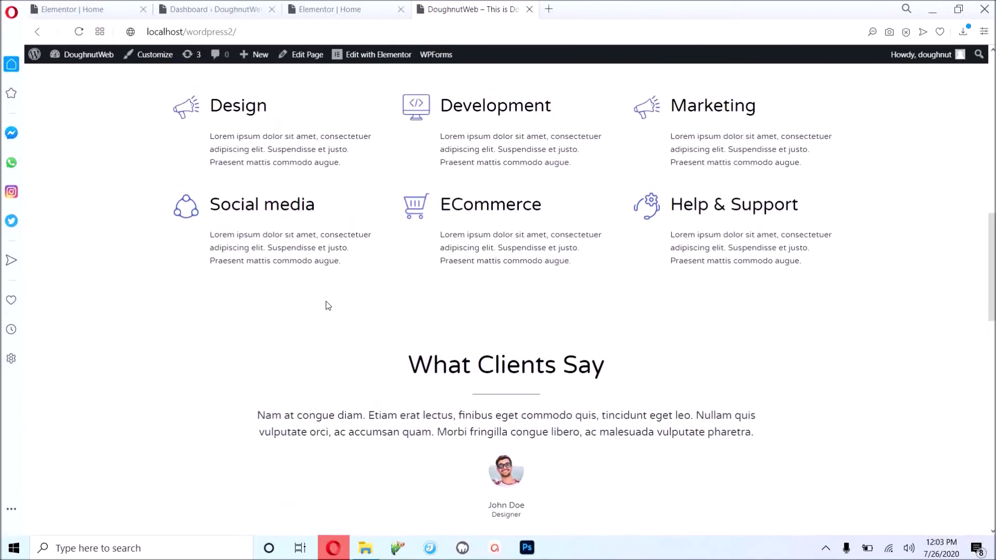
{"action": "scroll", "coordinate": [381, 312], "scroll_direction": "down", "scroll_amount": 3}
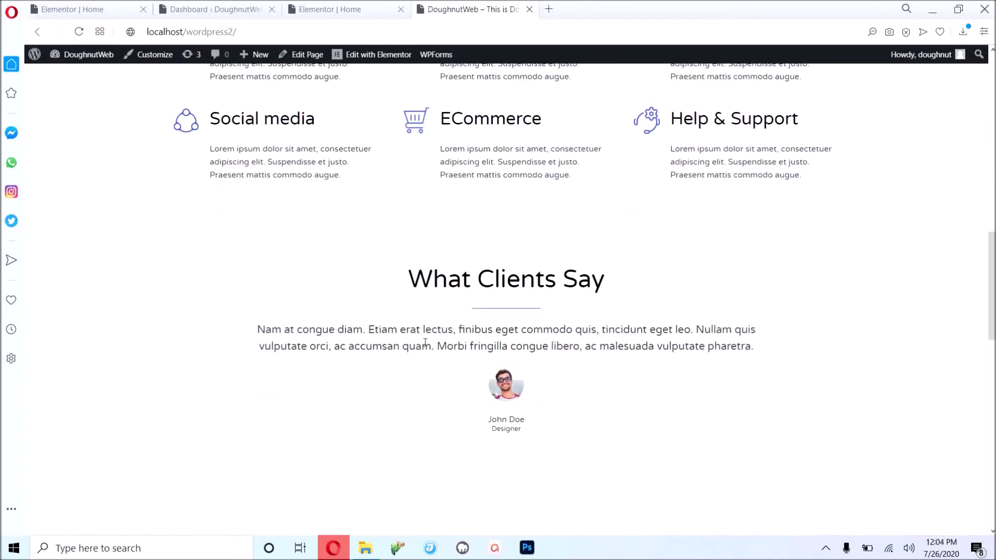
{"action": "scroll", "coordinate": [333, 343], "scroll_direction": "down", "scroll_amount": 7}
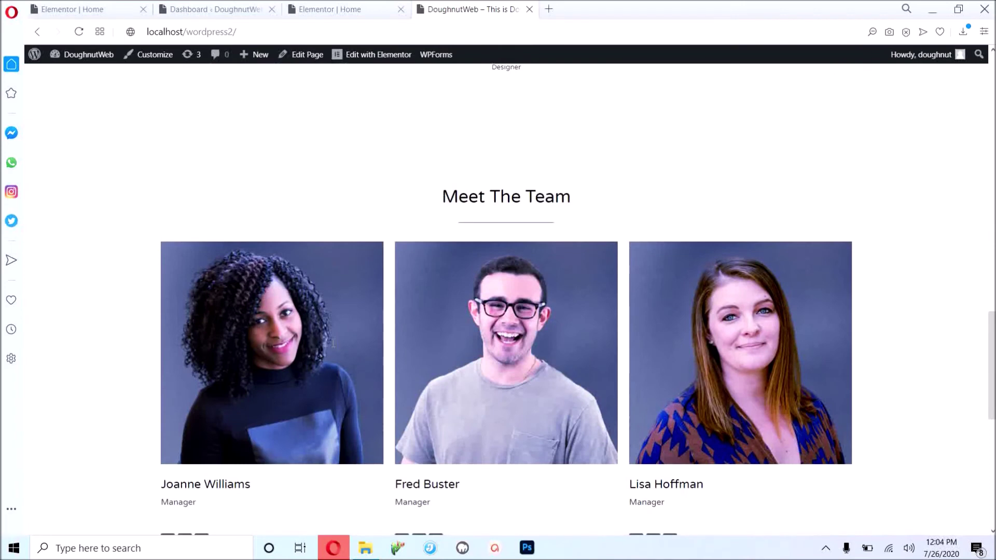
{"action": "scroll", "coordinate": [333, 343], "scroll_direction": "up", "scroll_amount": 2}
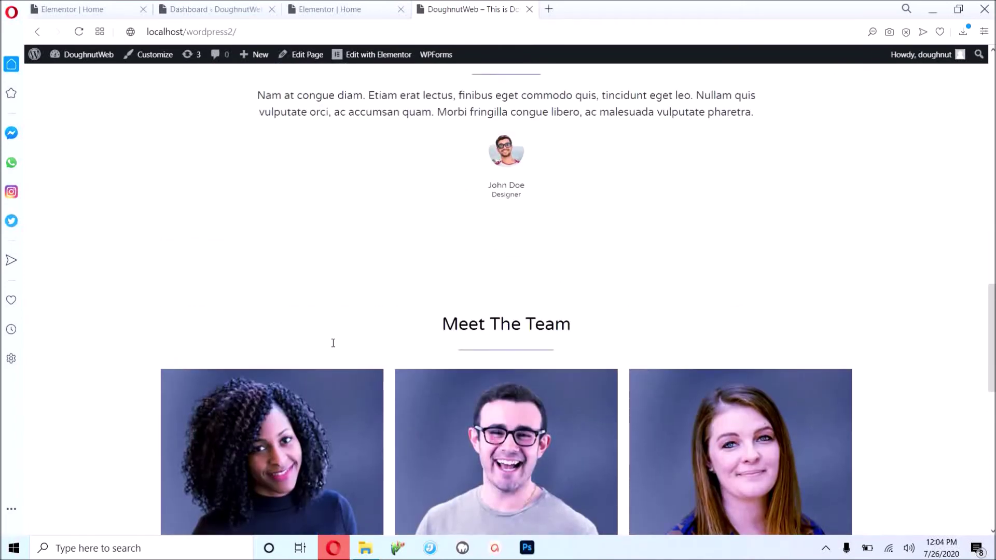
Open the live home page for editing with Elementor and close the older Home editor tab.
{"action": "left_click", "coordinate": [380, 12]}
{"action": "scroll", "coordinate": [329, 195], "scroll_direction": "up", "scroll_amount": 15}
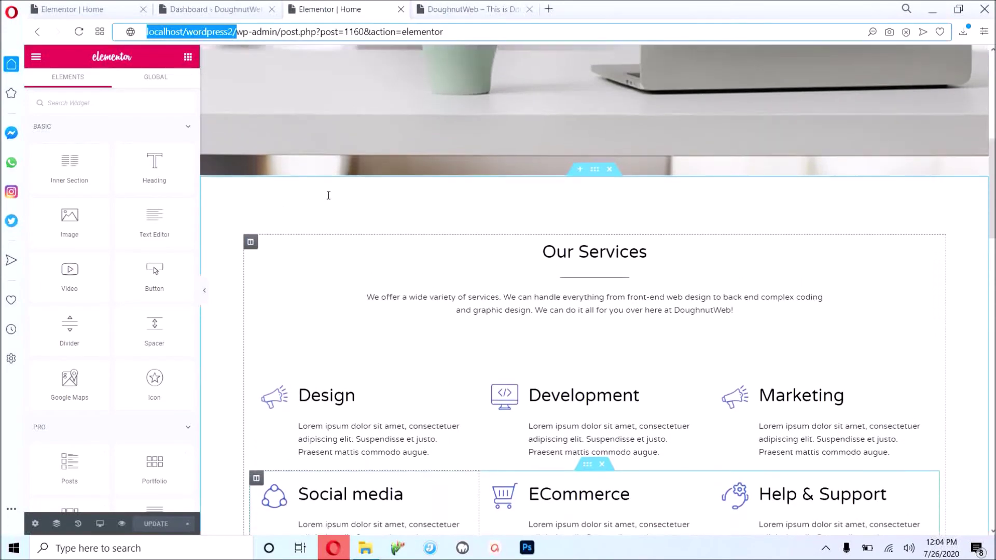
{"action": "scroll", "coordinate": [307, 86], "scroll_direction": "down", "scroll_amount": 15}
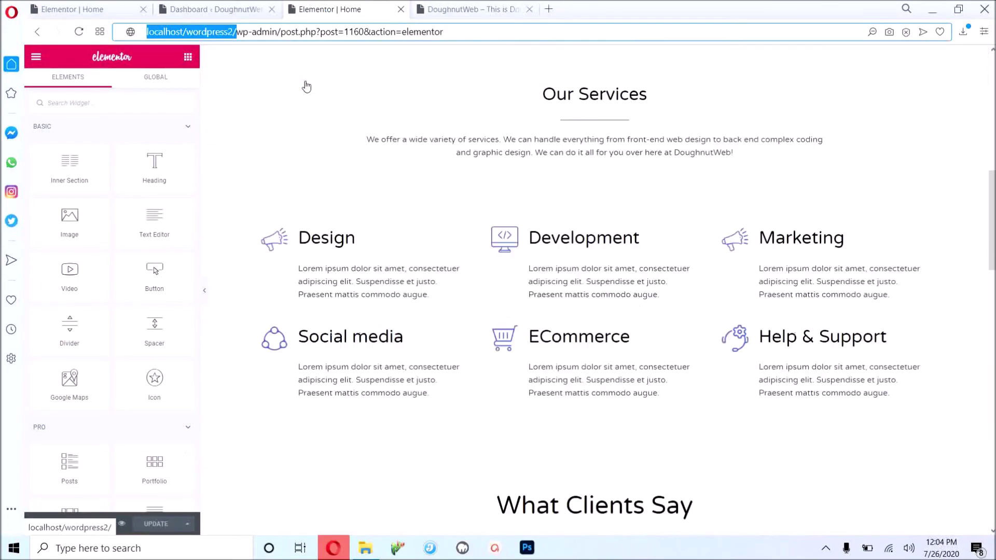
{"action": "scroll", "coordinate": [307, 85], "scroll_direction": "up", "scroll_amount": 12}
{"action": "left_click", "coordinate": [456, 10]}
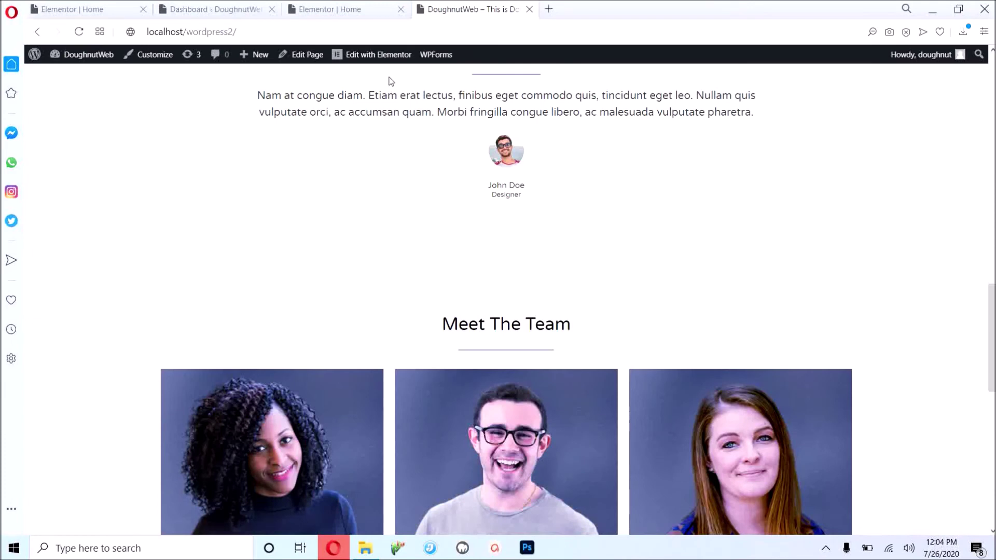
{"action": "left_click", "coordinate": [382, 57]}
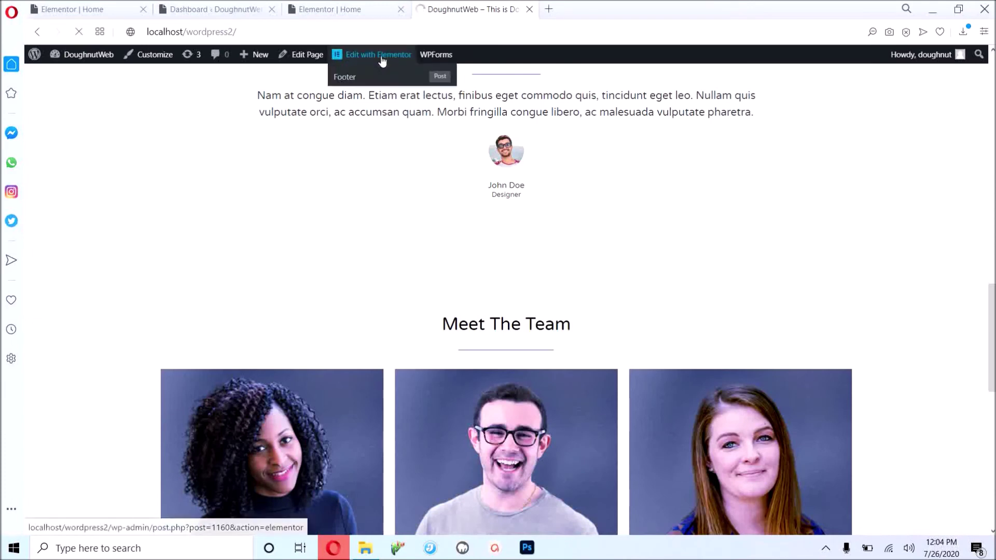
{"action": "left_click", "coordinate": [401, 9]}
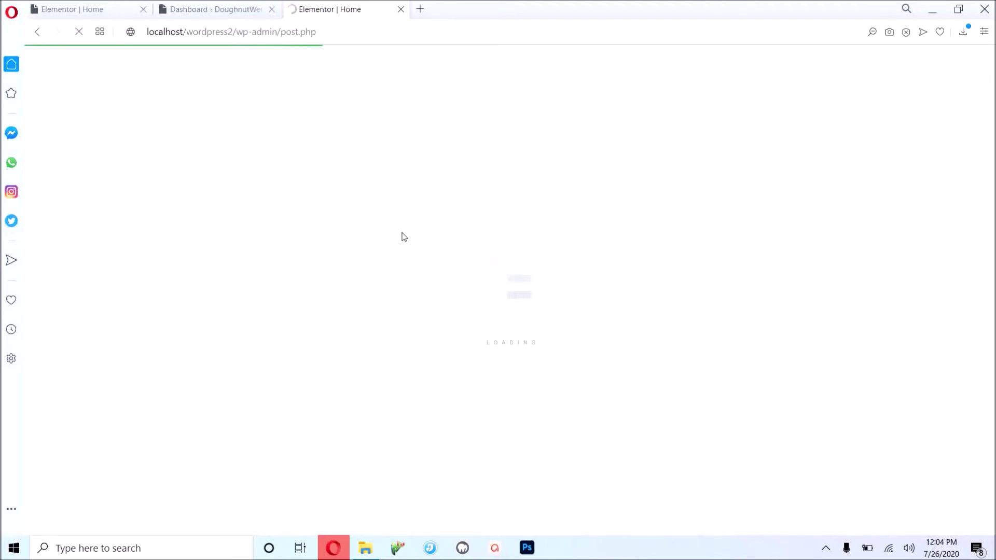
Copy the background color code #F4F4F7 from the Meet The Team section's style settings.
{"action": "scroll", "coordinate": [404, 237], "scroll_direction": "down", "scroll_amount": 6}
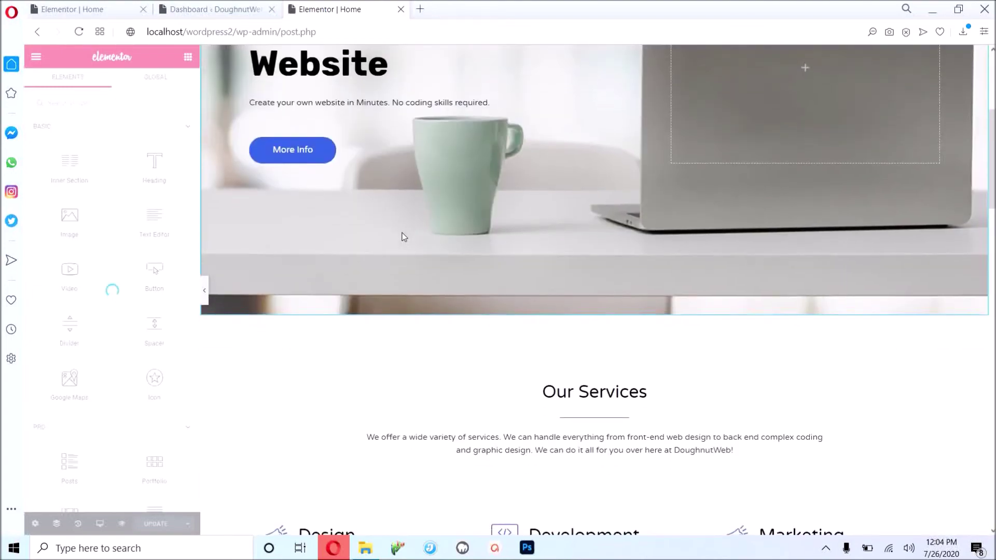
{"action": "scroll", "coordinate": [404, 237], "scroll_direction": "down", "scroll_amount": 10}
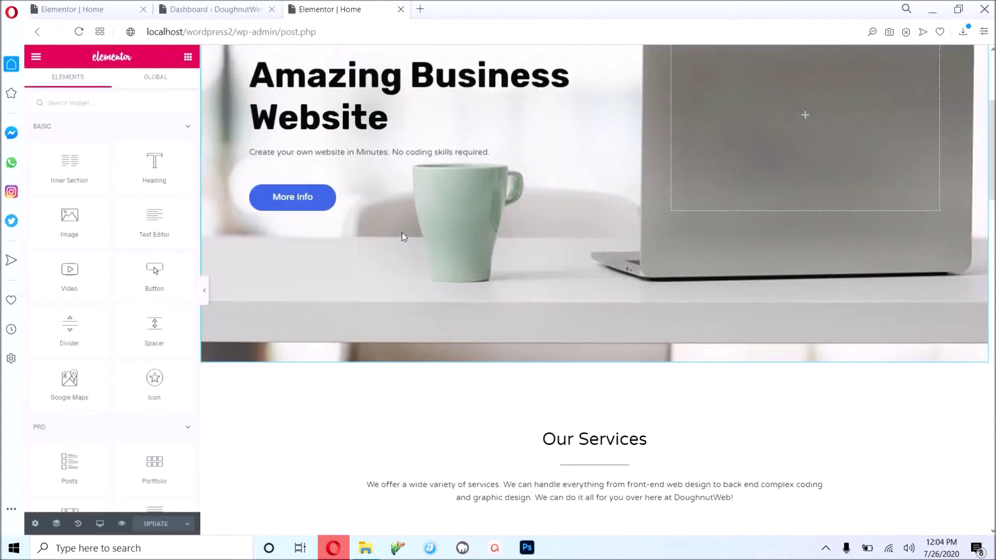
{"action": "scroll", "coordinate": [404, 237], "scroll_direction": "down", "scroll_amount": 2}
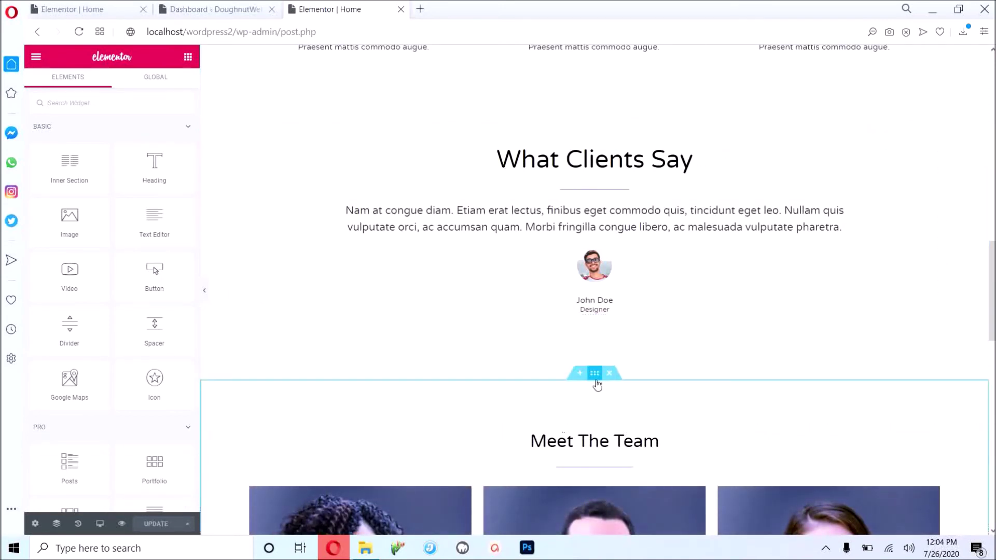
{"action": "left_click", "coordinate": [595, 374]}
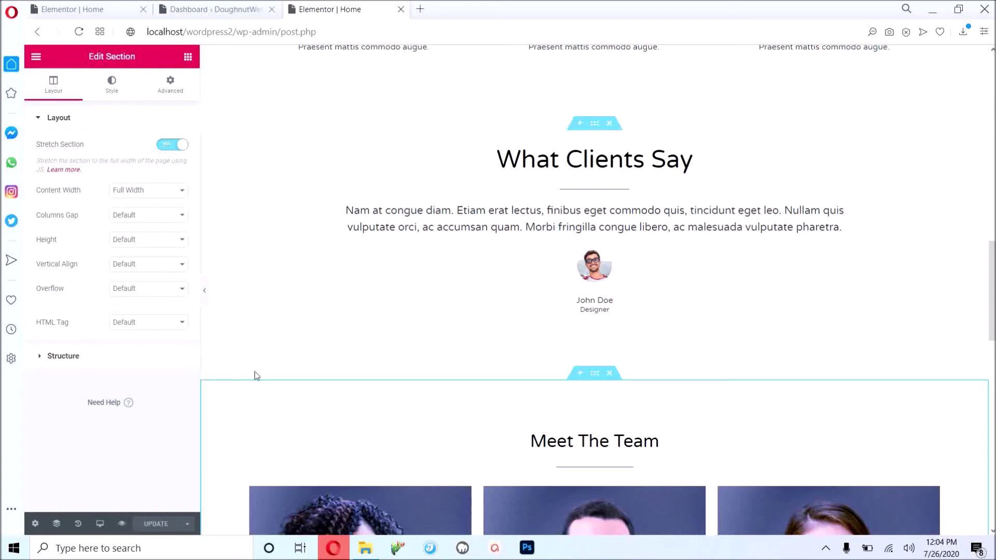
{"action": "left_click", "coordinate": [118, 88]}
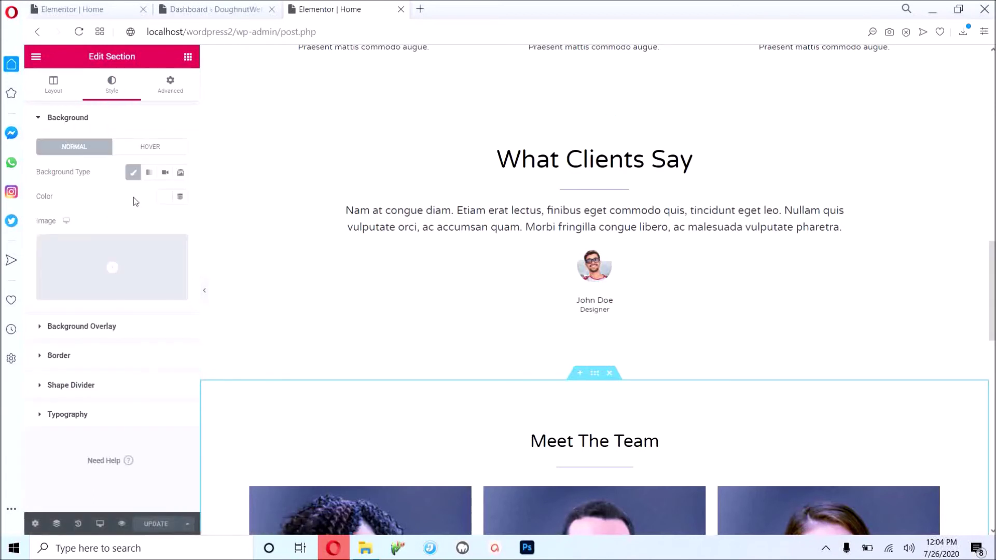
{"action": "left_click", "coordinate": [163, 201]}
{"action": "key", "text": "ctrl+c"}
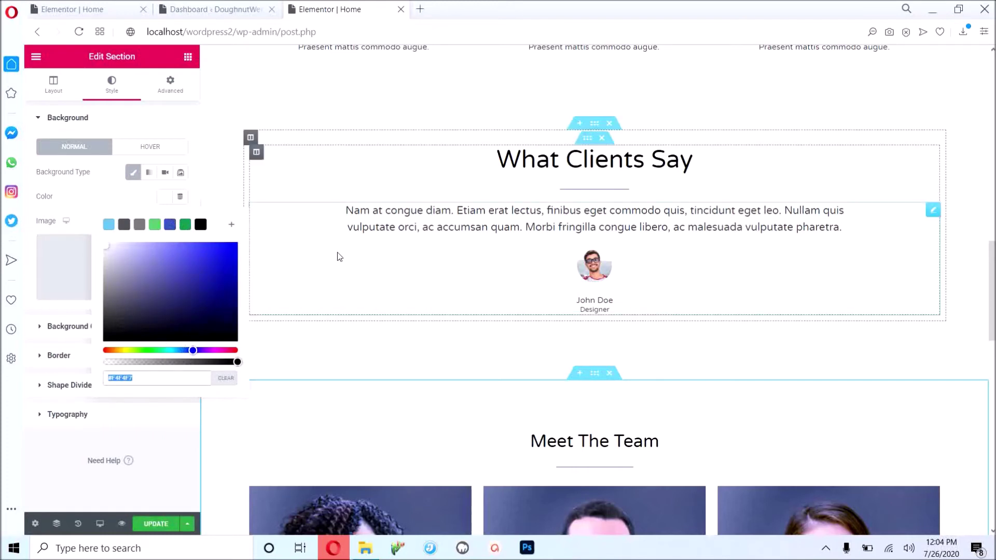
{"action": "left_click", "coordinate": [236, 113]}
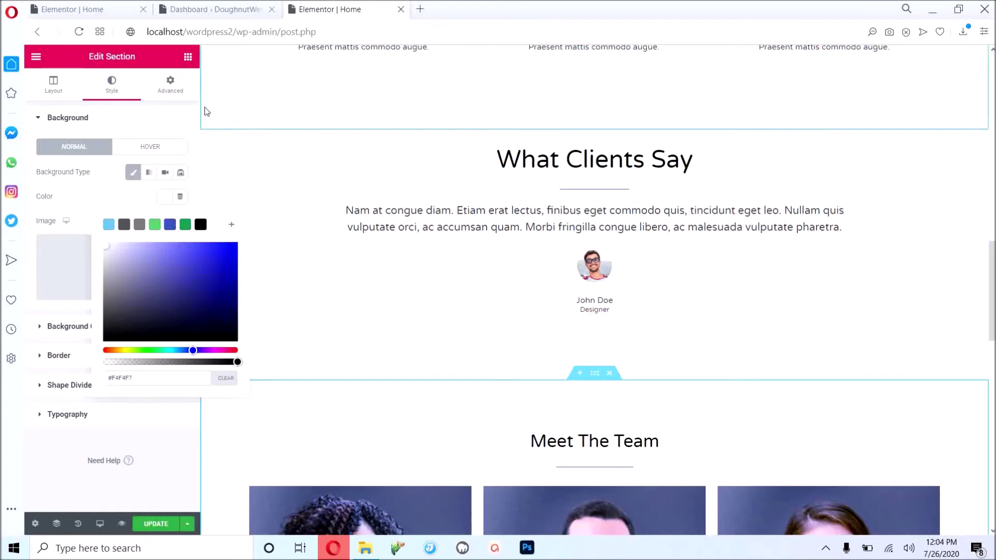
{"action": "left_click", "coordinate": [155, 446]}
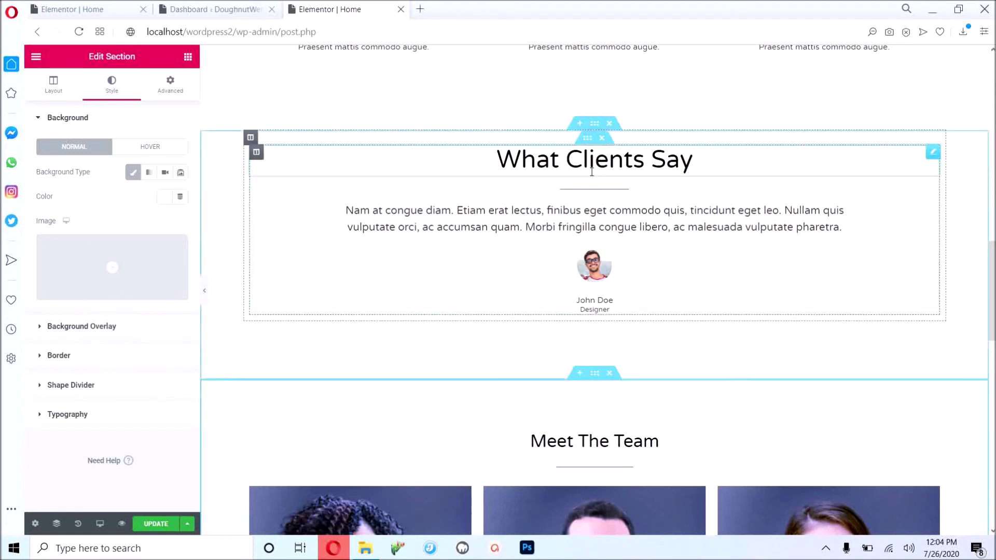
Set the What Clients Say section's background color to the copied #F4F4F7.
{"action": "left_click", "coordinate": [595, 124]}
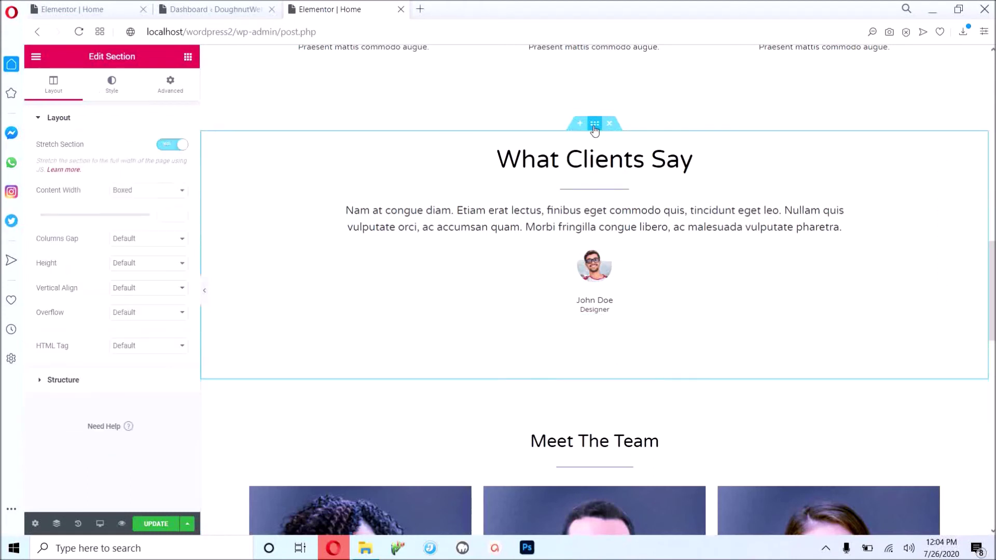
{"action": "left_click", "coordinate": [106, 88]}
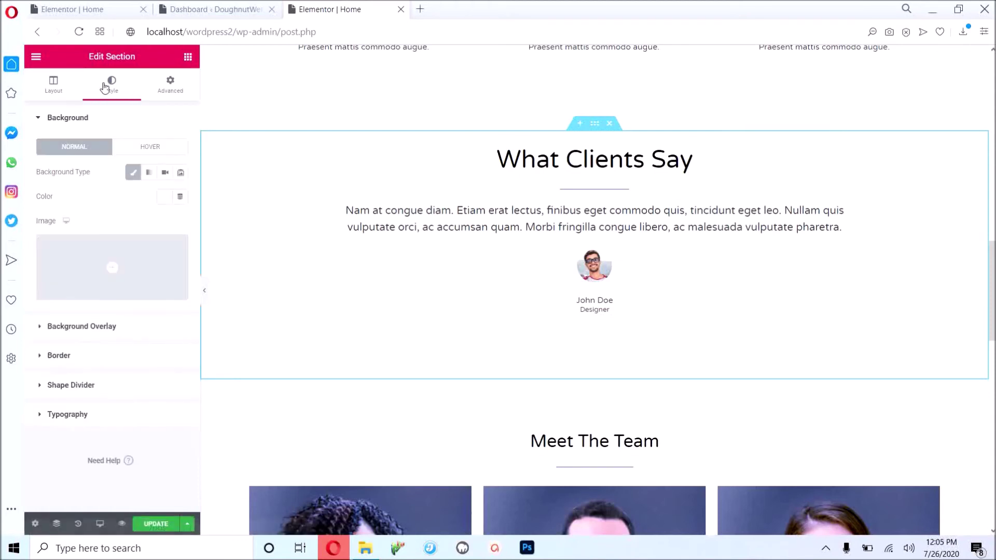
{"action": "left_click", "coordinate": [166, 201]}
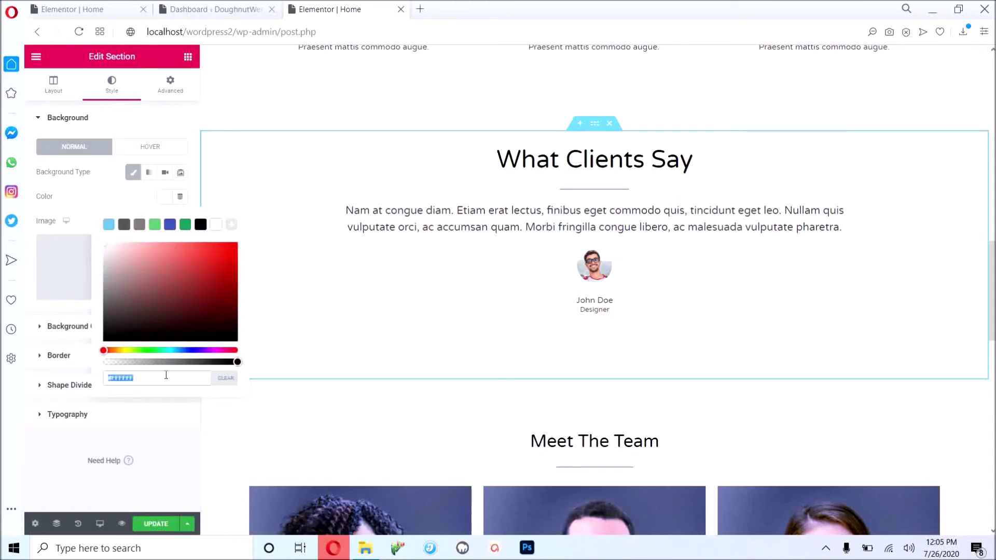
{"action": "key", "text": "ctrl+v"}
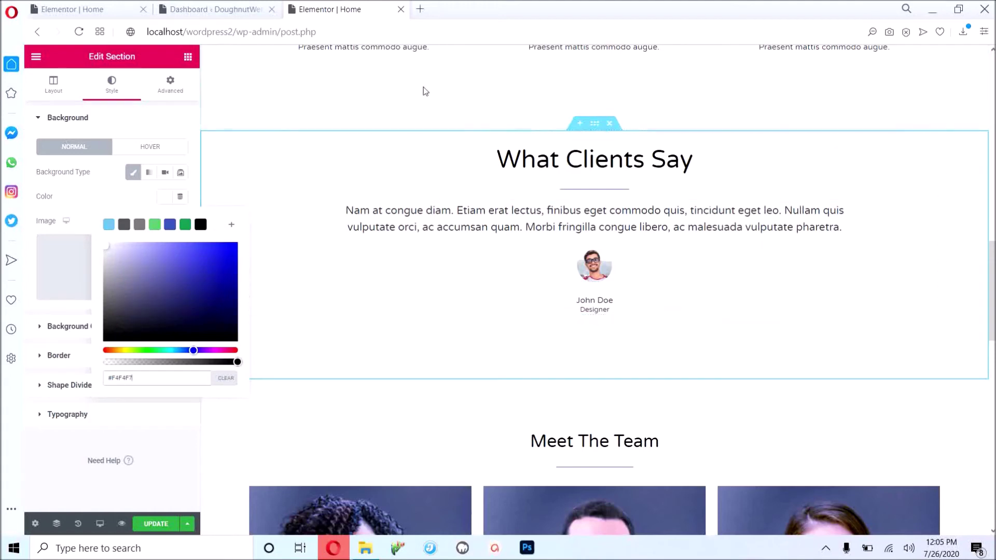
{"action": "left_click", "coordinate": [107, 492]}
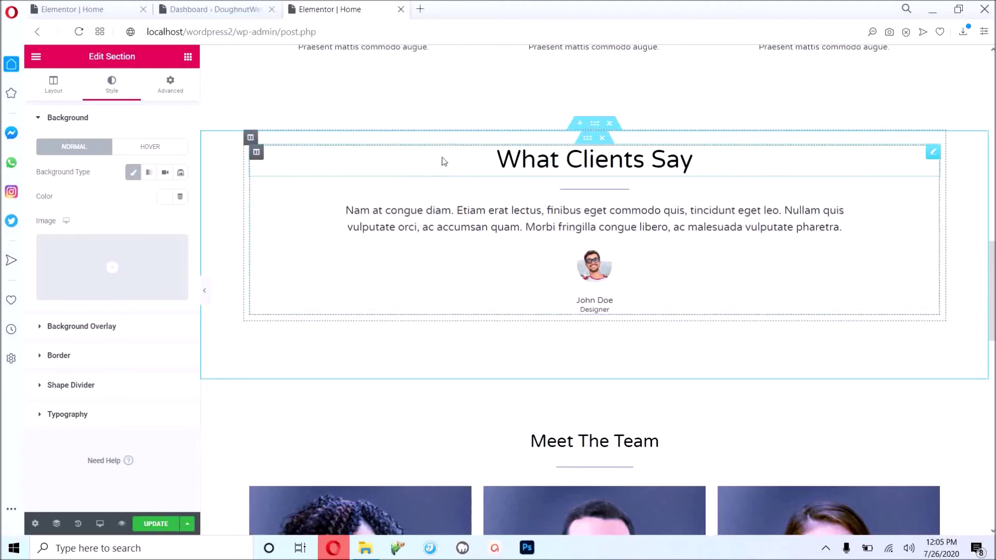
Set the What Clients Say heading's own background color to #F4F4F7 in its advanced settings.
{"action": "left_click", "coordinate": [458, 160]}
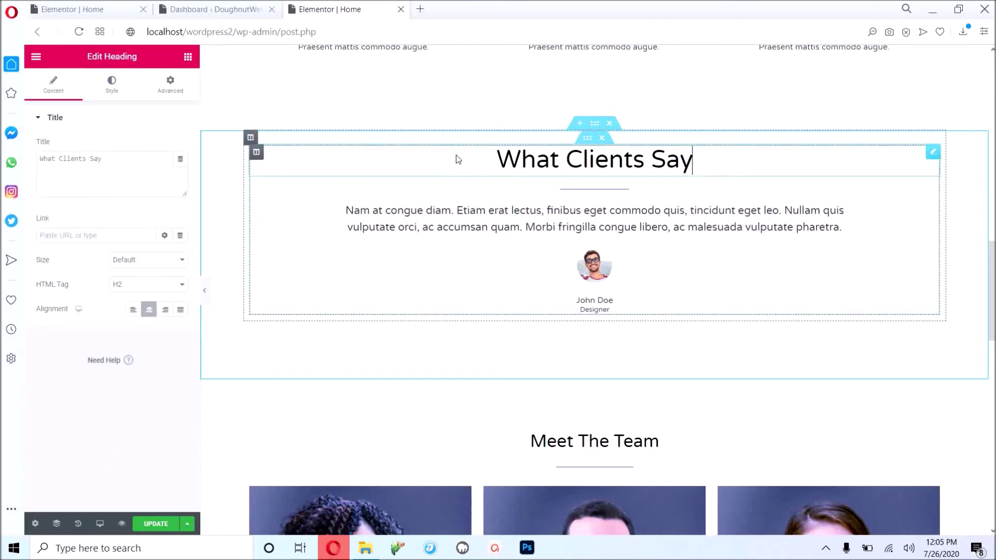
{"action": "left_click", "coordinate": [120, 96]}
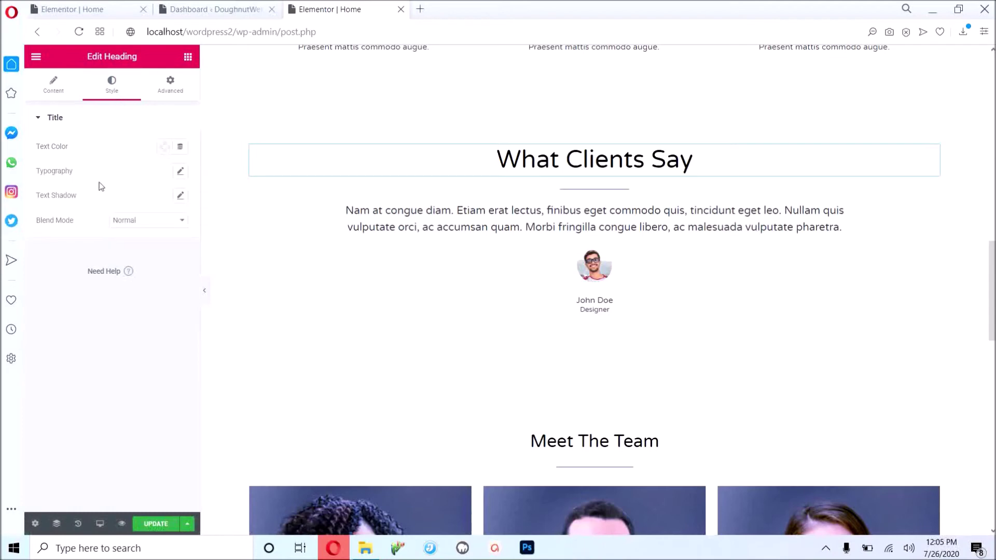
{"action": "left_click", "coordinate": [169, 92]}
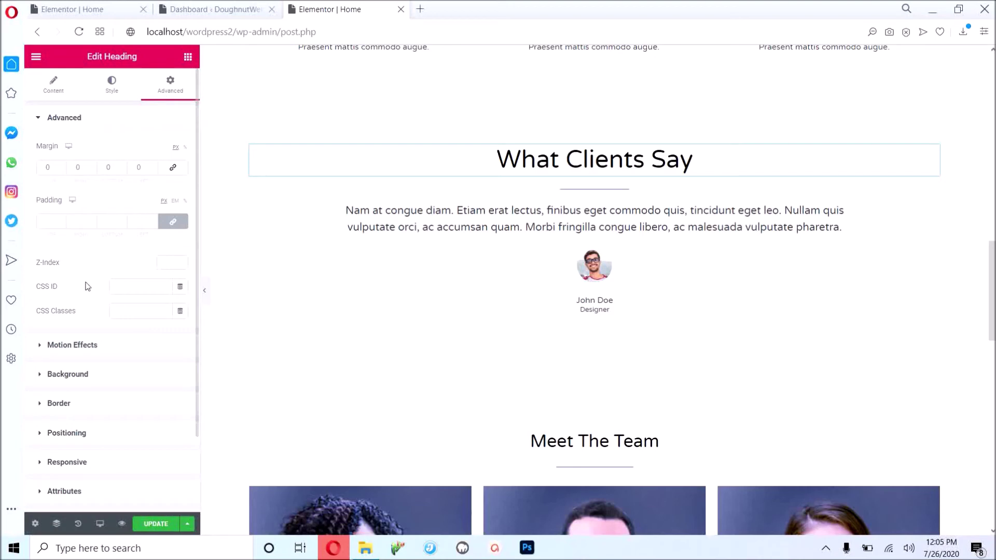
{"action": "left_click", "coordinate": [68, 374]}
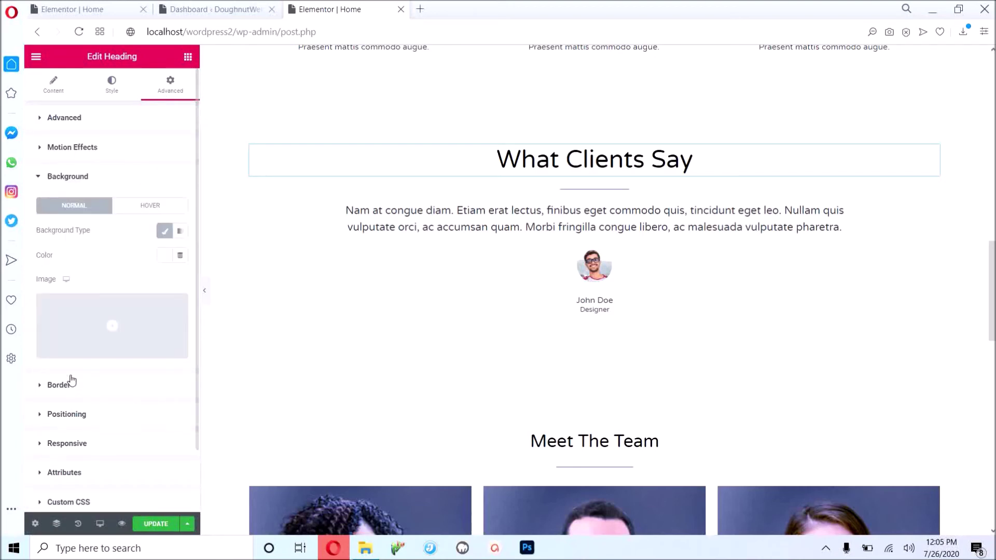
{"action": "left_click", "coordinate": [162, 235]}
{"action": "left_click", "coordinate": [194, 385]}
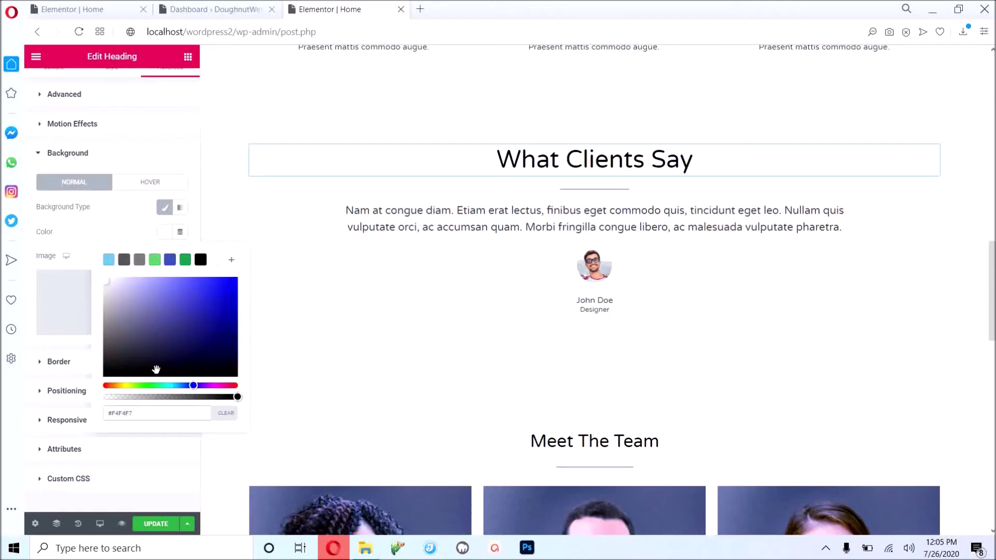
{"action": "left_click", "coordinate": [32, 220]}
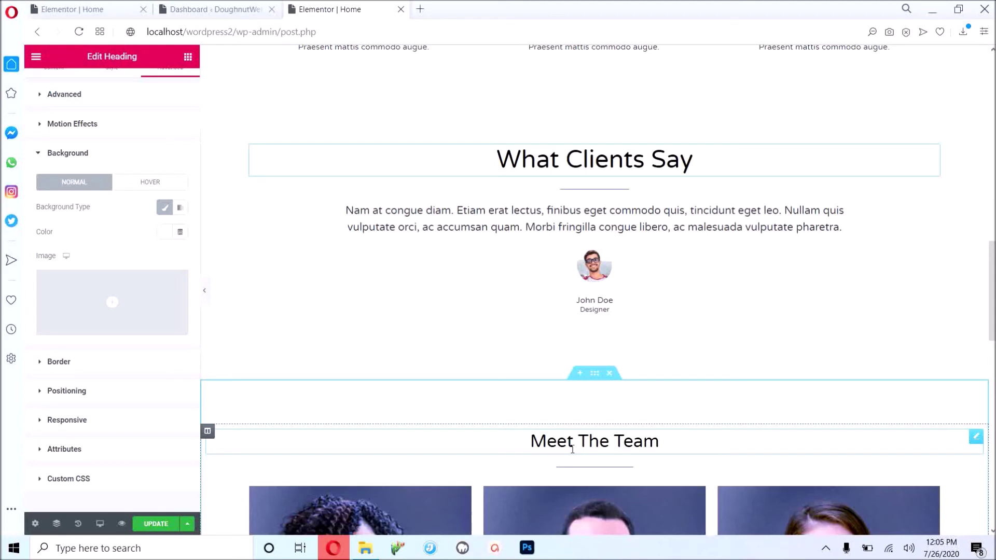
Set the Meet The Team section's background color to #FFFFFF.
{"action": "left_click", "coordinate": [596, 375]}
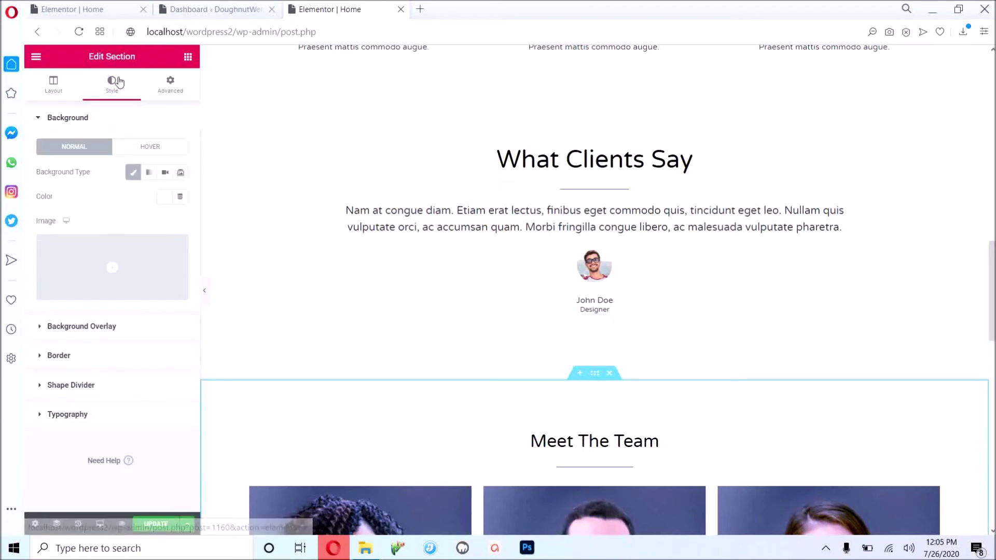
{"action": "left_click", "coordinate": [164, 199]}
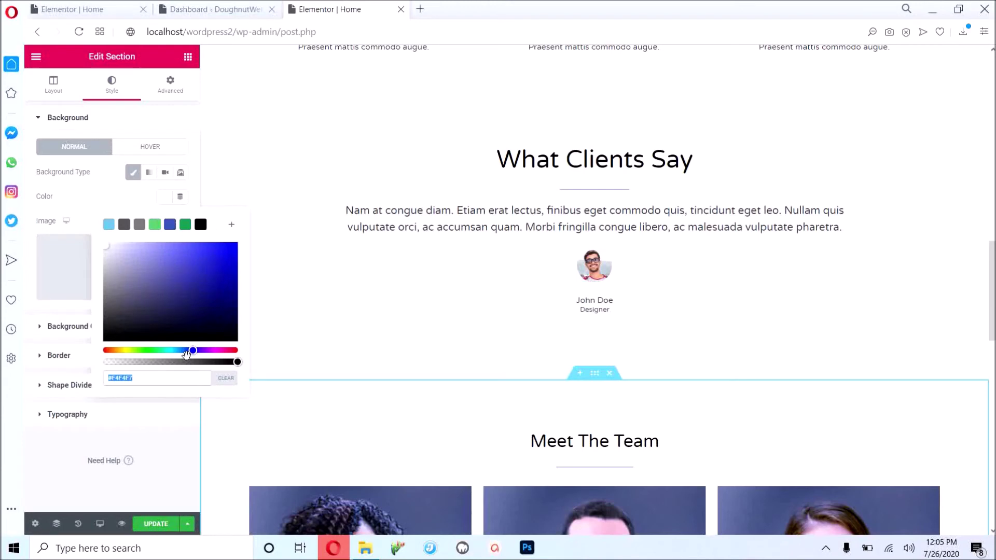
{"action": "type", "text": "#FFFFFF"}
{"action": "left_click", "coordinate": [61, 463]}
Review the home page layout in the editor from the hero banner down to the footer, checking the section backgrounds.
{"action": "scroll", "coordinate": [554, 347], "scroll_direction": "down", "scroll_amount": 5}
{"action": "scroll", "coordinate": [554, 346], "scroll_direction": "up", "scroll_amount": 6}
{"action": "scroll", "coordinate": [555, 351], "scroll_direction": "up", "scroll_amount": 10}
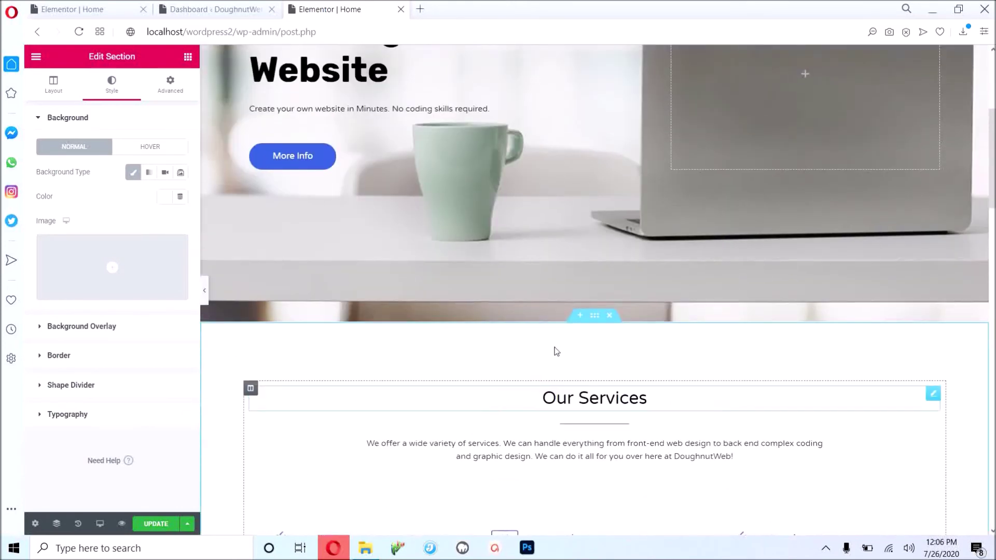
{"action": "scroll", "coordinate": [555, 348], "scroll_direction": "up", "scroll_amount": 3}
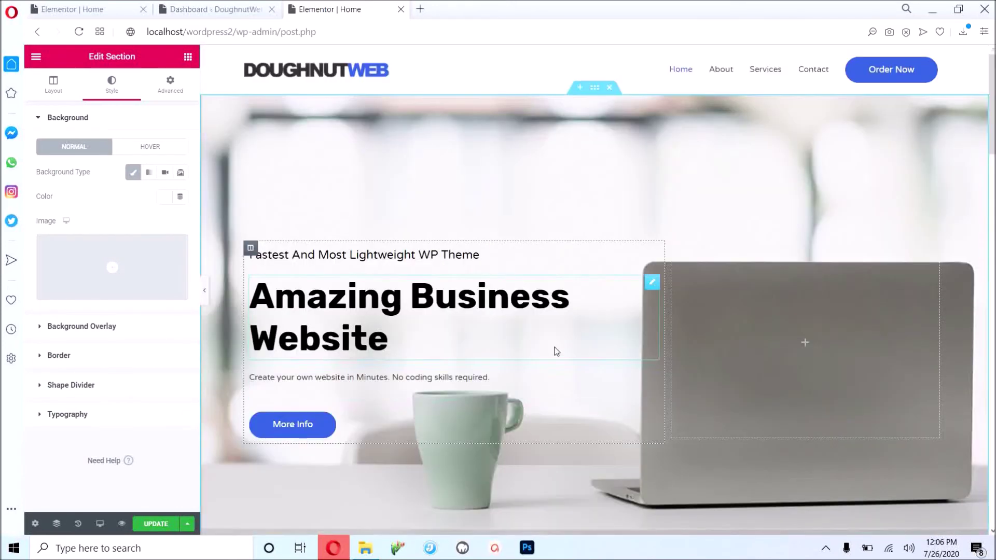
{"action": "scroll", "coordinate": [556, 346], "scroll_direction": "down", "scroll_amount": 5}
{"action": "scroll", "coordinate": [565, 322], "scroll_direction": "down", "scroll_amount": 3}
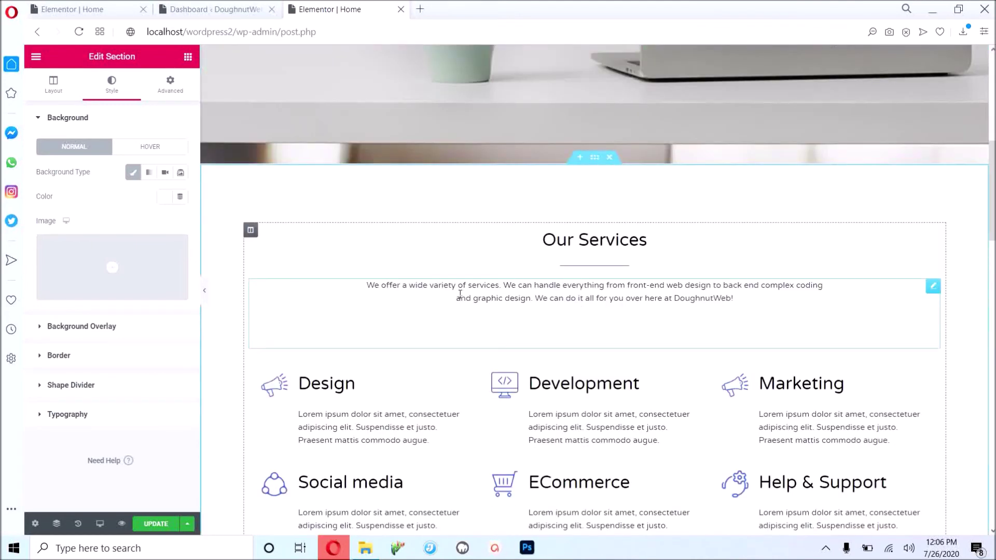
{"action": "scroll", "coordinate": [460, 294], "scroll_direction": "down", "scroll_amount": 5}
{"action": "scroll", "coordinate": [460, 294], "scroll_direction": "down", "scroll_amount": 5}
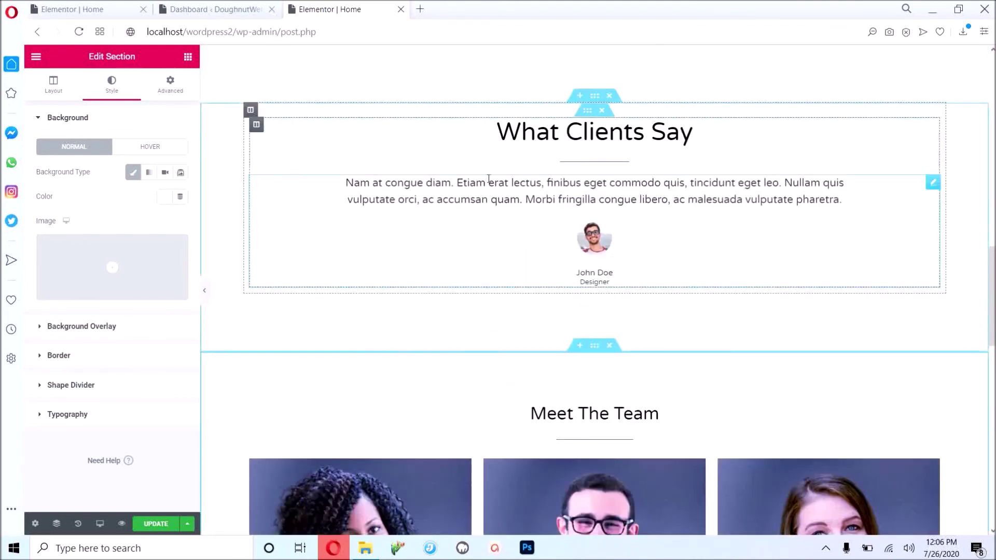
{"action": "scroll", "coordinate": [332, 337], "scroll_direction": "down", "scroll_amount": 7}
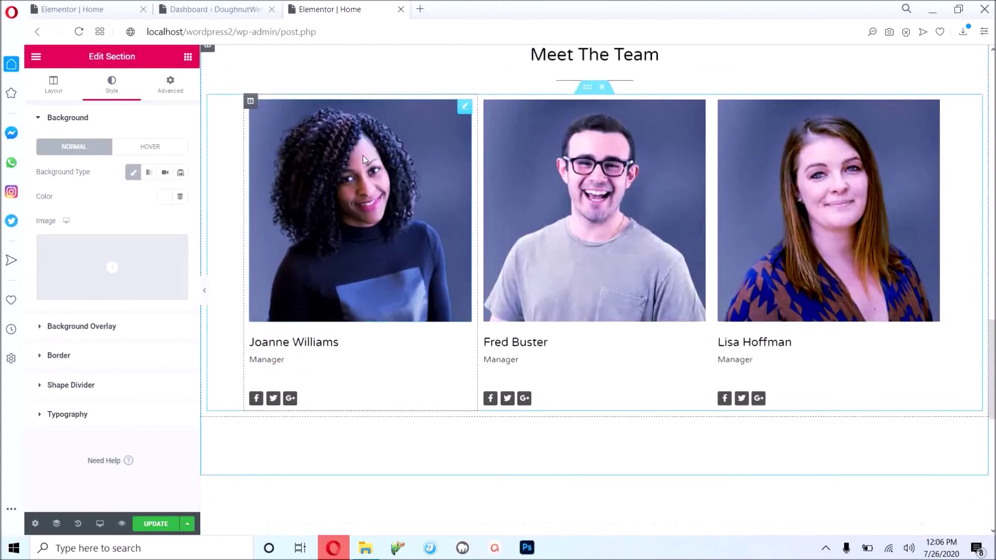
{"action": "scroll", "coordinate": [363, 155], "scroll_direction": "down", "scroll_amount": 7}
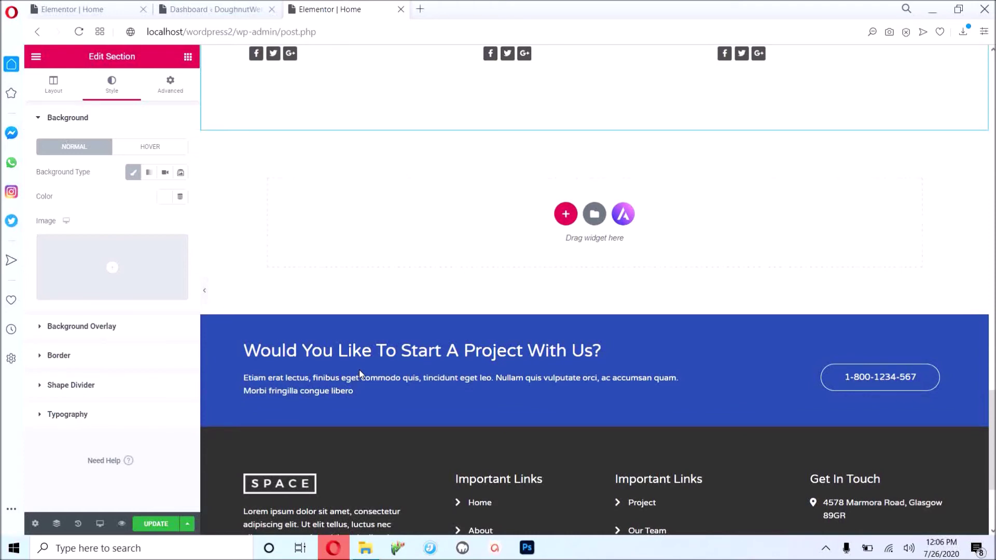
Publish the page update, load the live site at localhost/wordpress2/ and close the Dashboard tab.
{"action": "left_click", "coordinate": [148, 525]}
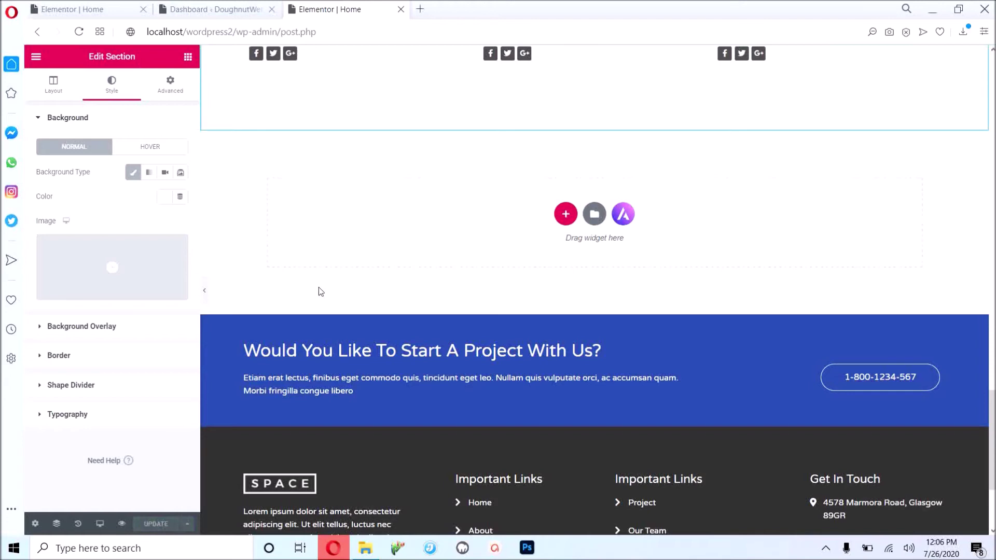
{"action": "left_click_drag", "start_coordinate": [238, 32], "coordinate": [459, 47]}
{"action": "key", "text": "BackSpace"}
{"action": "key", "text": "Return"}
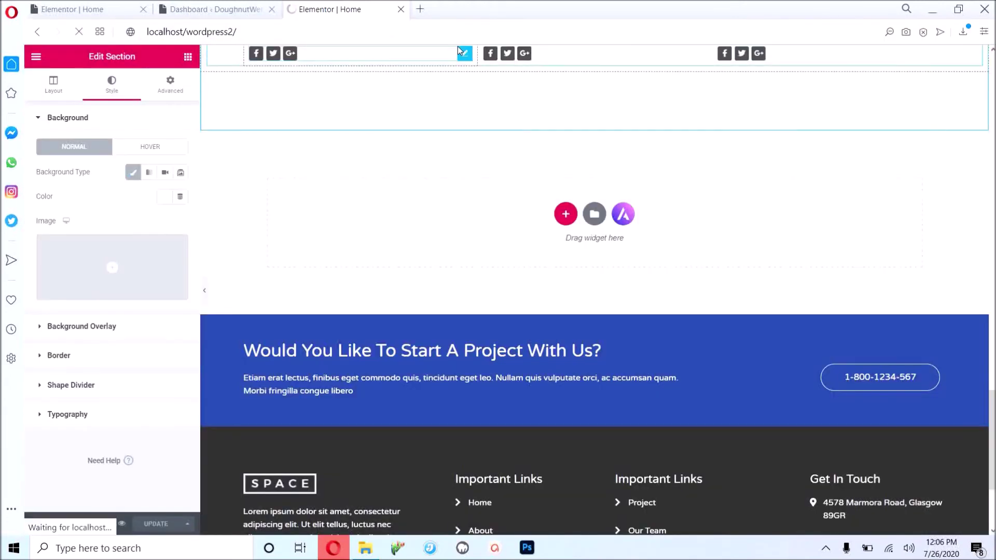
{"action": "left_click", "coordinate": [272, 10]}
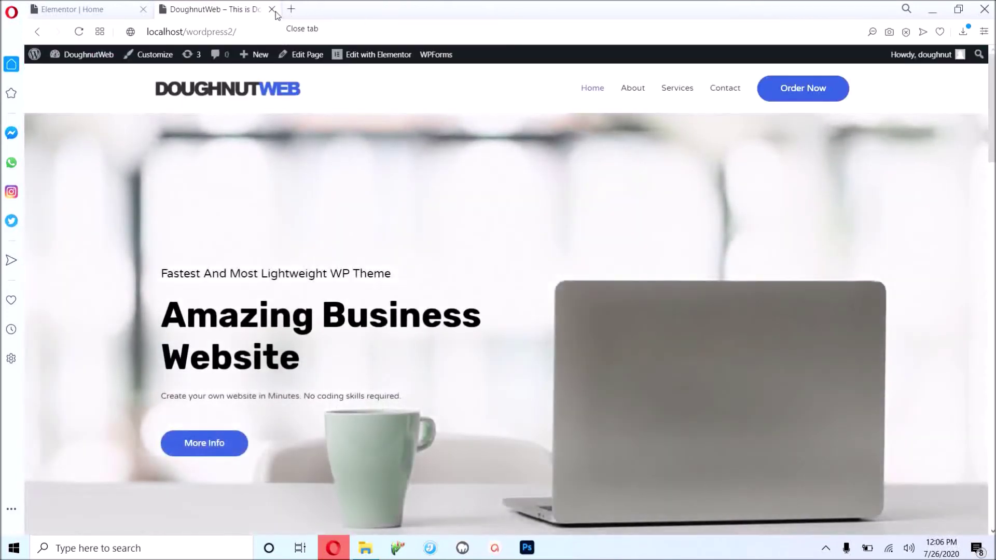
Examine the live home page's services, testimonial, team and footer sections for consistent backgrounds and spacing.
{"action": "scroll", "coordinate": [313, 134], "scroll_direction": "down", "scroll_amount": 10}
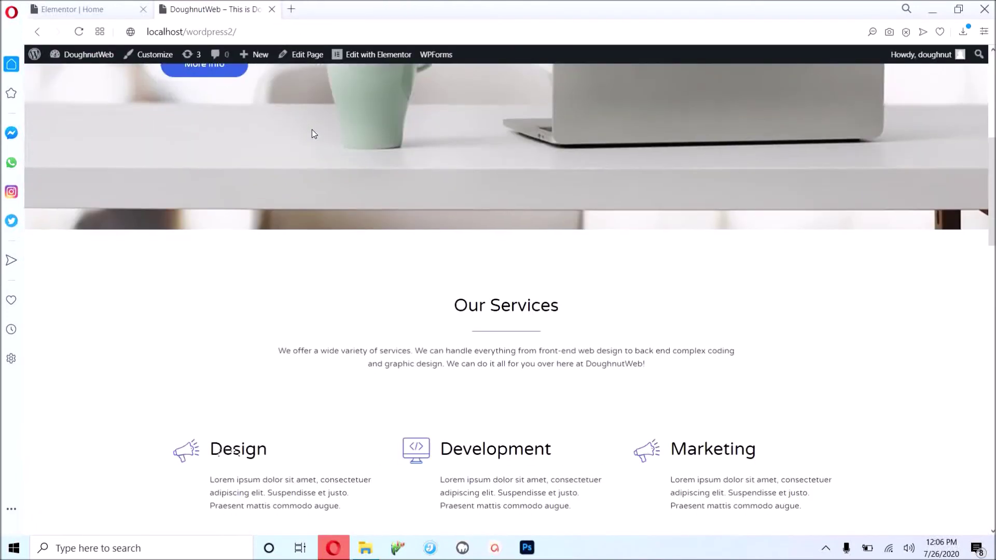
{"action": "scroll", "coordinate": [313, 130], "scroll_direction": "down", "scroll_amount": 3}
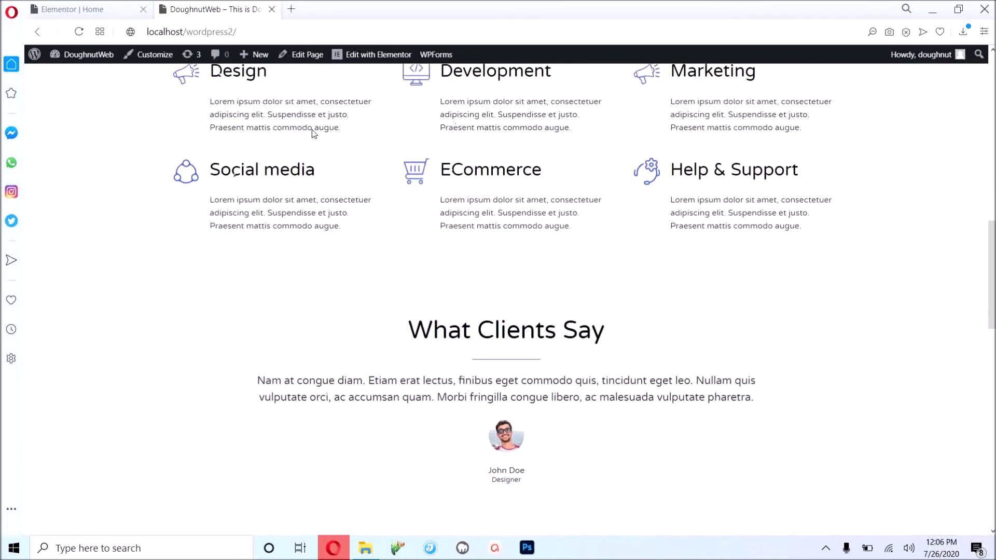
{"action": "scroll", "coordinate": [312, 131], "scroll_direction": "down", "scroll_amount": 4}
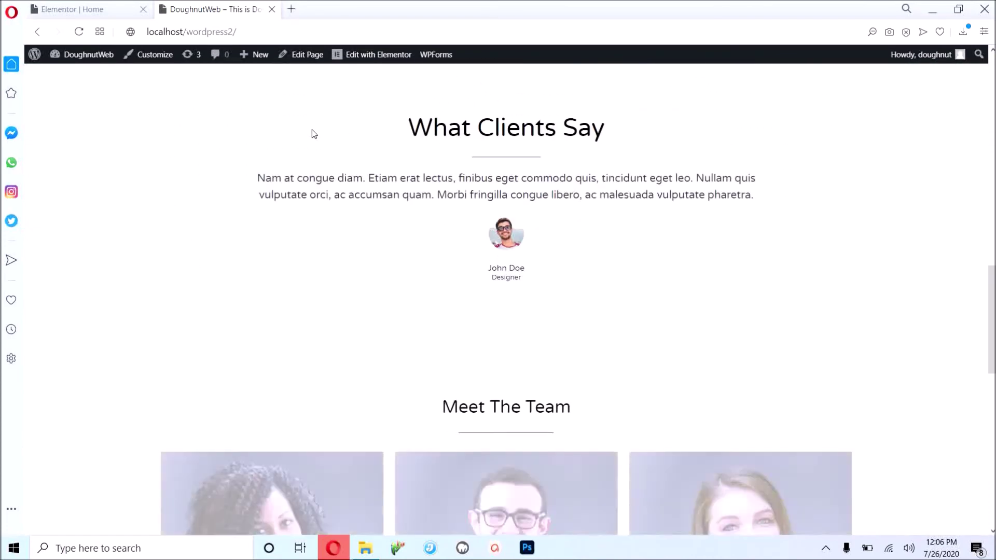
{"action": "scroll", "coordinate": [312, 134], "scroll_direction": "down", "scroll_amount": 7}
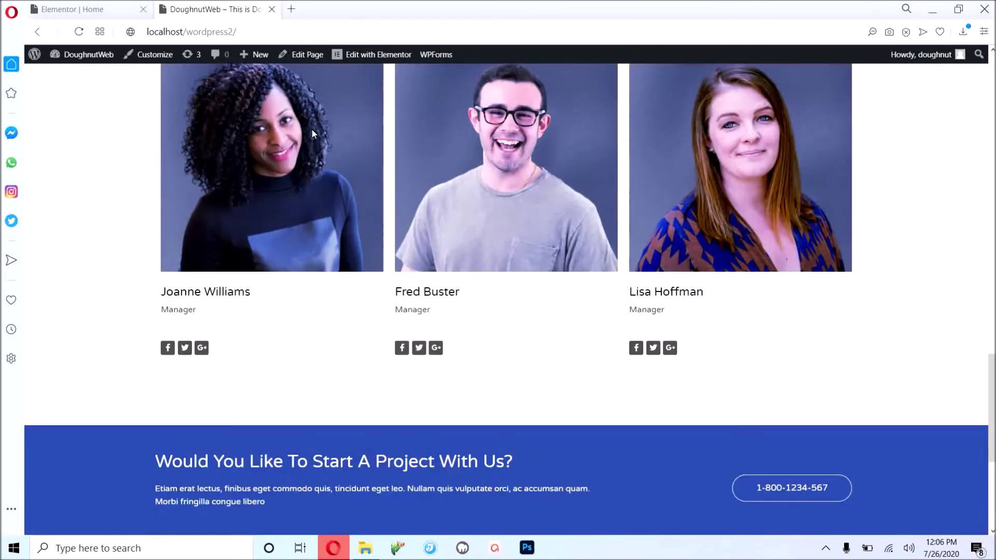
{"action": "scroll", "coordinate": [312, 134], "scroll_direction": "up", "scroll_amount": 2}
{"action": "scroll", "coordinate": [314, 134], "scroll_direction": "down", "scroll_amount": 3}
{"action": "scroll", "coordinate": [313, 134], "scroll_direction": "down", "scroll_amount": 3}
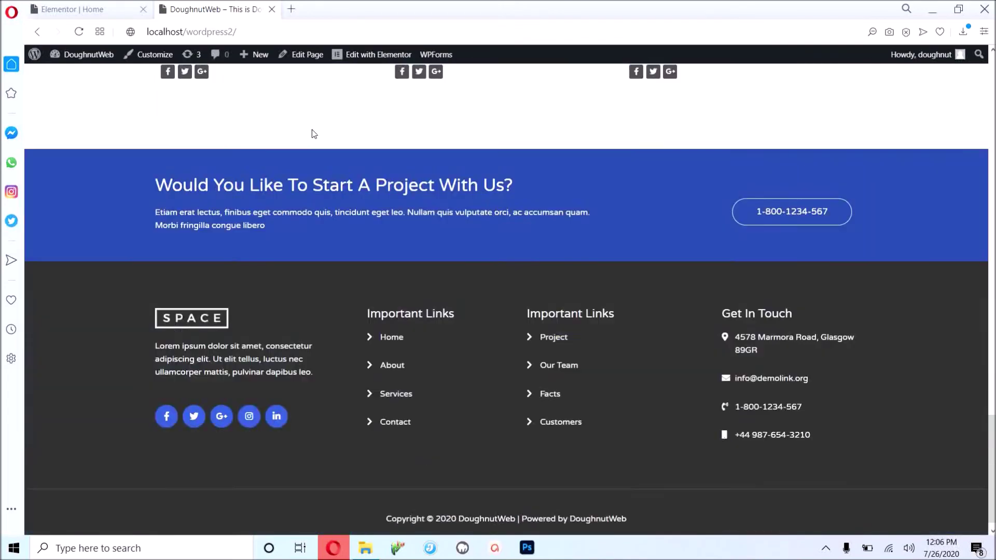
{"action": "scroll", "coordinate": [312, 134], "scroll_direction": "up", "scroll_amount": 12}
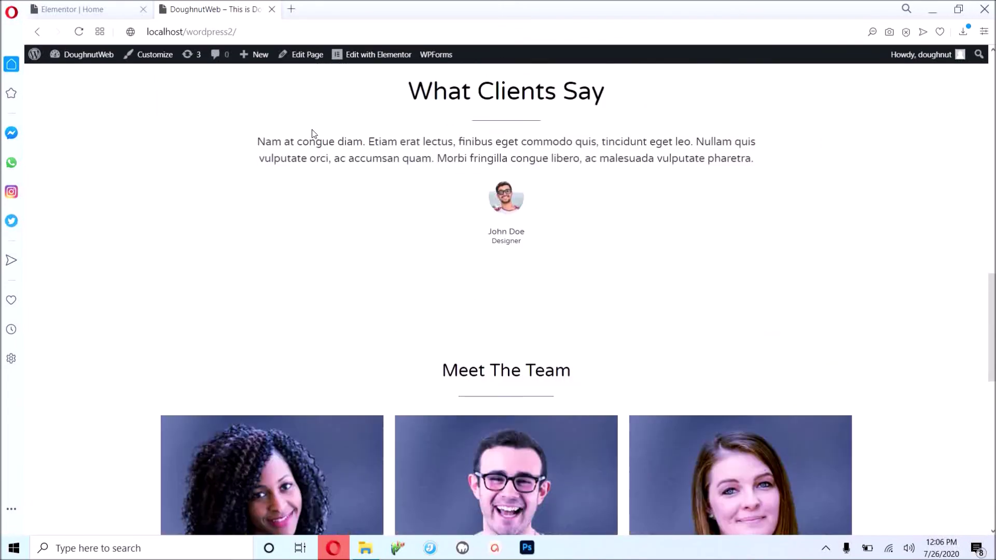
{"action": "scroll", "coordinate": [313, 134], "scroll_direction": "up", "scroll_amount": 6}
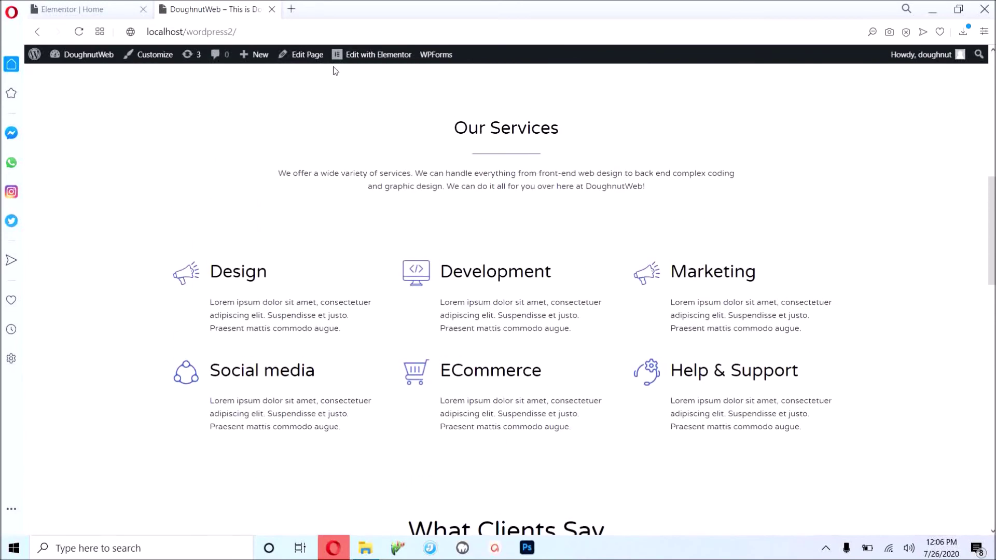
Open the live home page for editing with Elementor and go to the Meet The Team section.
{"action": "left_click", "coordinate": [348, 57]}
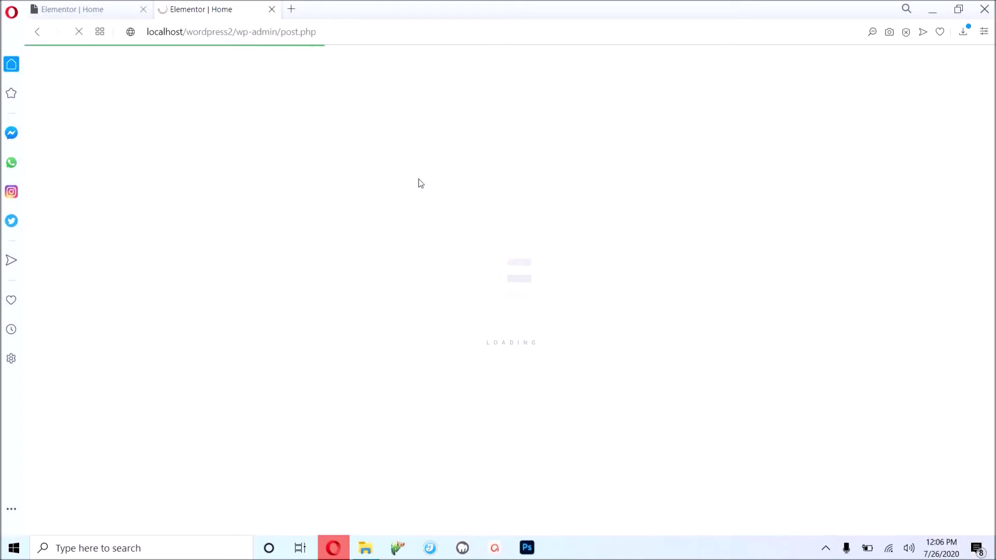
{"action": "scroll", "coordinate": [418, 179], "scroll_direction": "down", "scroll_amount": 5}
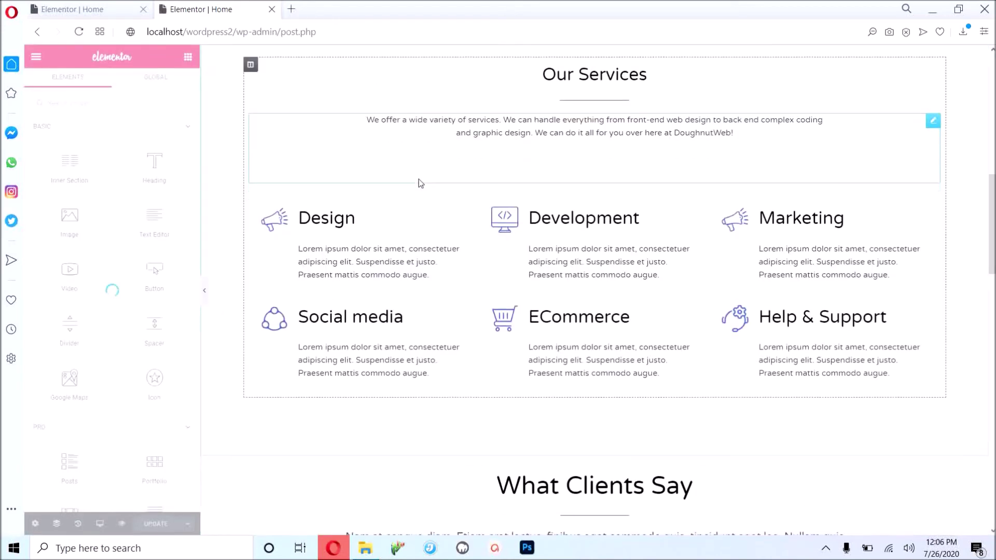
{"action": "scroll", "coordinate": [419, 179], "scroll_direction": "down", "scroll_amount": 15}
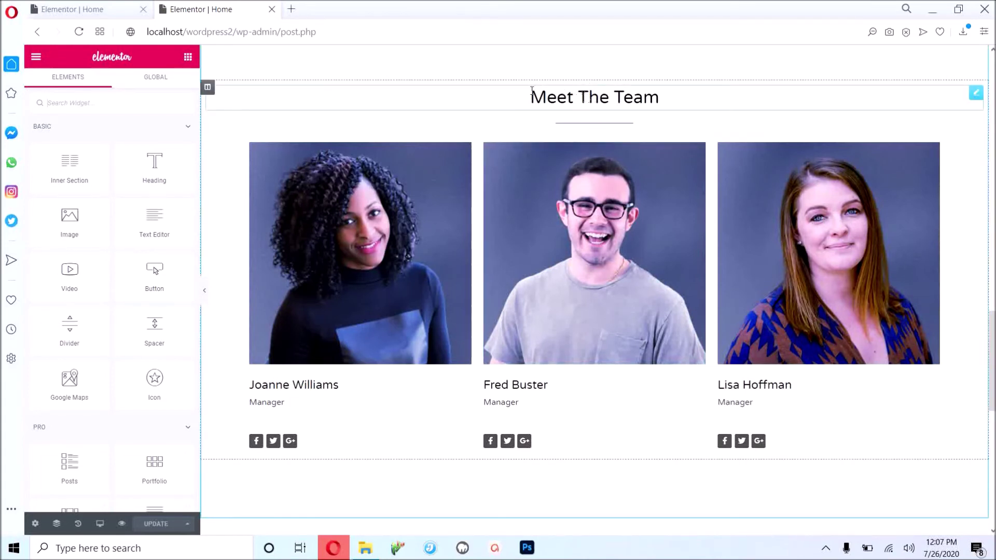
Replace the Meet The Team heading text with "The Amazing Staff".
{"action": "left_click_drag", "start_coordinate": [538, 98], "coordinate": [711, 109]}
{"action": "left_click", "coordinate": [711, 108]}
{"action": "type", "text": "The"}
{"action": "key", "text": "BackSpace"}
{"action": "key", "text": "BackSpace"}
{"action": "key", "text": "BackSpace"}
{"action": "key", "text": "BackSpace"}
{"action": "key", "text": "BackSpace"}
{"action": "key", "text": "BackSpace"}
{"action": "key", "text": "BackSpace"}
{"action": "key", "text": "BackSpace"}
{"action": "key", "text": "BackSpace"}
{"action": "key", "text": "BackSpace"}
{"action": "key", "text": "BackSpace"}
{"action": "key", "text": "BackSpace"}
{"action": "key", "text": "BackSpace"}
{"action": "key", "text": "BackSpace"}
{"action": "key", "text": "BackSpace"}
{"action": "key", "text": "BackSpace"}
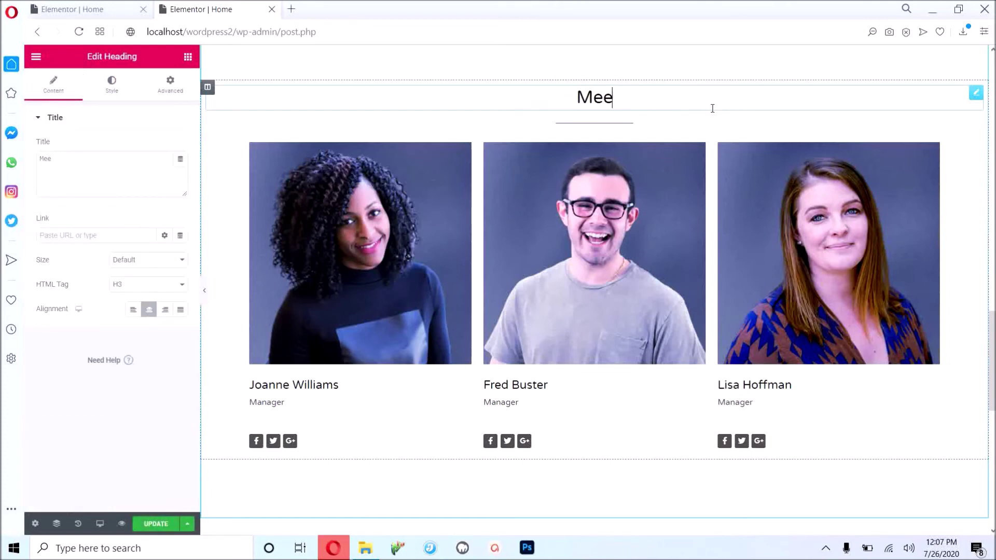
{"action": "type", "text": "The Amazing Staff"}
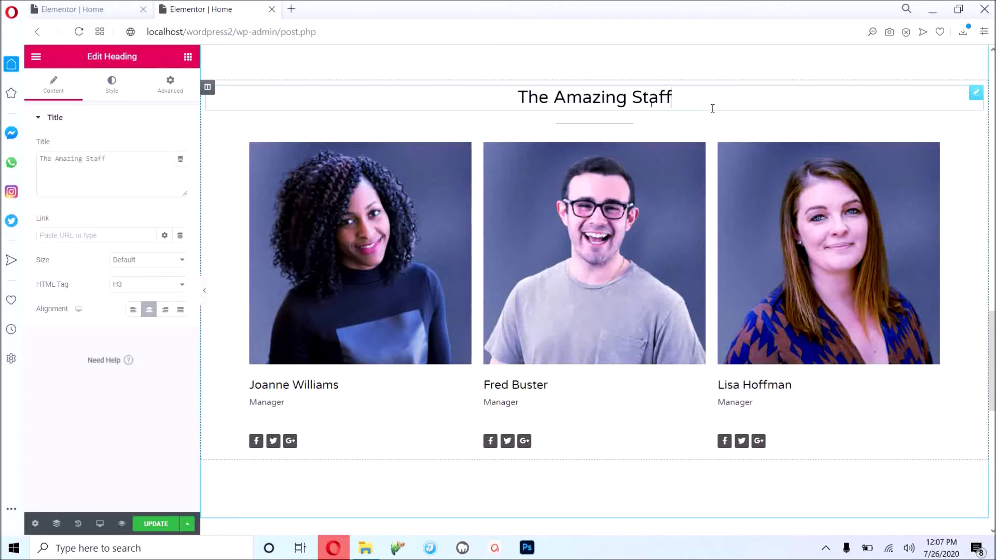
Look through the middle team photo's image size options, the team inner section's layout settings and the enclosing column's available actions.
{"action": "left_click", "coordinate": [586, 201]}
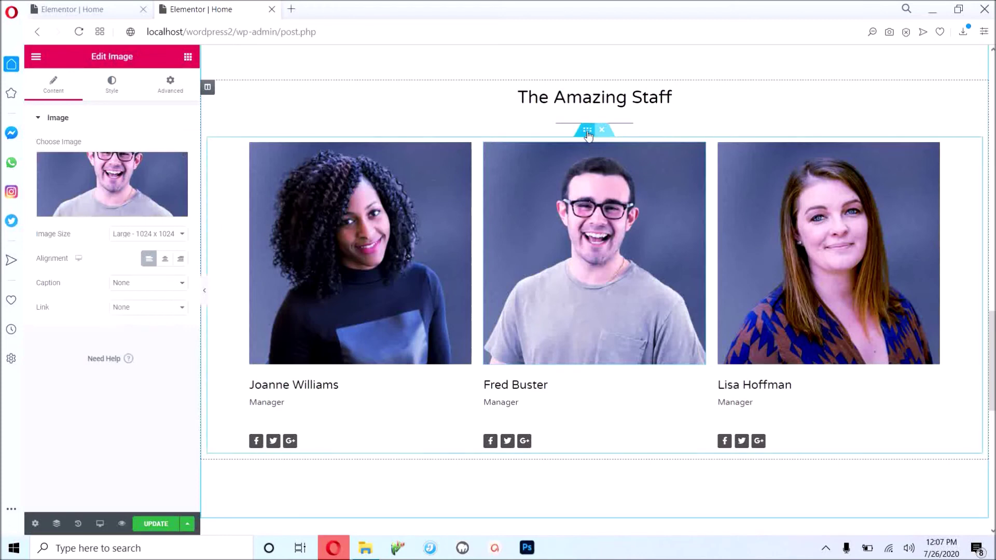
{"action": "left_click", "coordinate": [588, 133]}
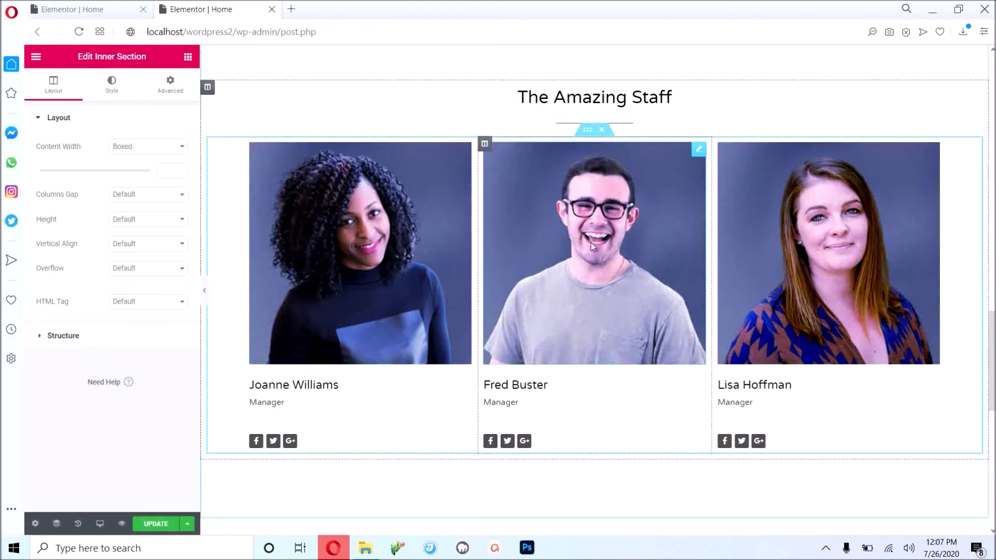
{"action": "left_click", "coordinate": [700, 149]}
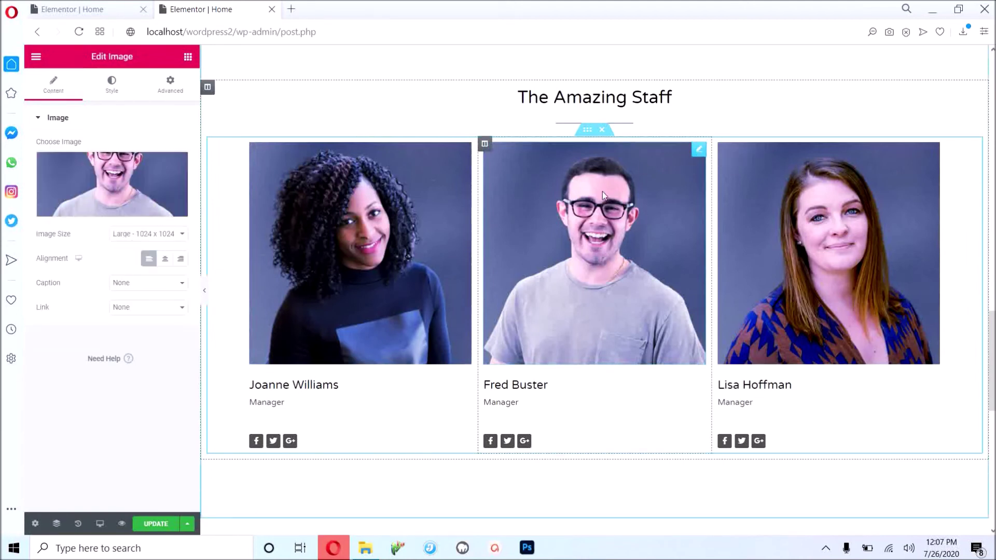
{"action": "left_click", "coordinate": [145, 234]}
{"action": "left_click", "coordinate": [145, 235]}
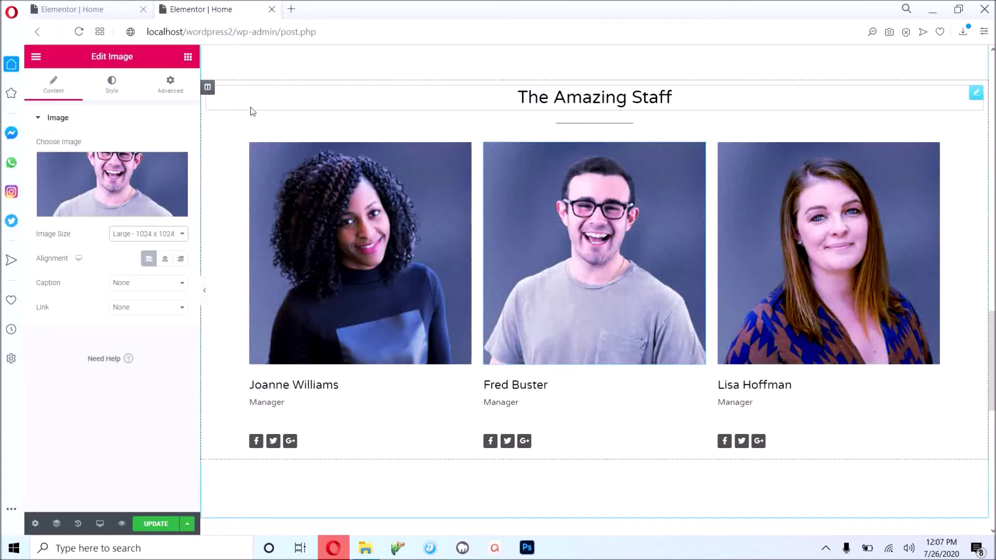
{"action": "right_click", "coordinate": [212, 97]}
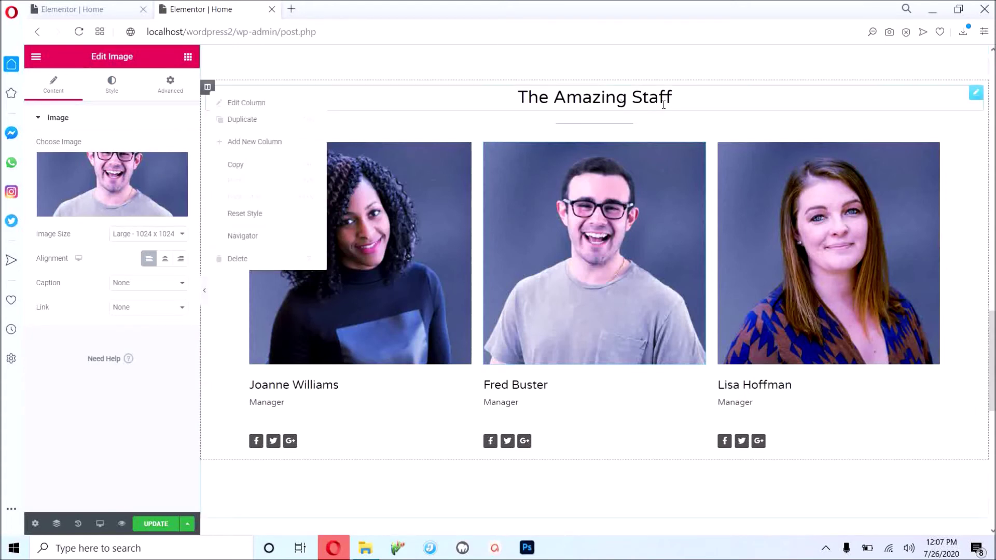
{"action": "left_click", "coordinate": [897, 61]}
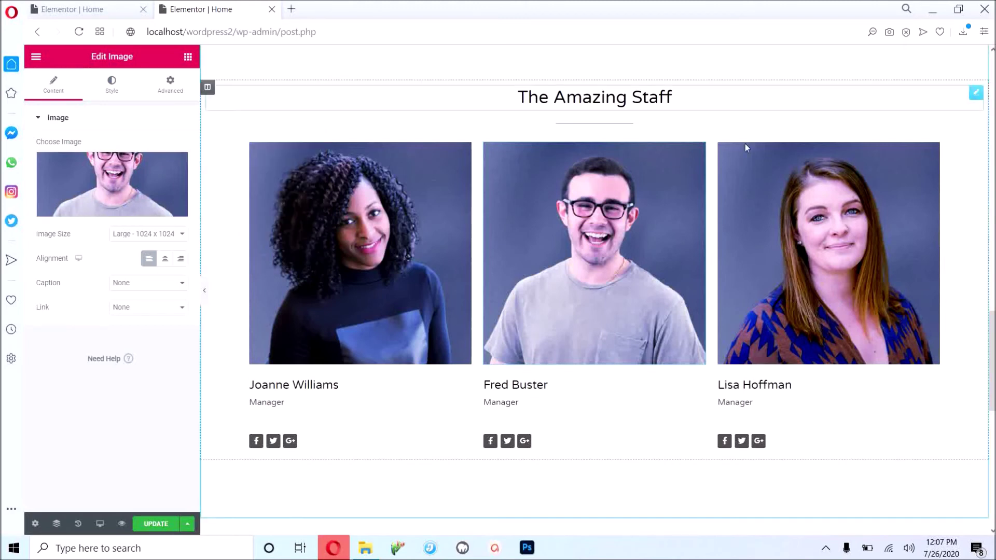
Save the home page changes and load the live front page at localhost/wordpress2/.
{"action": "left_click", "coordinate": [154, 524]}
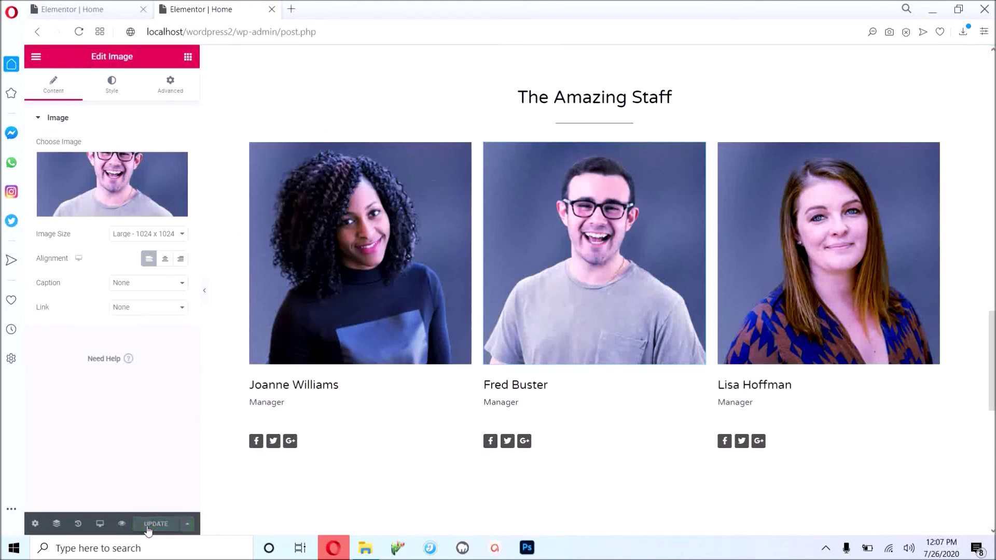
{"action": "left_click_drag", "start_coordinate": [235, 32], "coordinate": [750, 104]}
{"action": "key", "text": "BackSpace"}
{"action": "key", "text": "Return"}
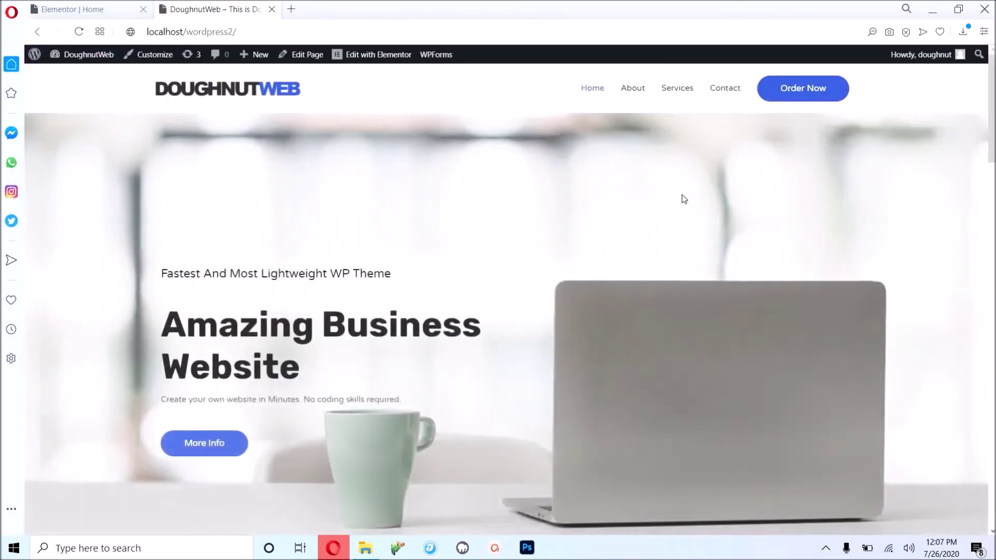
Check the live page down to the footer and open the Footer template for editing with Elementor.
{"action": "scroll", "coordinate": [587, 369], "scroll_direction": "down", "scroll_amount": 20}
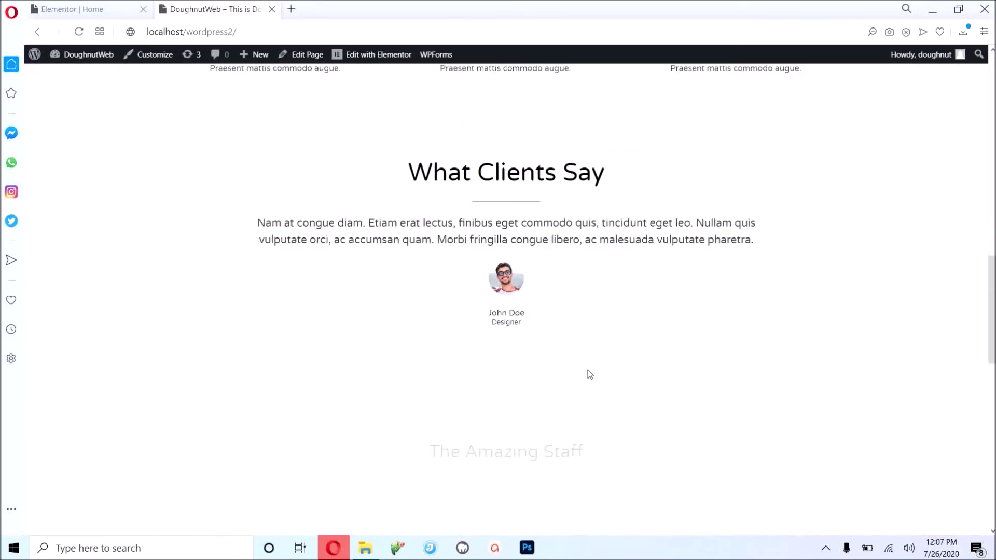
{"action": "scroll", "coordinate": [588, 369], "scroll_direction": "down", "scroll_amount": 10}
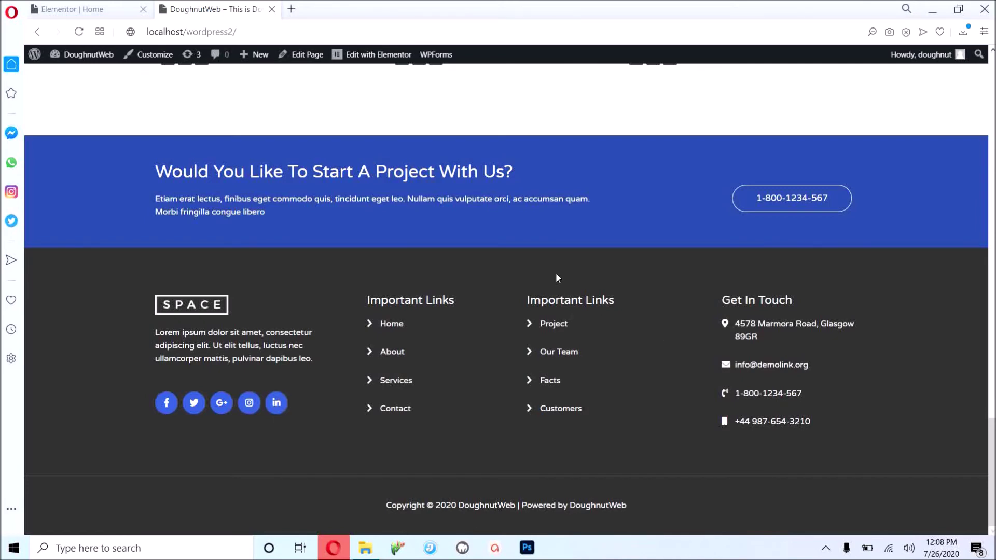
{"action": "mouse_move", "coordinate": [376, 62]}
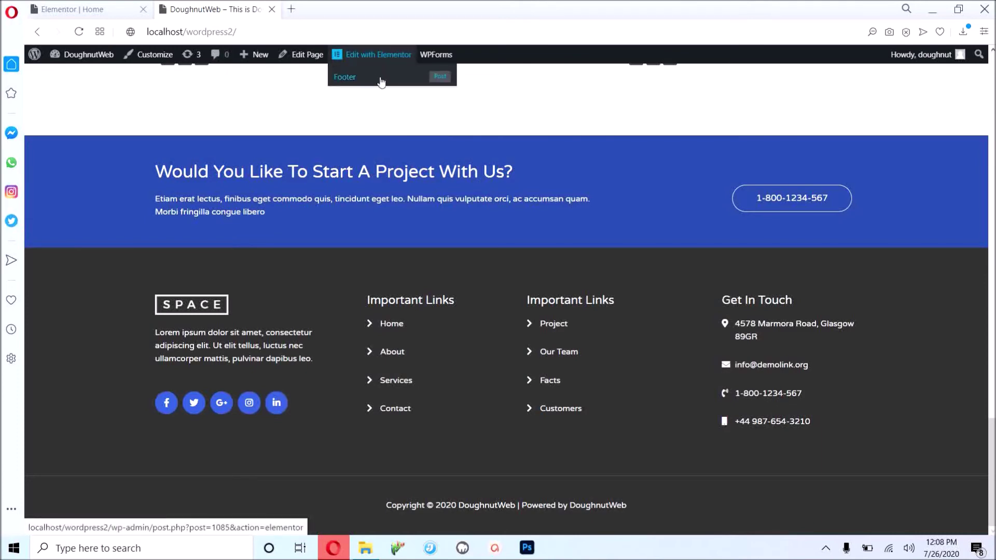
{"action": "left_click", "coordinate": [382, 82]}
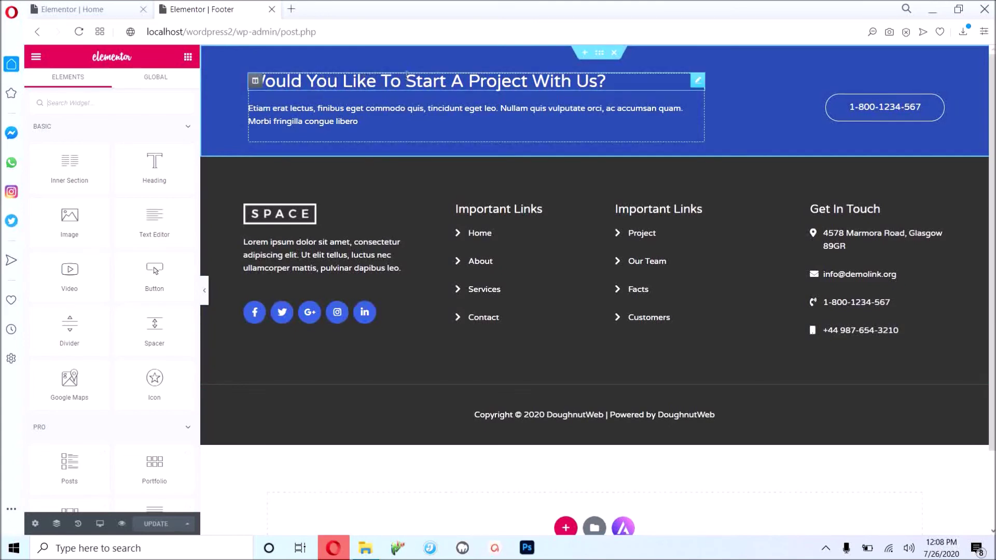
Look through the settings of the footer's call-to-action heading and the phone button's type, text and link options.
{"action": "left_click", "coordinate": [608, 82]}
{"action": "left_click_drag", "start_coordinate": [621, 82], "coordinate": [252, 82]}
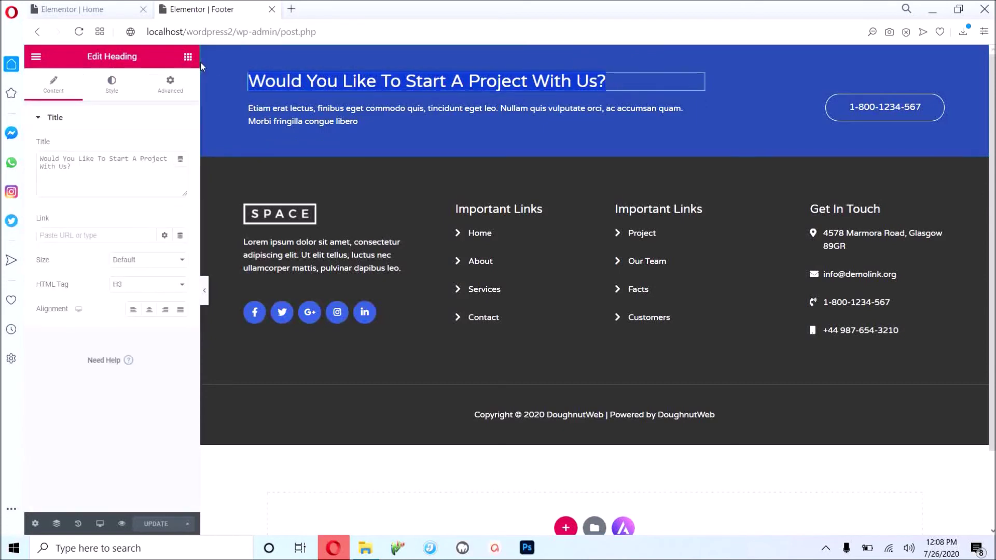
{"action": "left_click", "coordinate": [313, 91]}
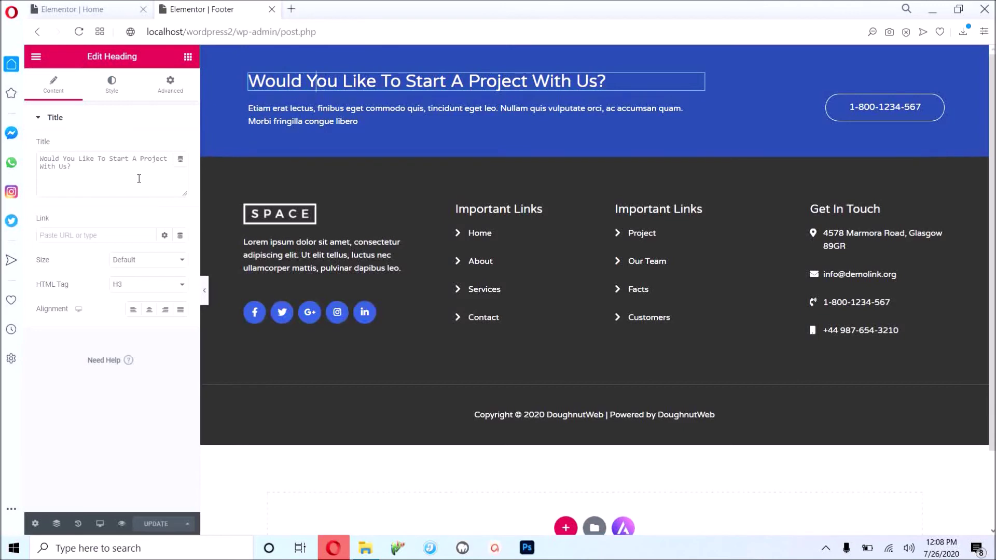
{"action": "left_click", "coordinate": [902, 108]}
{"action": "left_click", "coordinate": [150, 146]}
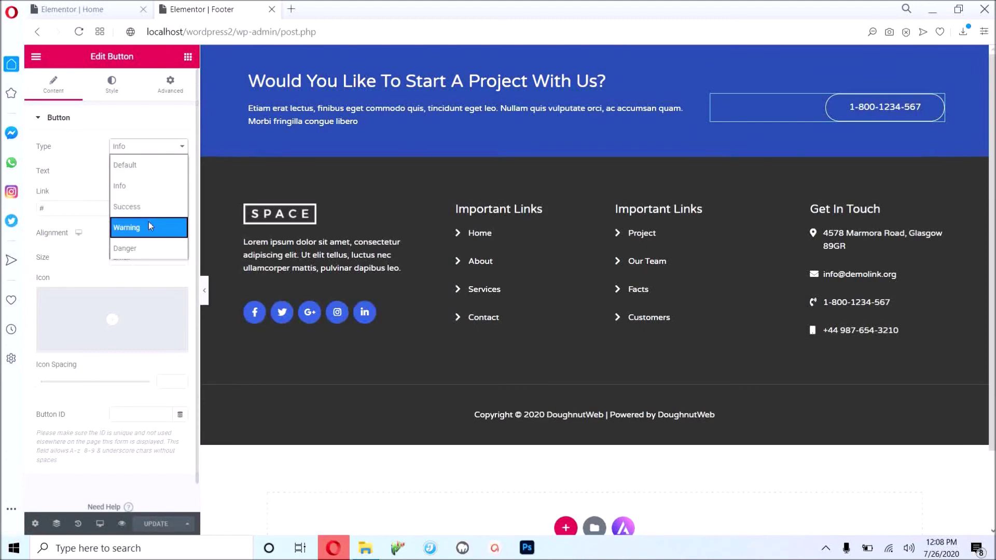
{"action": "left_click", "coordinate": [87, 164]}
{"action": "left_click", "coordinate": [83, 205]}
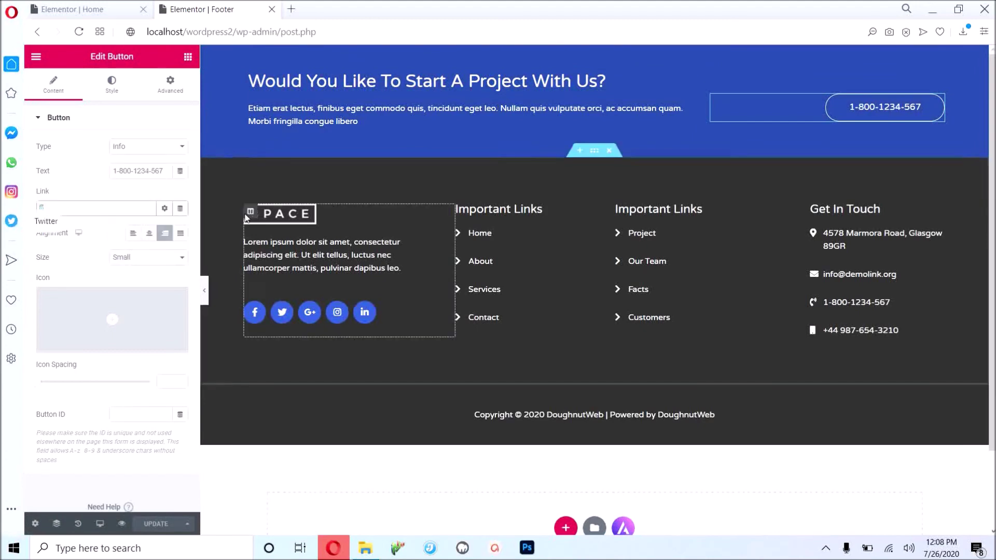
{"action": "left_click_drag", "start_coordinate": [122, 171], "coordinate": [179, 171]}
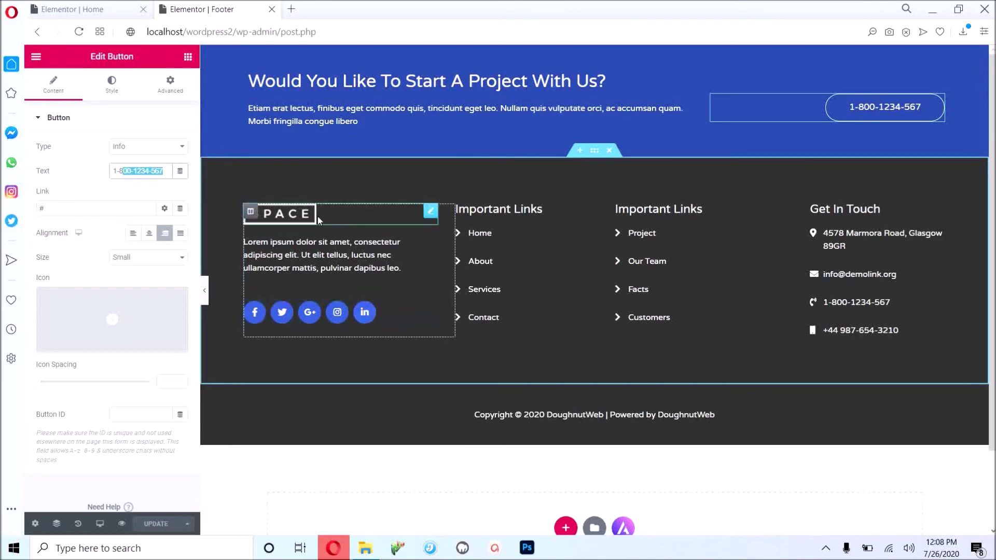
Replace the SPACE logo image in the footer with the uploaded file logo-doughnut-web-white.png.
{"action": "left_click", "coordinate": [427, 215]}
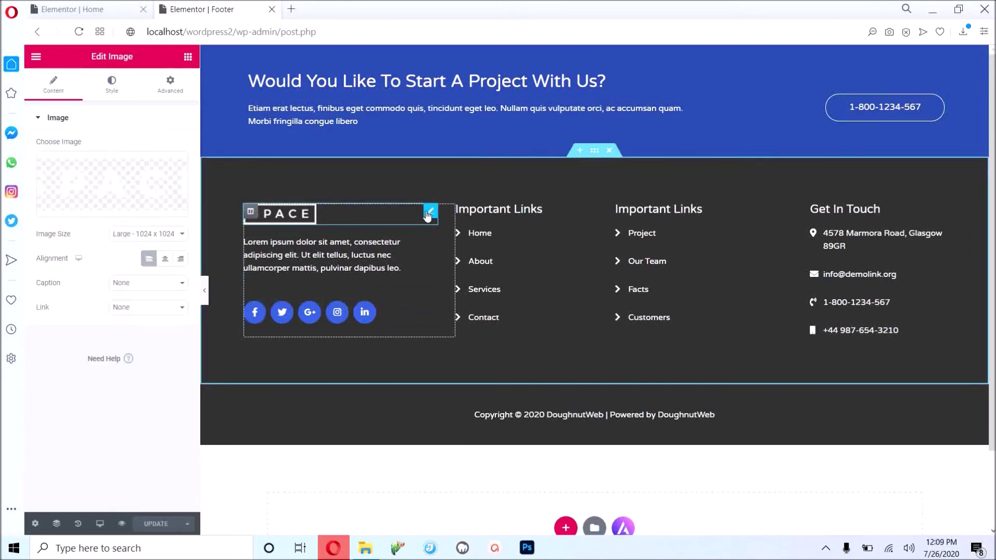
{"action": "left_click", "coordinate": [139, 212]}
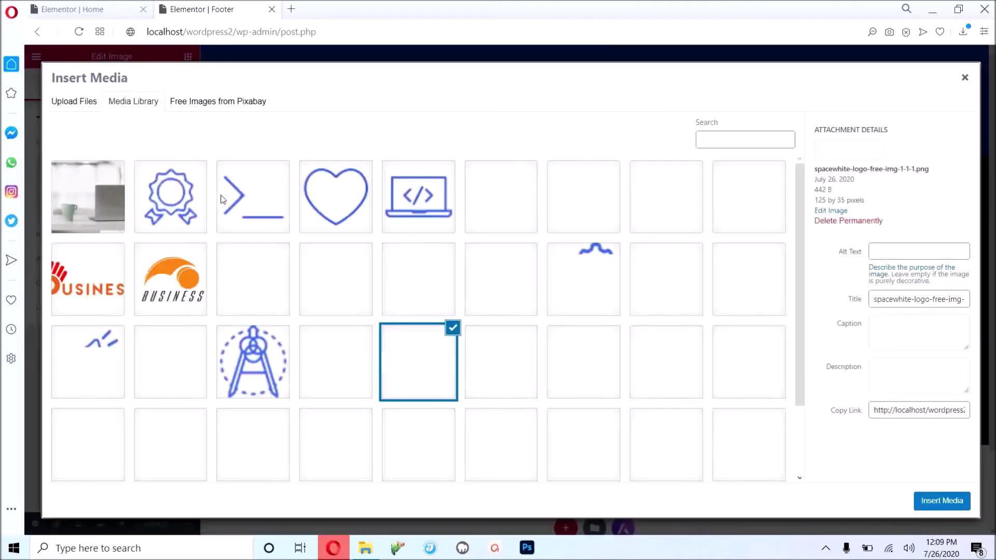
{"action": "left_click", "coordinate": [82, 104]}
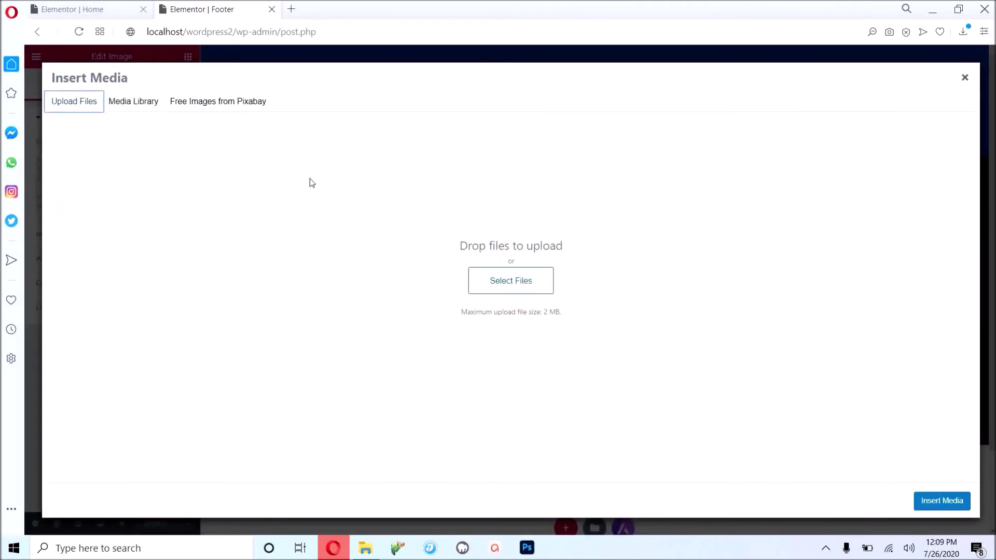
{"action": "left_click", "coordinate": [513, 293]}
{"action": "left_click", "coordinate": [386, 136]}
{"action": "double_click", "coordinate": [386, 137]}
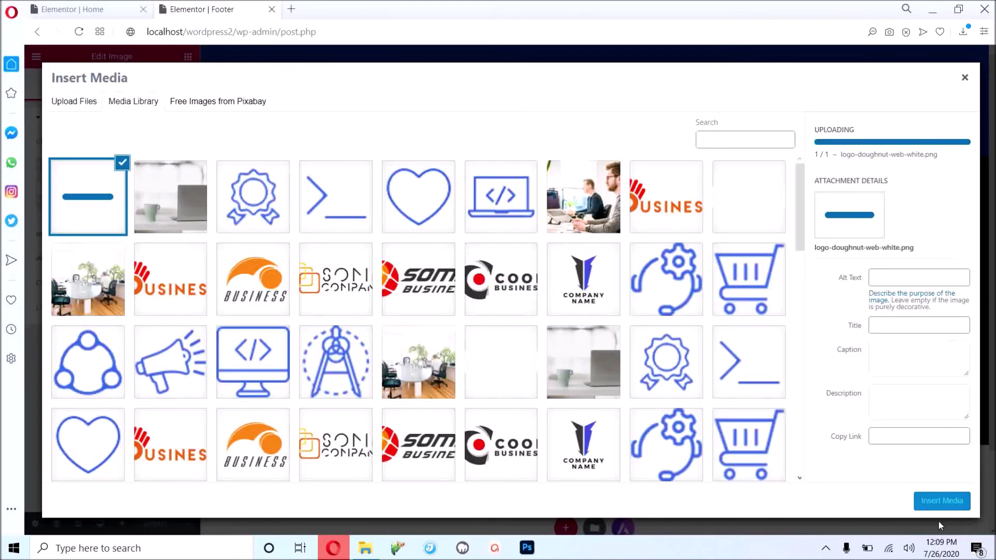
{"action": "left_click", "coordinate": [942, 501]}
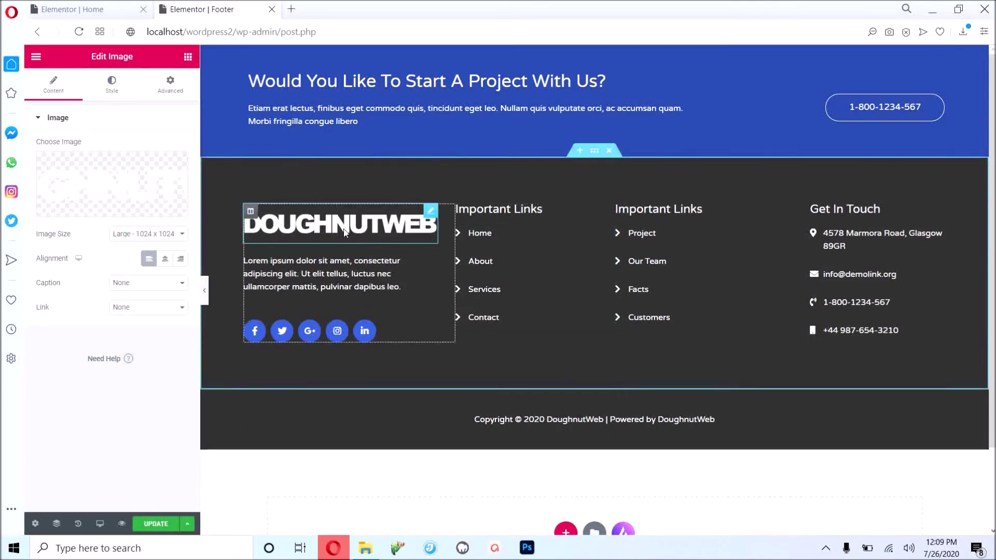
Set the footer logo's image size to Medium Large.
{"action": "left_click", "coordinate": [150, 234]}
{"action": "left_click", "coordinate": [161, 310]}
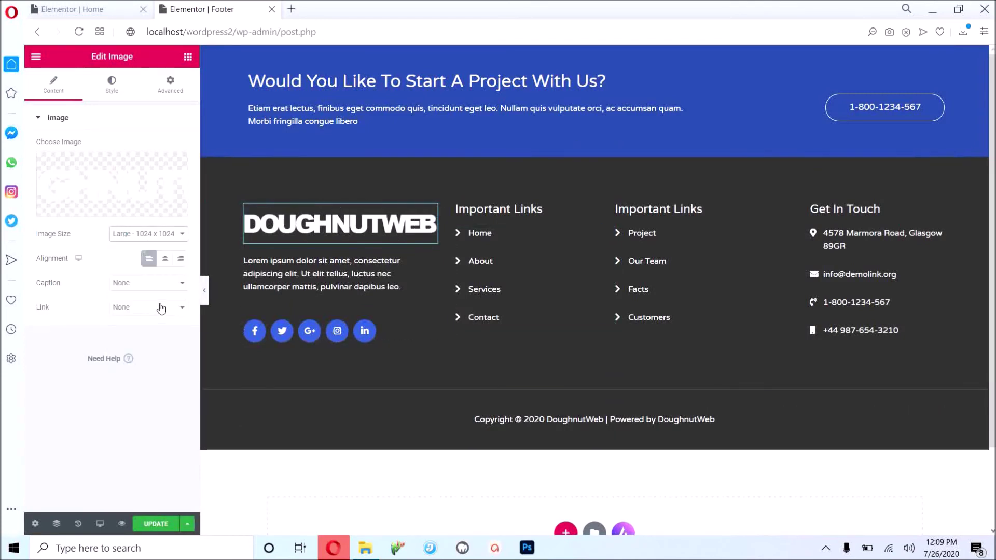
{"action": "left_click", "coordinate": [161, 233]}
{"action": "left_click", "coordinate": [139, 288]}
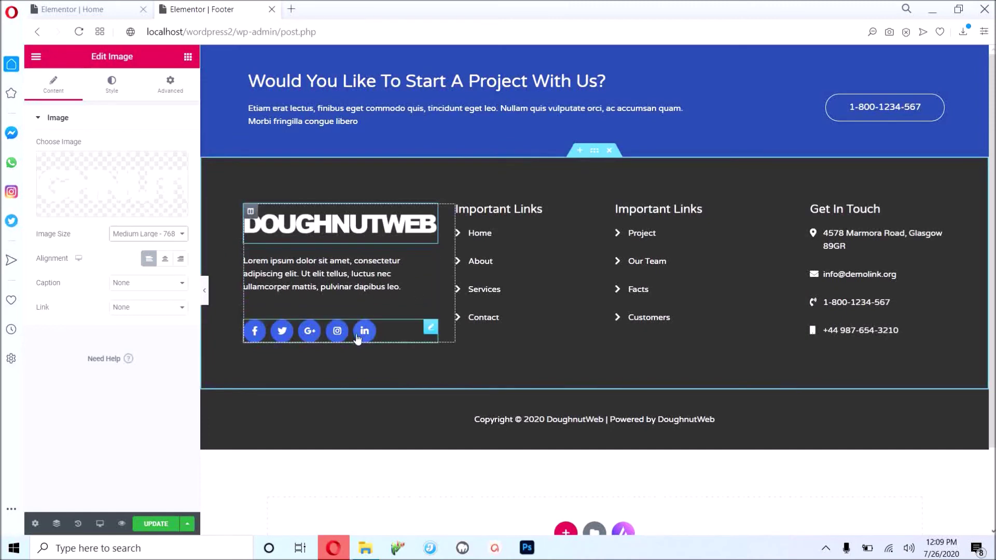
Remove the Google Plus icon from the footer's social icons and review the link settings of the Facebook and Twitter icons.
{"action": "left_click", "coordinate": [430, 328]}
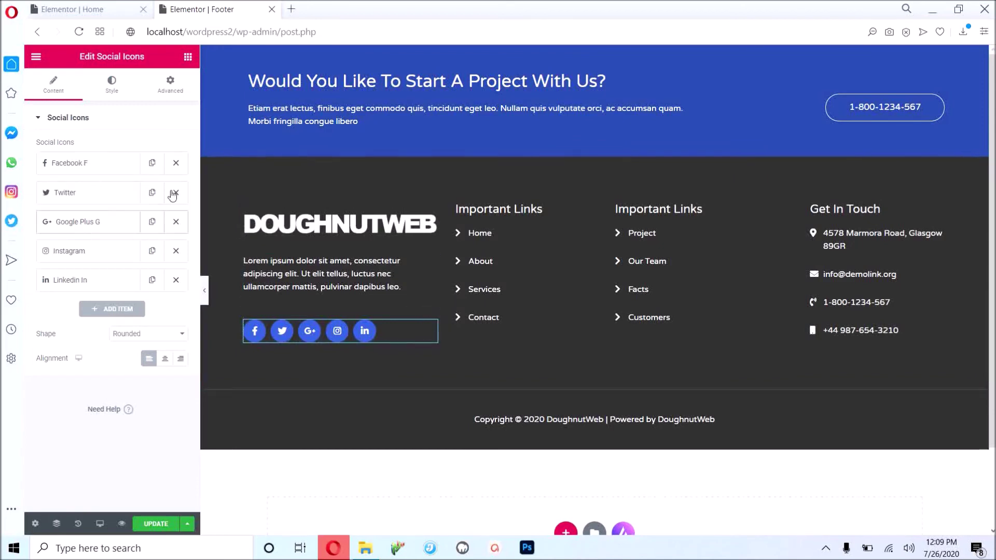
{"action": "left_click", "coordinate": [176, 222]}
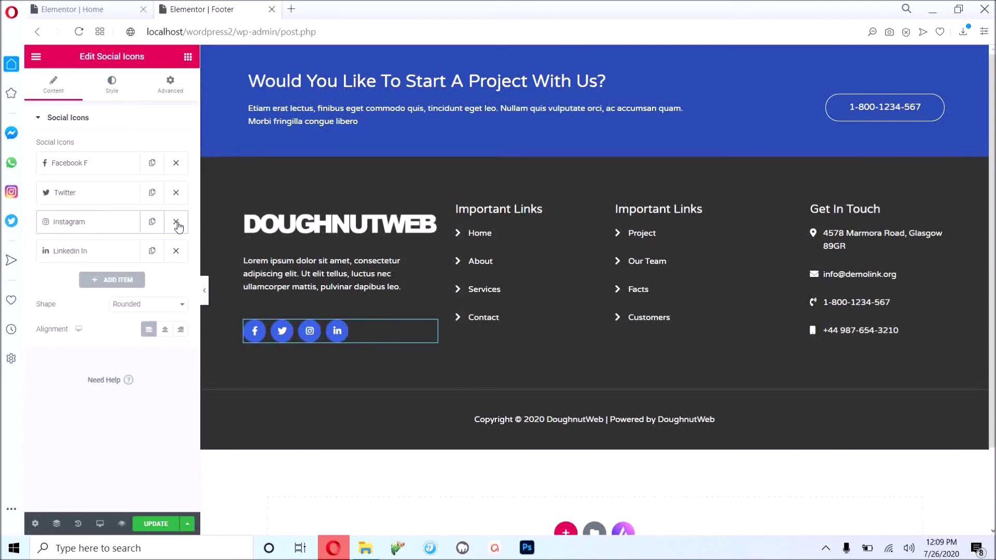
{"action": "left_click", "coordinate": [104, 166]}
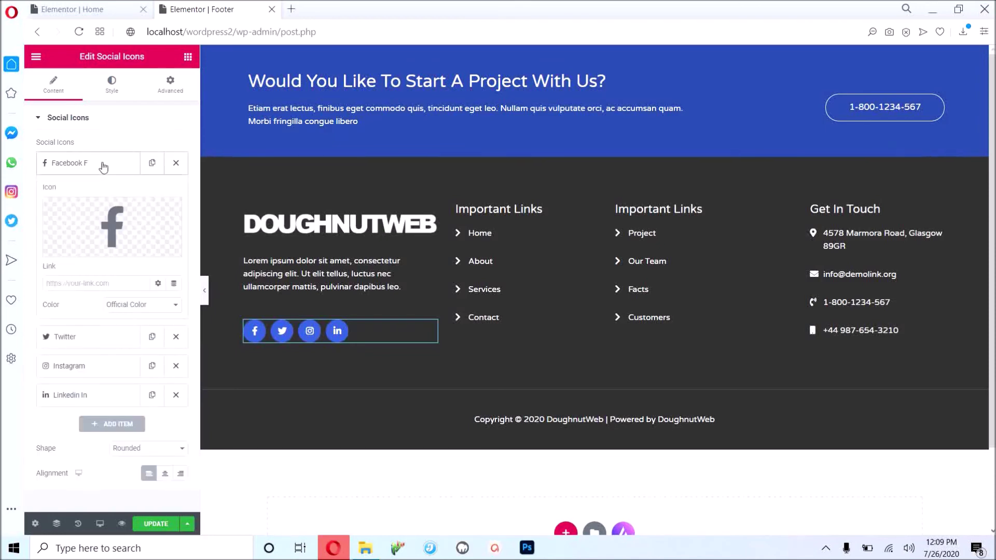
{"action": "scroll", "coordinate": [84, 170], "scroll_direction": "down", "scroll_amount": 1}
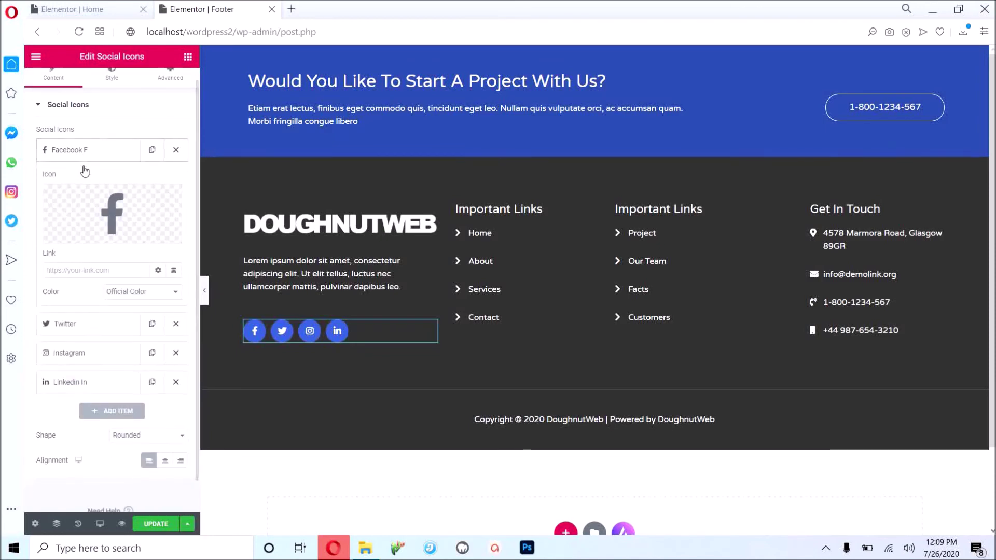
{"action": "left_click", "coordinate": [110, 261]}
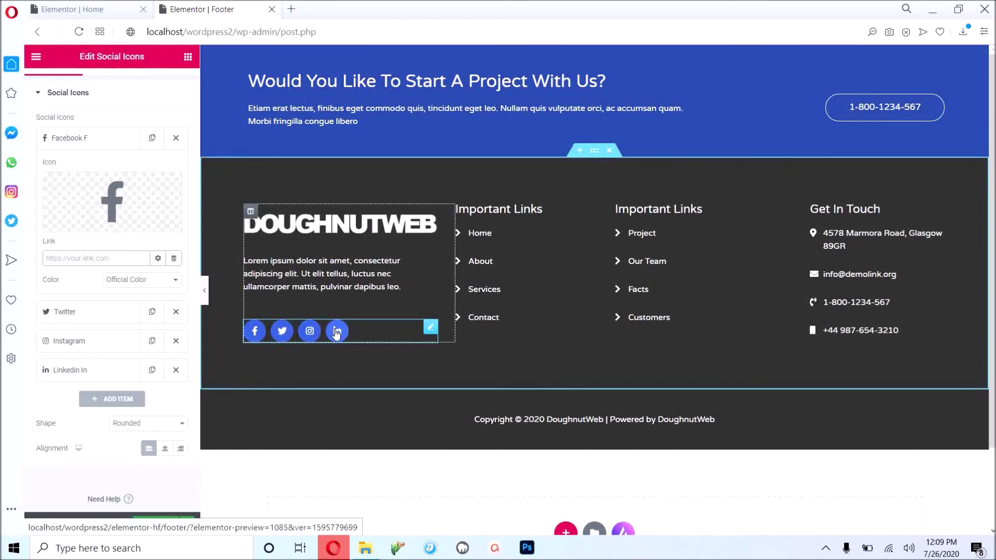
{"action": "left_click", "coordinate": [105, 148]}
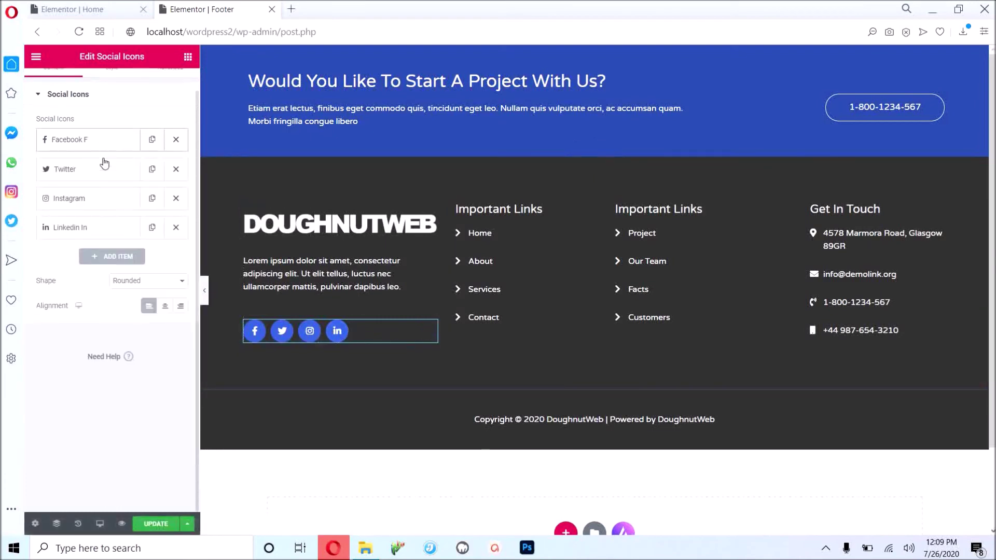
{"action": "left_click", "coordinate": [97, 175]}
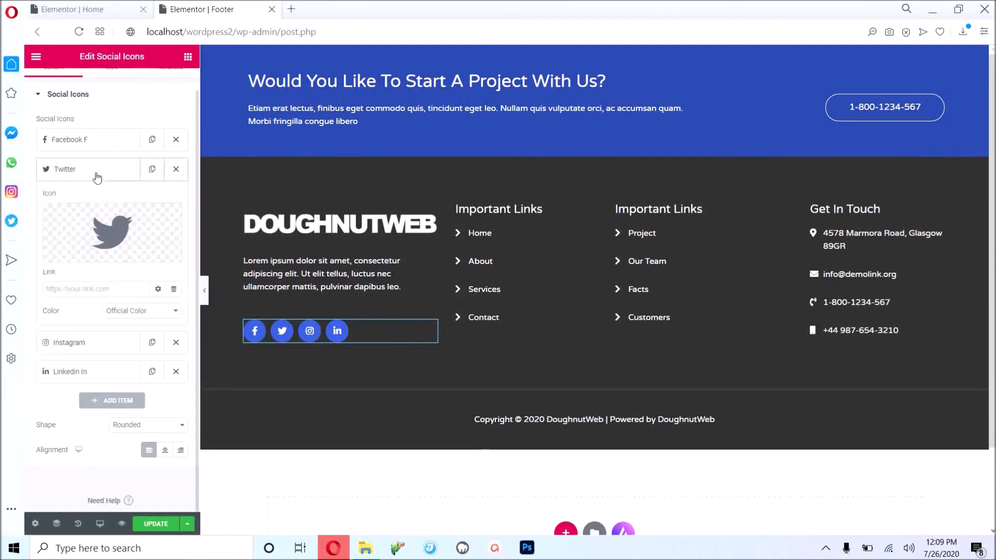
{"action": "left_click", "coordinate": [97, 177]}
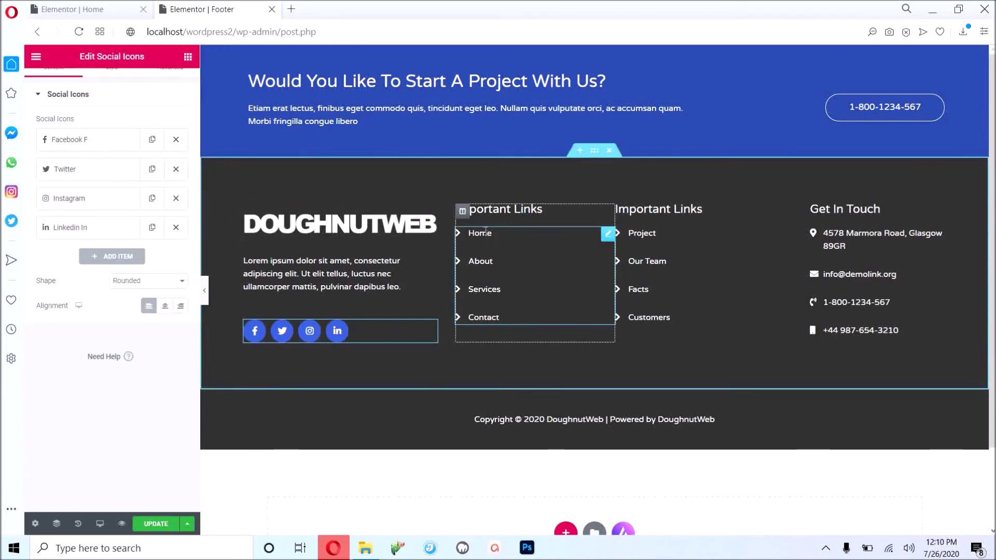
Try changing the Home item's text in the first Important Links list, restore it to Home, and check its link field.
{"action": "left_click", "coordinate": [610, 236]}
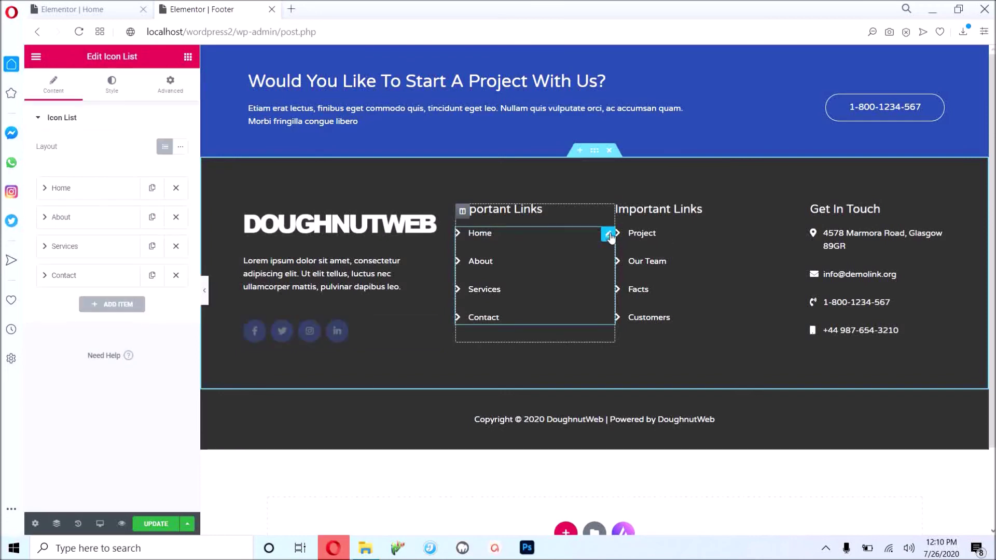
{"action": "left_click", "coordinate": [78, 192]}
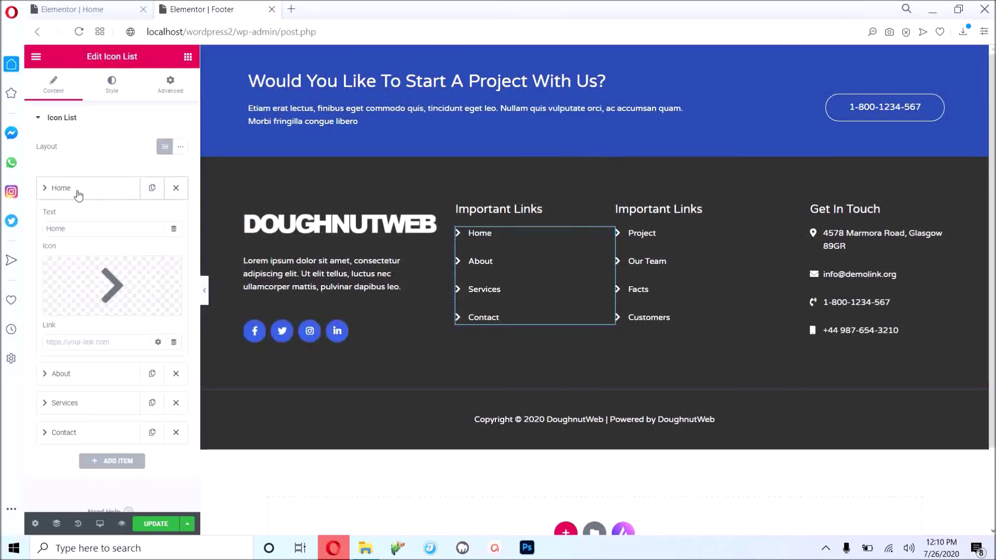
{"action": "double_click", "coordinate": [83, 229]}
{"action": "type", "text": "Rot"}
{"action": "key", "text": "BackSpace"}
{"action": "key", "text": "BackSpace"}
{"action": "key", "text": "BackSpace"}
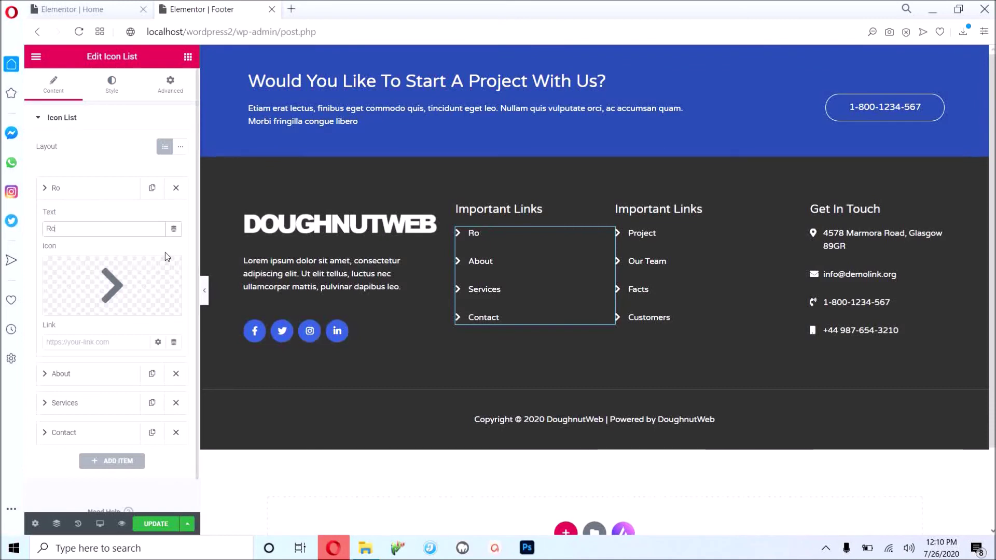
{"action": "type", "text": "Hoe"}
{"action": "key", "text": "BackSpace"}
{"action": "type", "text": "me"}
{"action": "left_click", "coordinate": [115, 342]}
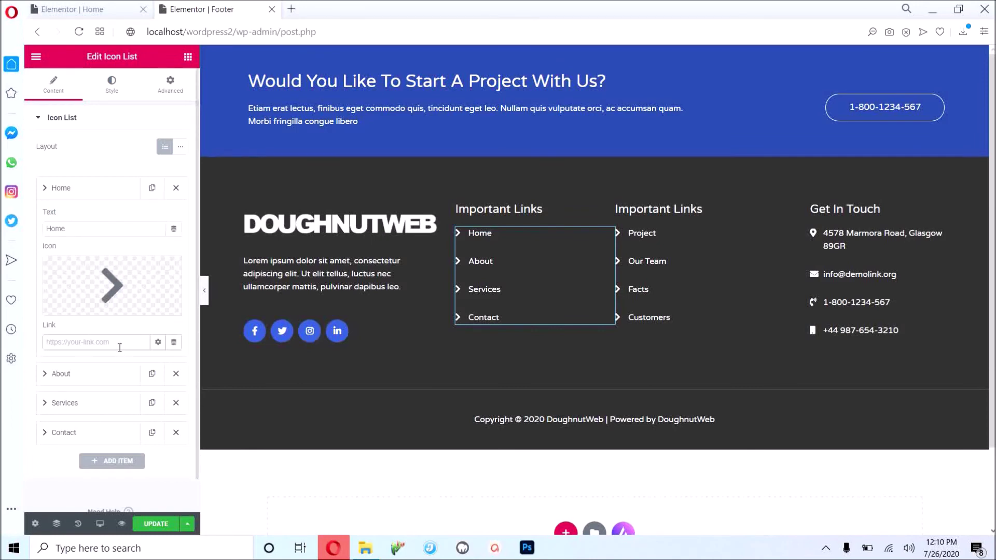
{"action": "left_click", "coordinate": [71, 187]}
{"action": "left_click", "coordinate": [639, 256]}
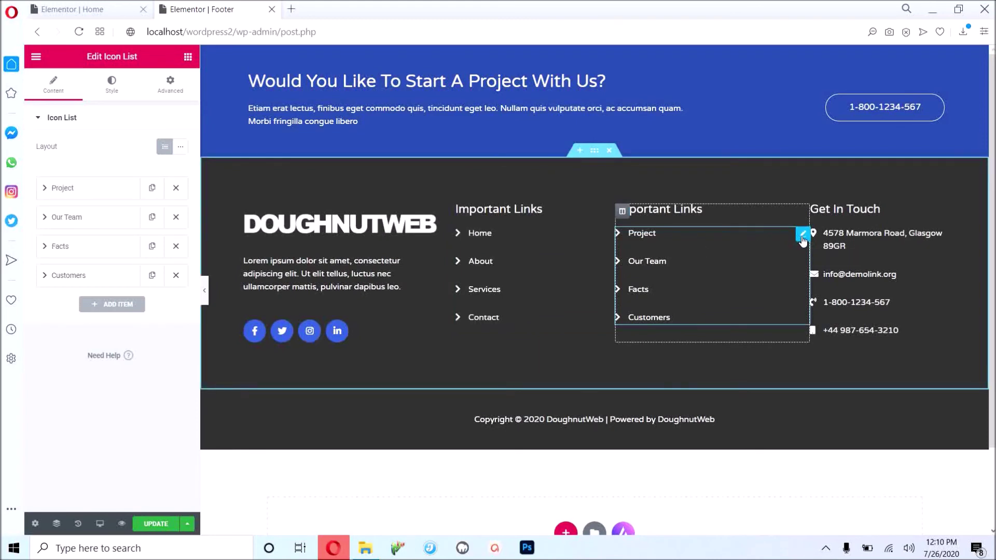
{"action": "left_click", "coordinate": [53, 189]}
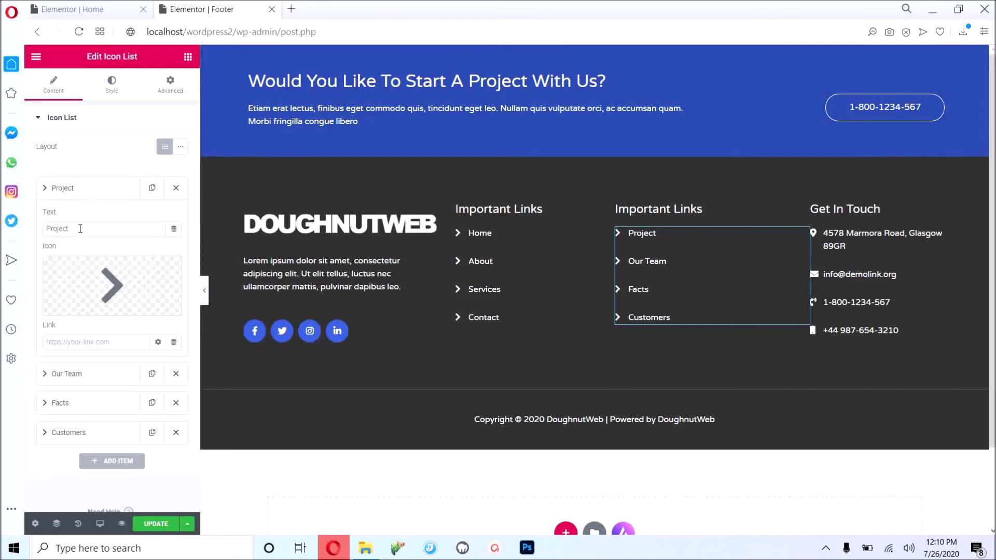
{"action": "left_click", "coordinate": [80, 229]}
{"action": "double_click", "coordinate": [80, 229]}
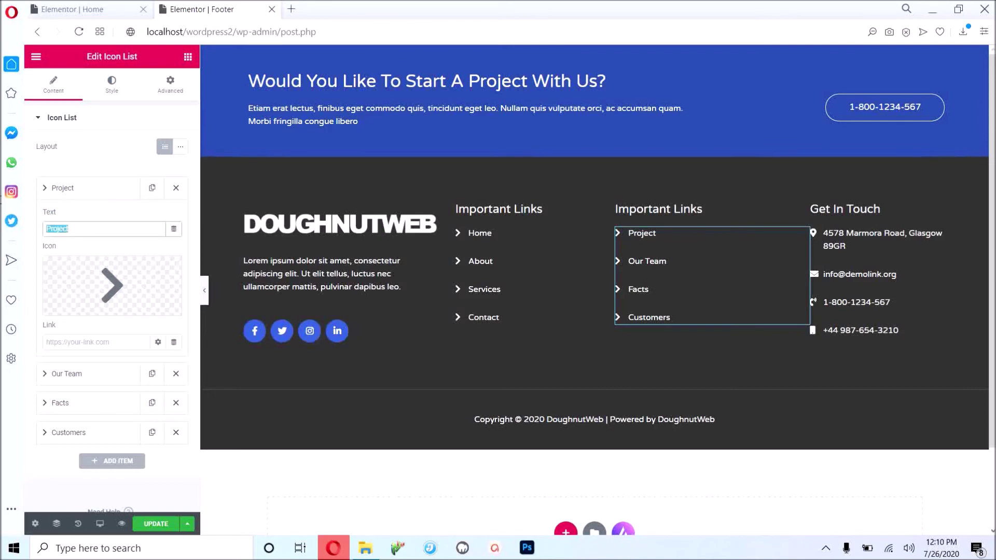
{"action": "type", "text": "Our Work"}
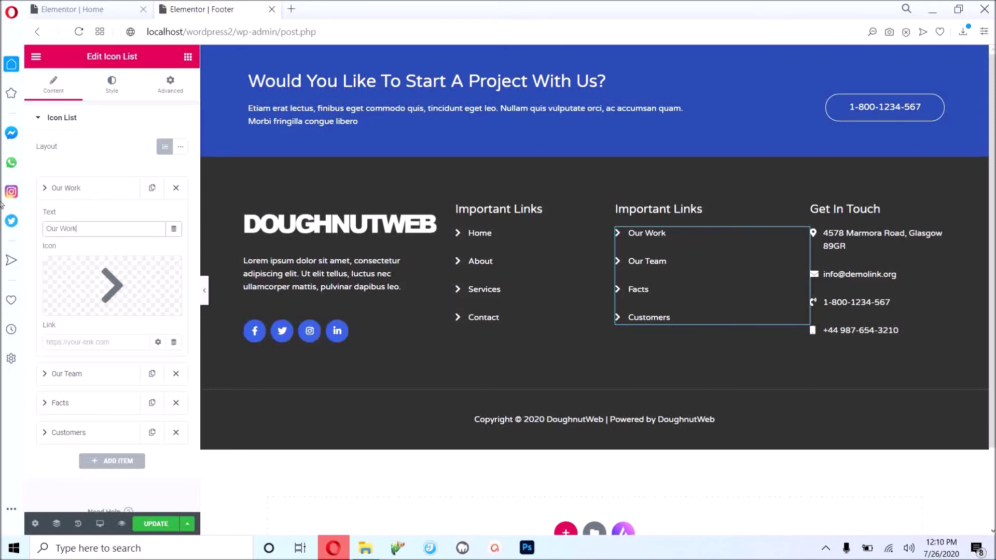
{"action": "left_click", "coordinate": [111, 345]}
{"action": "type", "text": "https://doughnutweb.com"}
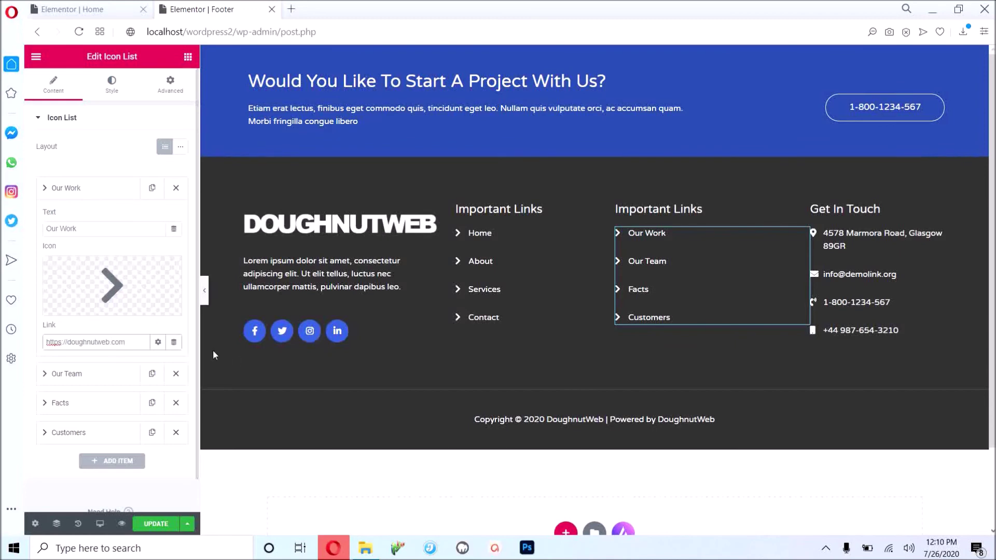
Save the footer changes and check the address item in the Get In Touch list.
{"action": "left_click", "coordinate": [161, 524]}
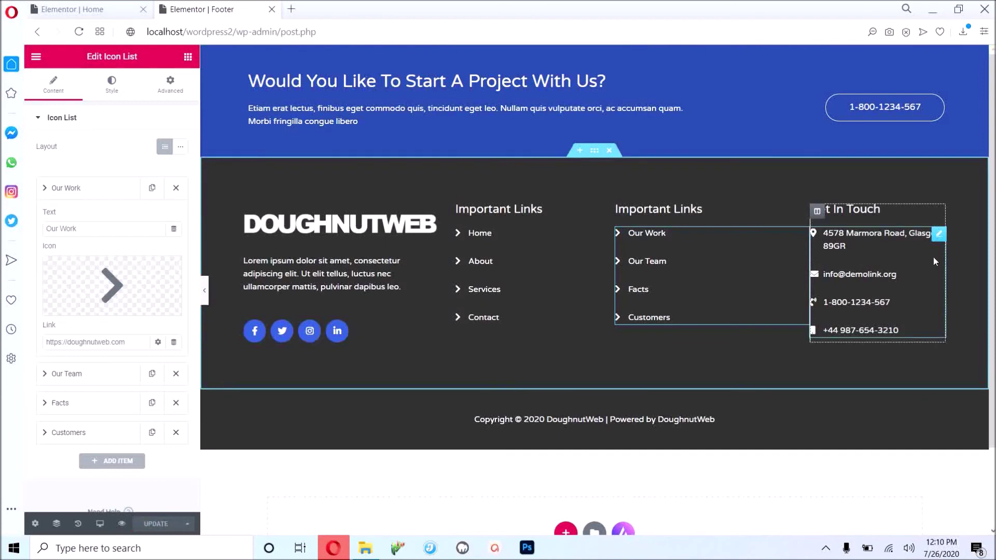
{"action": "left_click", "coordinate": [940, 234]}
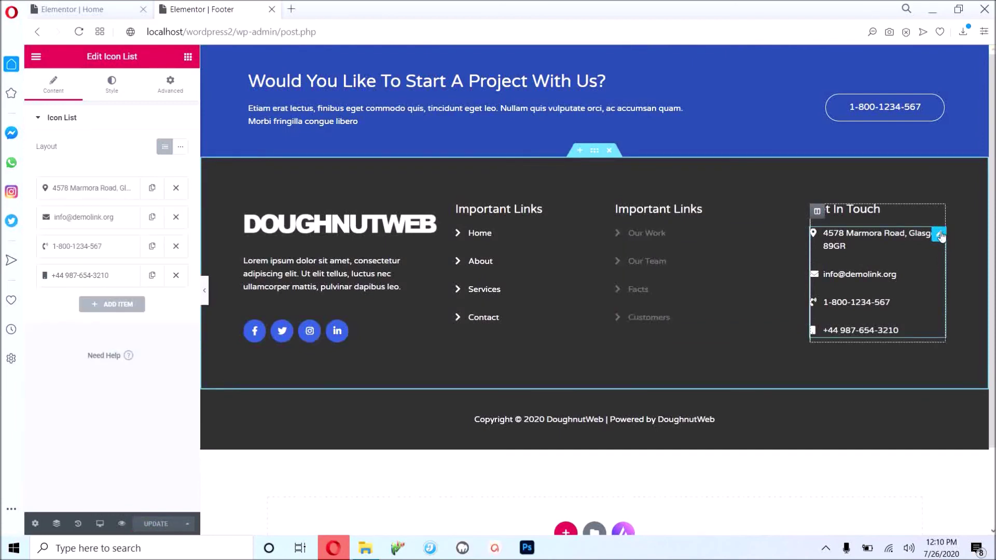
{"action": "left_click", "coordinate": [118, 191]}
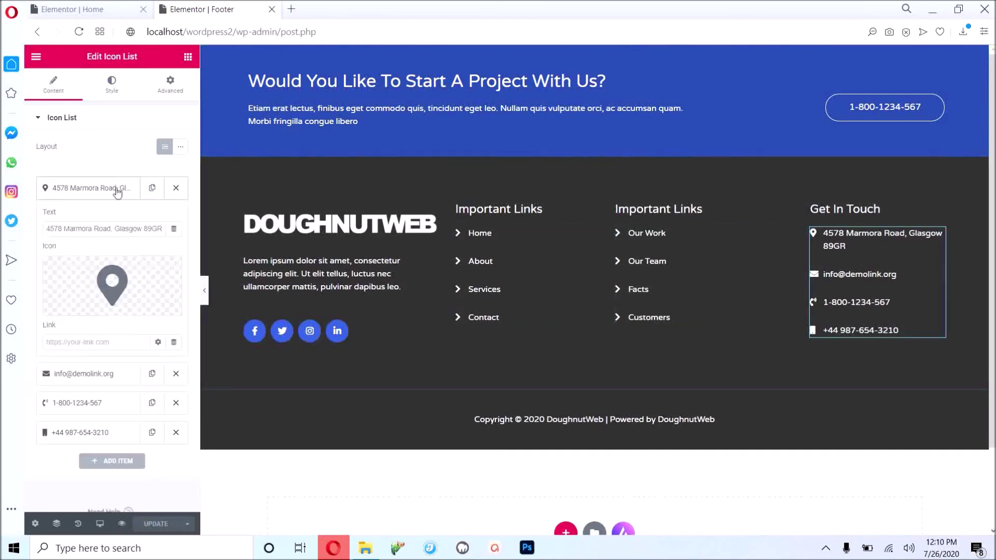
{"action": "left_click", "coordinate": [117, 191]}
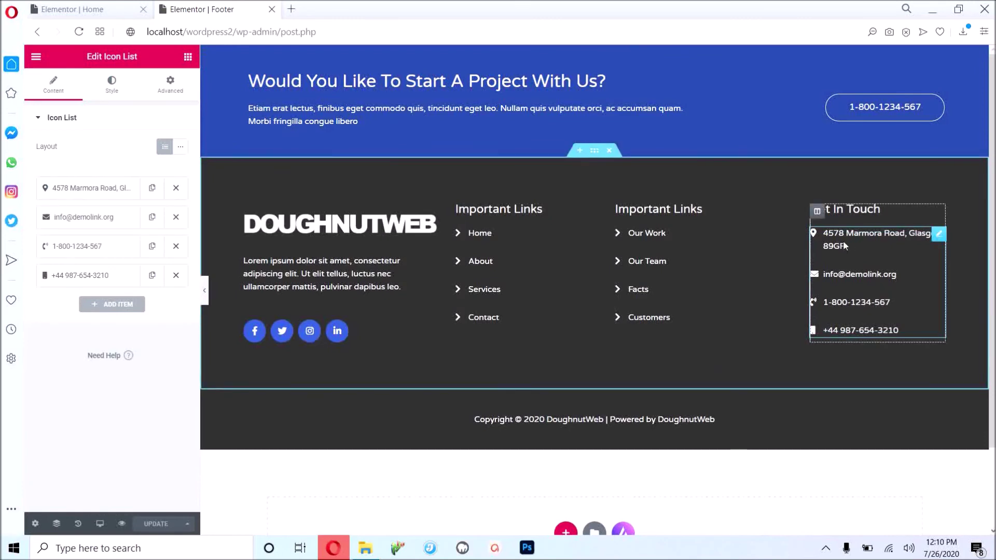
{"action": "left_click_drag", "start_coordinate": [833, 236], "coordinate": [825, 227]}
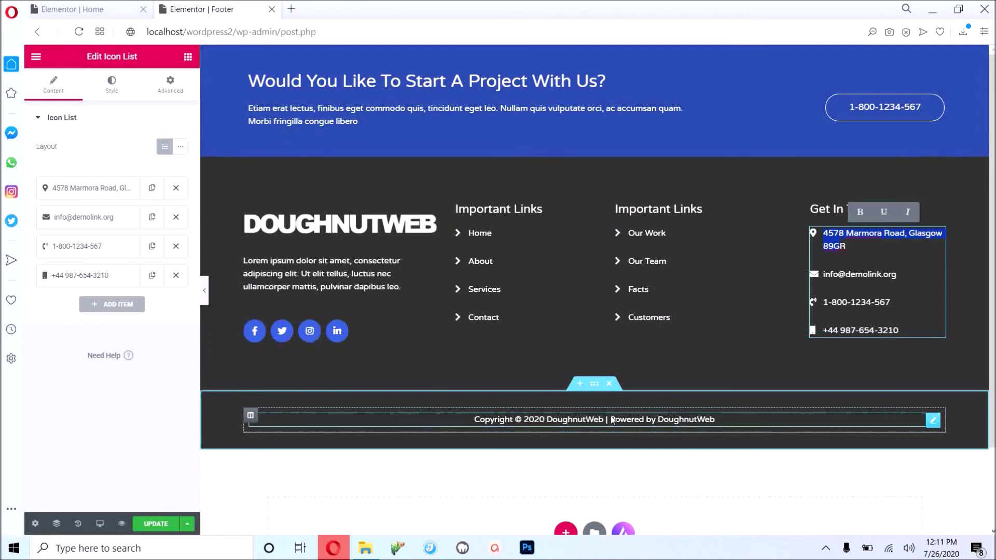
Change the footer's copyright text to "Copyright © DoughnutWeb 2020 | All Rights Reserved" and save the footer.
{"action": "left_click", "coordinate": [704, 423]}
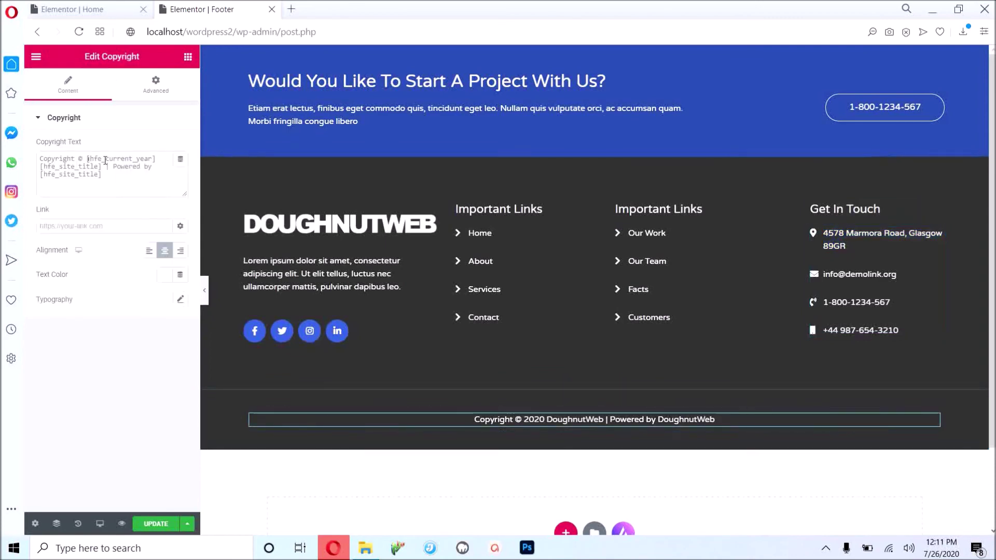
{"action": "left_click_drag", "start_coordinate": [101, 175], "coordinate": [40, 175]}
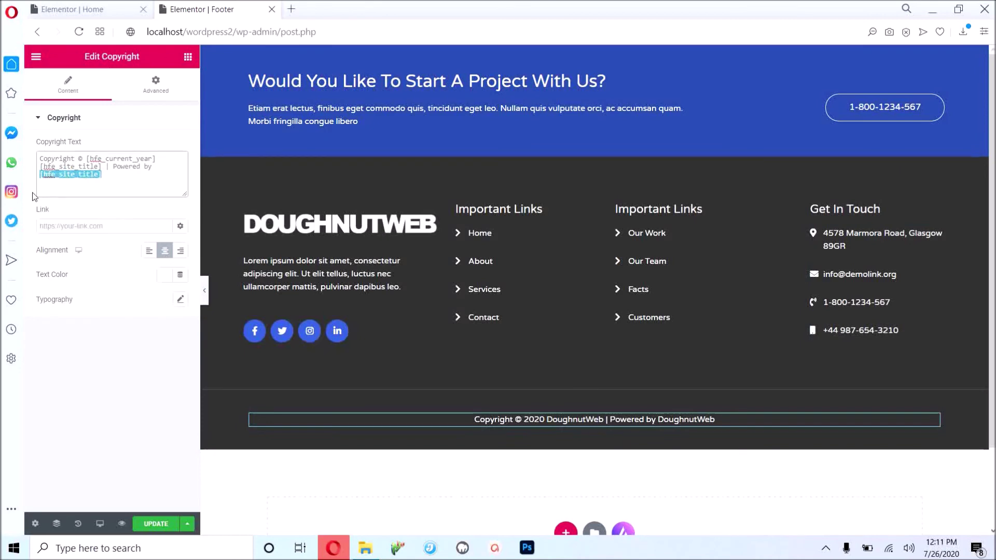
{"action": "left_click", "coordinate": [128, 185]}
{"action": "left_click_drag", "start_coordinate": [121, 179], "coordinate": [81, 152]}
{"action": "type", "text": "Do"}
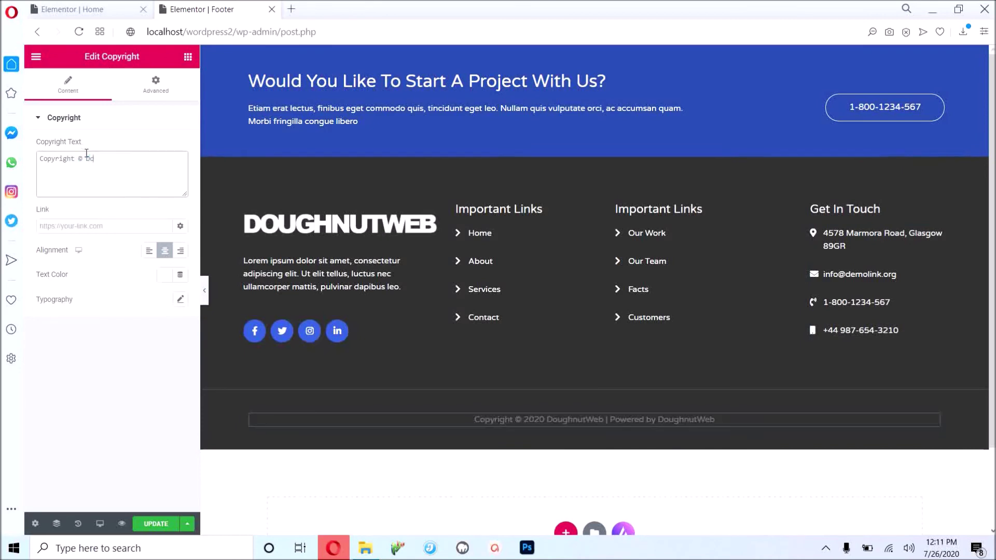
{"action": "type", "text": "uhhnutWeb "}
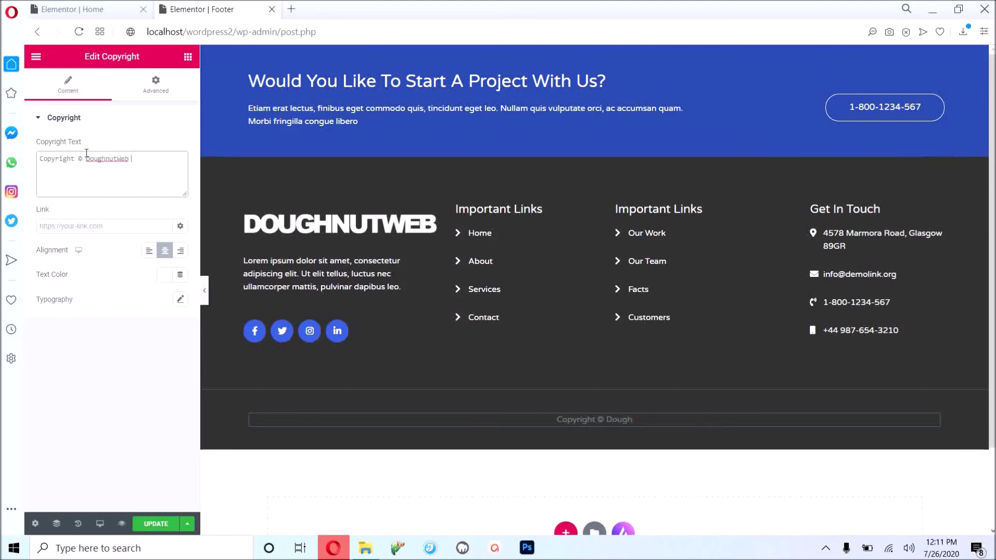
{"action": "type", "text": "2020 |"}
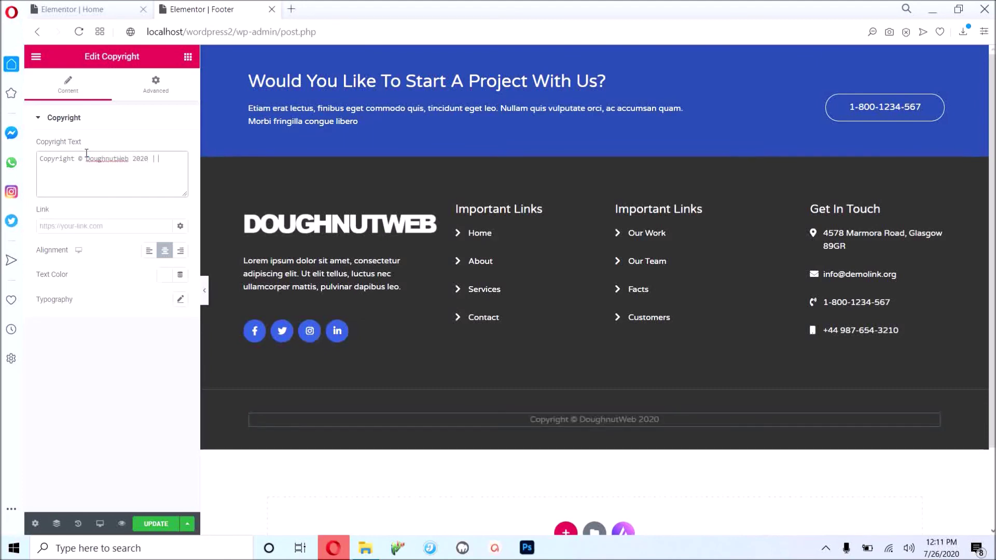
{"action": "type", "text": " All Rights Reserved"}
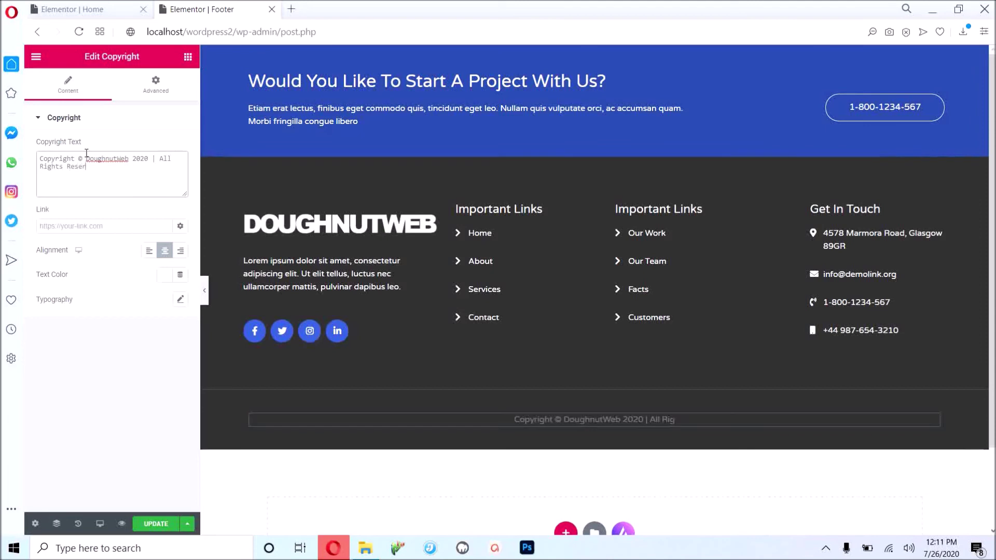
{"action": "left_click", "coordinate": [123, 226]}
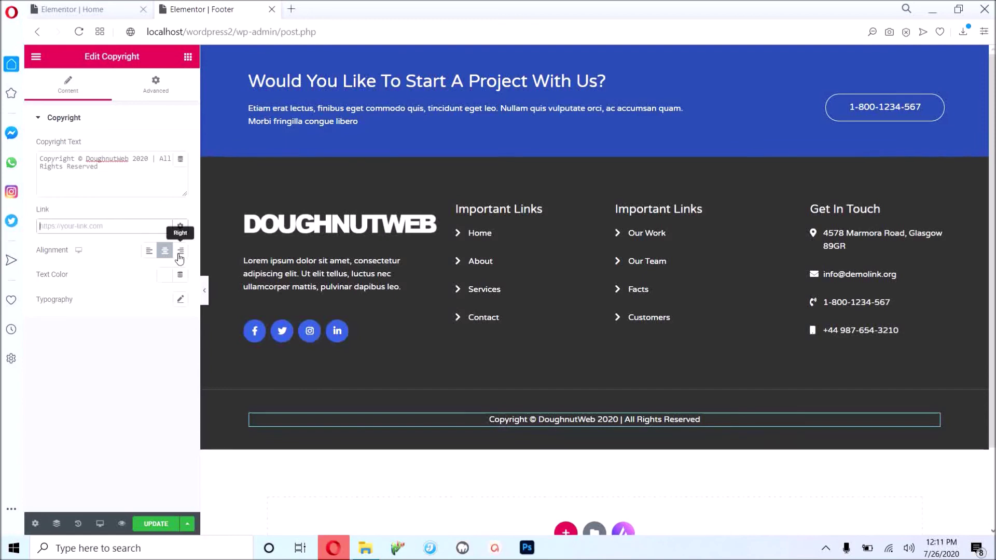
{"action": "left_click", "coordinate": [145, 523]}
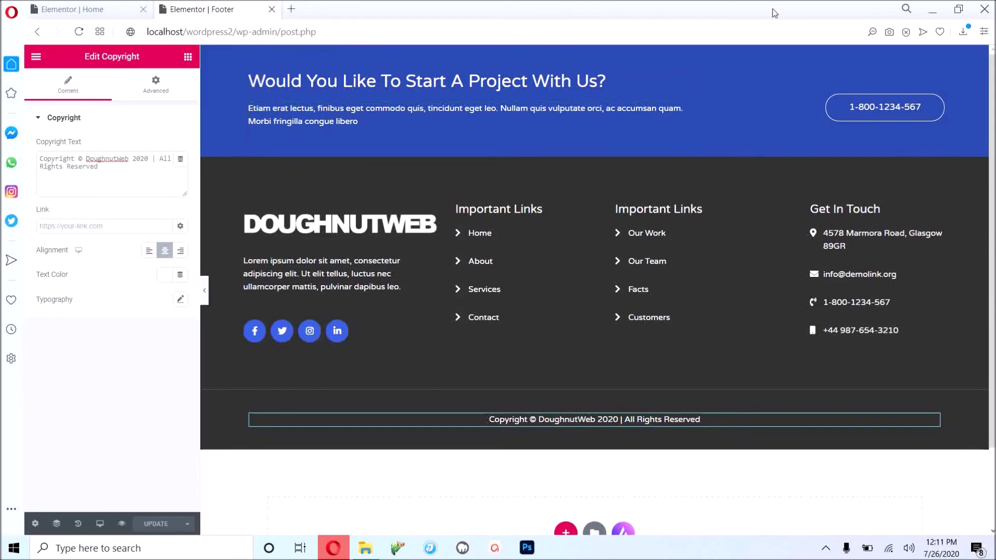
Open the live home page at localhost/wordpress2/ and review the page down to its updated footer.
{"action": "left_click_drag", "start_coordinate": [238, 32], "coordinate": [443, 32]}
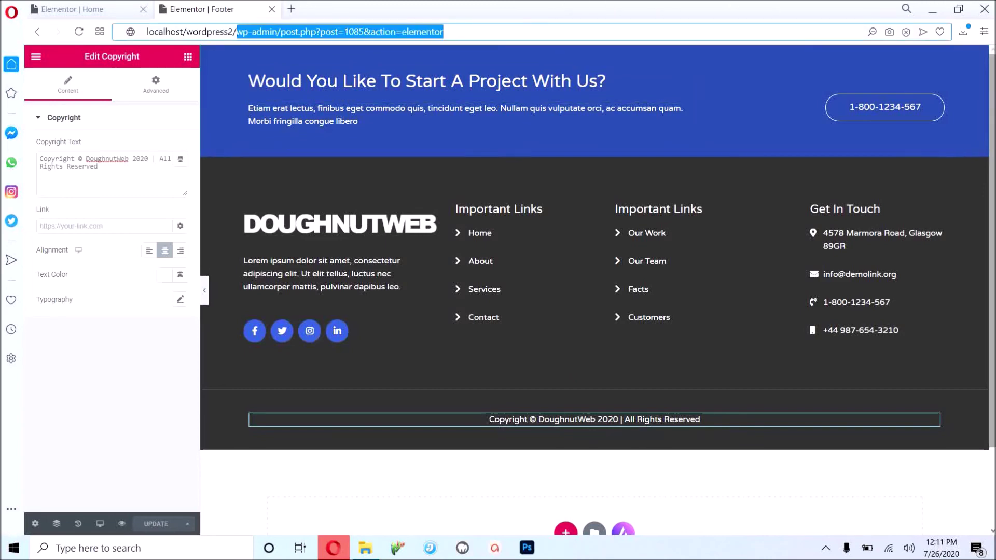
{"action": "key", "text": "BackSpace"}
{"action": "key", "text": "Return"}
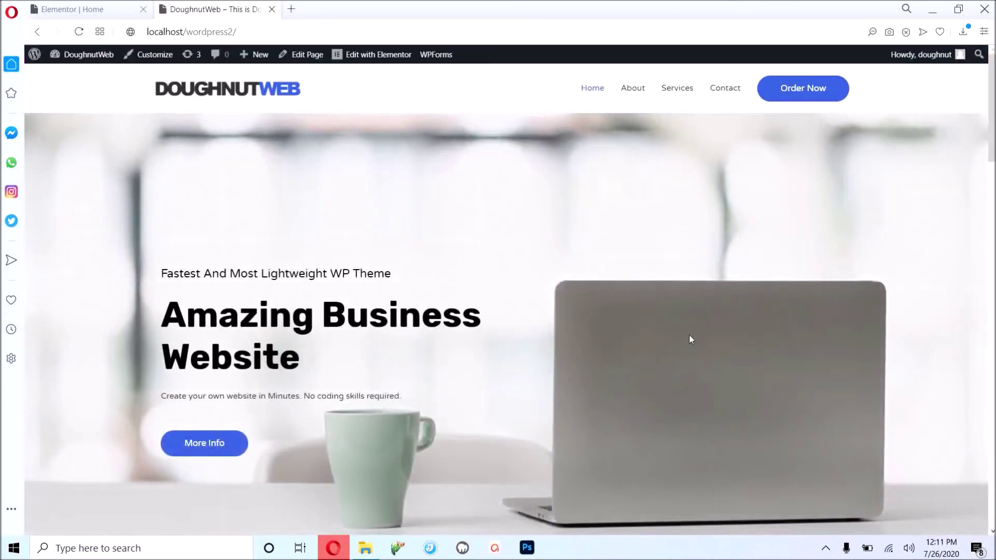
{"action": "scroll", "coordinate": [692, 340], "scroll_direction": "down", "scroll_amount": 15}
{"action": "scroll", "coordinate": [691, 340], "scroll_direction": "down", "scroll_amount": 10}
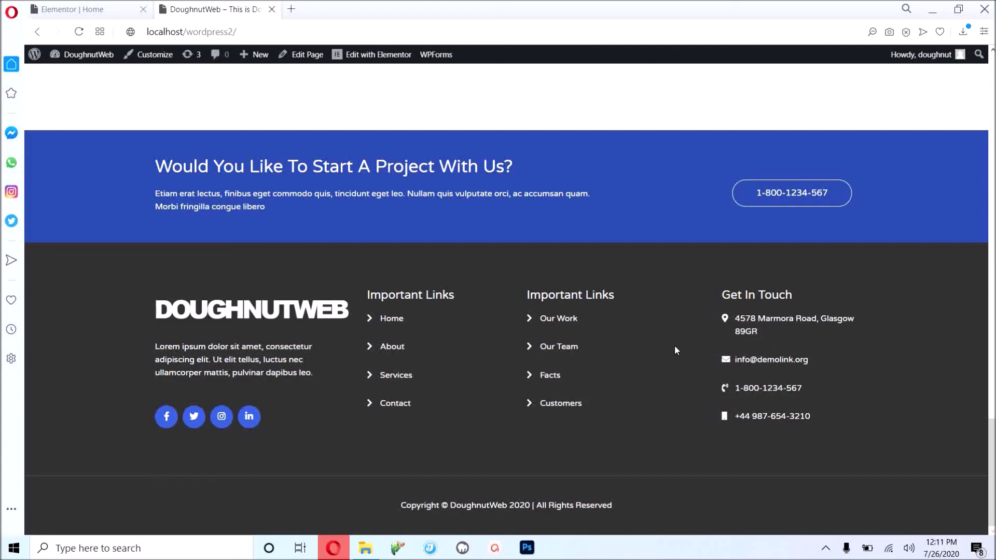
{"action": "scroll", "coordinate": [674, 345], "scroll_direction": "up", "scroll_amount": 20}
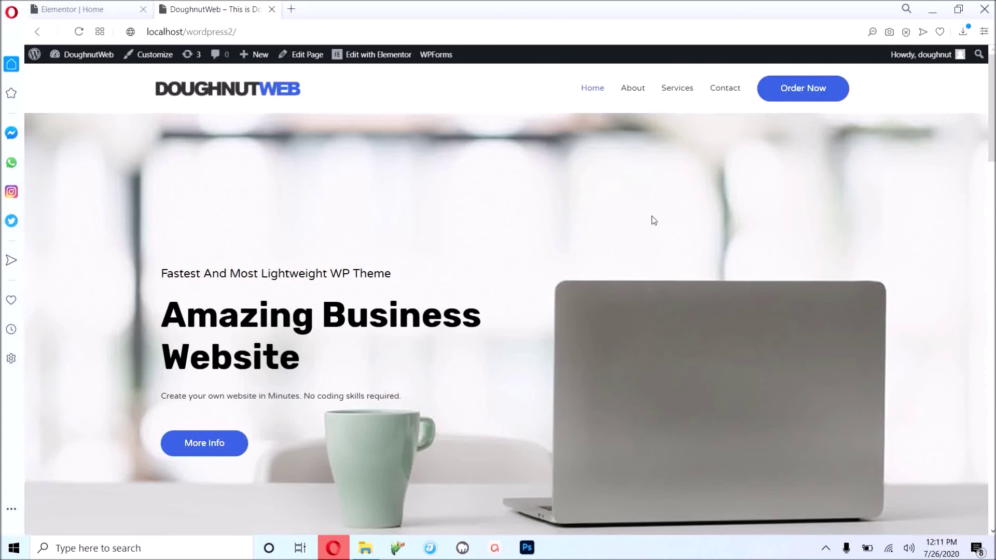
Go to the site's About page and open it for editing in Elementor.
{"action": "left_click", "coordinate": [626, 100]}
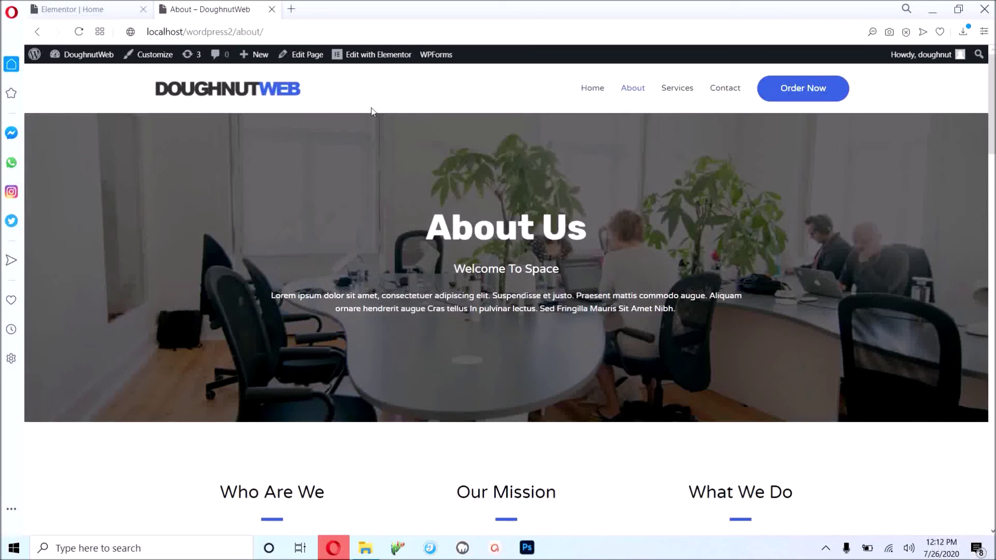
{"action": "mouse_move", "coordinate": [359, 67]}
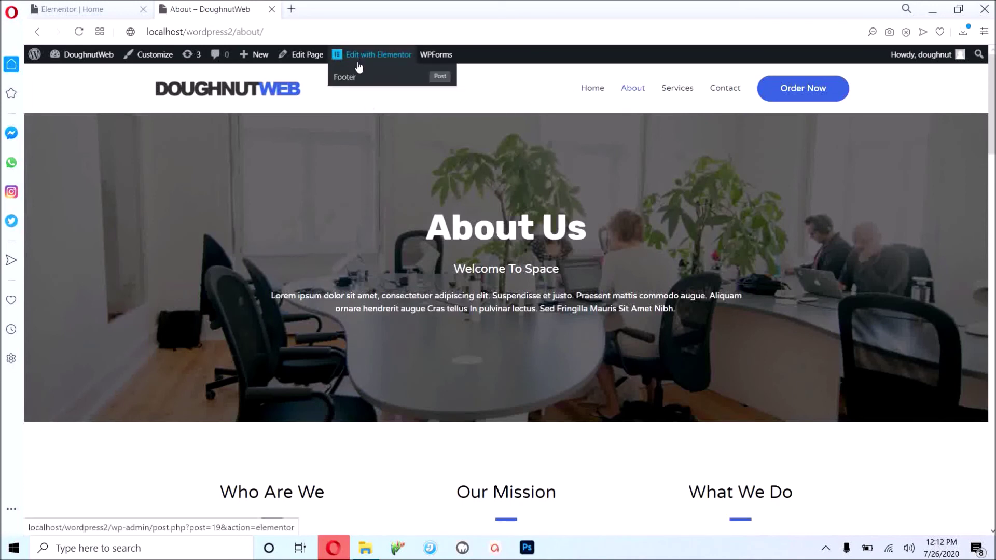
{"action": "left_click", "coordinate": [359, 66]}
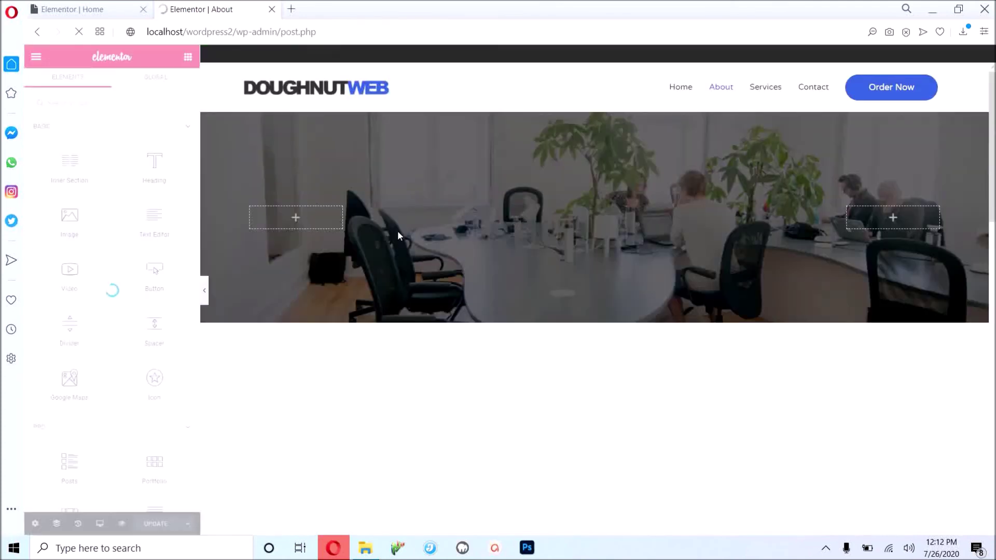
Examine the About page's Our Mission text and the background settings of its About Us header section.
{"action": "scroll", "coordinate": [569, 354], "scroll_direction": "down", "scroll_amount": 5}
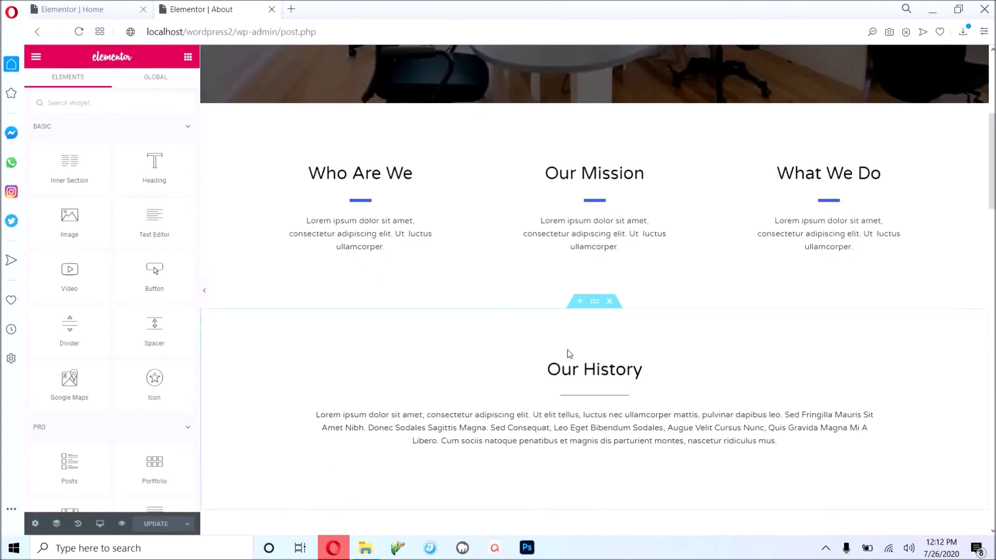
{"action": "scroll", "coordinate": [569, 352], "scroll_direction": "up", "scroll_amount": 1}
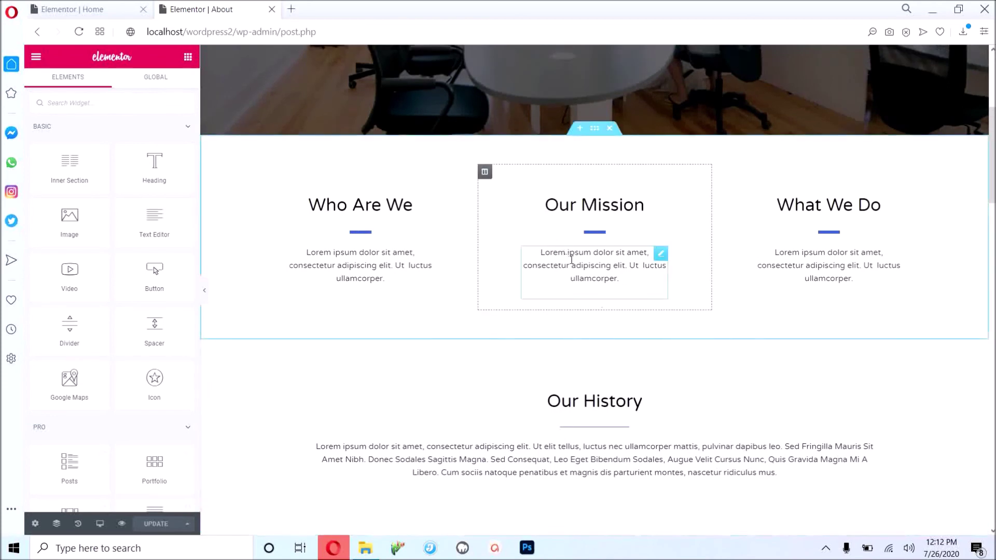
{"action": "left_click", "coordinate": [660, 254]}
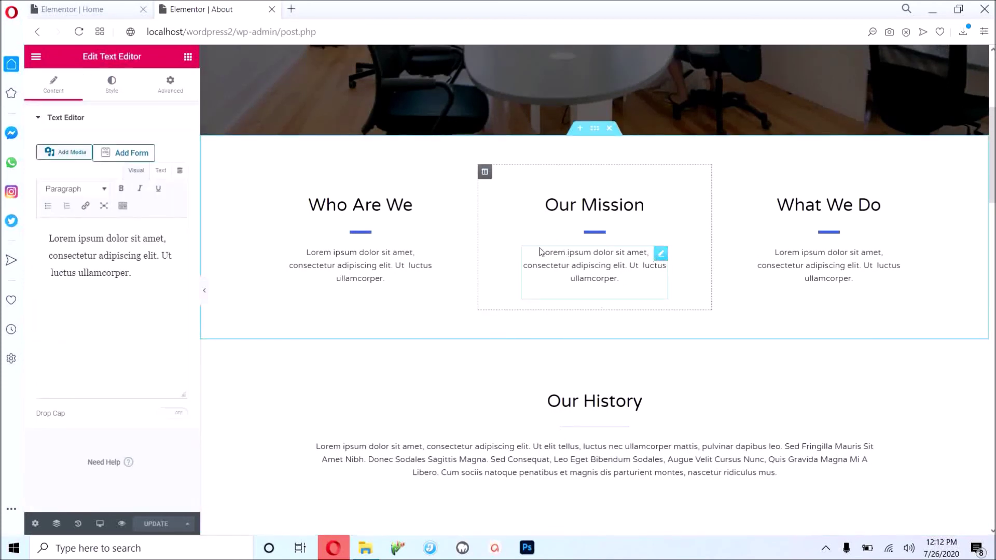
{"action": "scroll", "coordinate": [540, 249], "scroll_direction": "up", "scroll_amount": 5}
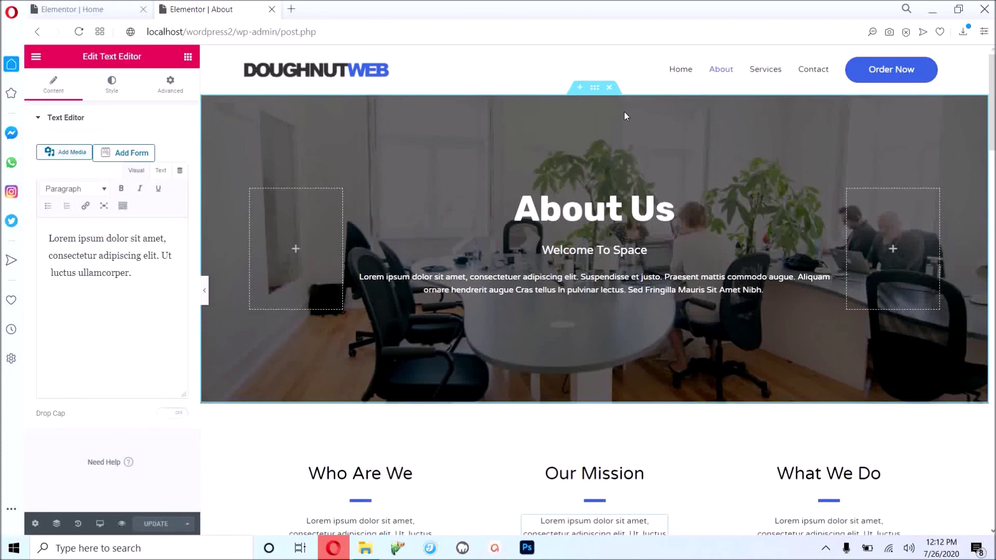
{"action": "left_click", "coordinate": [595, 88]}
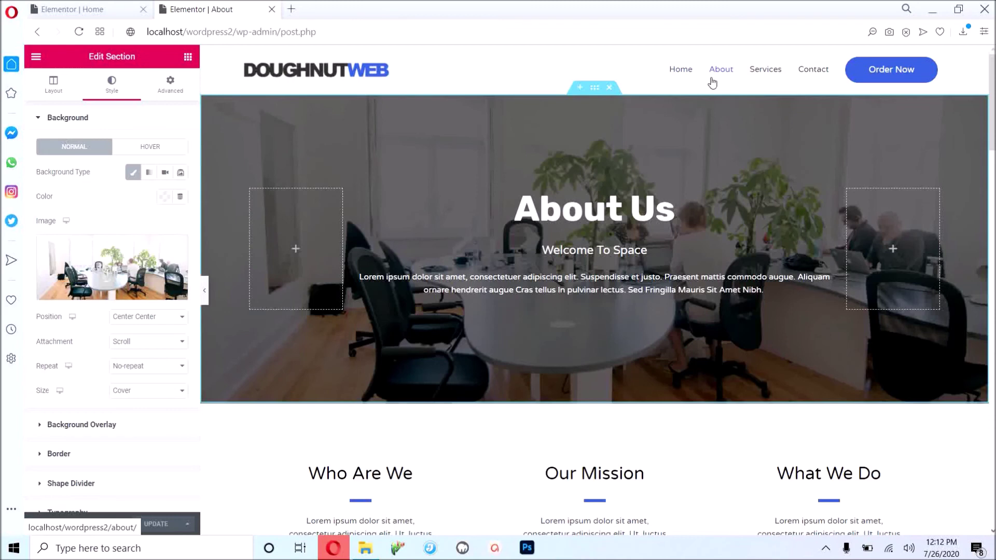
Return to the live site and review the Contact page's contact details, consultation form and map.
{"action": "double_click", "coordinate": [816, 70]}
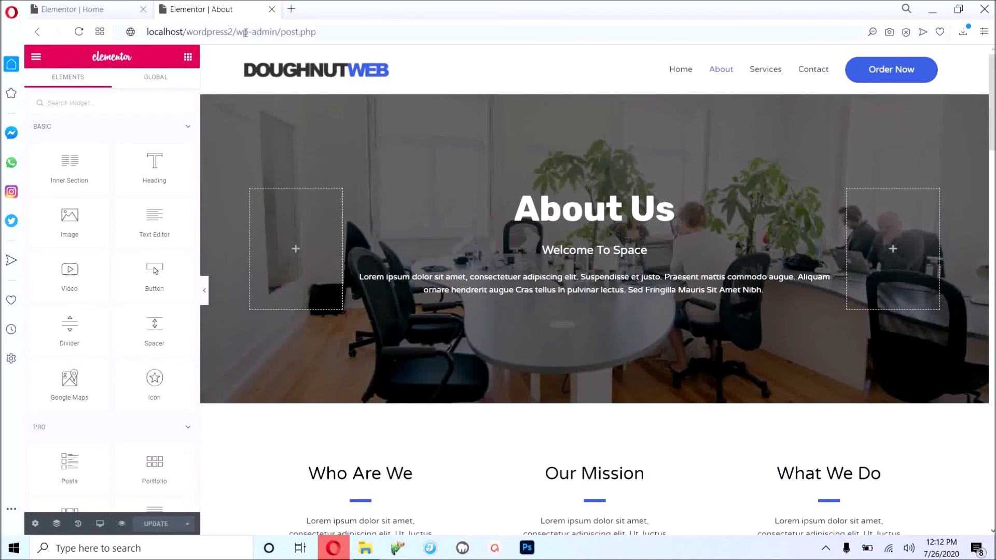
{"action": "left_click_drag", "start_coordinate": [236, 32], "coordinate": [659, 85]}
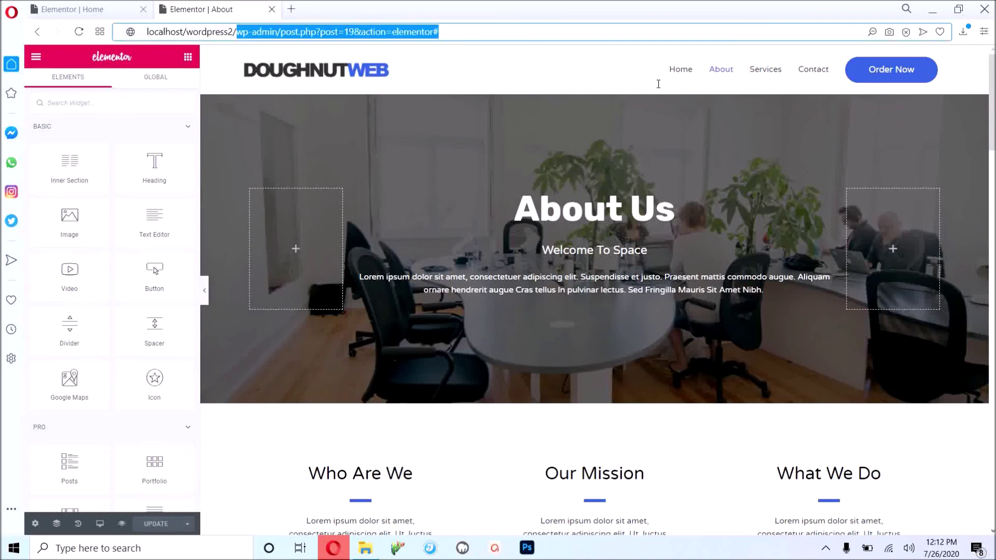
{"action": "key", "text": "BackSpace"}
{"action": "key", "text": "Return"}
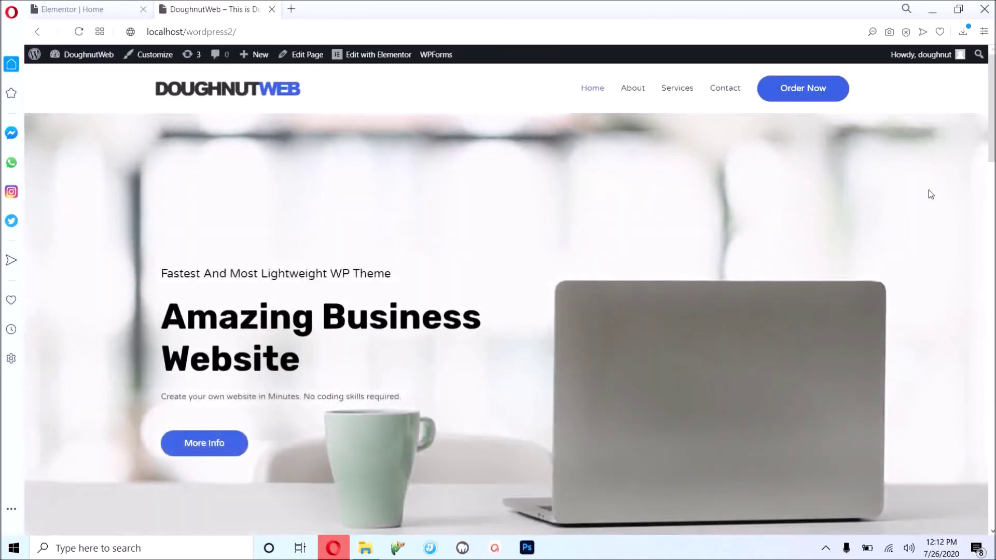
{"action": "left_click", "coordinate": [731, 91]}
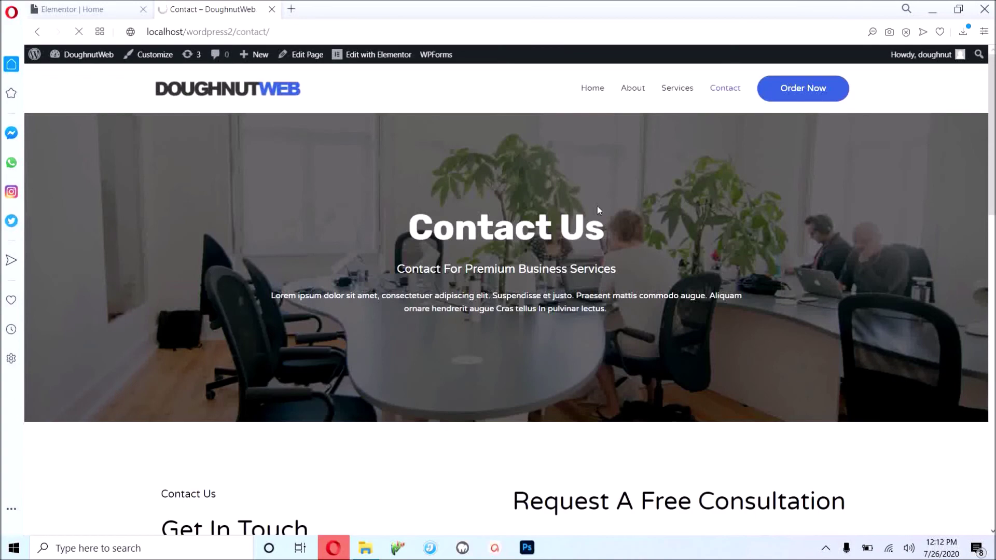
{"action": "scroll", "coordinate": [597, 210], "scroll_direction": "down", "scroll_amount": 3}
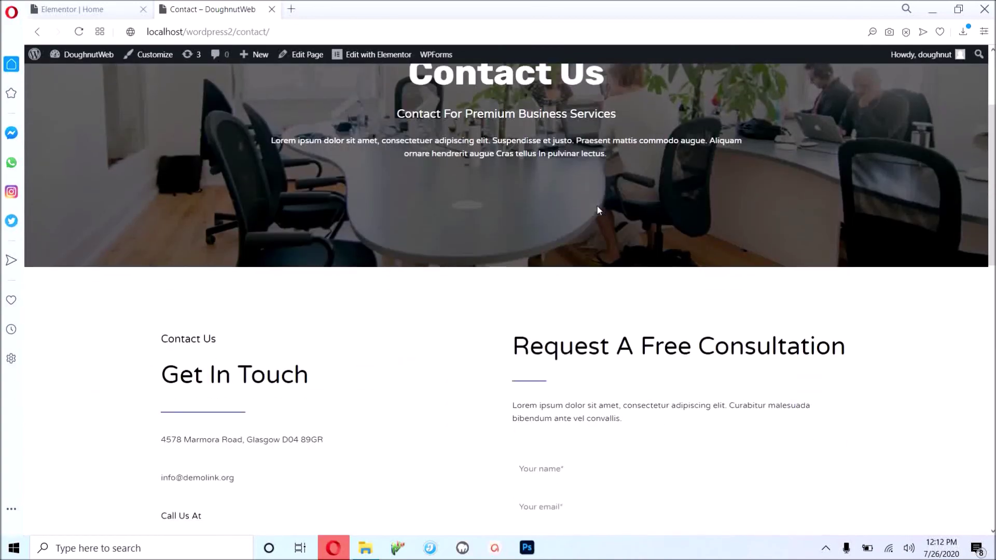
{"action": "scroll", "coordinate": [540, 248], "scroll_direction": "down", "scroll_amount": 5}
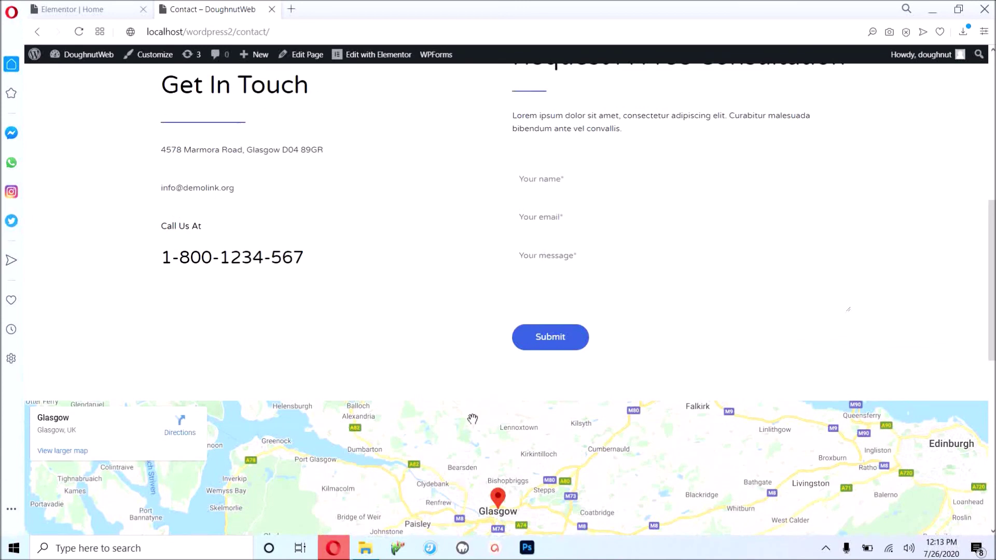
{"action": "scroll", "coordinate": [484, 455], "scroll_direction": "up", "scroll_amount": 8}
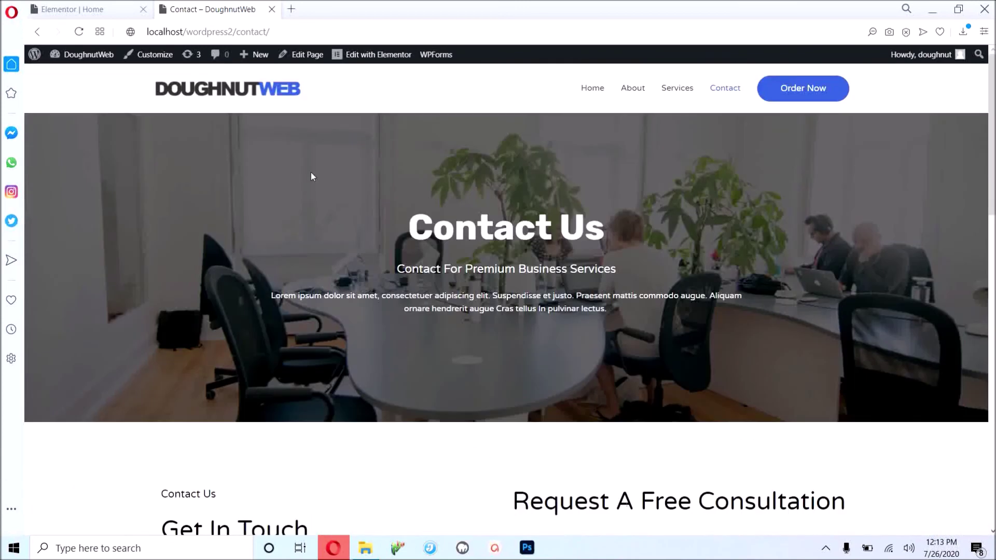
Open the Contact page for editing in Elementor and look over its header section.
{"action": "left_click", "coordinate": [371, 55]}
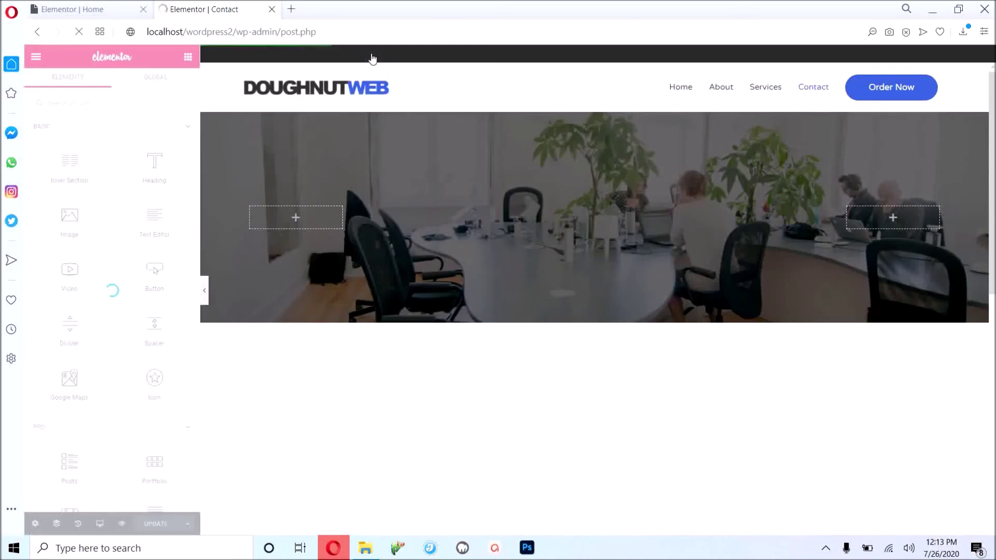
{"action": "scroll", "coordinate": [434, 196], "scroll_direction": "down", "scroll_amount": 2}
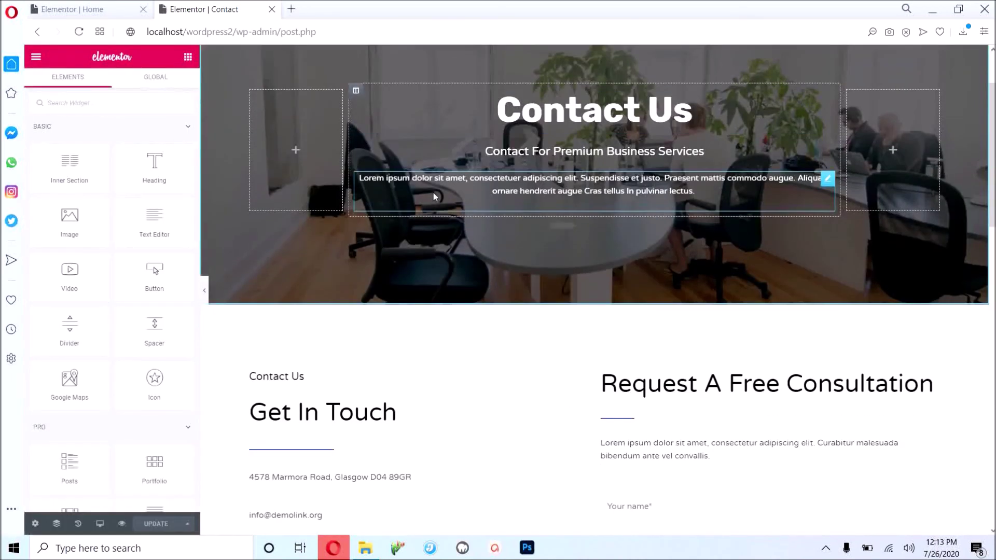
{"action": "scroll", "coordinate": [433, 196], "scroll_direction": "up", "scroll_amount": 2}
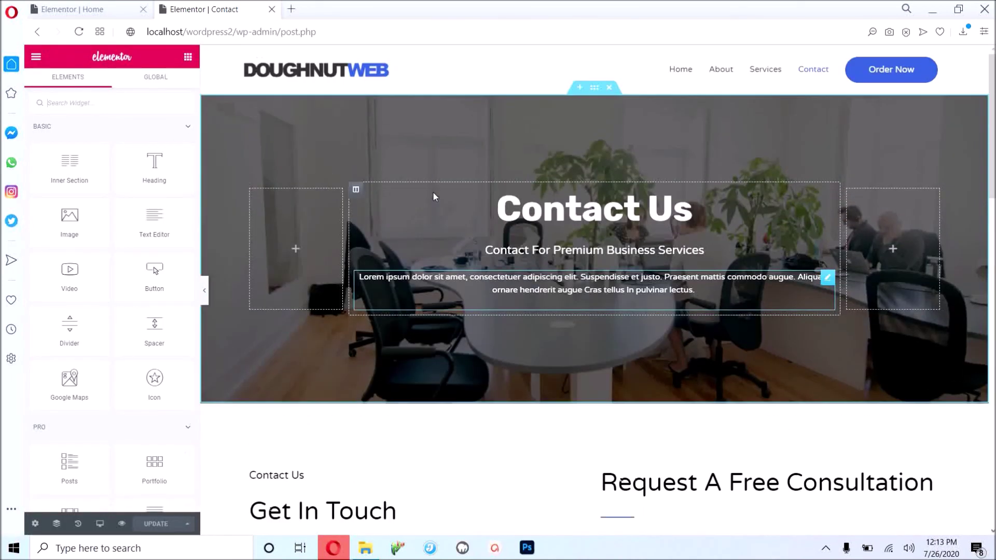
Examine the Contact Us header section's background style and heading, and the shortcode behind the consultation form.
{"action": "left_click", "coordinate": [599, 92]}
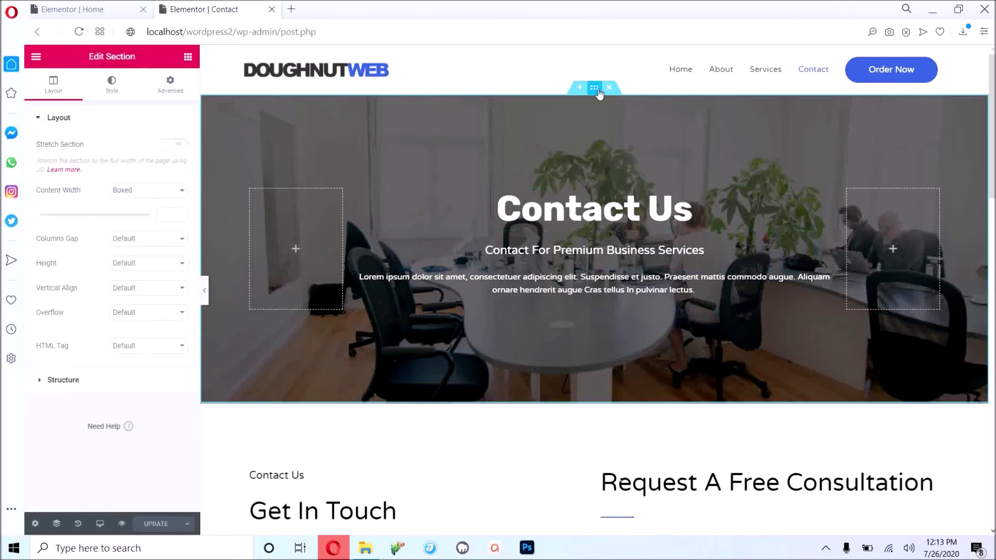
{"action": "left_click", "coordinate": [112, 84]}
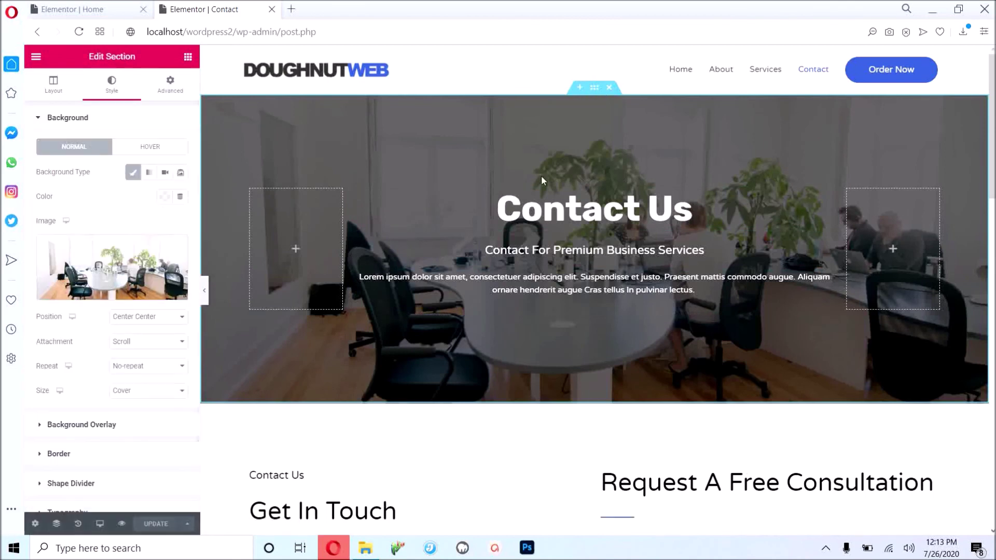
{"action": "scroll", "coordinate": [540, 175], "scroll_direction": "down", "scroll_amount": 1}
{"action": "left_click_drag", "start_coordinate": [700, 136], "coordinate": [461, 125]}
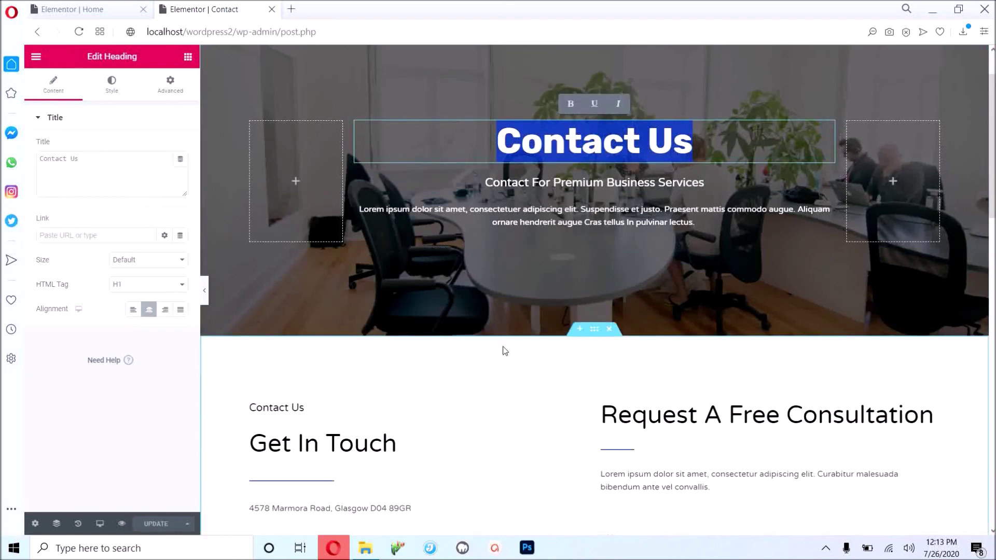
{"action": "scroll", "coordinate": [503, 348], "scroll_direction": "down", "scroll_amount": 2}
{"action": "scroll", "coordinate": [504, 351], "scroll_direction": "down", "scroll_amount": 2}
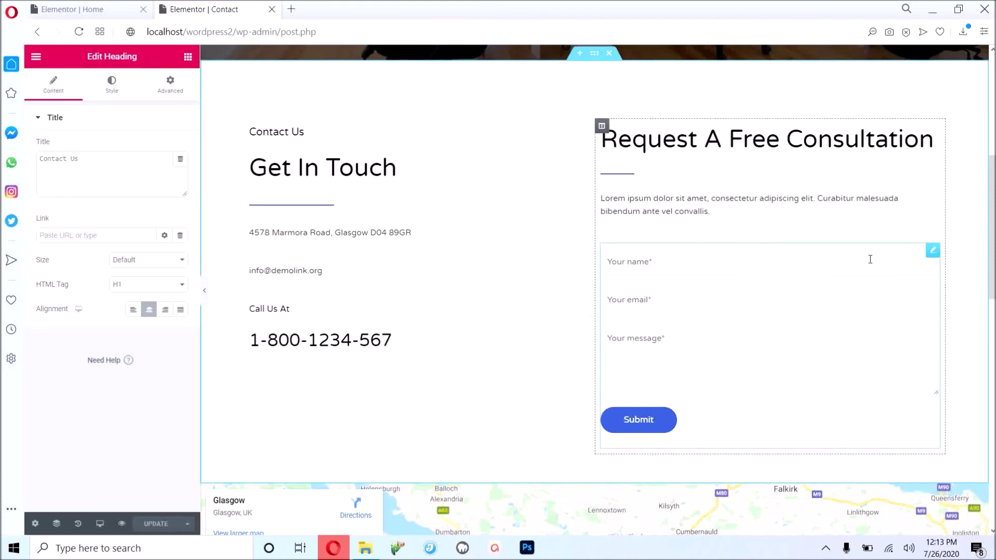
{"action": "left_click", "coordinate": [933, 250]}
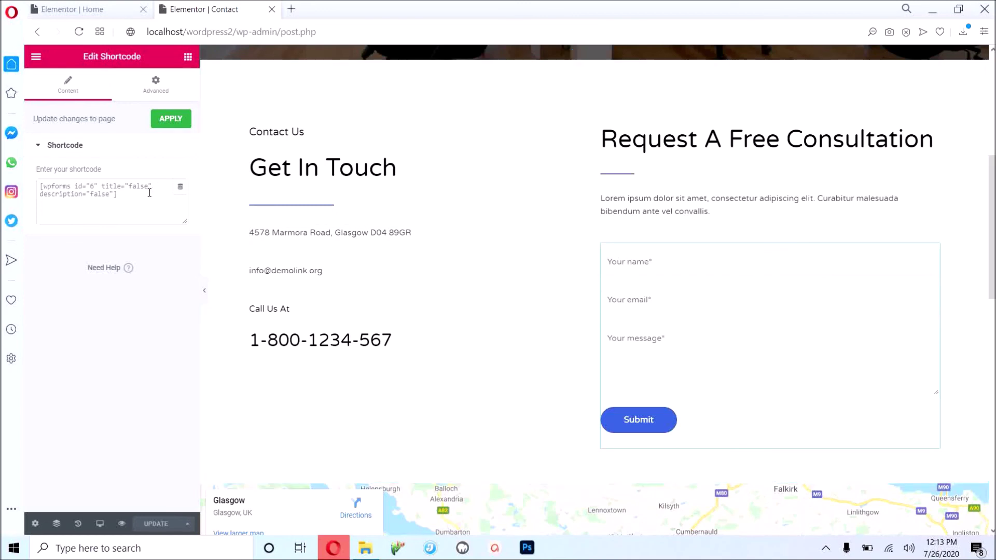
{"action": "left_click_drag", "start_coordinate": [150, 192], "coordinate": [44, 187]}
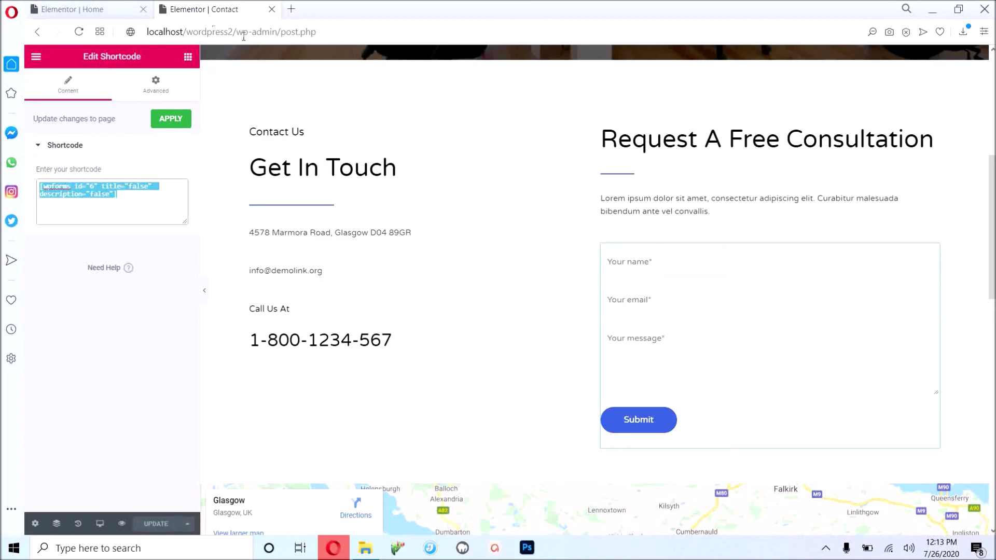
Open the WordPress dashboard at localhost/wordpress2/wp-admin in a new browser tab.
{"action": "left_click_drag", "start_coordinate": [278, 32], "coordinate": [147, 32]}
{"action": "key", "text": "ctrl+c"}
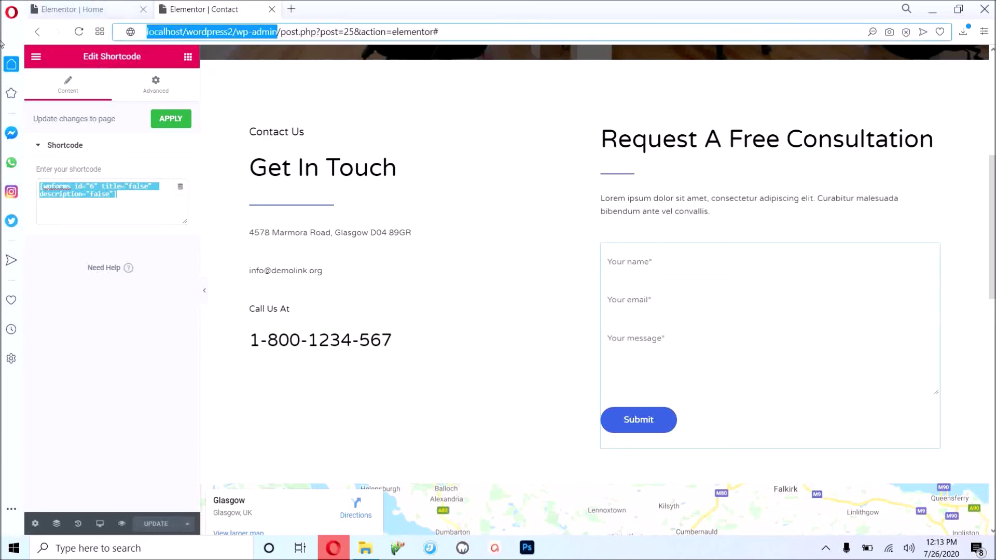
{"action": "left_click", "coordinate": [293, 10]}
{"action": "key", "text": "ctrl+v"}
{"action": "key", "text": "Return"}
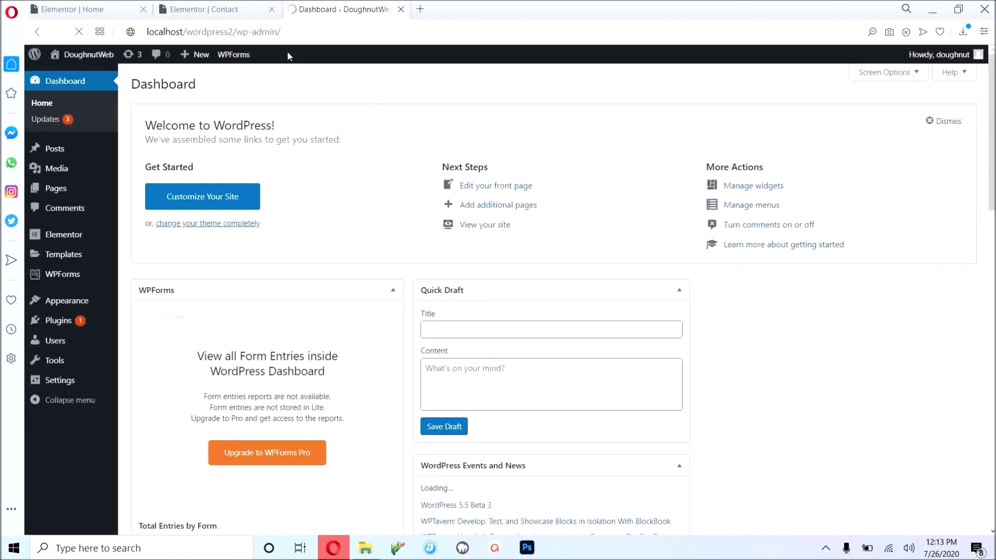
Open the existing Contact Form in the WPForms builder for editing.
{"action": "mouse_move", "coordinate": [75, 280]}
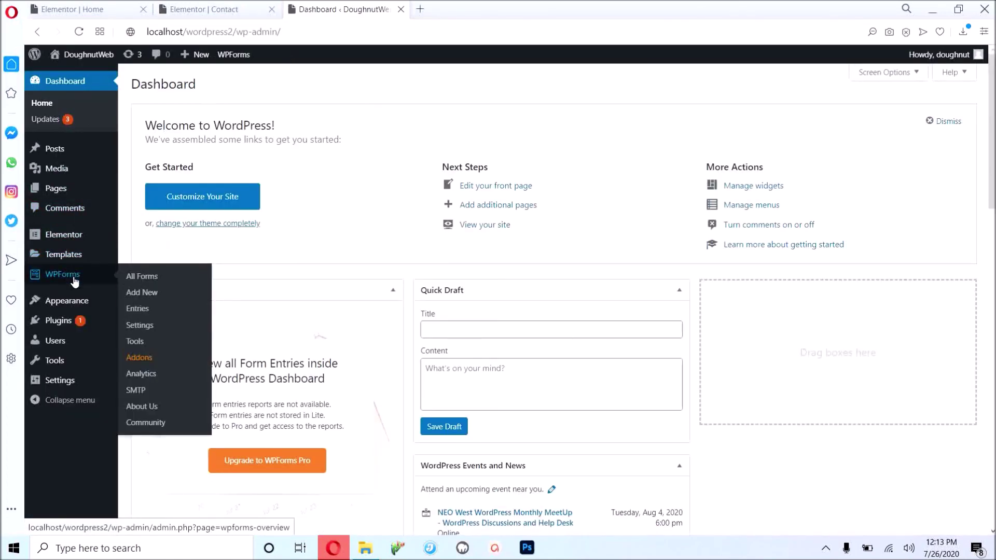
{"action": "left_click", "coordinate": [74, 280]}
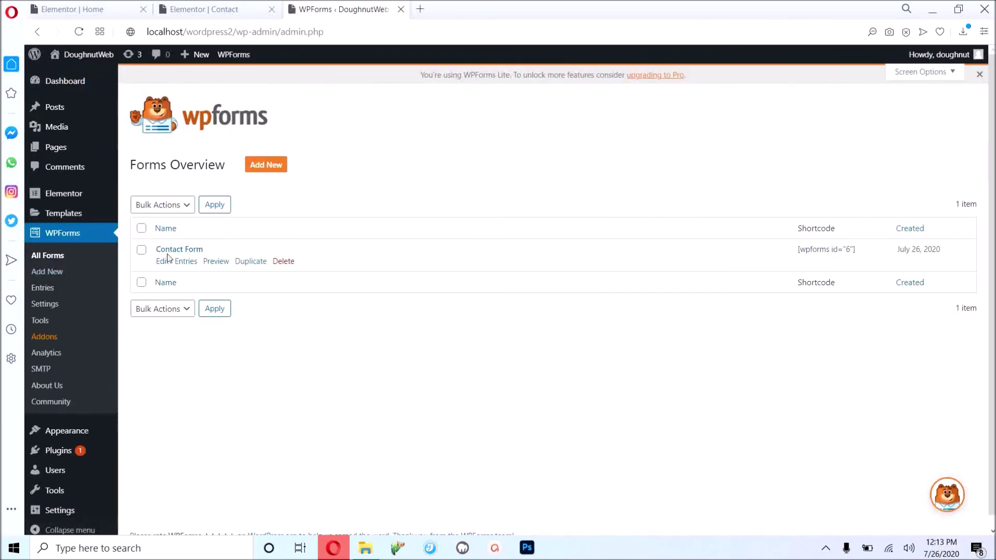
{"action": "left_click", "coordinate": [177, 254]}
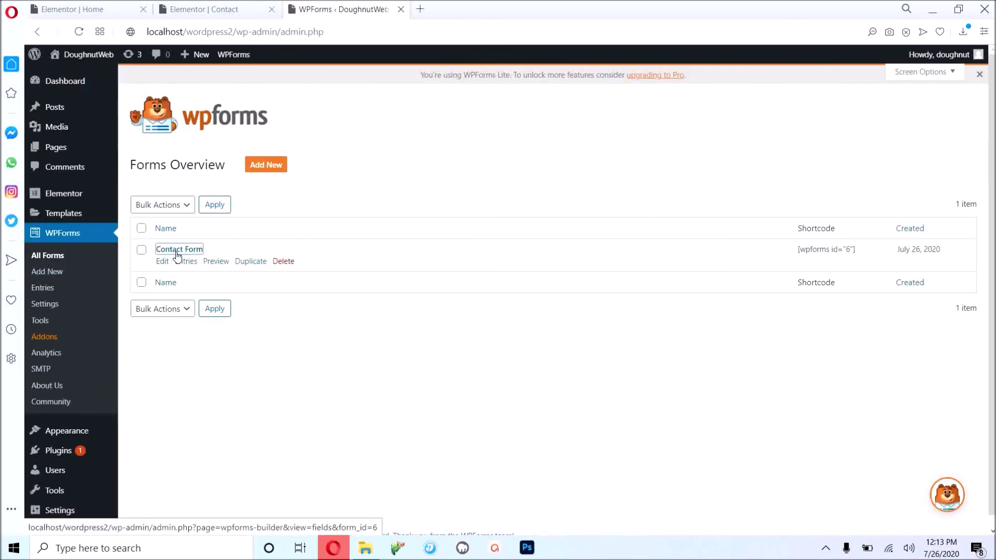
{"action": "left_click", "coordinate": [202, 9]}
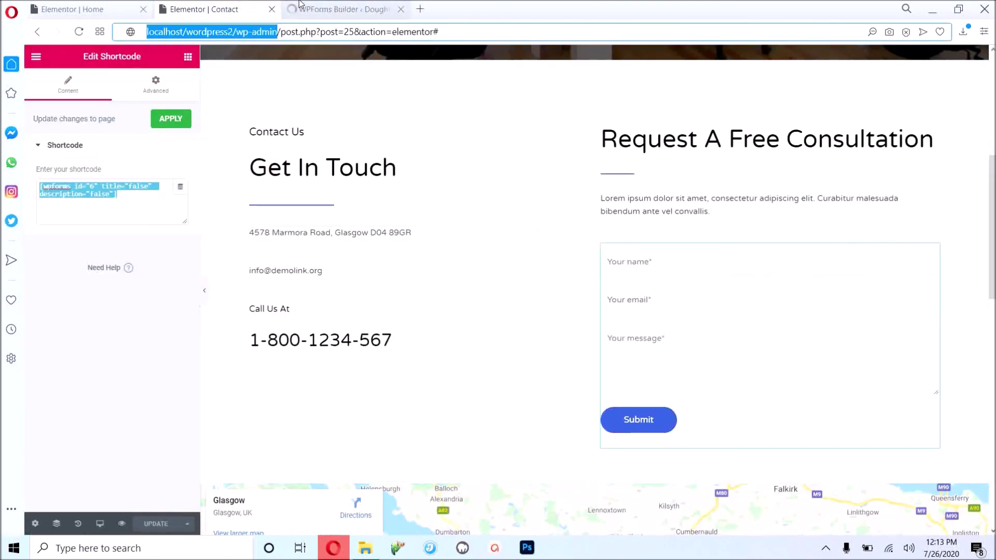
{"action": "left_click", "coordinate": [342, 9]}
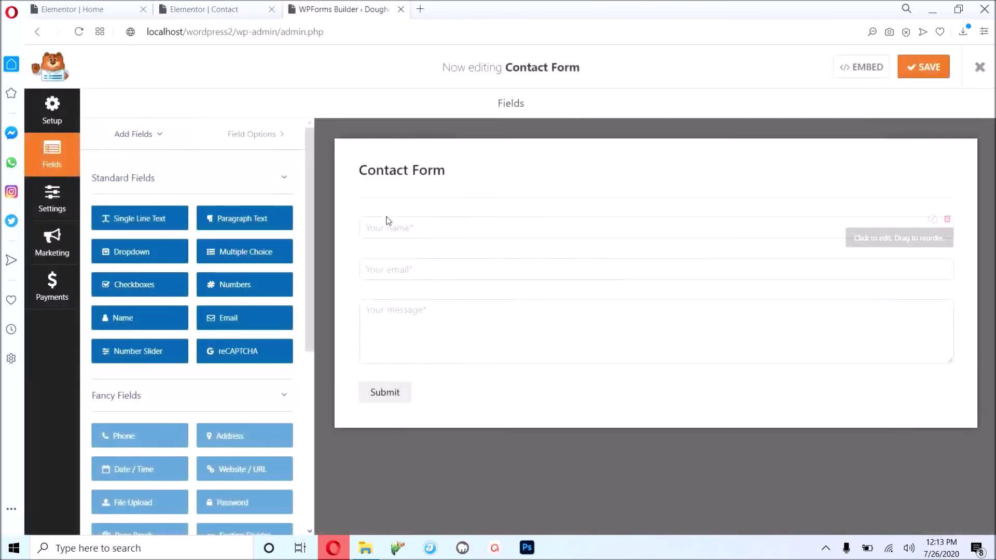
Add a Single Line Text field between the name and email fields and label it "Your Nicknae".
{"action": "left_click_drag", "start_coordinate": [166, 223], "coordinate": [612, 298]}
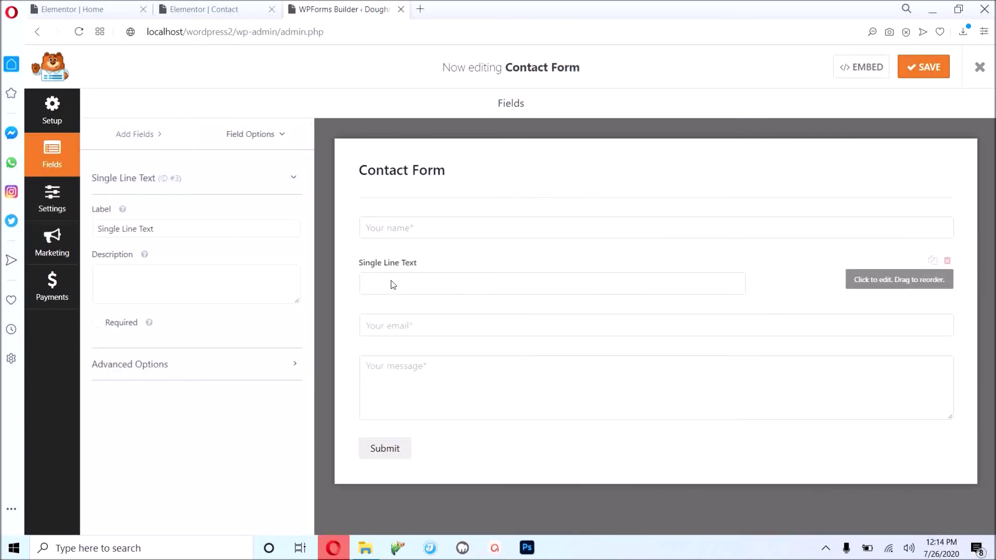
{"action": "left_click_drag", "start_coordinate": [257, 228], "coordinate": [2, 224]}
{"action": "type", "text": "Your Nicknae"}
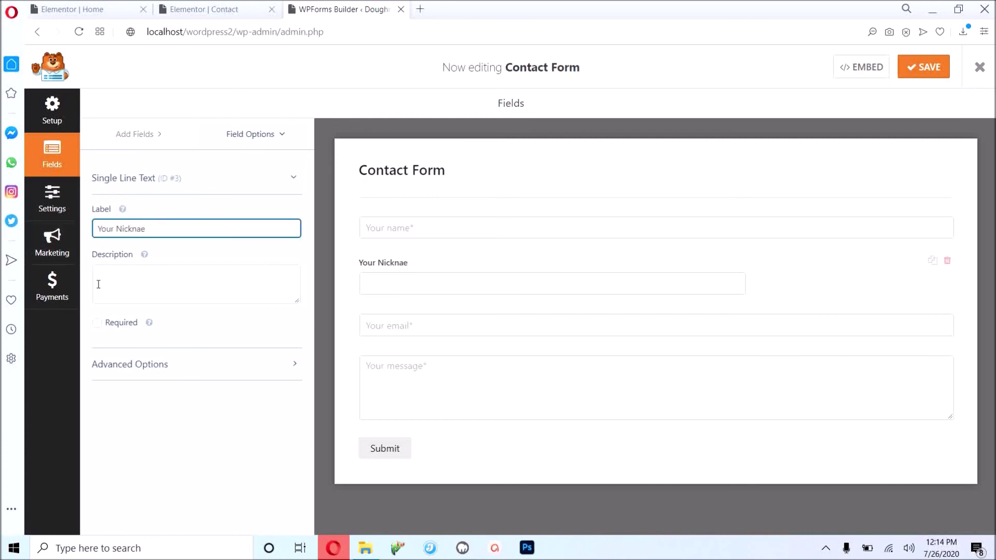
{"action": "left_click", "coordinate": [177, 289]}
{"action": "type", "text": "Phone Number"}
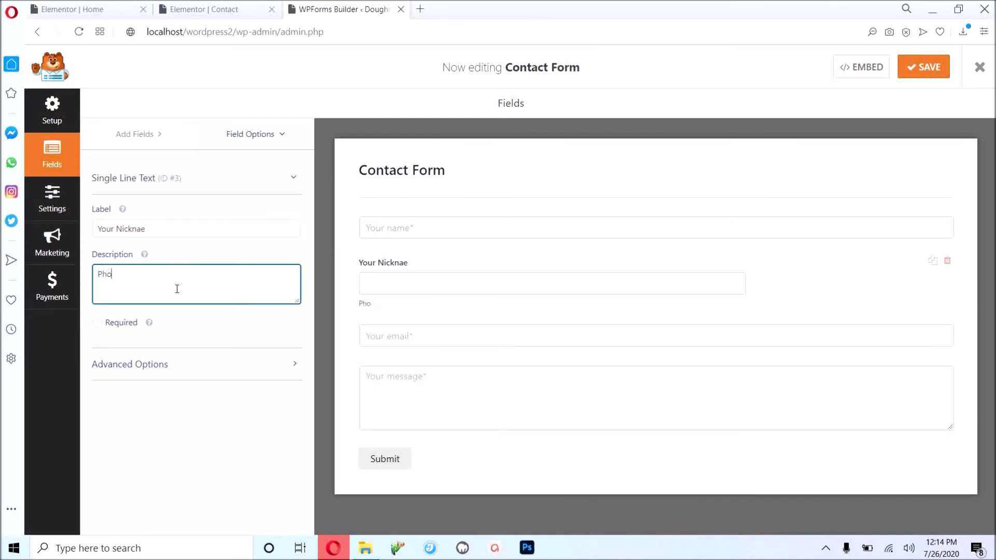
{"action": "left_click", "coordinate": [243, 262]}
{"action": "left_click_drag", "start_coordinate": [42, 274], "coordinate": [2, 263]}
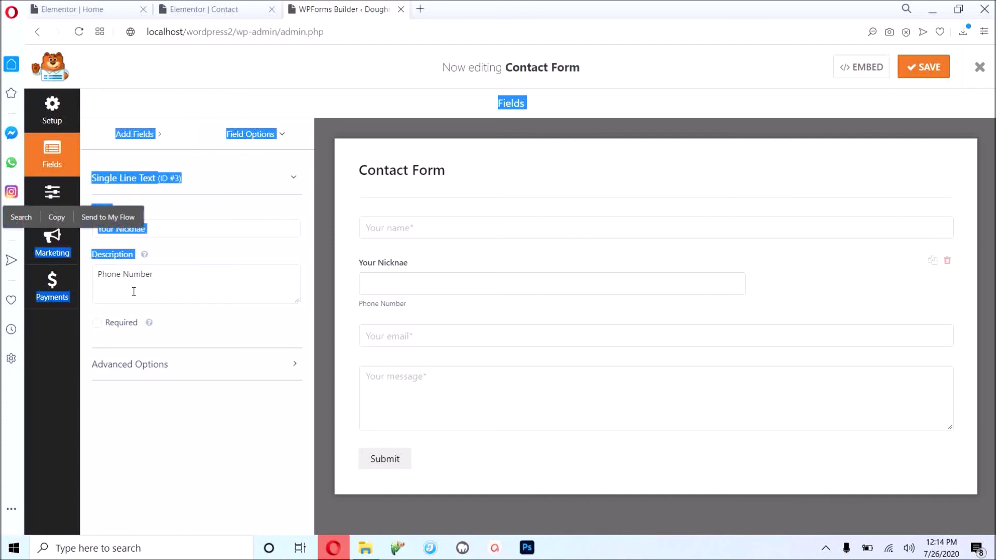
{"action": "left_click", "coordinate": [205, 282]}
{"action": "key", "text": "ctrl+a"}
{"action": "key", "text": "BackSpace"}
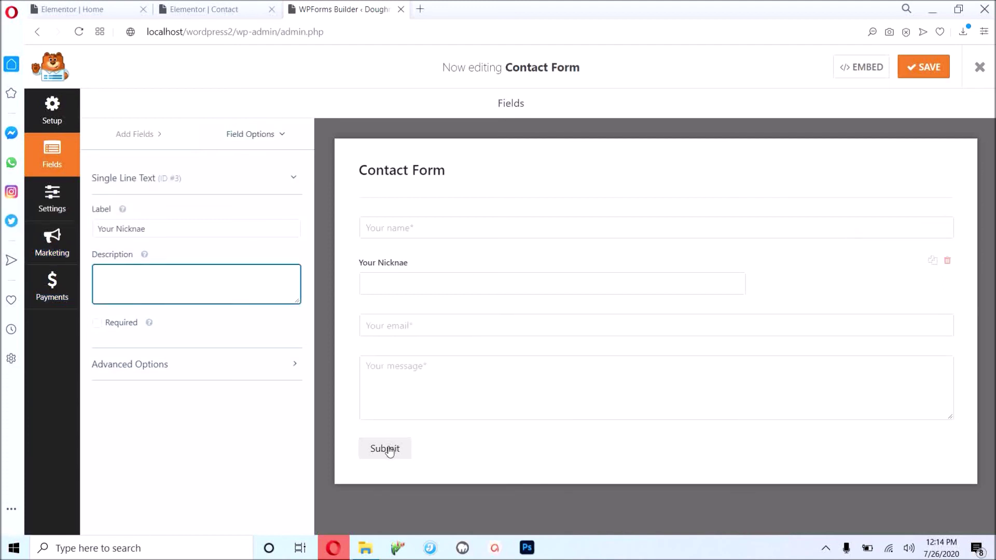
Show the Contact Form's embed information and copy its shortcode.
{"action": "left_click", "coordinate": [61, 147]}
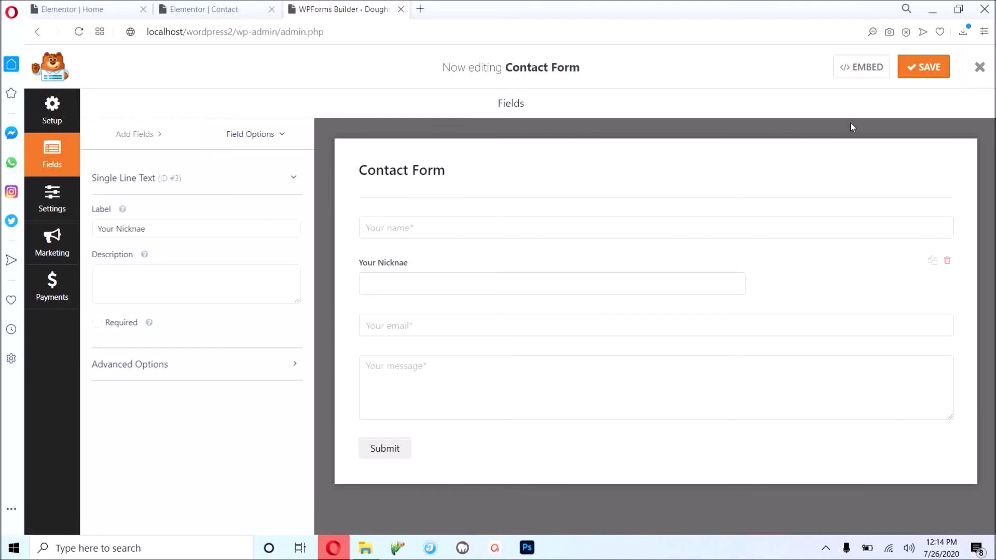
{"action": "key", "text": "ctrl+a"}
{"action": "left_click", "coordinate": [777, 129]}
{"action": "left_click", "coordinate": [874, 79]}
{"action": "left_click", "coordinate": [468, 182]}
{"action": "key", "text": "ctrl+c"}
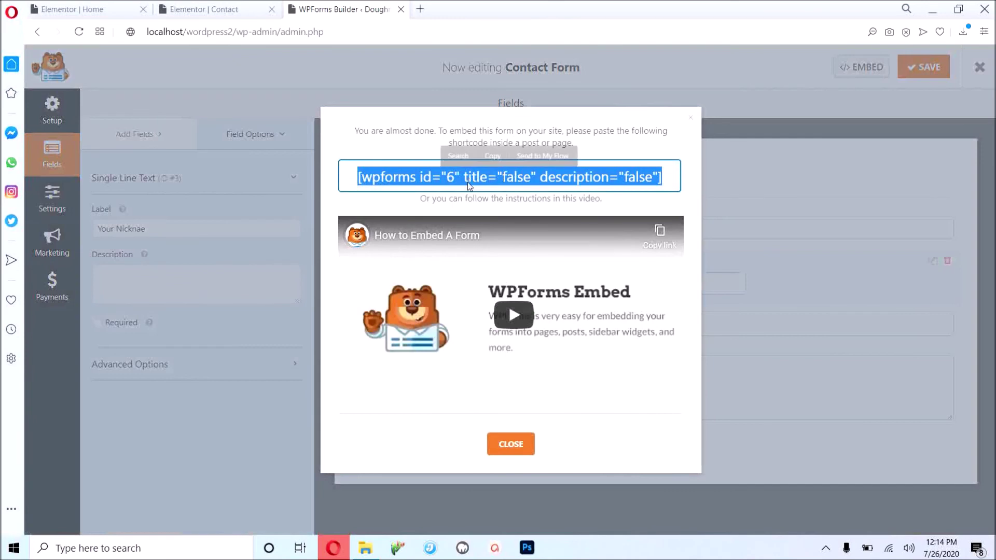
Replace the shortcode in the Contact page's form widget with the copied WPForms shortcode and update the page.
{"action": "left_click", "coordinate": [207, 9]}
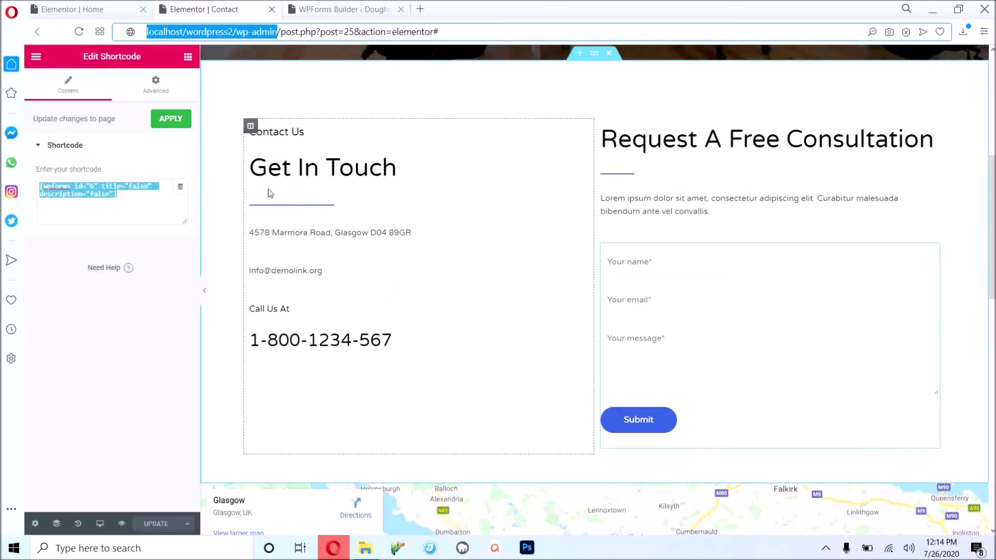
{"action": "left_click_drag", "start_coordinate": [128, 201], "coordinate": [2, 128]}
{"action": "key", "text": "ctrl+v"}
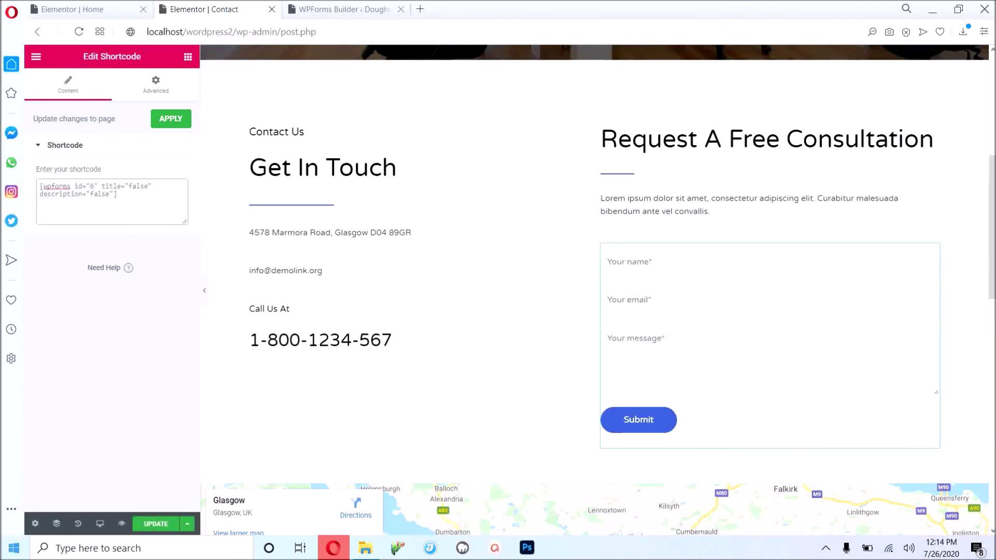
{"action": "left_click", "coordinate": [156, 524]}
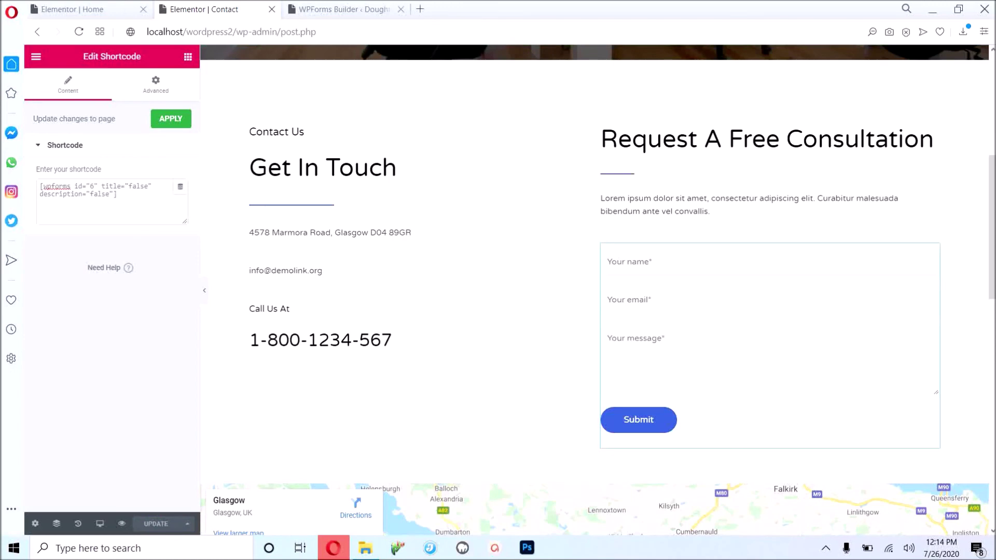
Set the Contact page's Google Maps location to New York, NY and update the page.
{"action": "scroll", "coordinate": [874, 296], "scroll_direction": "down", "scroll_amount": 5}
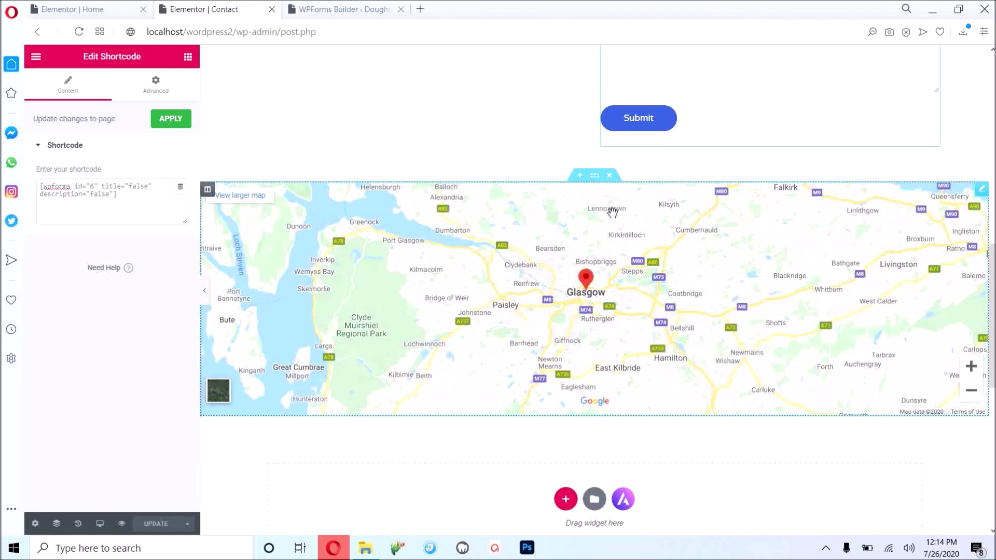
{"action": "left_click", "coordinate": [595, 176]}
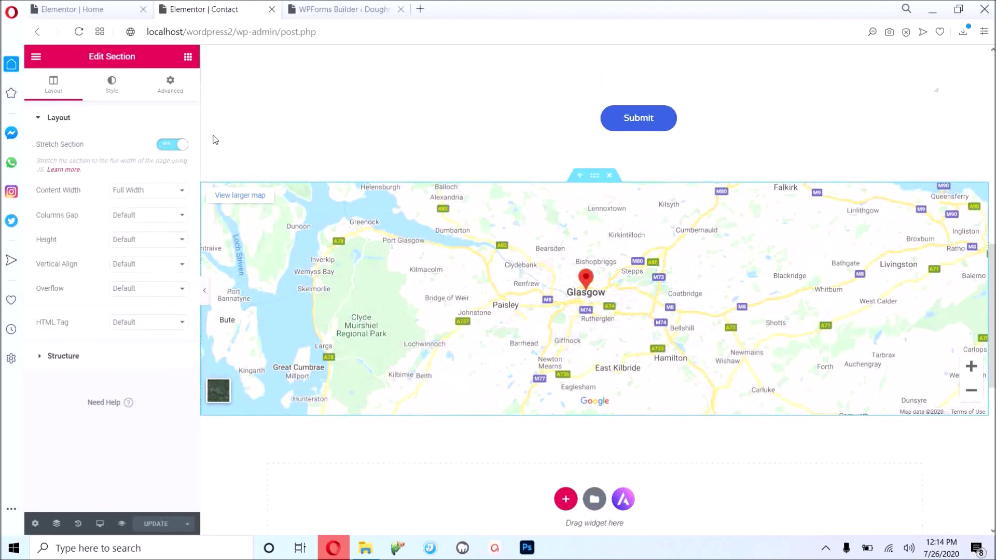
{"action": "left_click", "coordinate": [167, 92]}
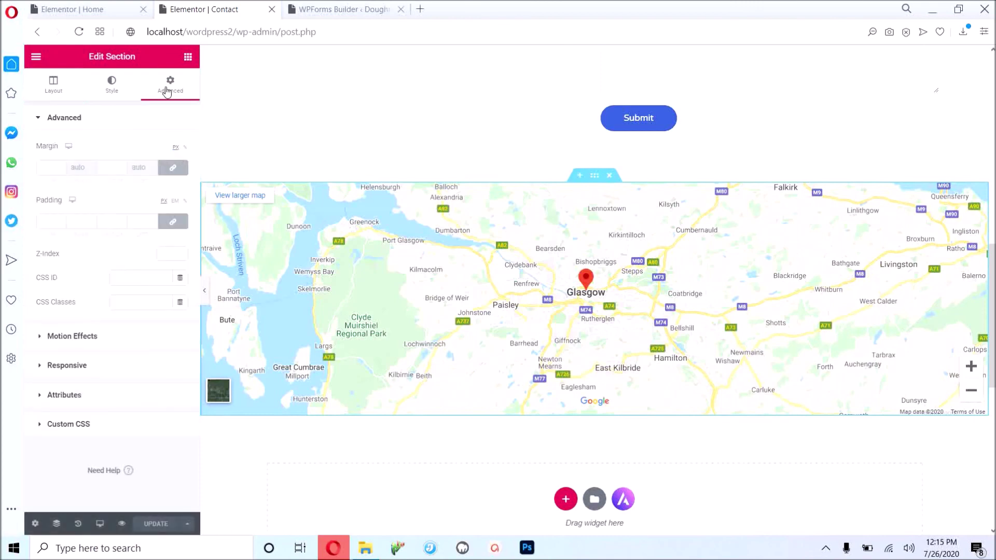
{"action": "left_click", "coordinate": [115, 90]}
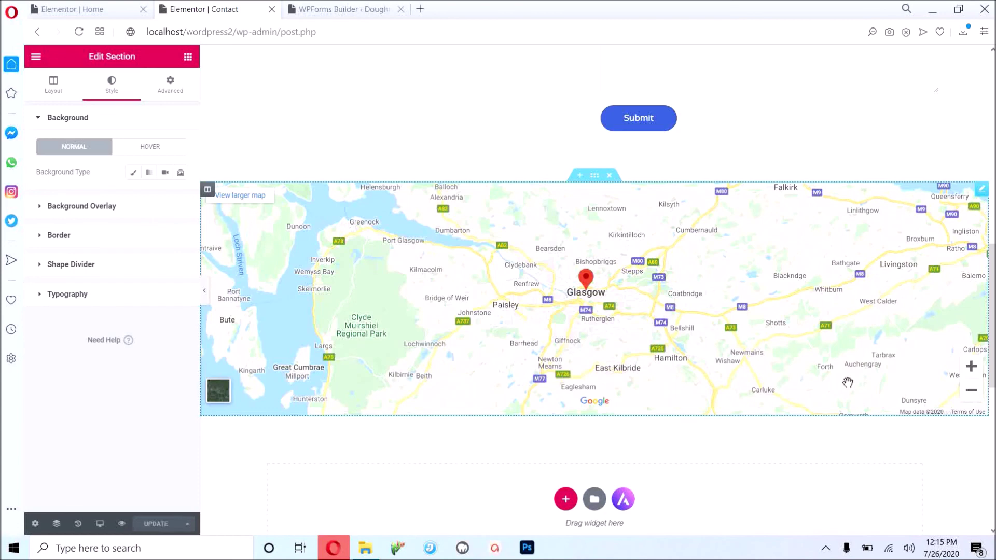
{"action": "left_click", "coordinate": [981, 190]}
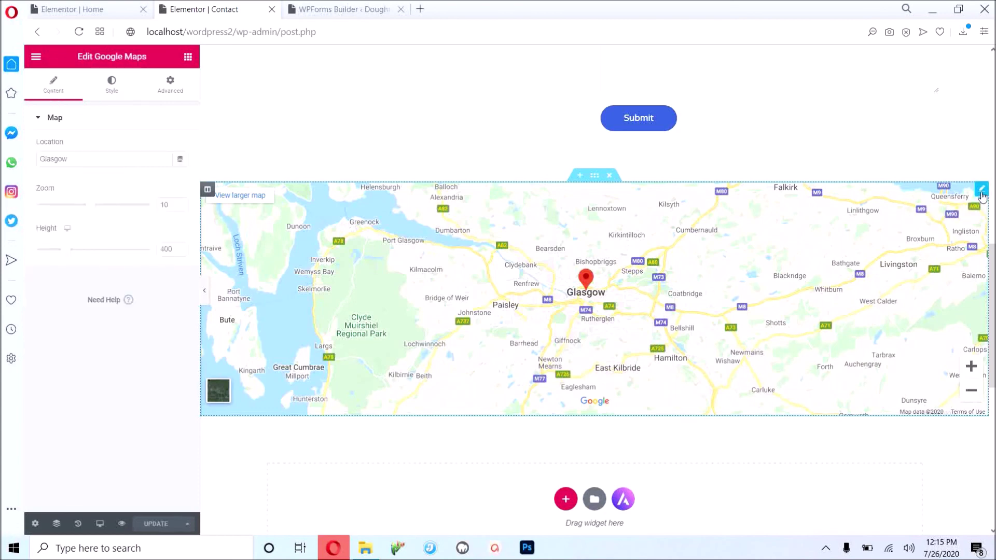
{"action": "left_click_drag", "start_coordinate": [89, 158], "coordinate": [1, 63]}
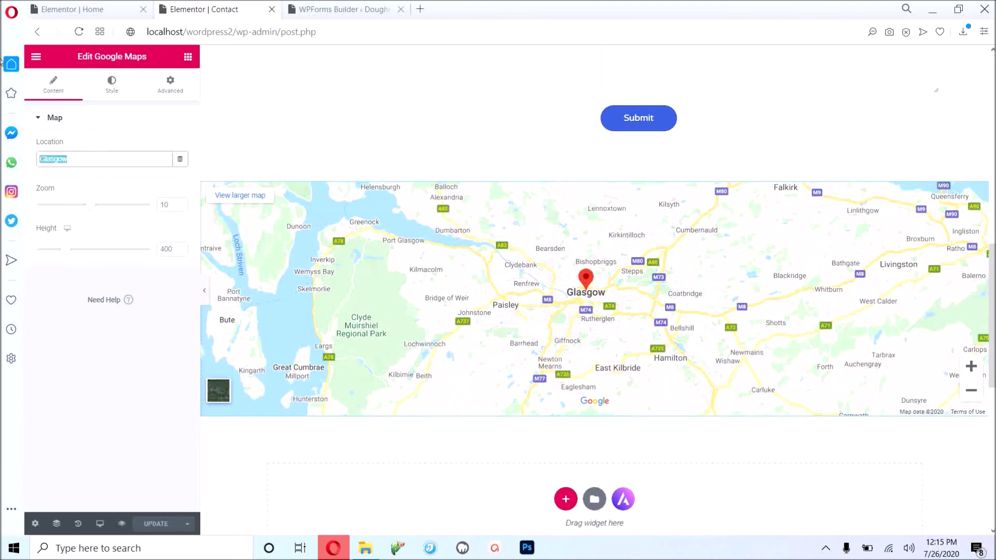
{"action": "type", "text": "New York, NY"}
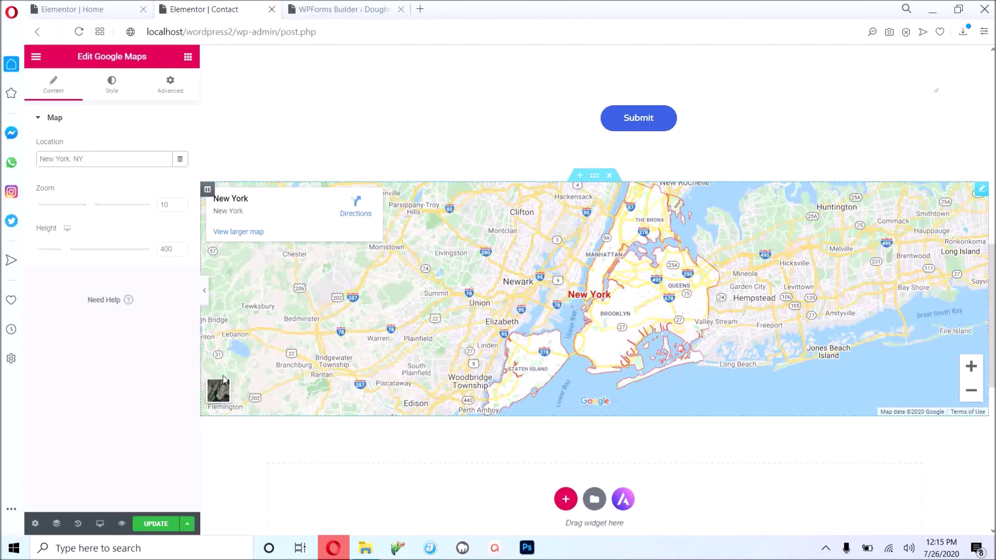
{"action": "left_click", "coordinate": [142, 529]}
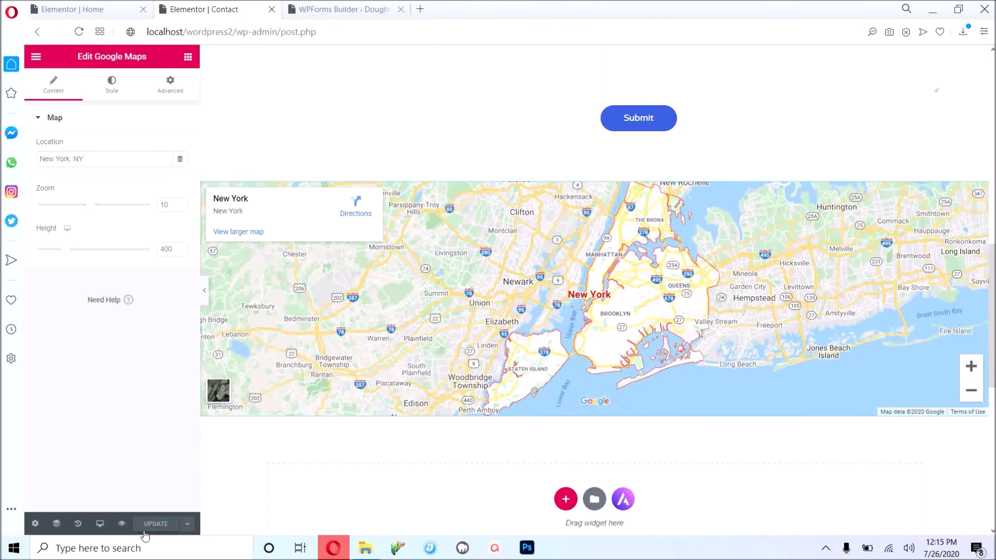
Load the live site's home page at localhost/wordpress2 and close the WPForms Builder tab.
{"action": "scroll", "coordinate": [520, 378], "scroll_direction": "up", "scroll_amount": 10}
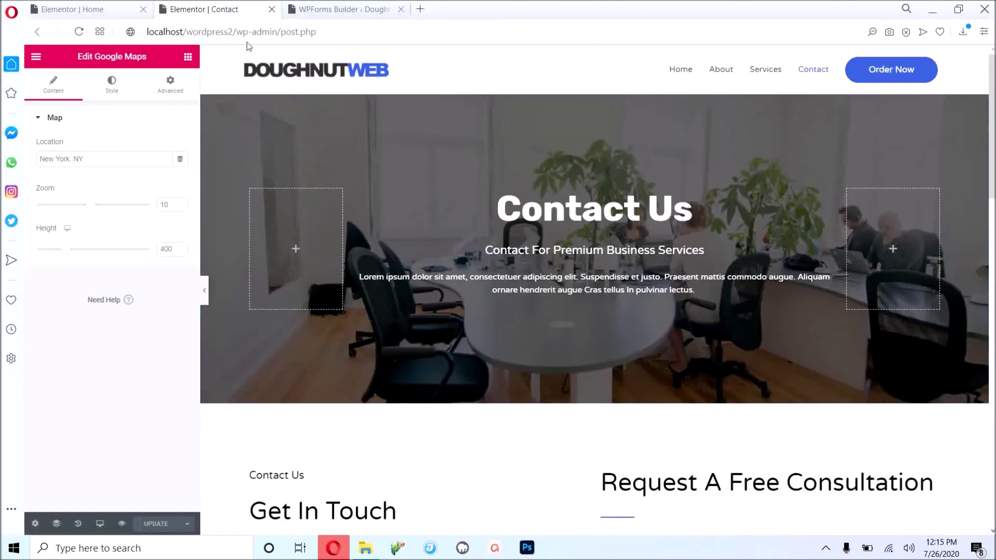
{"action": "left_click_drag", "start_coordinate": [238, 32], "coordinate": [914, 86]}
{"action": "key", "text": "BackSpace"}
{"action": "key", "text": "Return"}
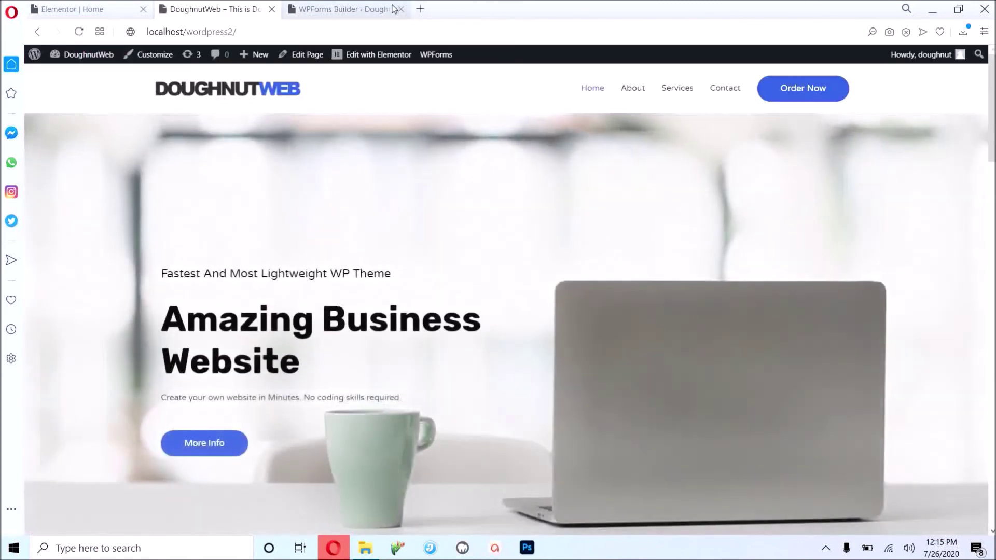
{"action": "left_click", "coordinate": [394, 9]}
{"action": "left_click", "coordinate": [402, 10]}
Go to the live Contact page and review it down to the map and footer.
{"action": "left_click", "coordinate": [725, 89]}
{"action": "scroll", "coordinate": [725, 91], "scroll_direction": "down", "scroll_amount": 10}
{"action": "scroll", "coordinate": [725, 91], "scroll_direction": "down", "scroll_amount": 3}
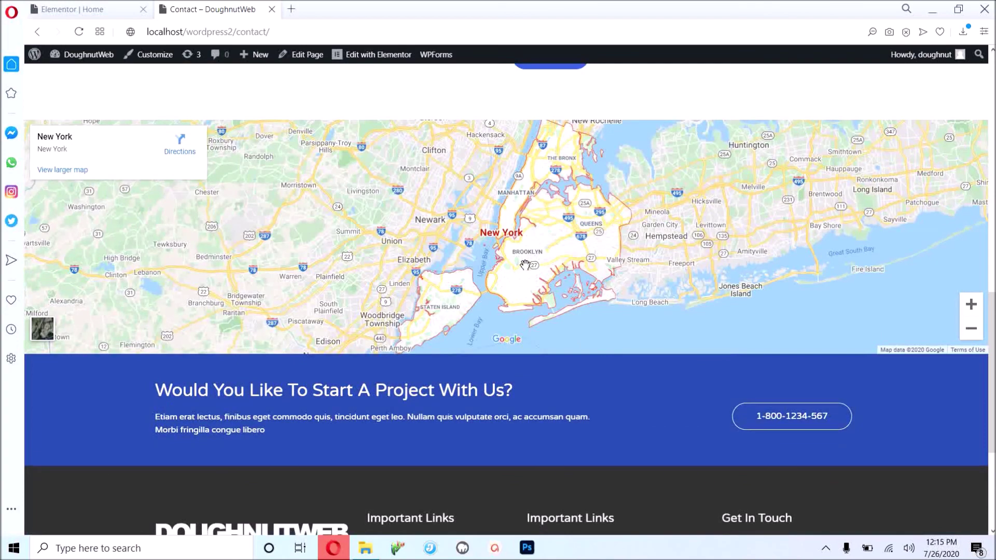
{"action": "scroll", "coordinate": [525, 264], "scroll_direction": "down", "scroll_amount": 3}
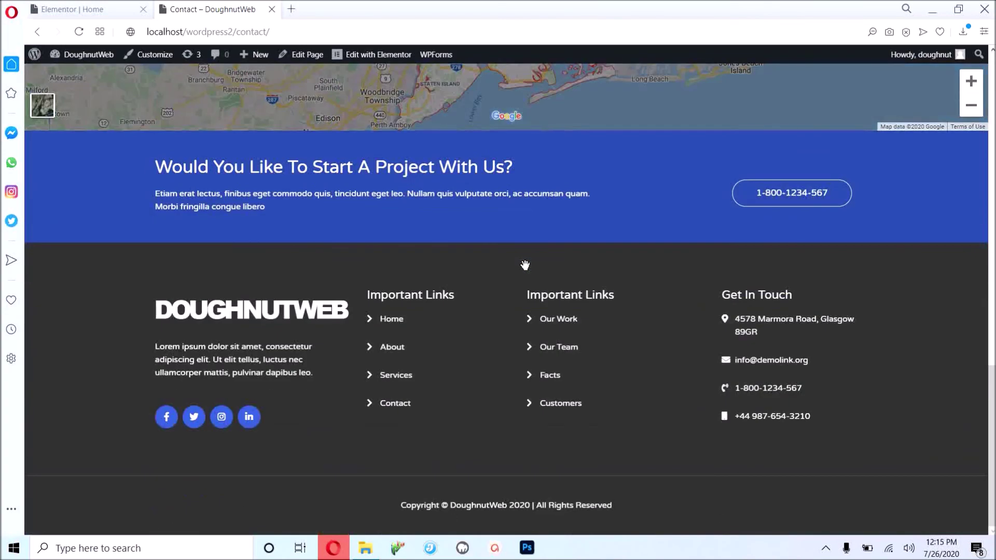
Open the live site's Home page from the Contact page and review it from the hero section down to the staff section and footer.
{"action": "scroll", "coordinate": [525, 265], "scroll_direction": "up", "scroll_amount": 10}
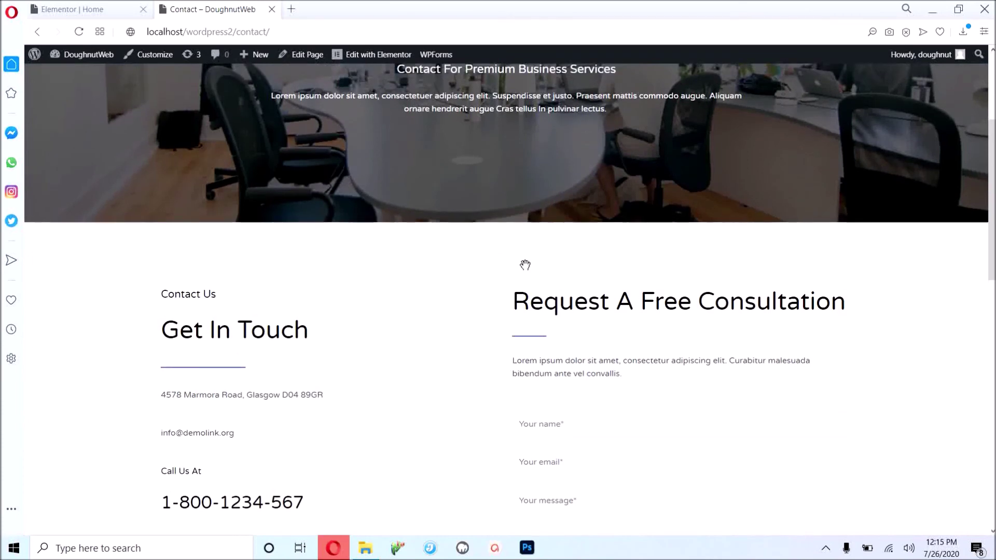
{"action": "scroll", "coordinate": [525, 265], "scroll_direction": "up", "scroll_amount": 3}
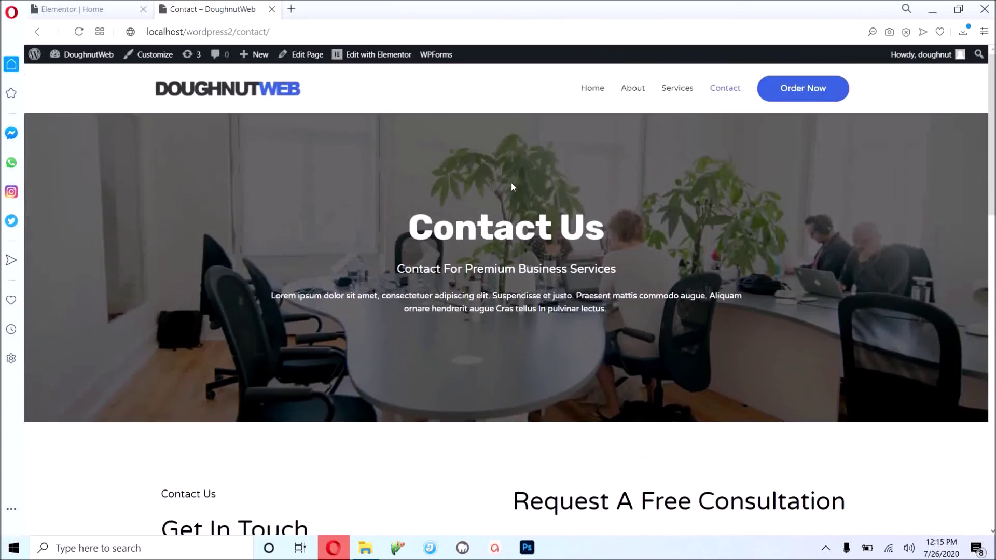
{"action": "left_click", "coordinate": [591, 86]}
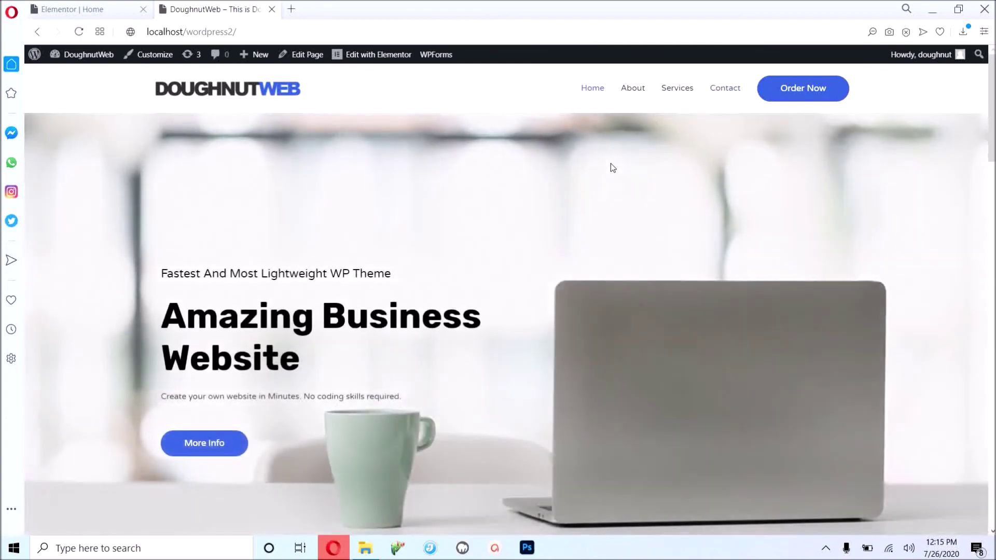
{"action": "scroll", "coordinate": [613, 168], "scroll_direction": "down", "scroll_amount": 12}
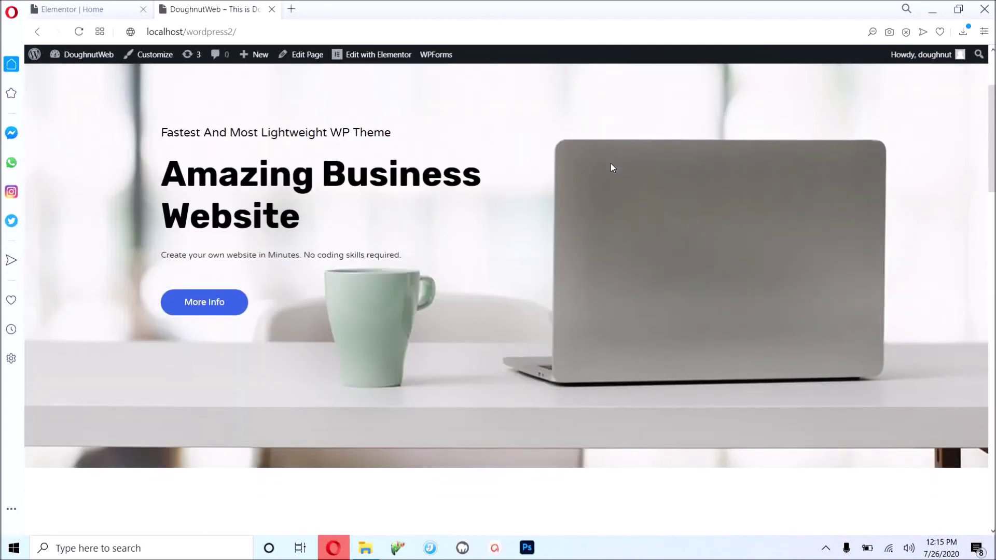
{"action": "scroll", "coordinate": [613, 168], "scroll_direction": "down", "scroll_amount": 12}
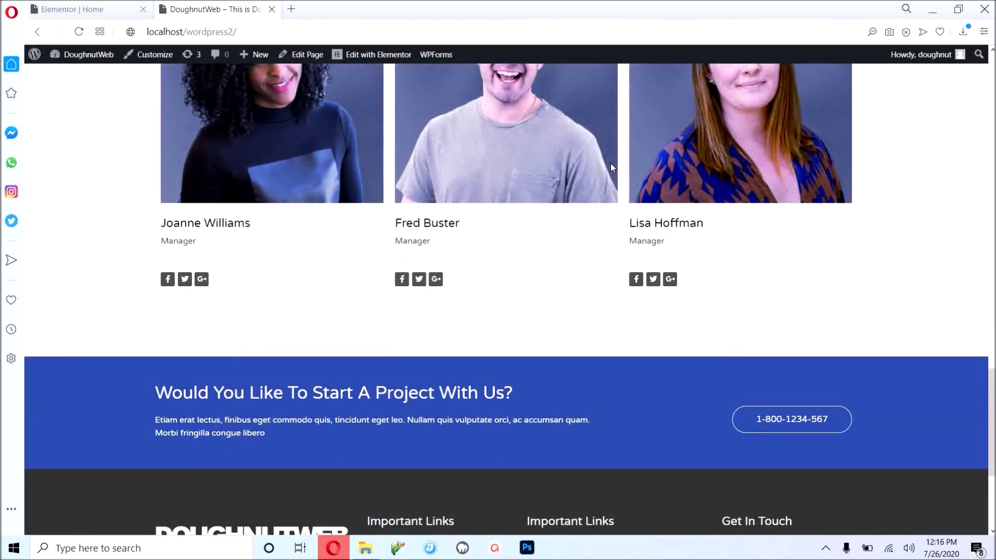
{"action": "scroll", "coordinate": [613, 168], "scroll_direction": "up", "scroll_amount": 8}
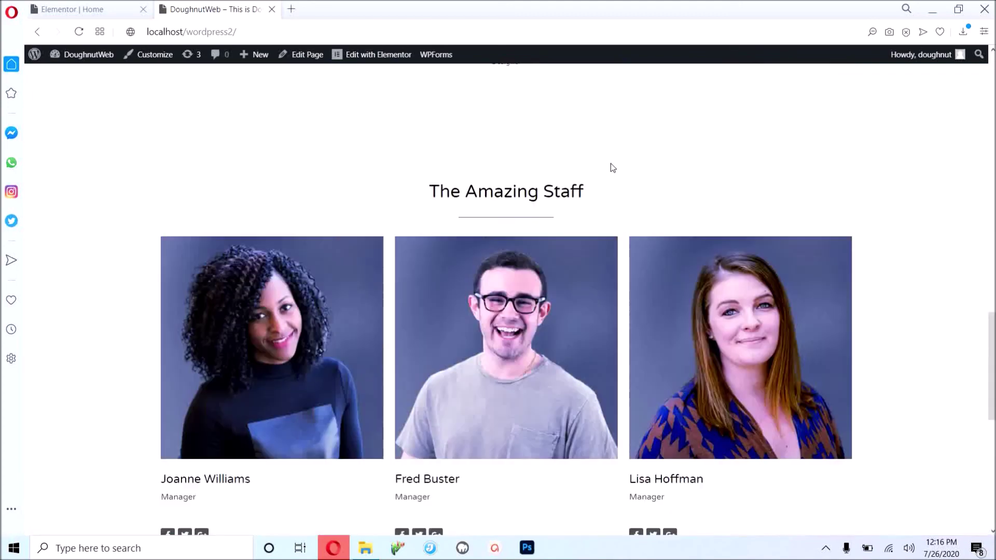
{"action": "scroll", "coordinate": [613, 167], "scroll_direction": "up", "scroll_amount": 10}
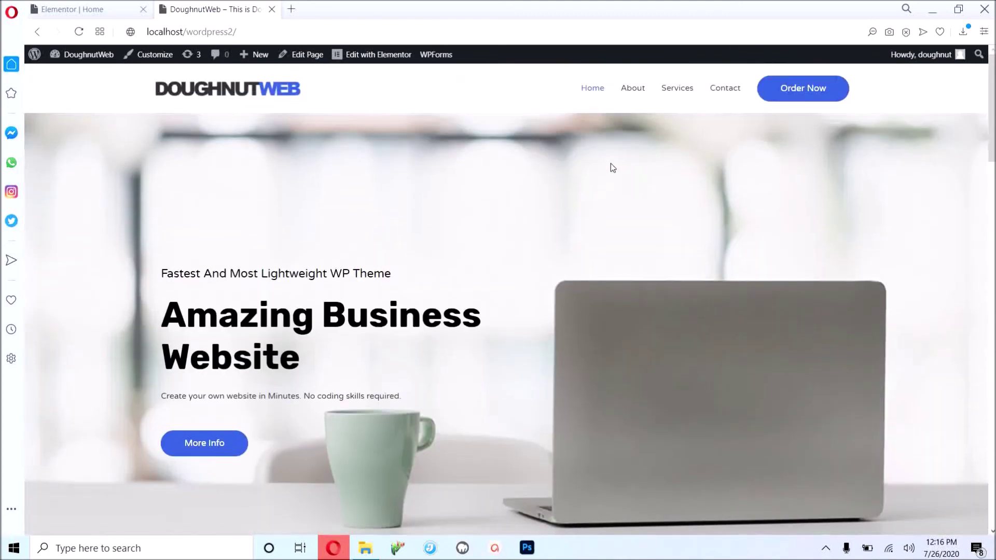